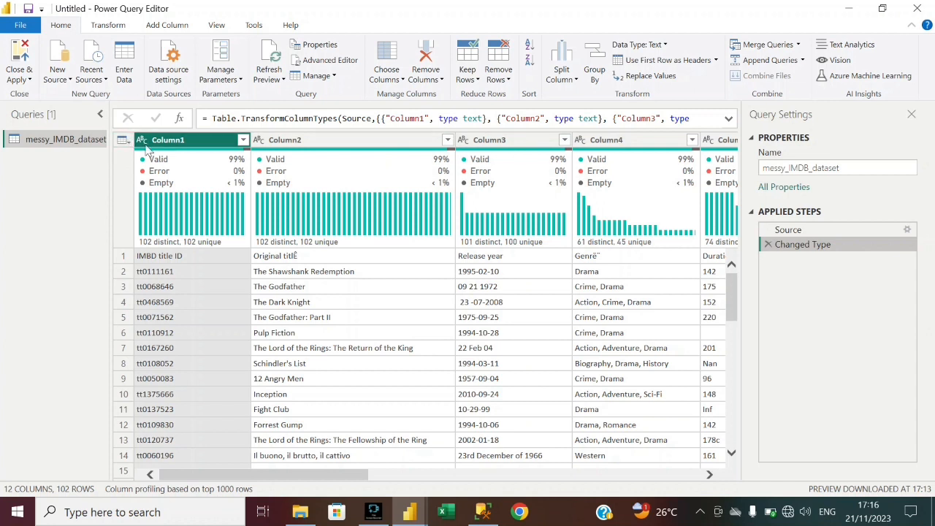
Promote the first row of the messy_IMDB_dataset query to column headers.
left_click(122, 141)
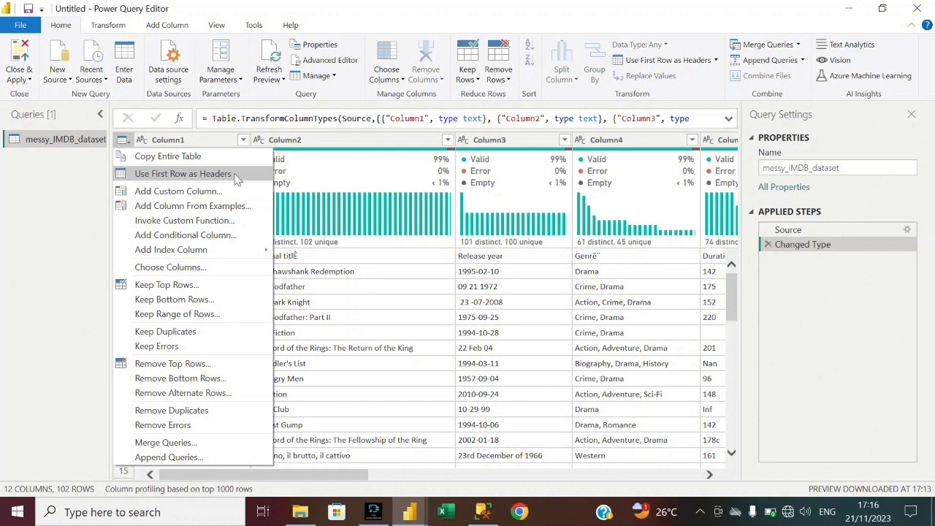
left_click(73, 198)
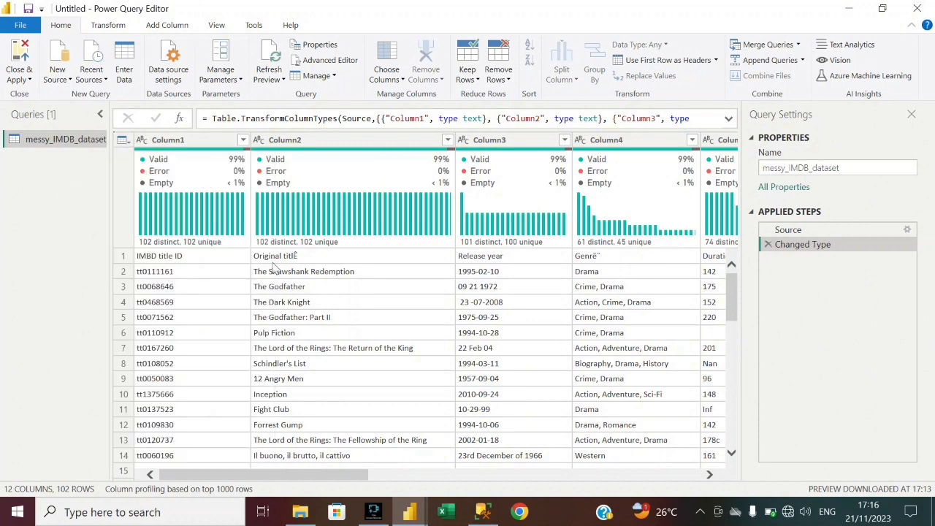
scroll(670, 266, "right", 2)
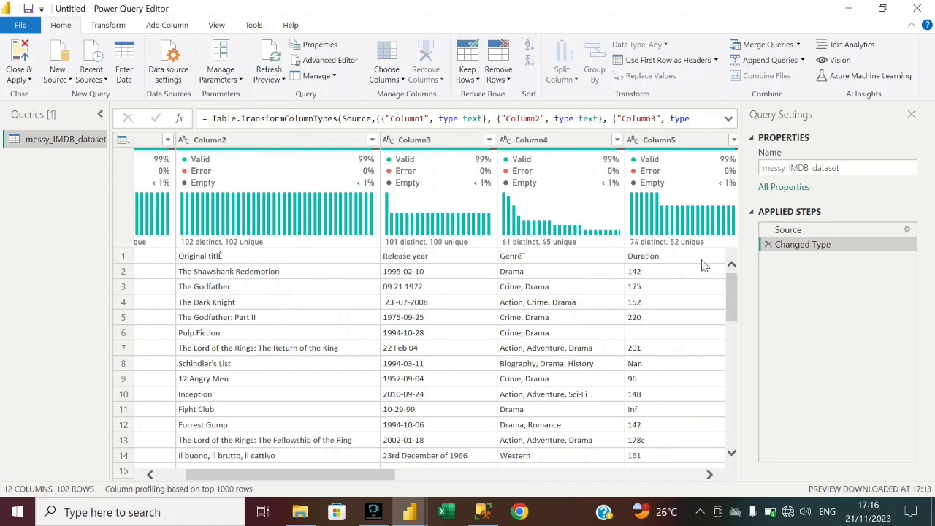
scroll(706, 266, "right", 5)
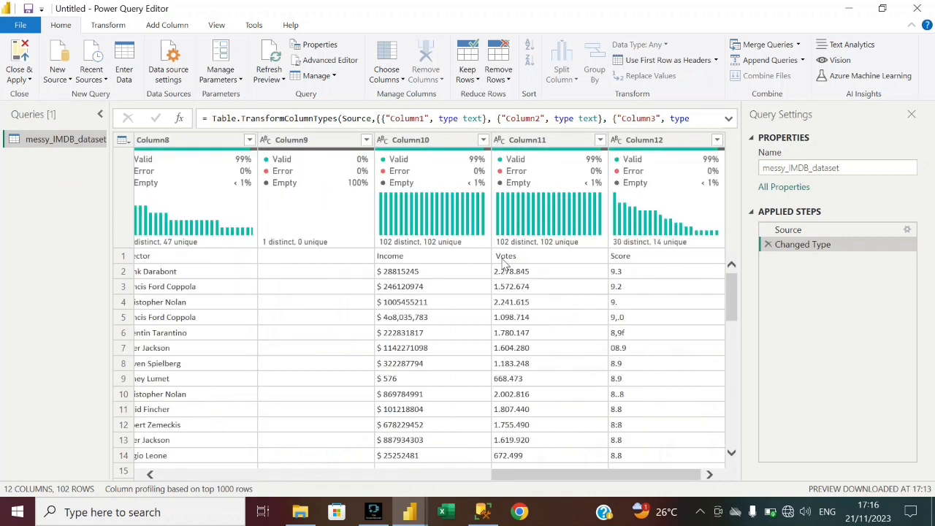
scroll(504, 263, "left", 7)
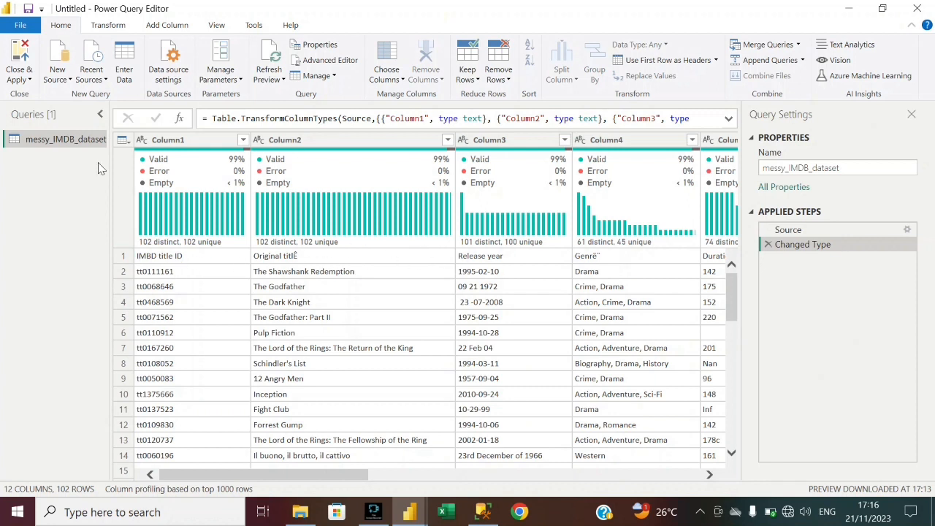
left_click(122, 142)
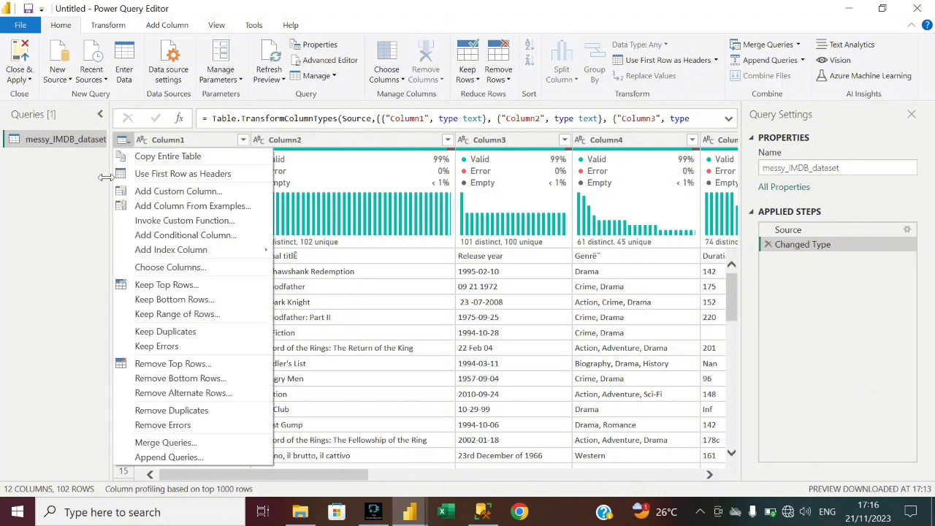
left_click(219, 174)
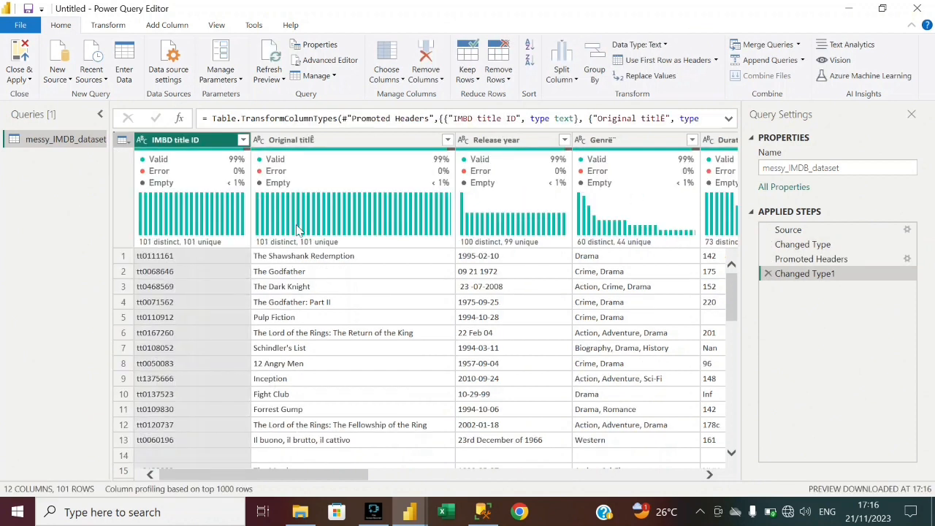
Examine the promoted headers and the data rows across all columns for an entirely blank row.
scroll(483, 305, "right", 10)
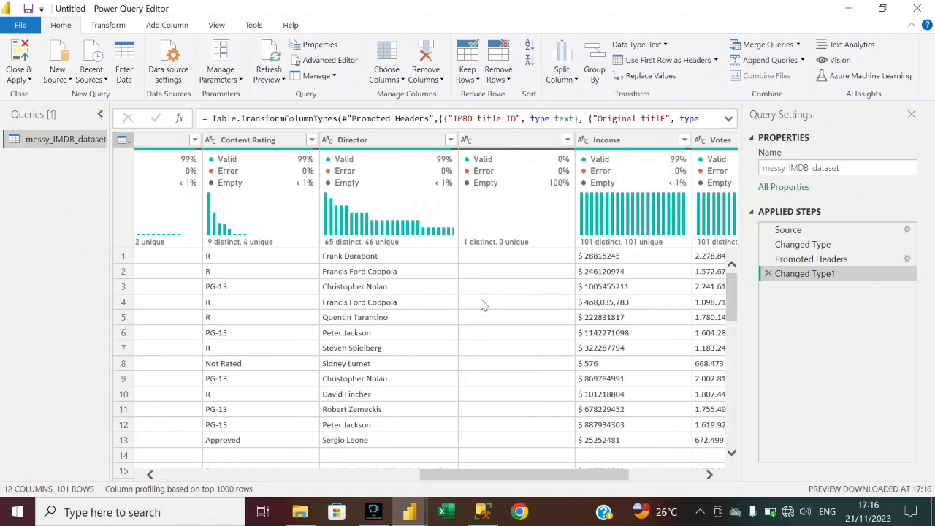
scroll(482, 305, "left", 10)
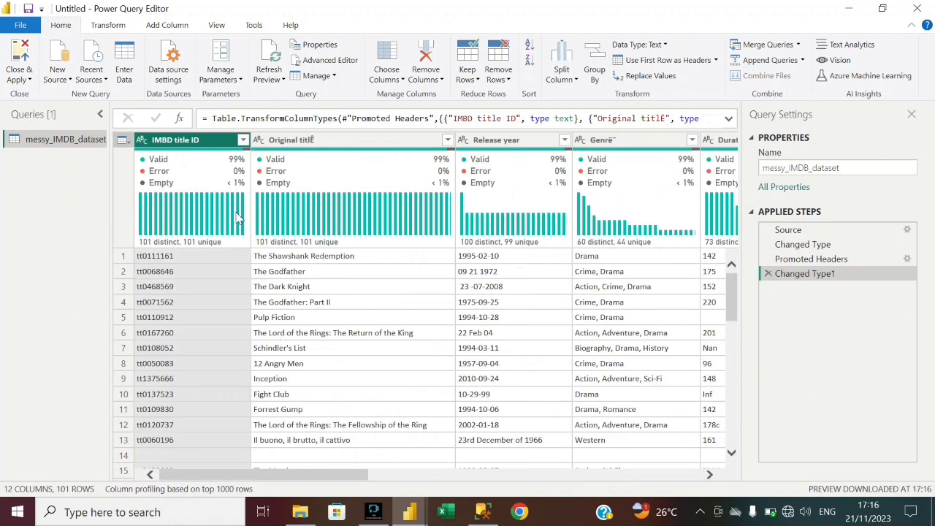
scroll(215, 383, "down", 3)
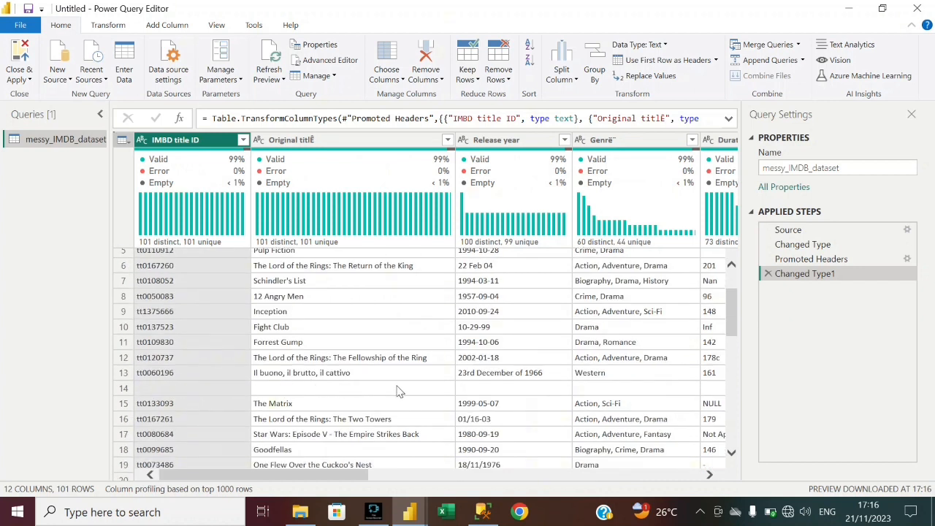
scroll(398, 391, "right", 5)
scroll(398, 391, "right", 6)
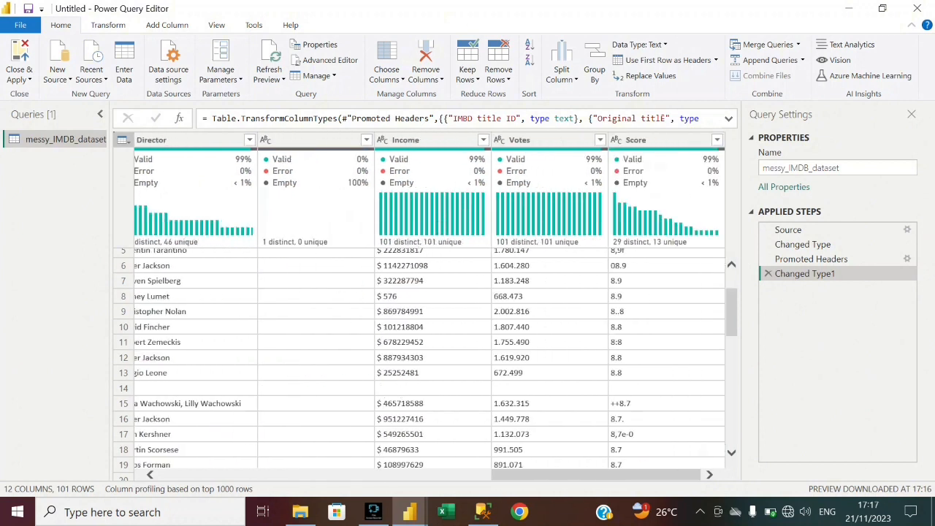
scroll(399, 391, "left", 10)
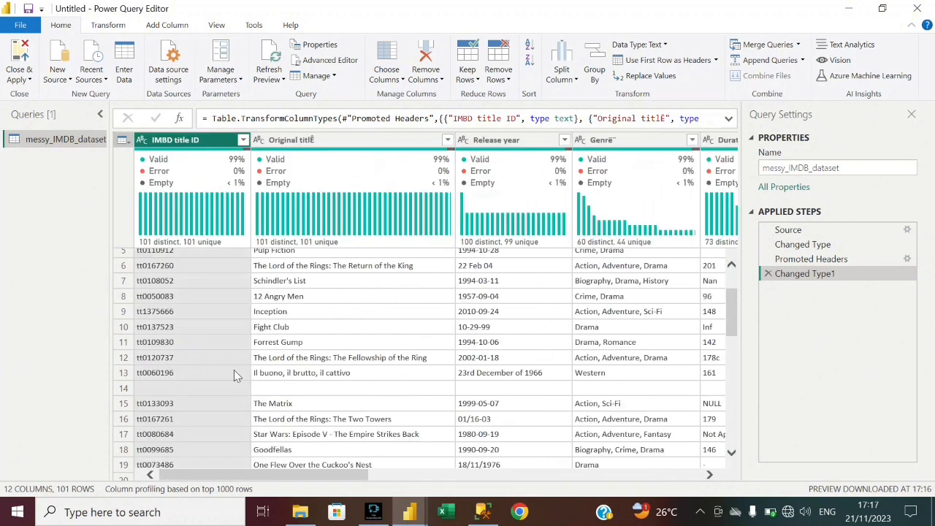
scroll(234, 375, "up", 2)
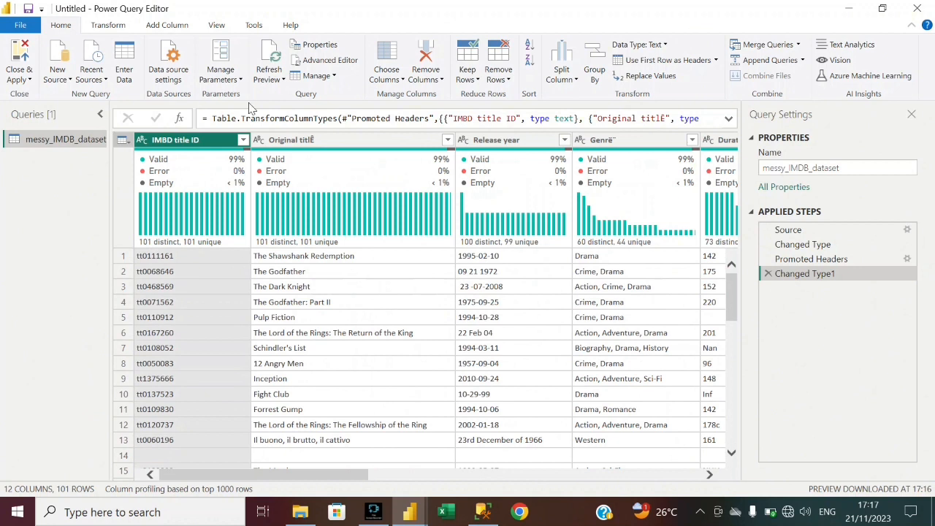
Filter IMBD title ID to blank values only, inspect the result across the columns, and delete that filter step.
left_click(243, 140)
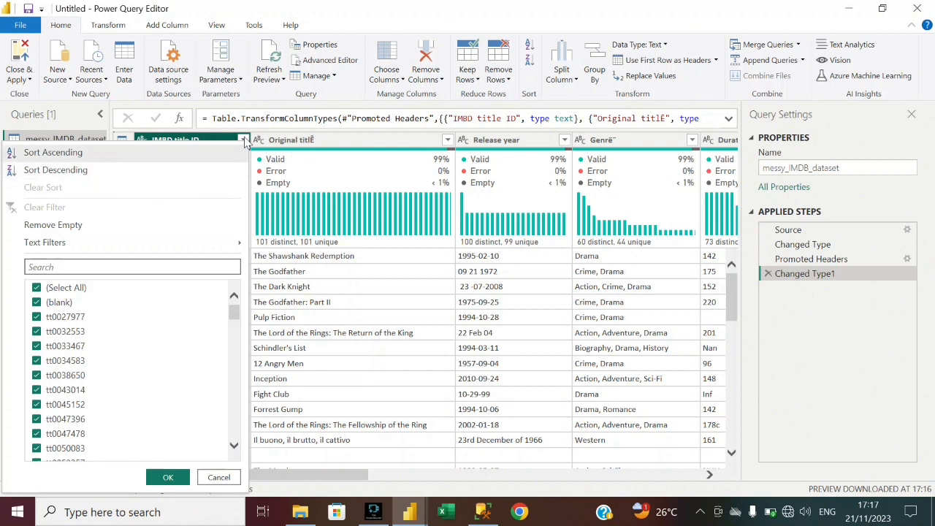
left_click(37, 289)
left_click(37, 289)
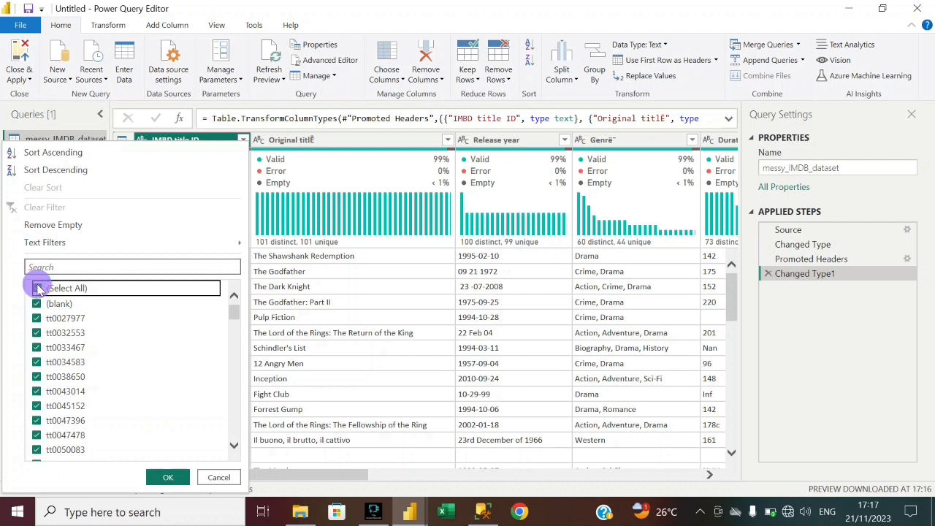
left_click(37, 290)
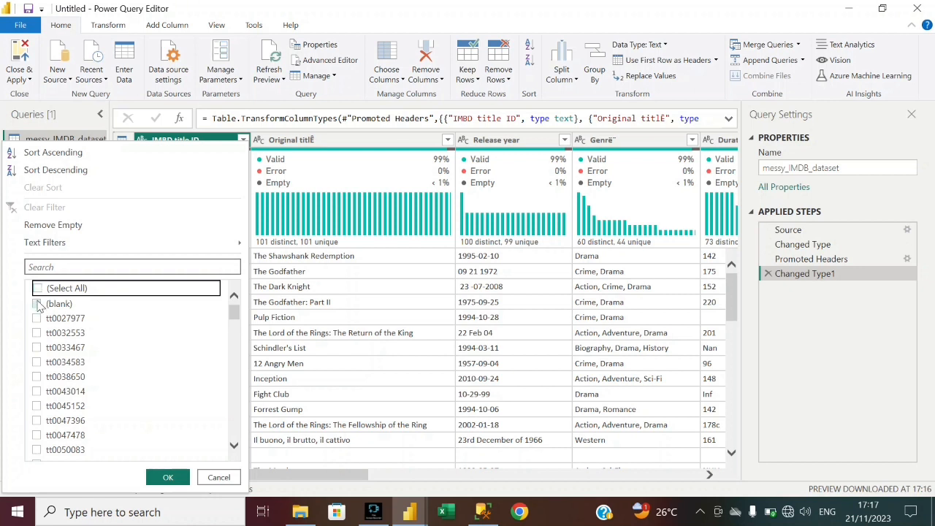
left_click(37, 302)
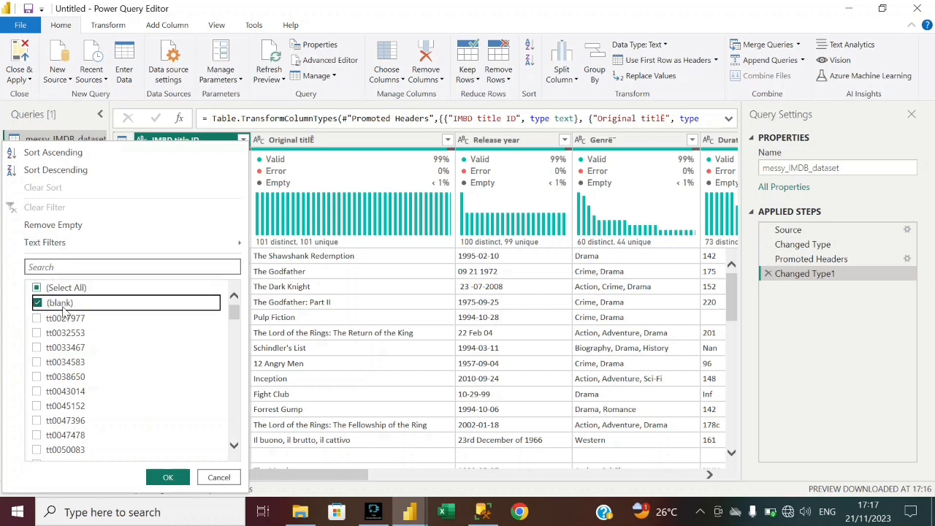
left_click(167, 477)
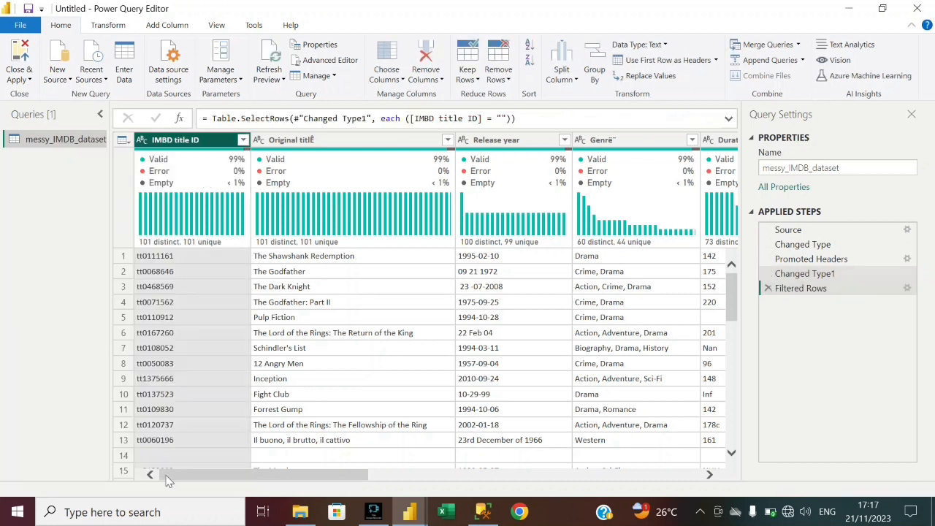
scroll(491, 303, "right", 5)
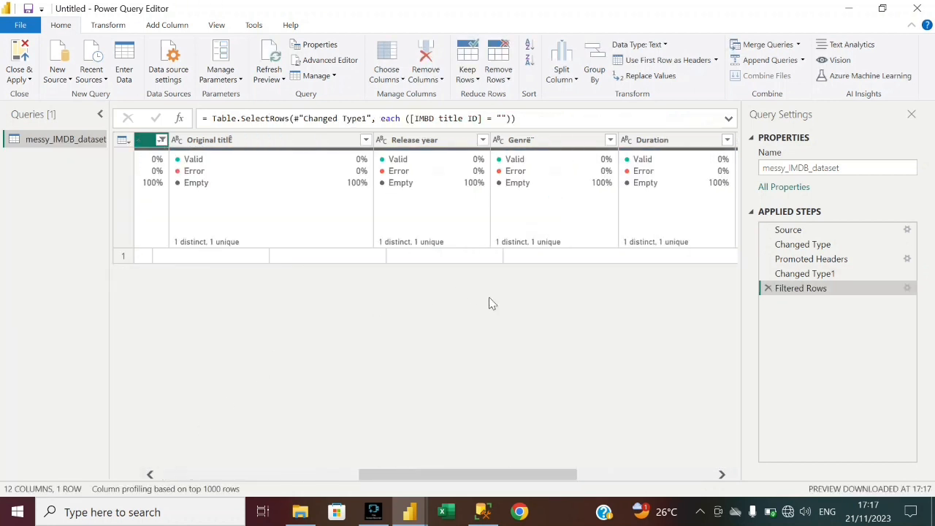
scroll(491, 303, "left", 5)
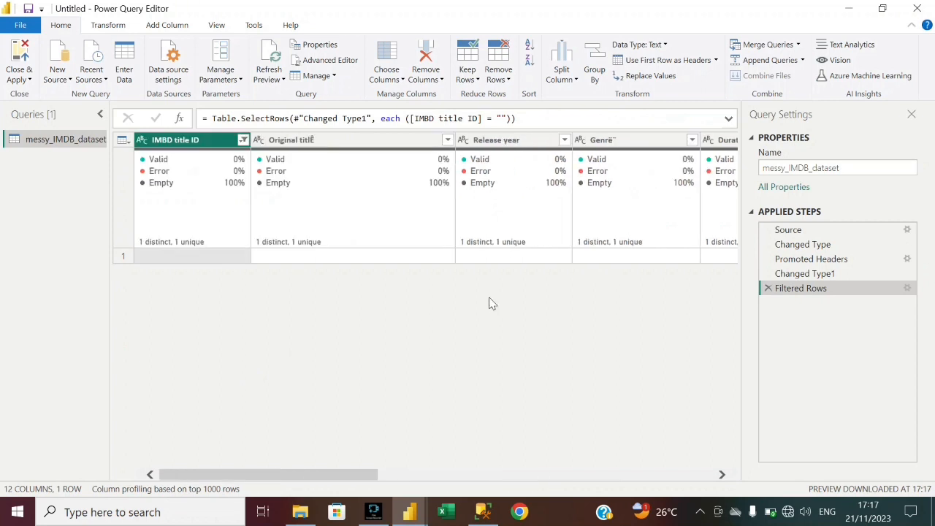
left_click(768, 290)
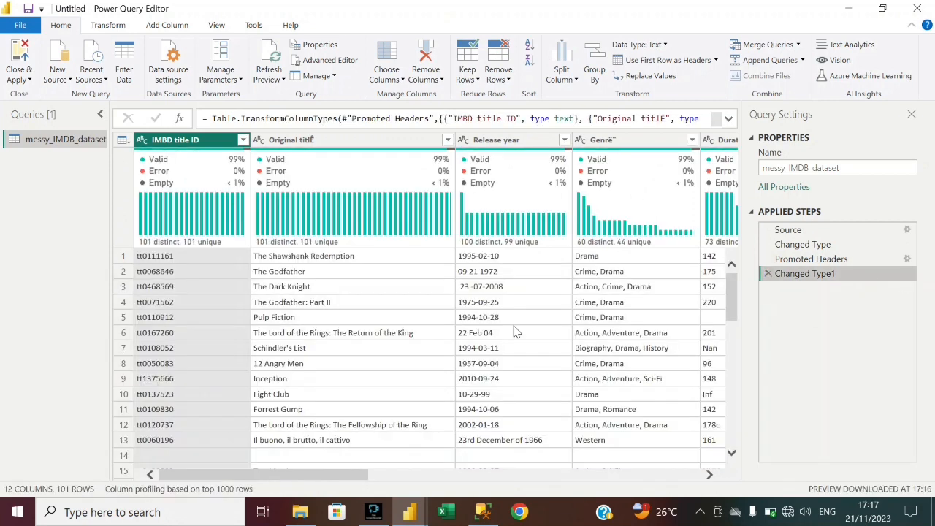
Filter the IMBD title ID column to exclude blank values while keeping all other IDs.
left_click(243, 141)
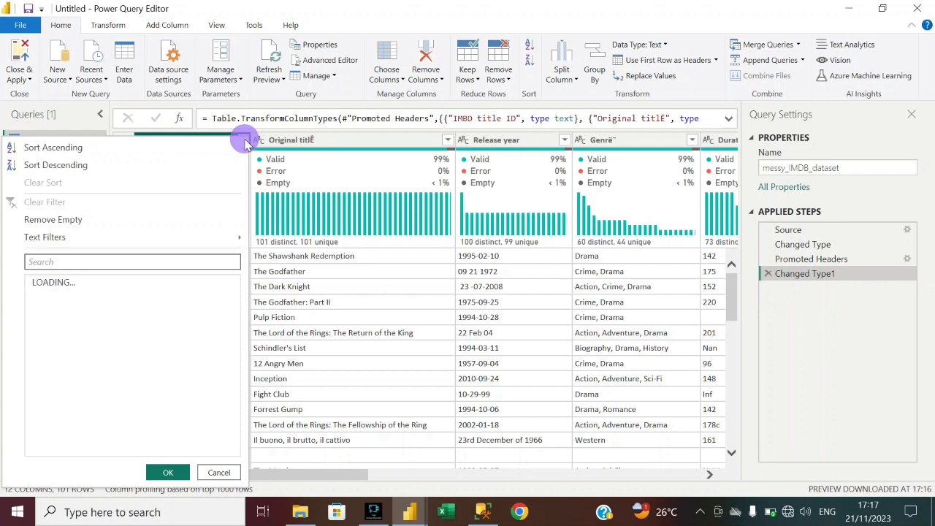
left_click(38, 299)
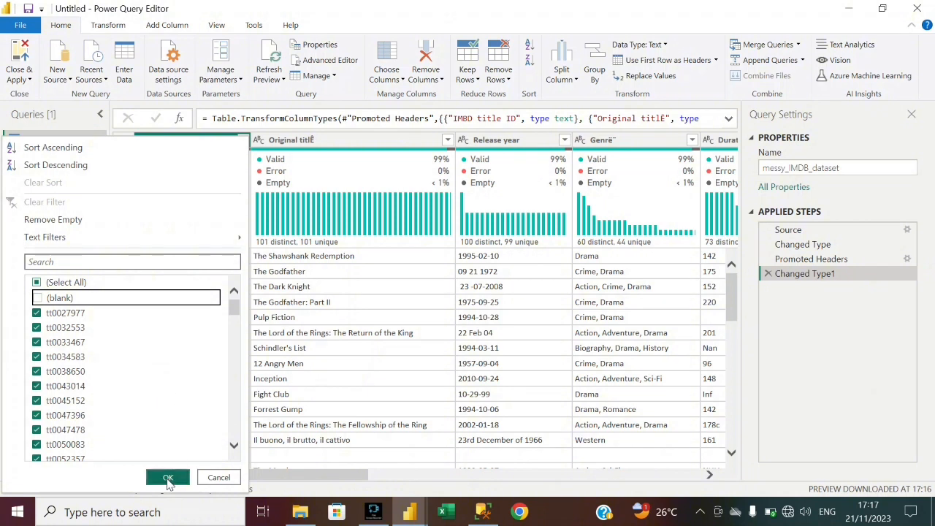
left_click(168, 477)
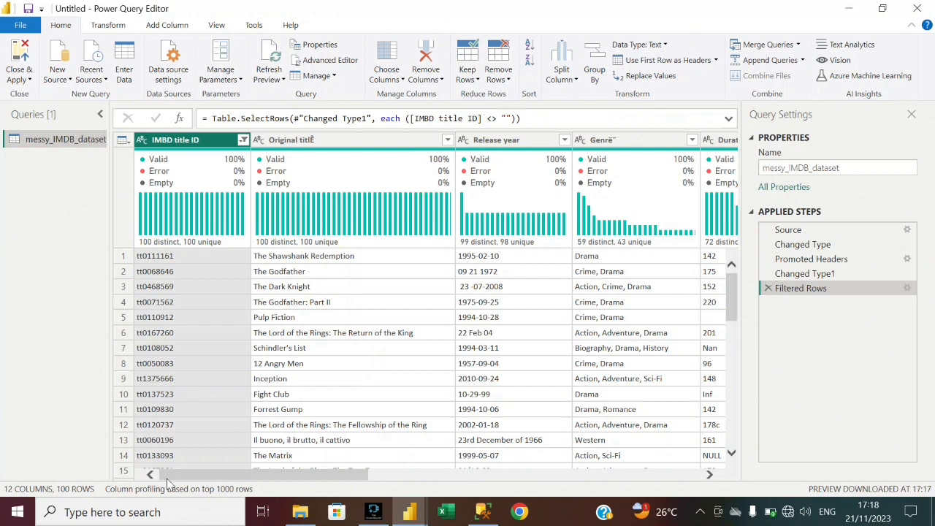
scroll(466, 393, "right", 5)
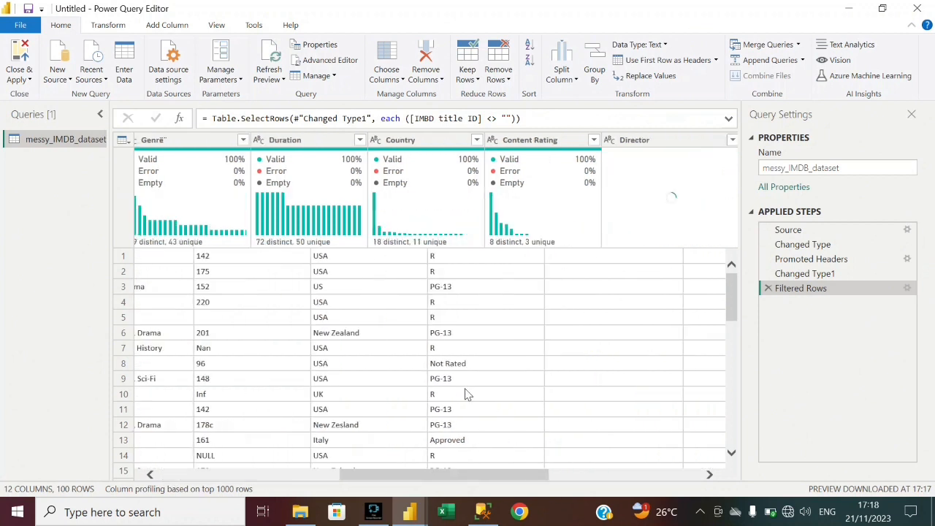
scroll(465, 392, "left", 5)
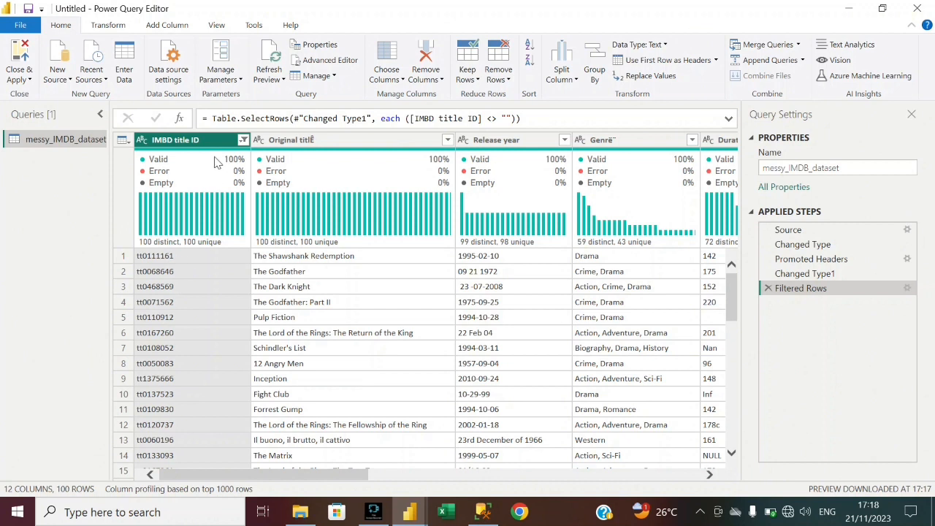
Correct the misspelled header of the second column to "Original title".
mouse_move(192, 203)
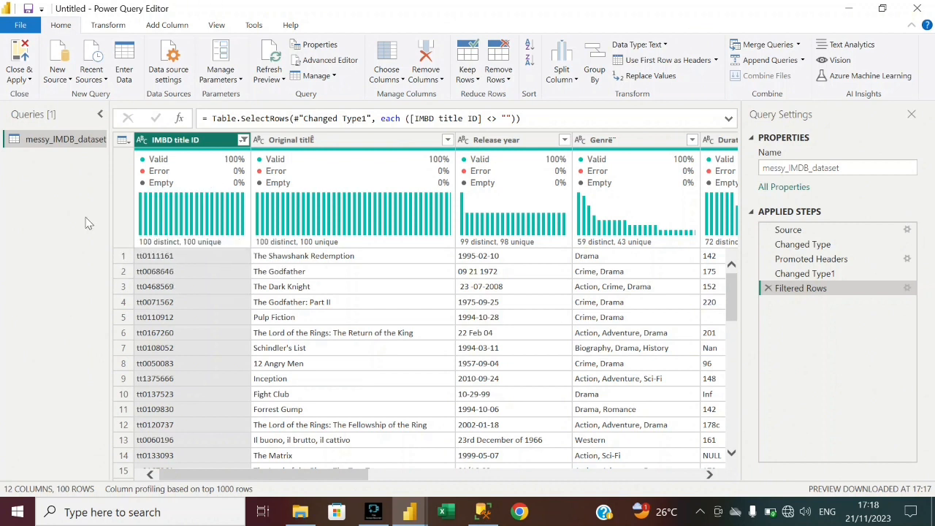
double_click(314, 141)
left_click(318, 141)
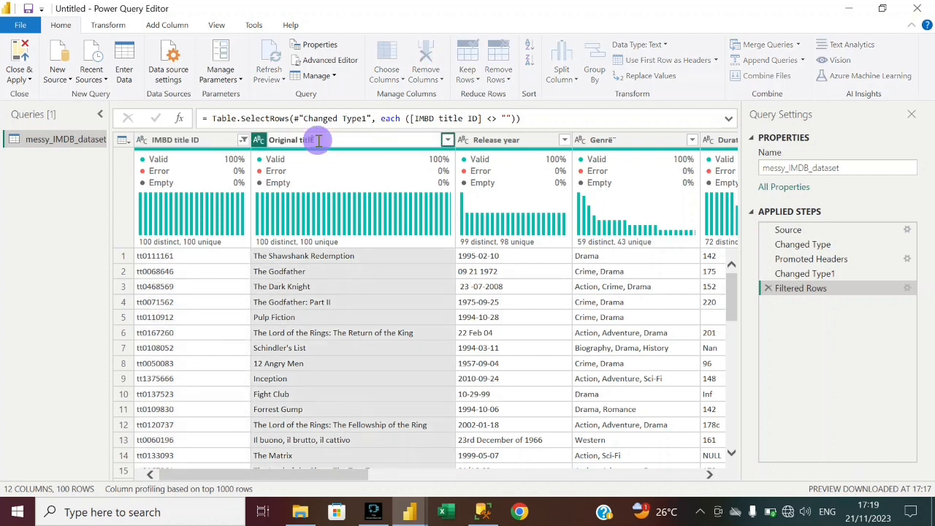
key("BackSpace")
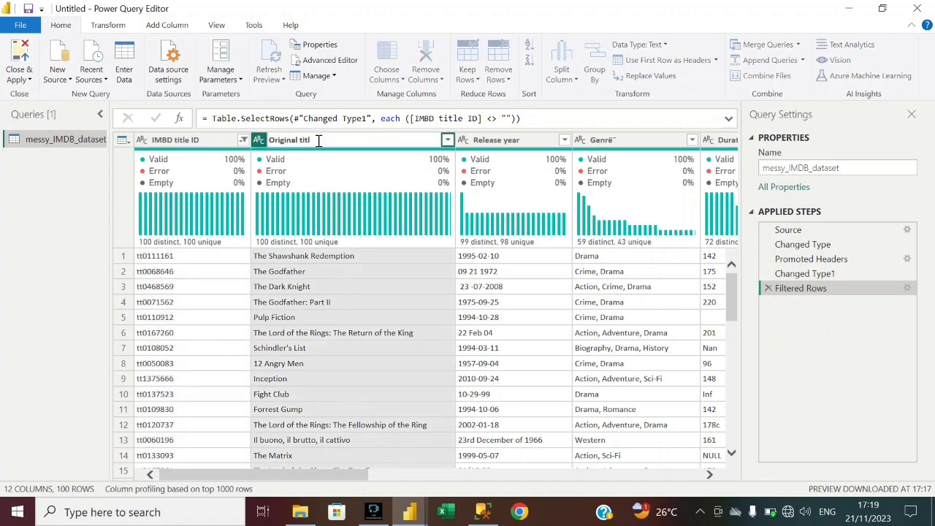
type("e")
key("Return")
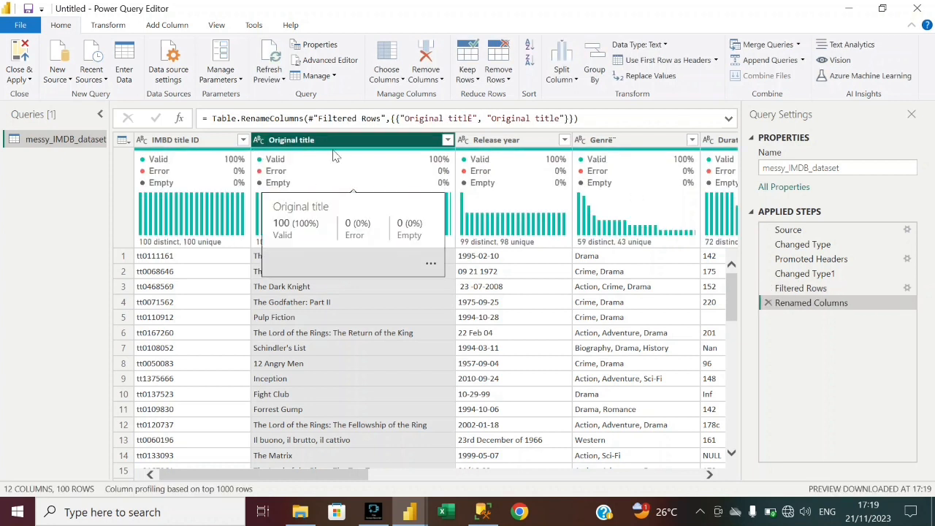
Examine the Release year column's rows and its list of distinct values for inconsistent date formats.
scroll(356, 313, "right", 3)
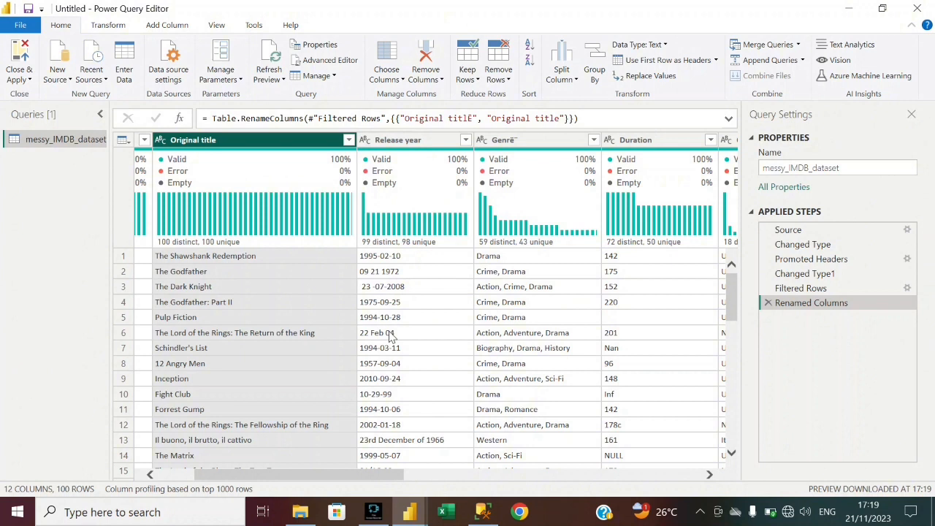
scroll(389, 334, "down", 3)
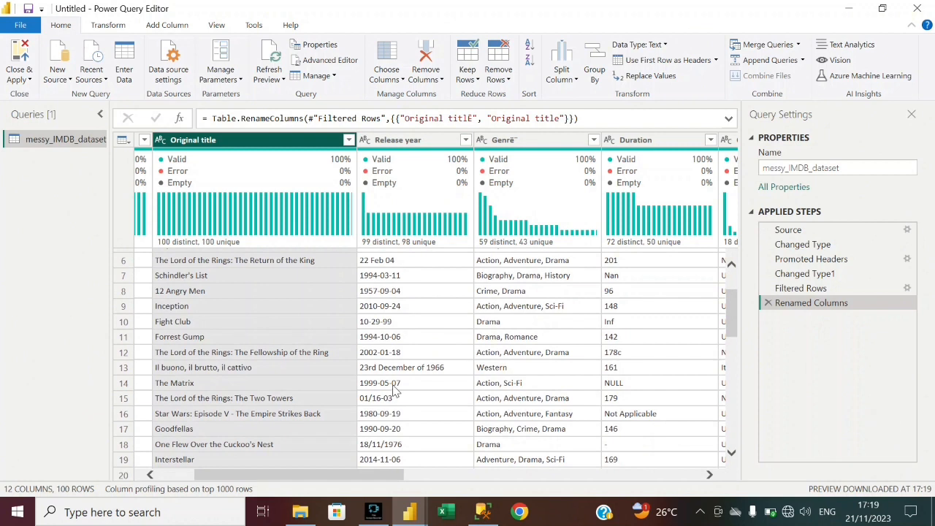
scroll(429, 296, "up", 3)
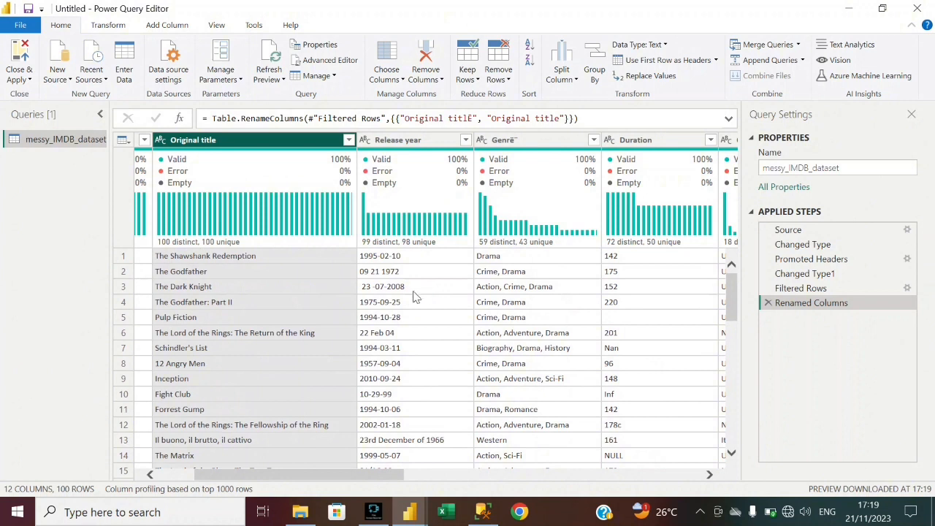
left_click(466, 141)
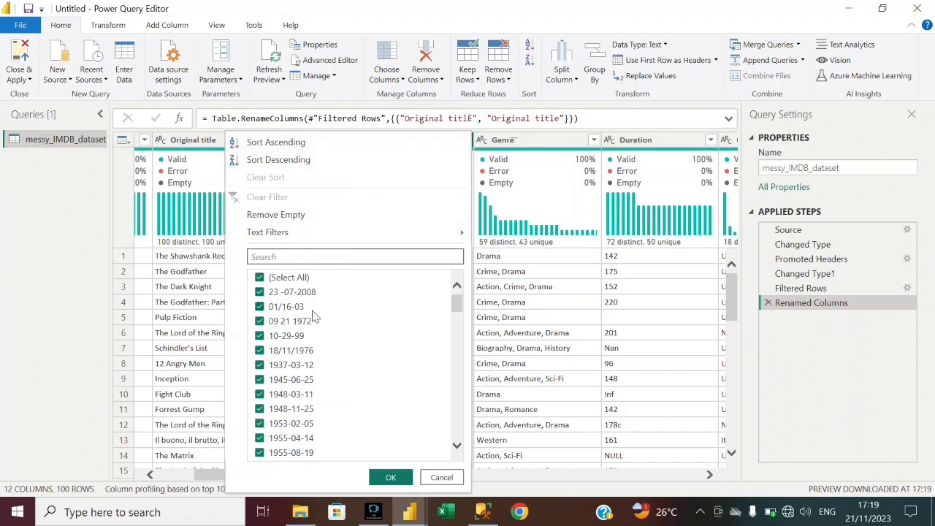
scroll(337, 356, "down", 3)
scroll(336, 356, "up", 3)
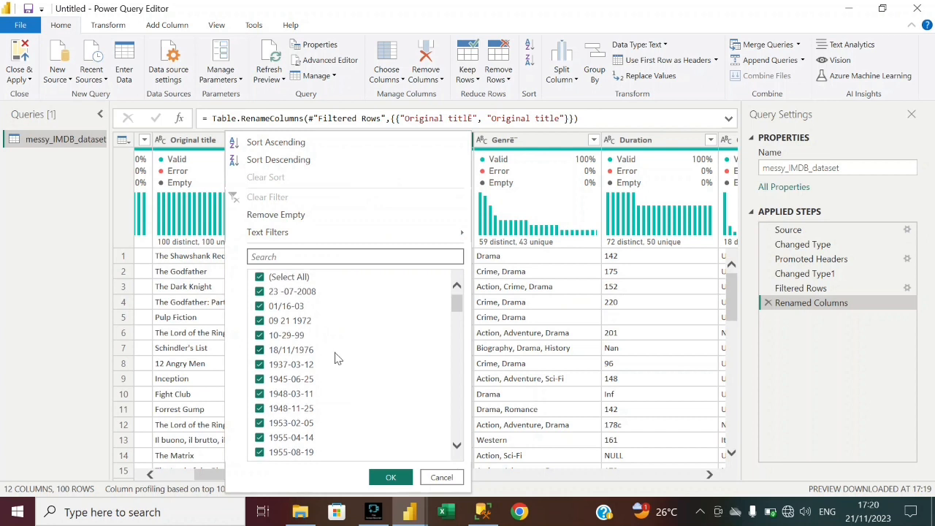
scroll(336, 358, "down", 5)
scroll(337, 358, "down", 8)
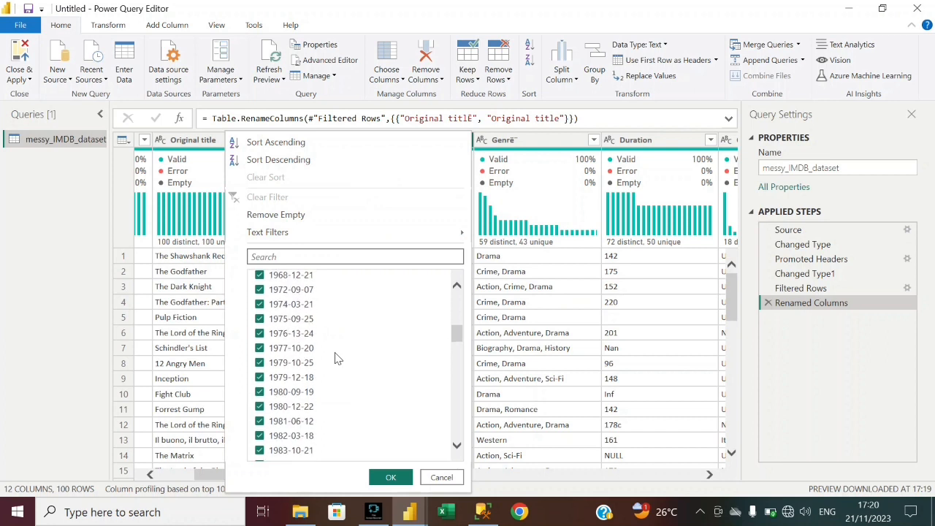
scroll(337, 358, "up", 3)
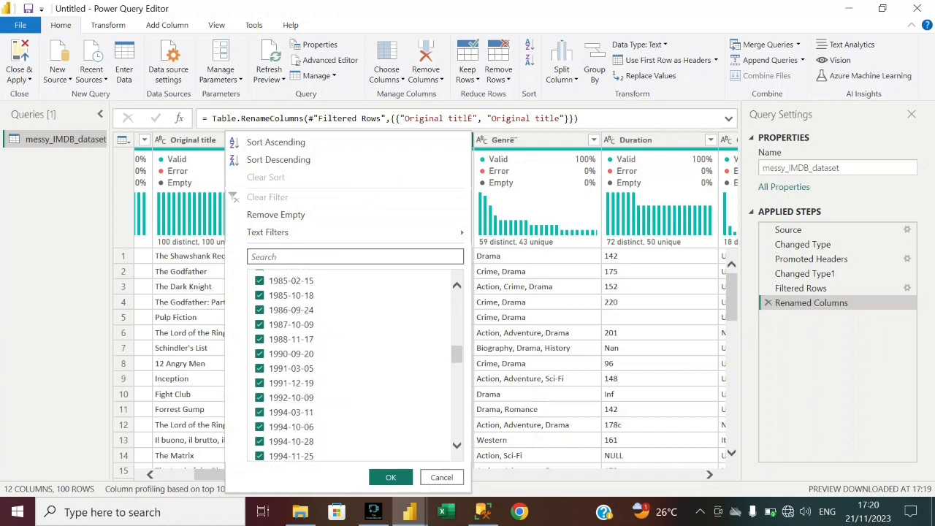
scroll(337, 358, "up", 10)
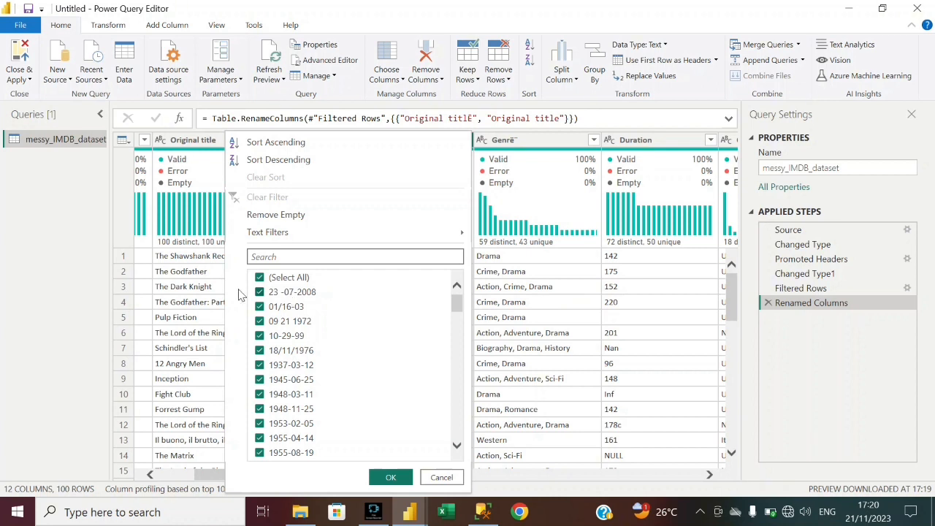
left_click(79, 294)
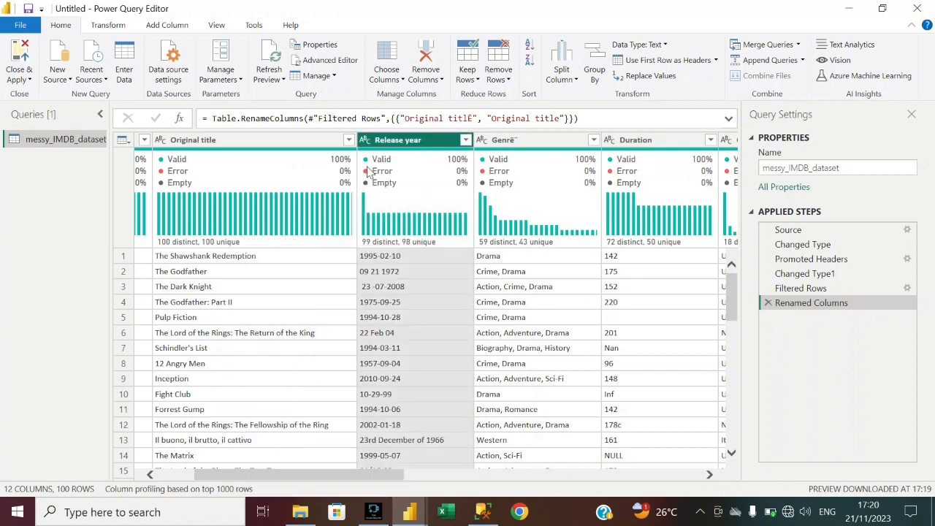
Try converting the Release year column to the Date type, inspect the rows for errors, and delete that type-change step.
left_click(365, 140)
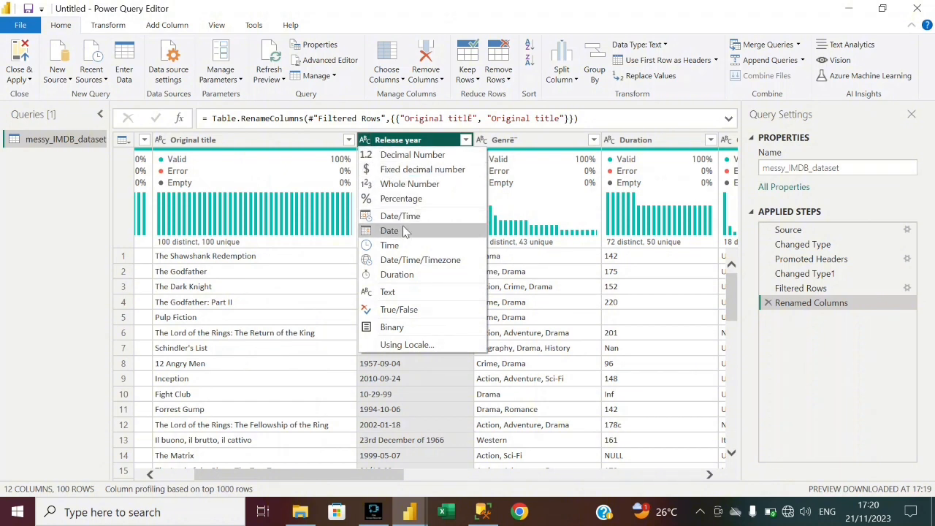
left_click(393, 231)
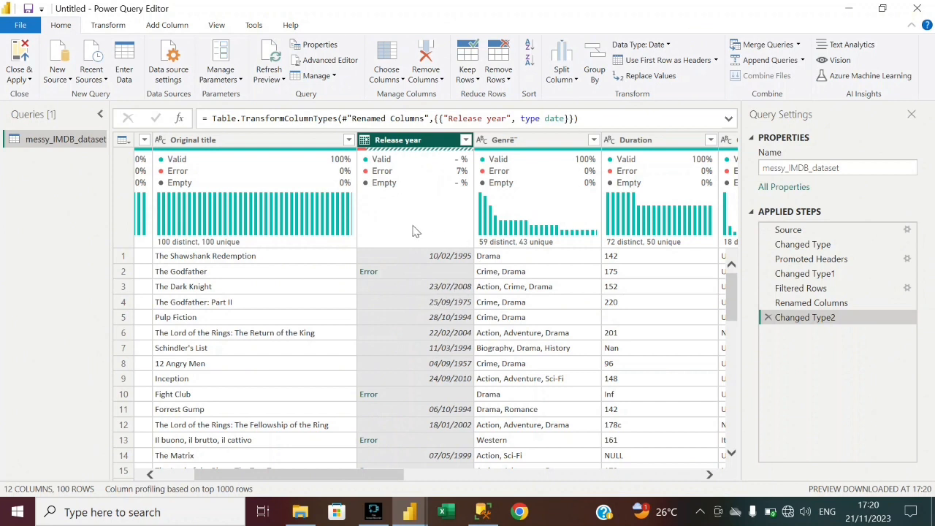
scroll(413, 401, "down", 11)
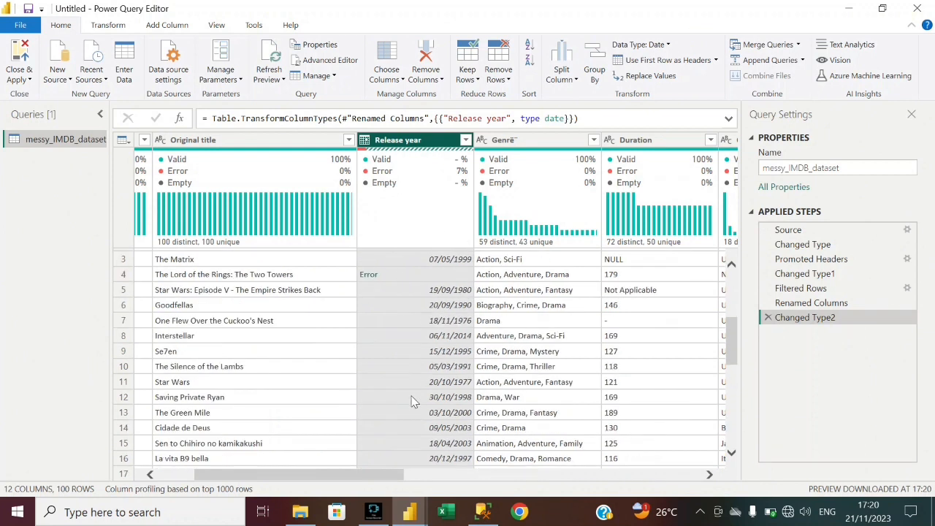
scroll(413, 401, "up", 11)
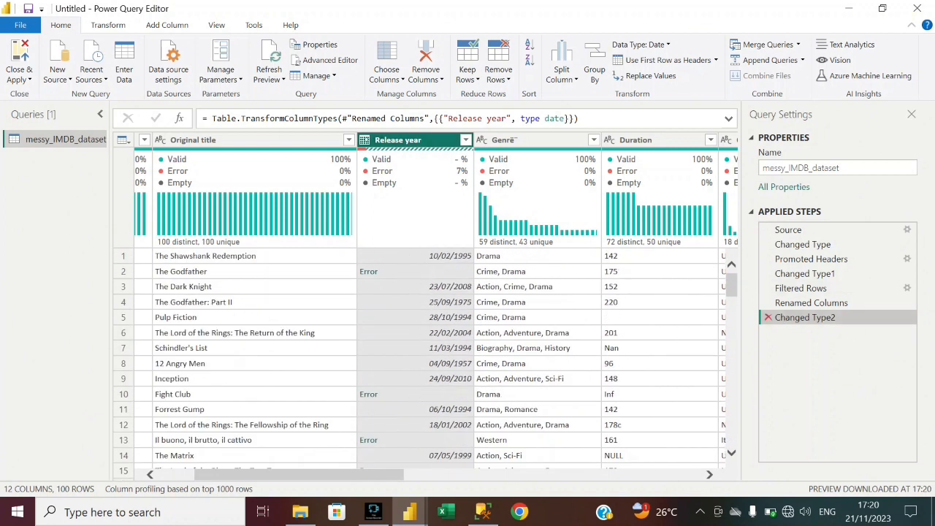
left_click(767, 317)
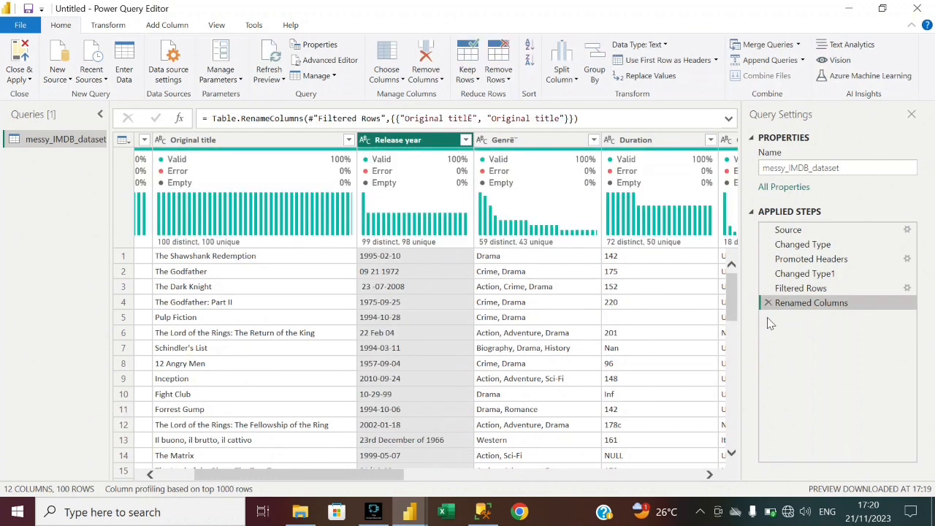
Review the complete list of distinct Release year values for dates not written as year-month-day.
left_click(379, 273)
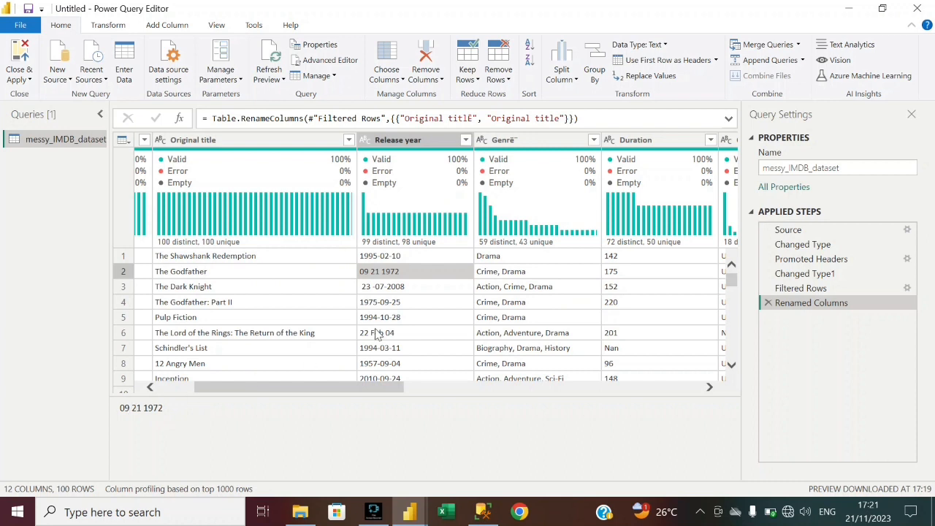
left_click(413, 144)
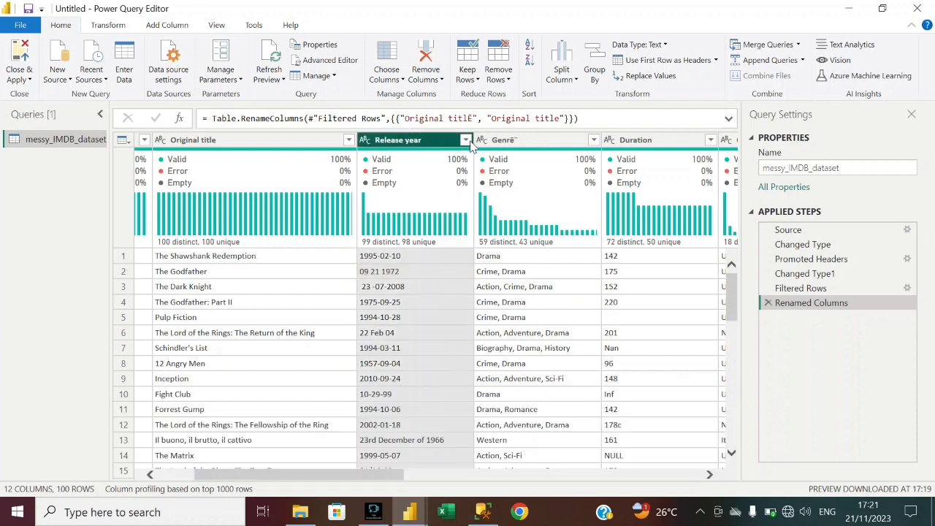
left_click(467, 142)
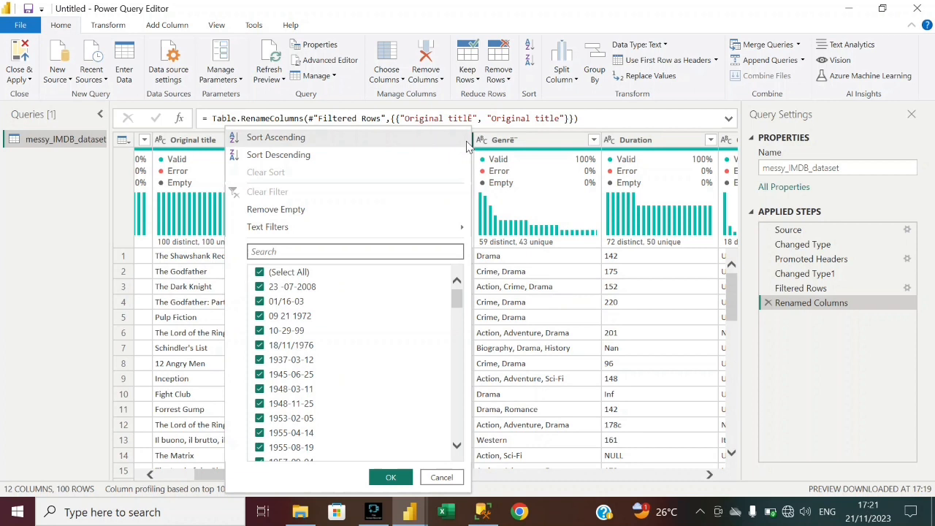
scroll(355, 316, "down", 3)
scroll(356, 316, "down", 12)
scroll(355, 316, "down", 2)
scroll(355, 315, "up", 12)
scroll(358, 317, "up", 5)
scroll(358, 317, "down", 20)
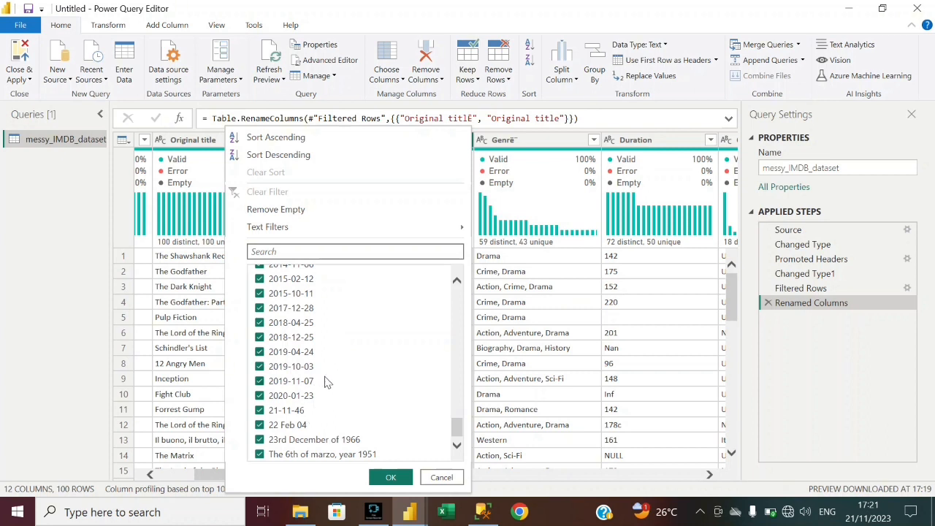
scroll(328, 380, "up", 6)
scroll(328, 381, "up", 4)
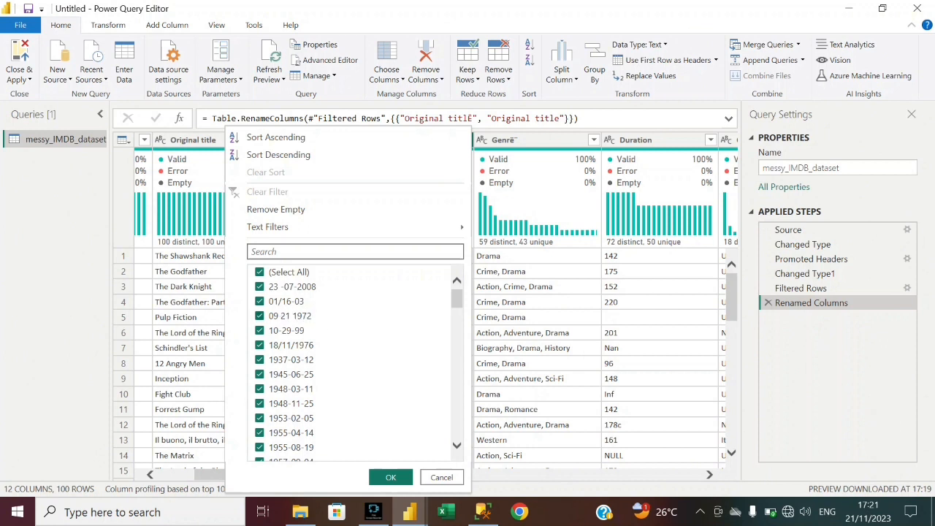
scroll(358, 366, "down", 3)
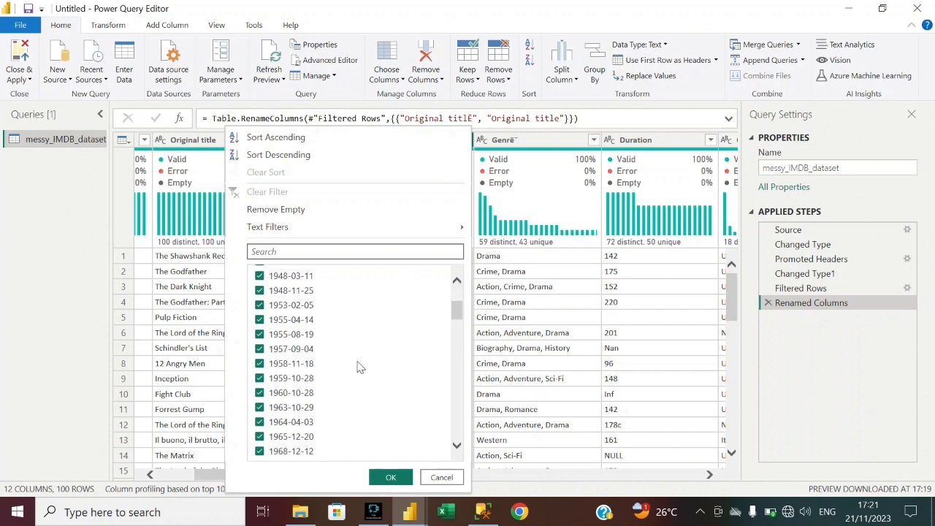
scroll(332, 378, "down", 7)
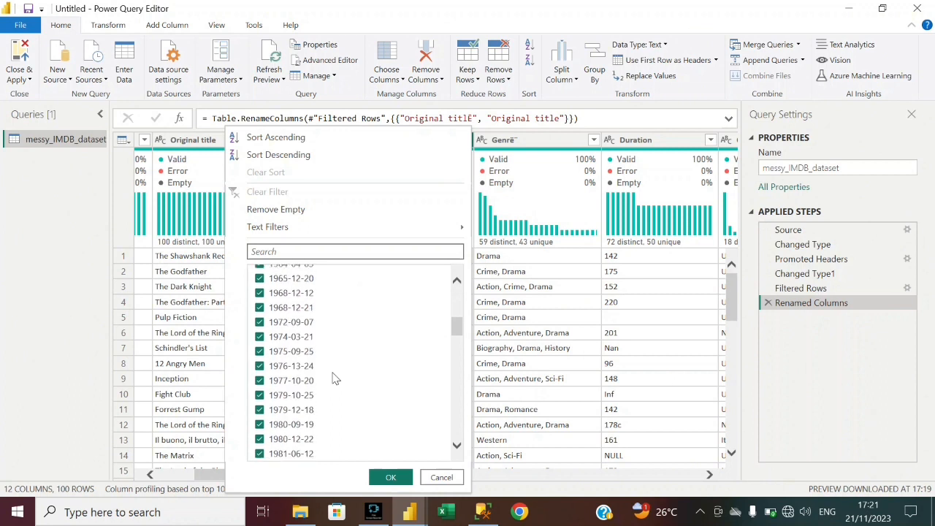
scroll(333, 378, "down", 10)
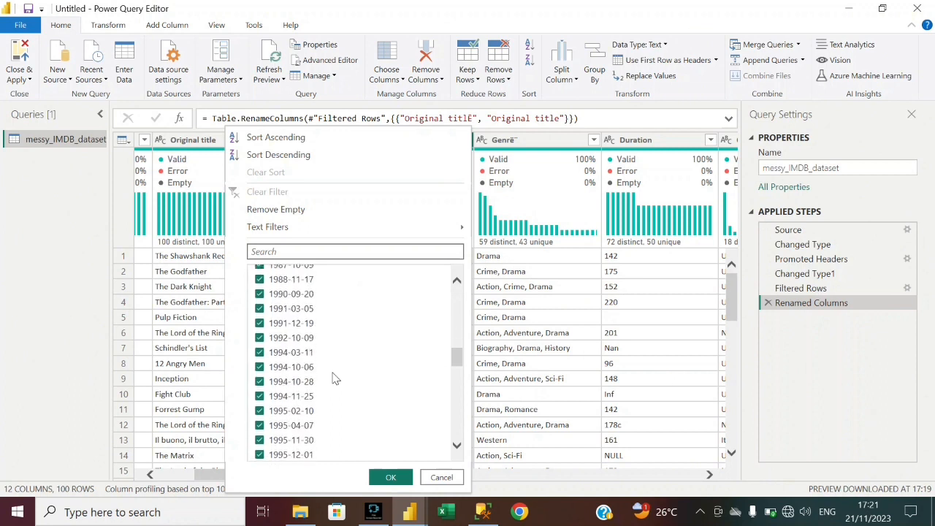
scroll(332, 378, "down", 10)
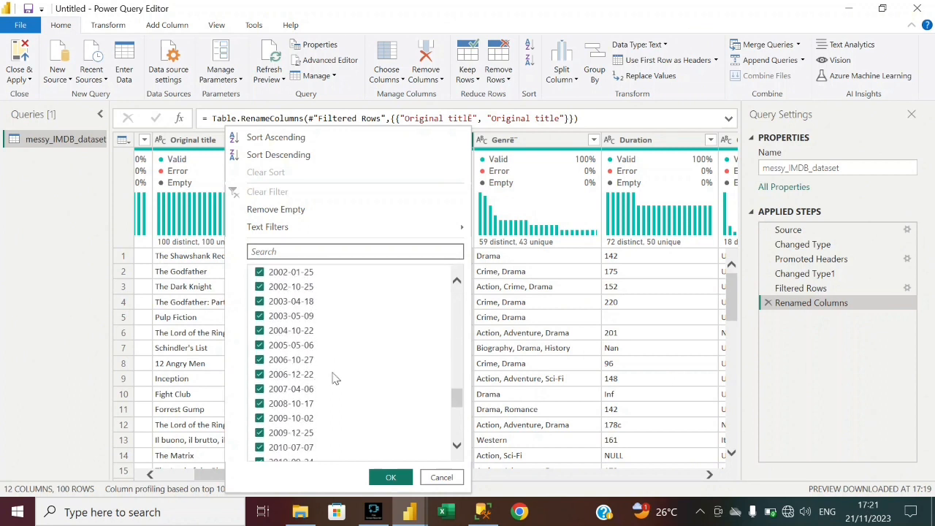
scroll(335, 378, "down", 3)
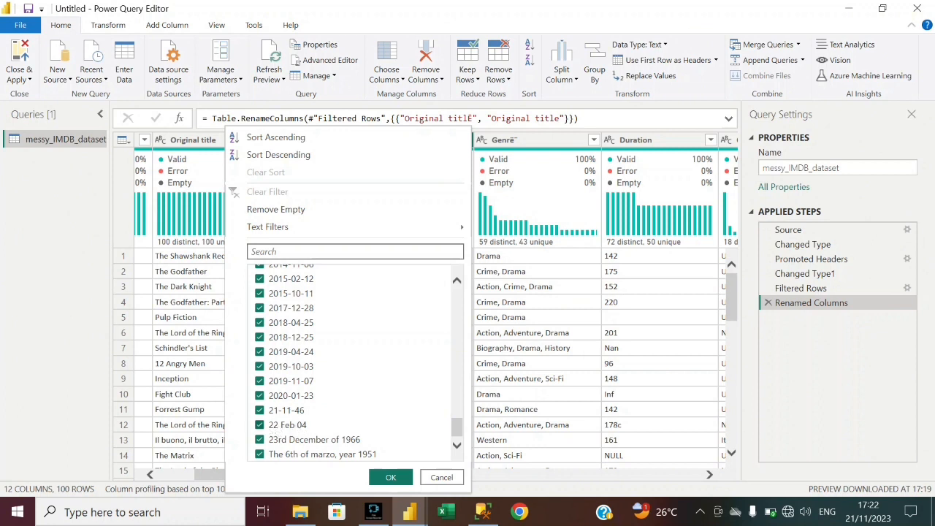
Filter the Release year column to show only the value "22 Feb 04".
scroll(353, 397, "up", 15)
scroll(354, 398, "up", 5)
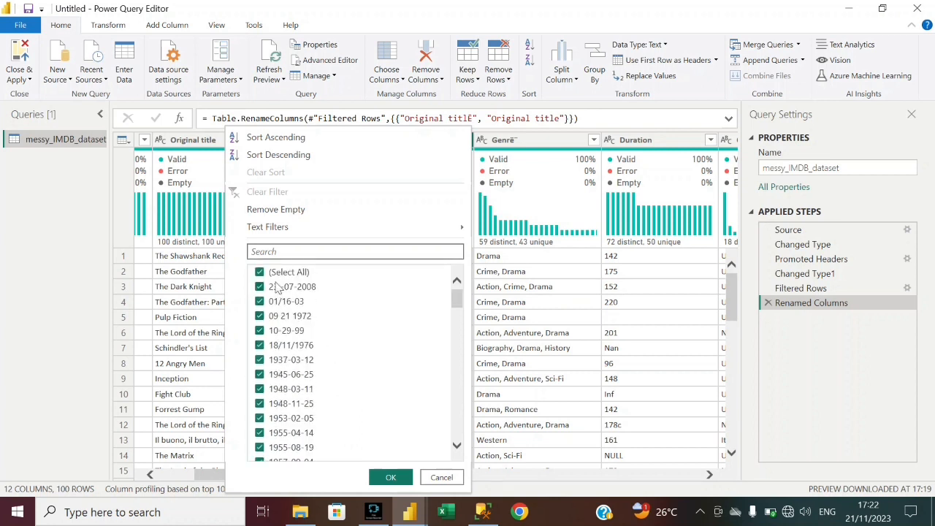
left_click(261, 272)
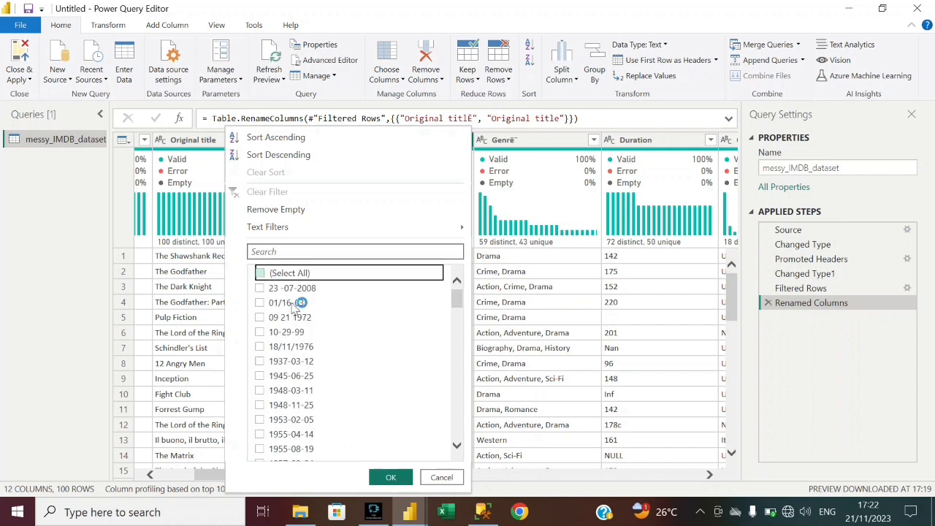
scroll(307, 344, "down", 15)
scroll(266, 431, "down", 10)
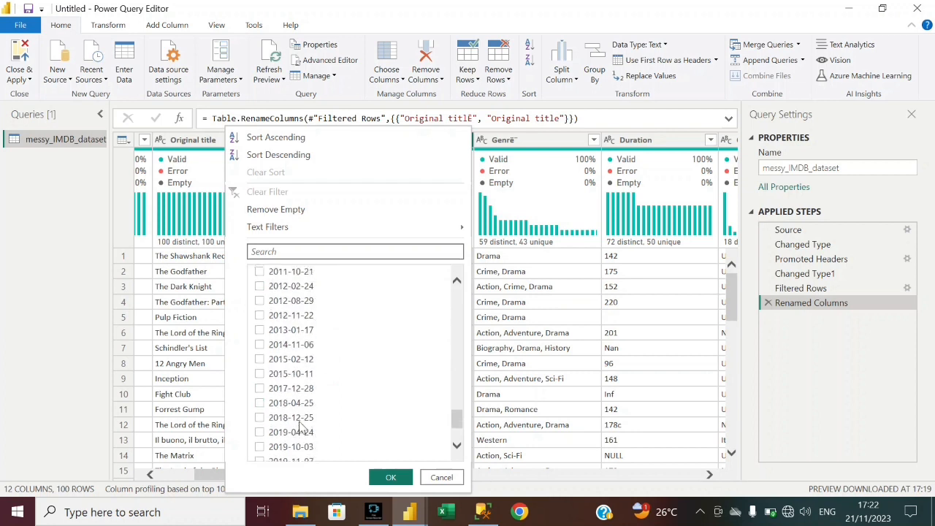
left_click(263, 427)
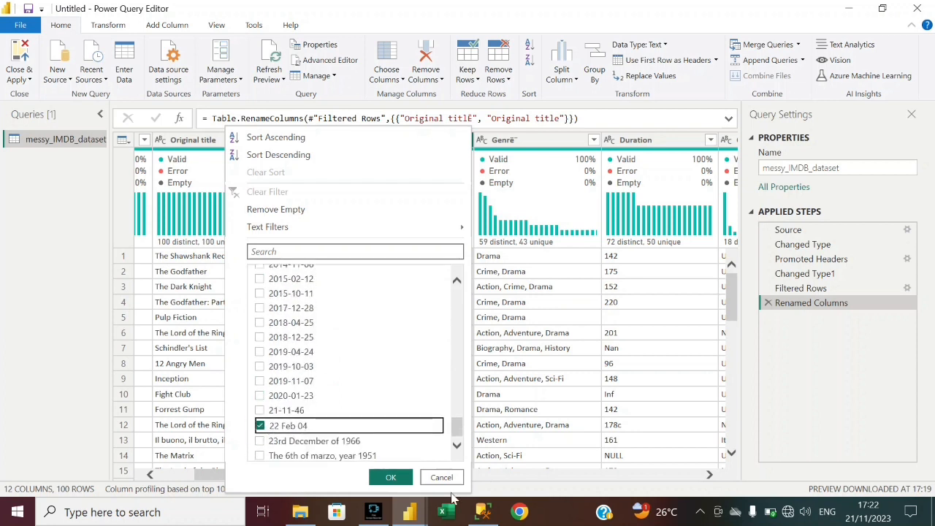
left_click(389, 475)
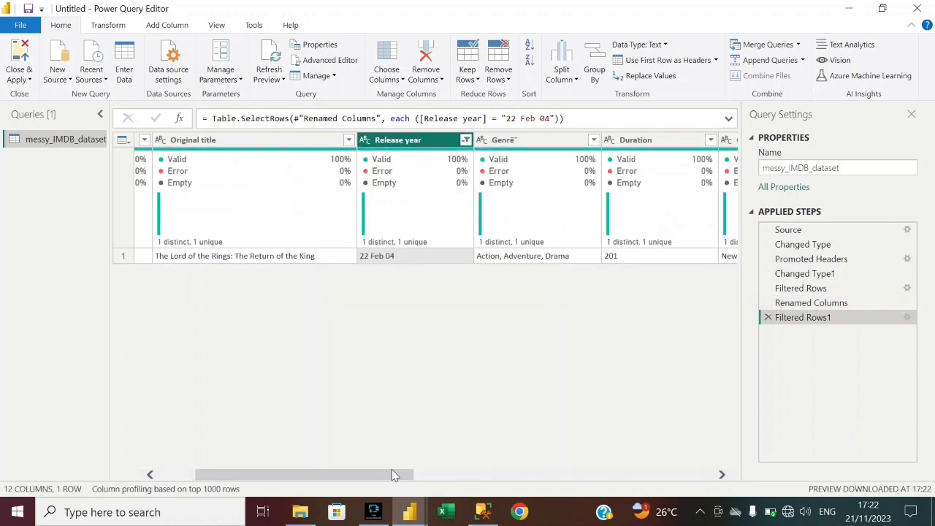
Test converting the filtered Release year value to the Date type, and delete both the type change and the filter step.
left_click(366, 140)
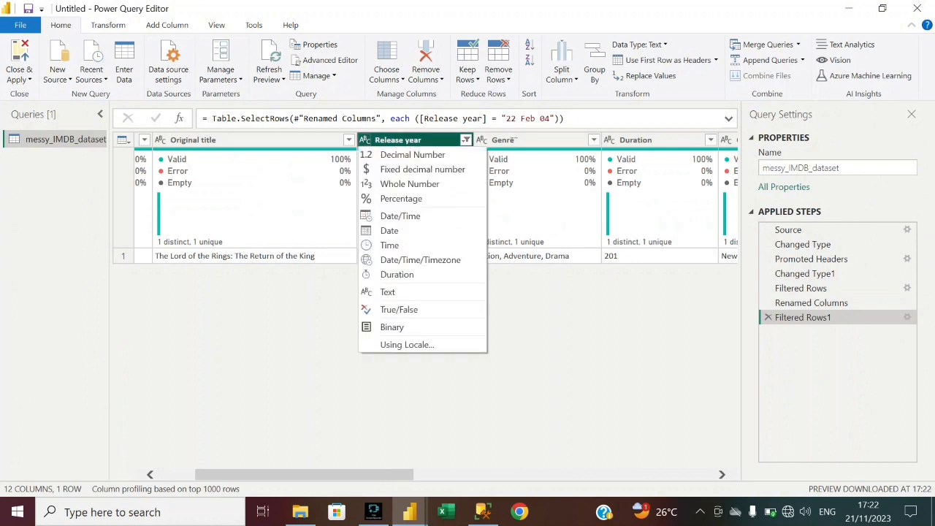
left_click(394, 230)
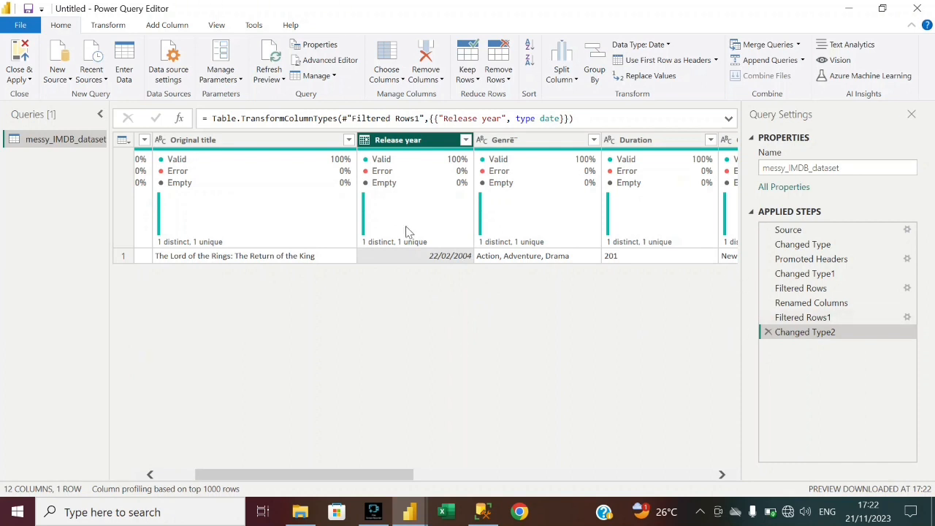
left_click(769, 332)
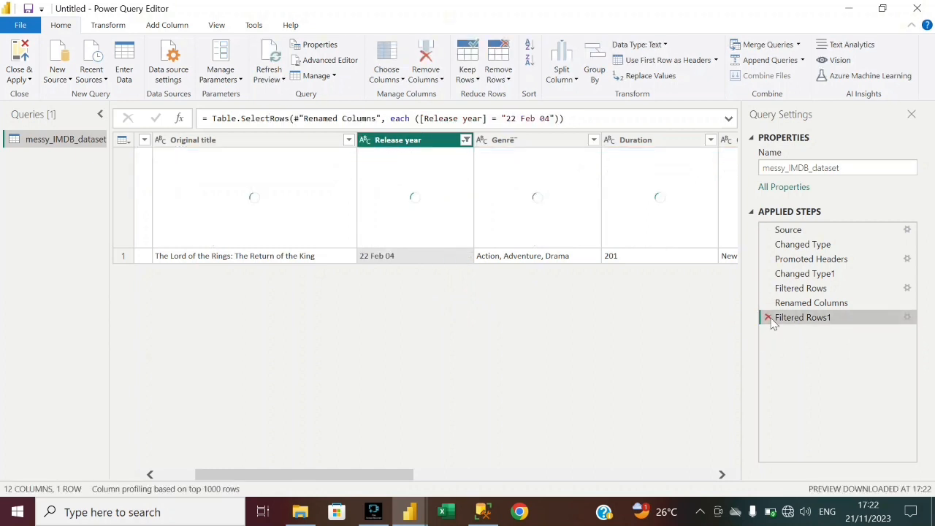
left_click(768, 317)
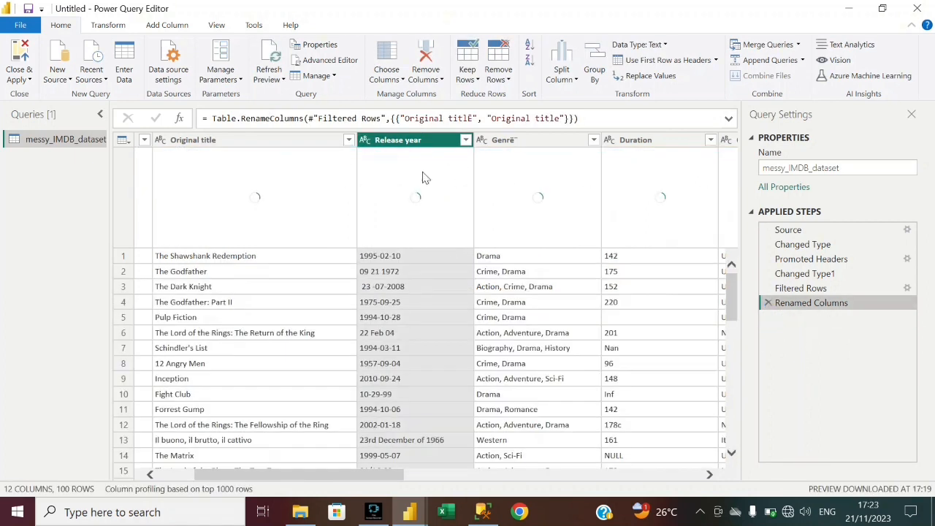
Recheck the first entries in the Release year column's list of distinct values, and select the column.
left_click(466, 140)
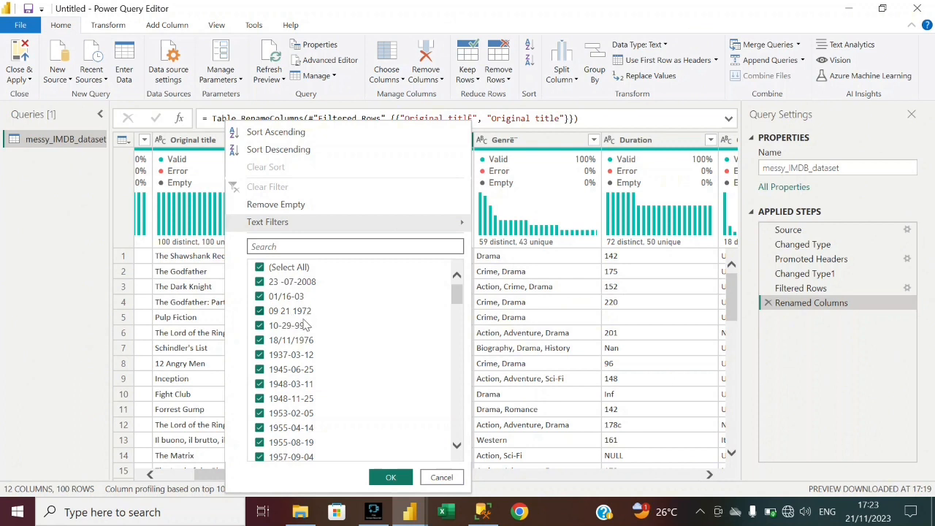
left_click(51, 285)
left_click(429, 144)
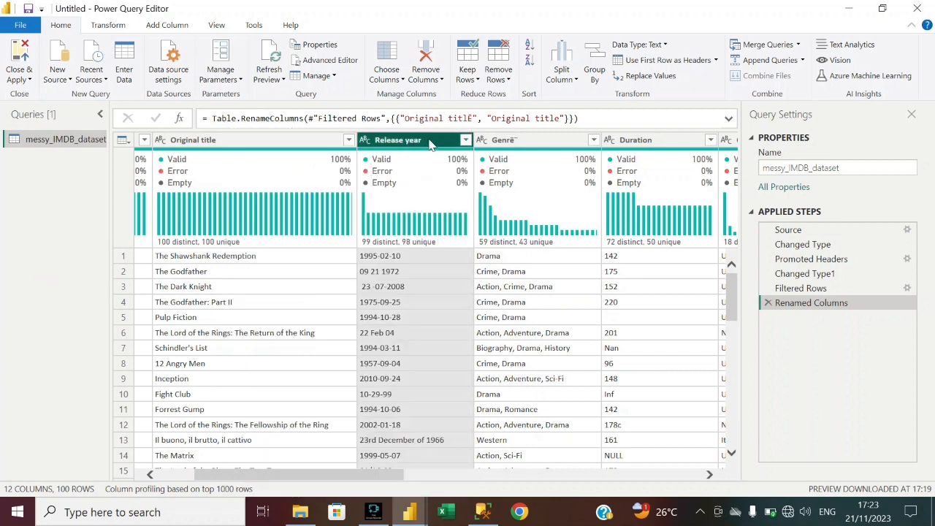
Replace the value "09 21 1972" with "09-21-1972" in the Release year column.
right_click(430, 144)
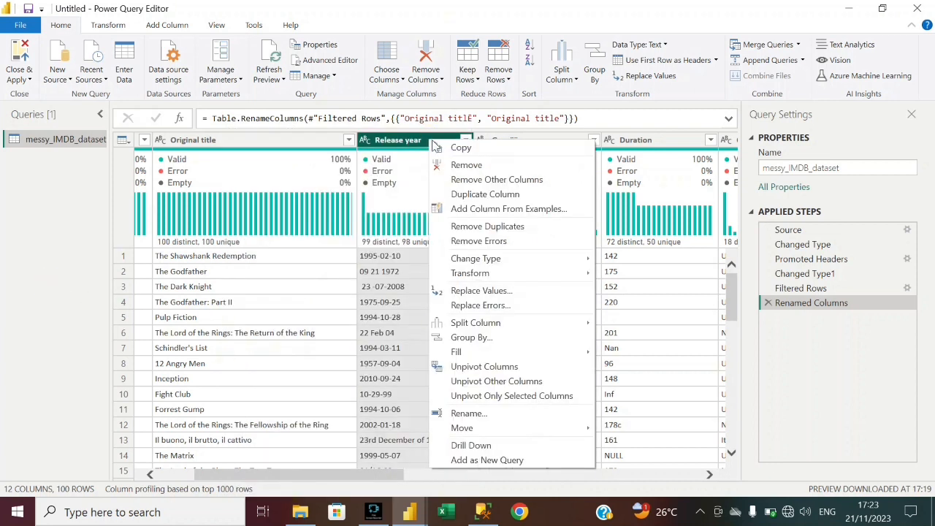
left_click(481, 291)
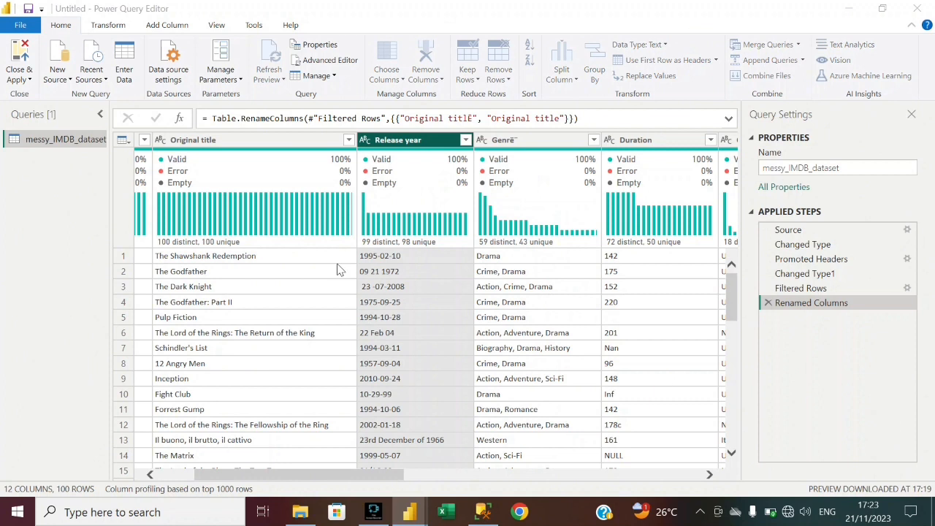
type("09")
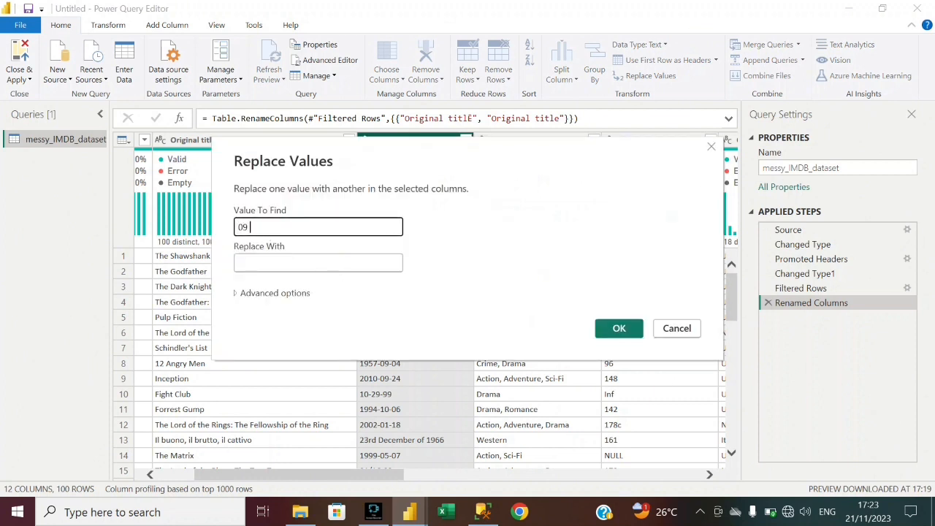
type(" 21 19")
type("72")
triple_click(273, 228)
key("ctrl+c")
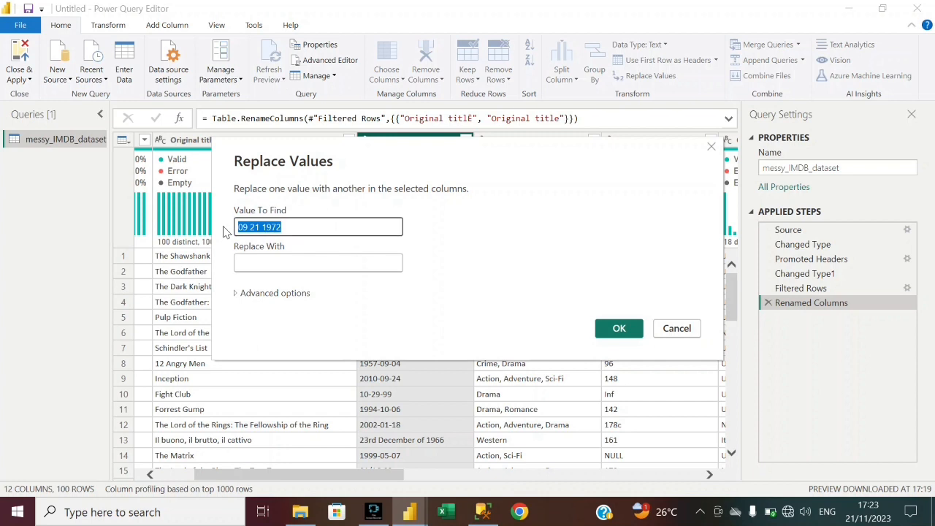
left_click(264, 260)
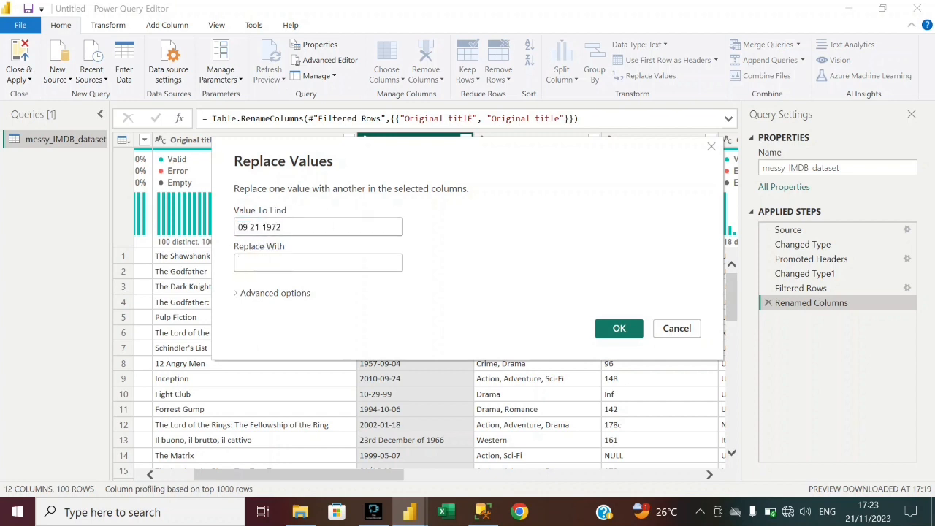
key("ctrl+v")
left_click(251, 262)
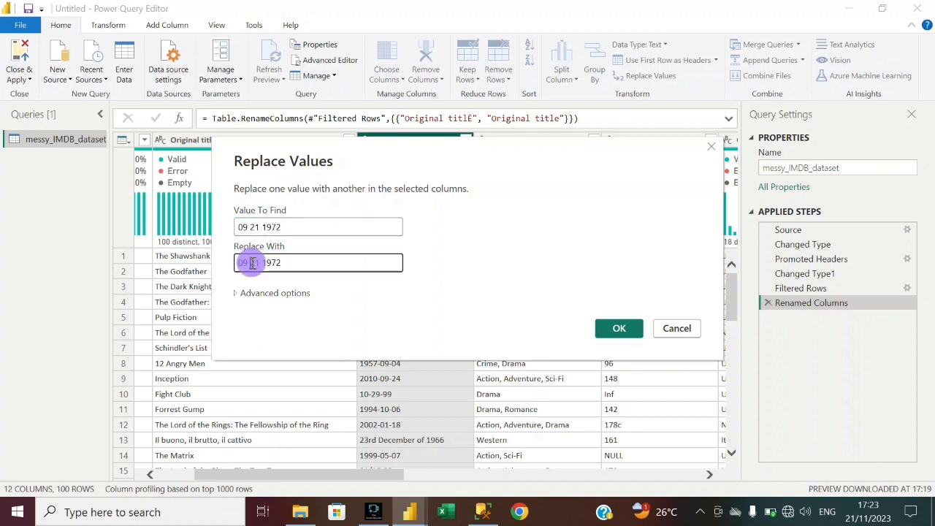
key("BackSpace")
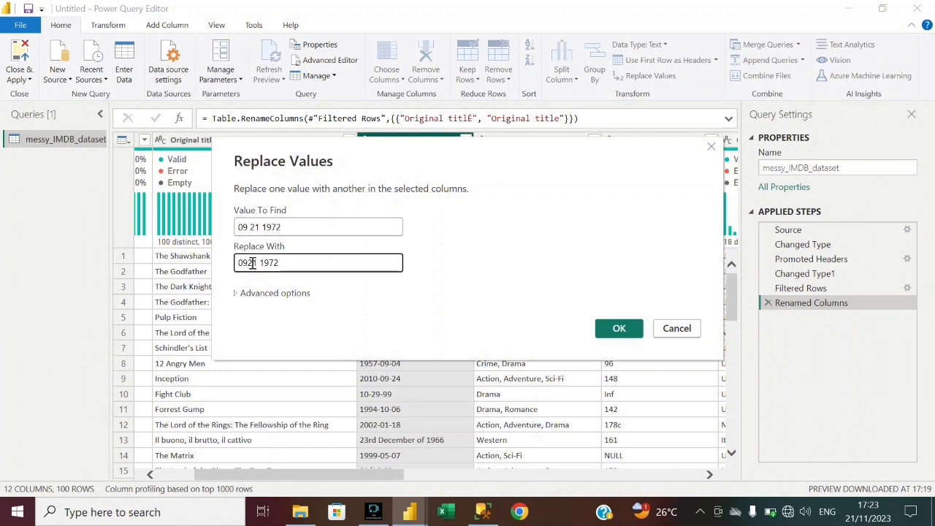
type("-")
left_click(265, 263)
key("BackSpace")
type("-21-")
left_click(615, 329)
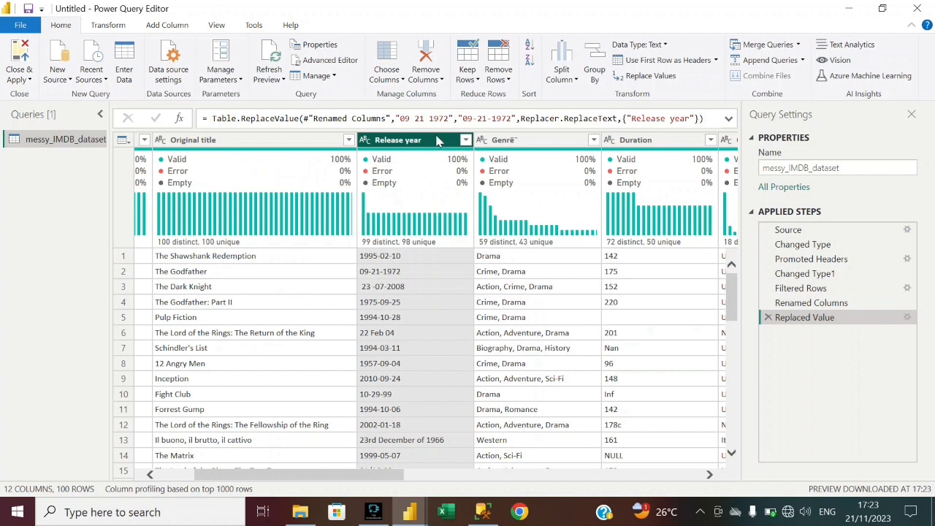
Test converting the Release year column to the Date type, and delete the type change step.
left_click(363, 141)
left_click(382, 227)
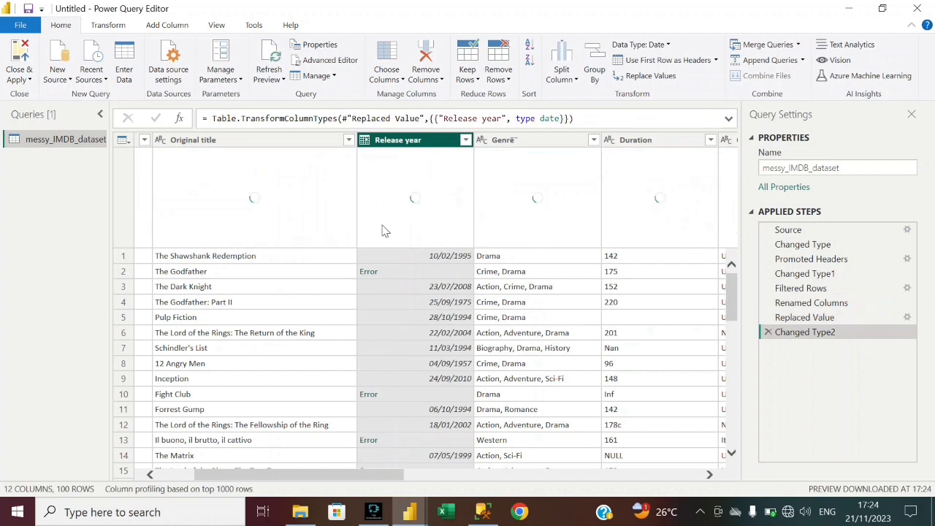
left_click(768, 332)
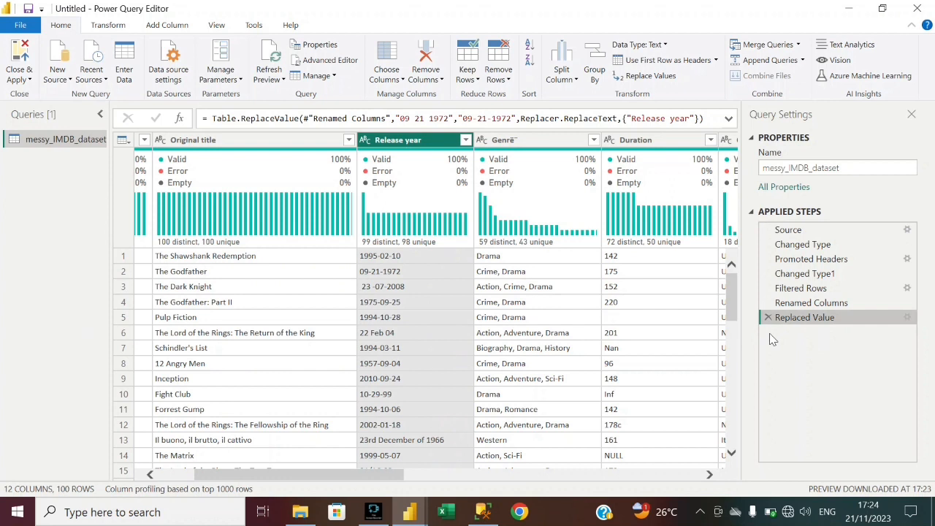
Edit the value replacement step for "09 21 1972" so that the replacement is "21-09-1972".
left_click(907, 319)
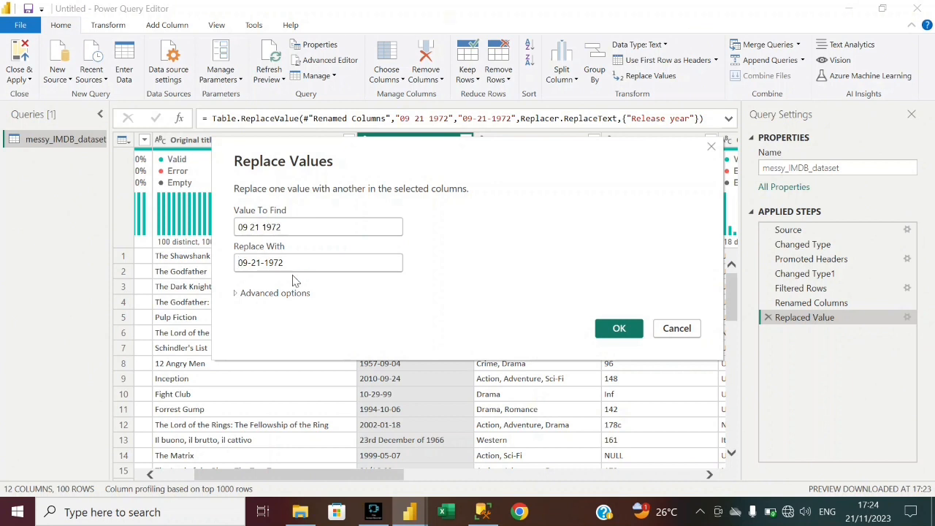
left_click(261, 263)
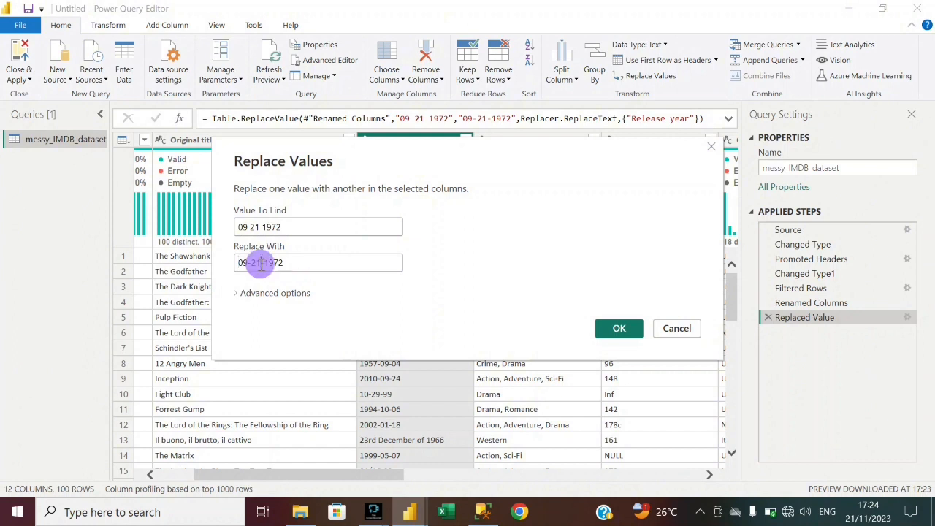
left_click(261, 263)
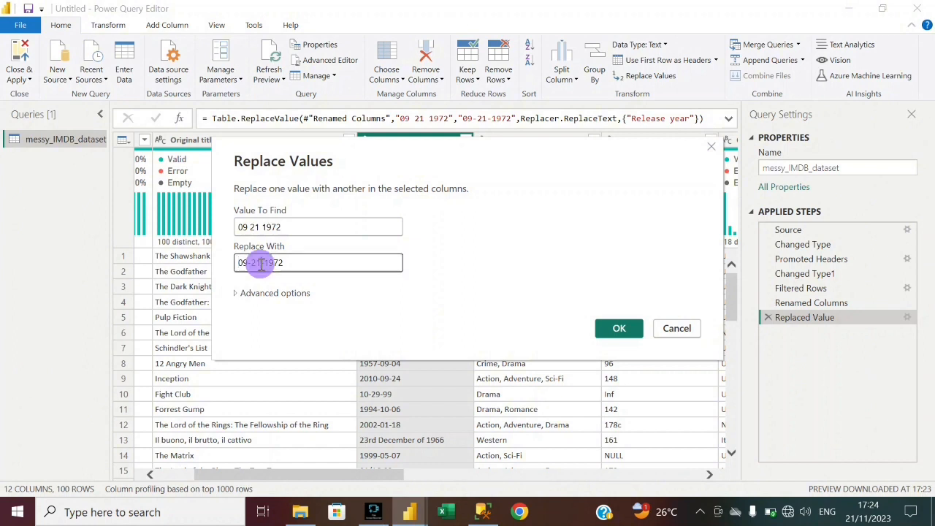
left_click(261, 263)
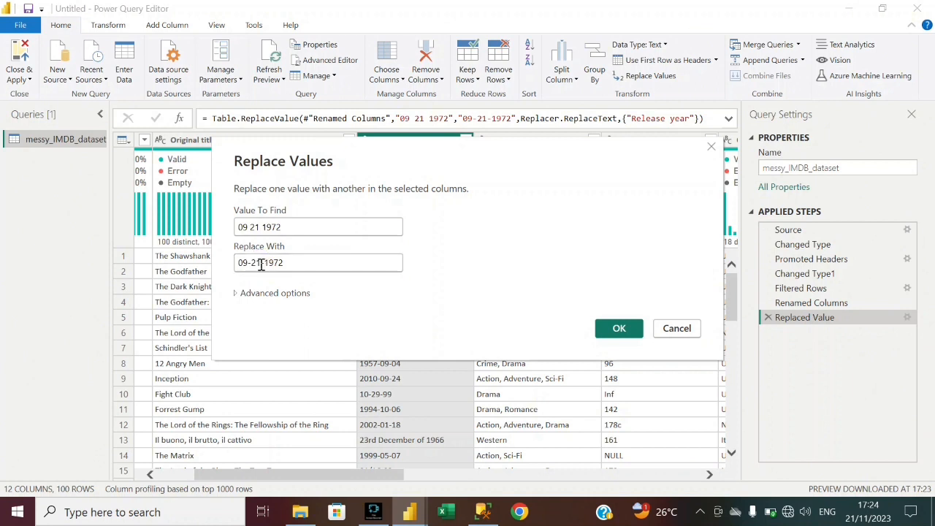
double_click(261, 264)
type("-")
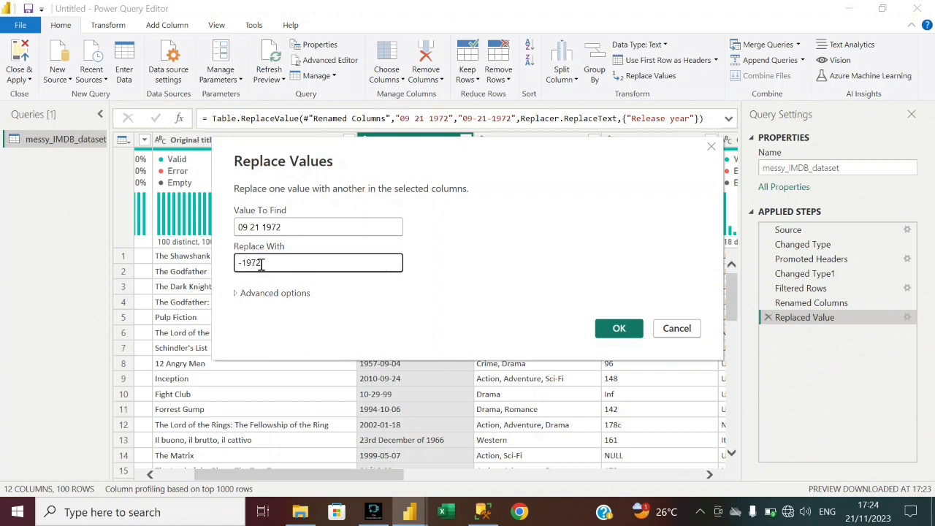
type("21-09")
left_click(619, 329)
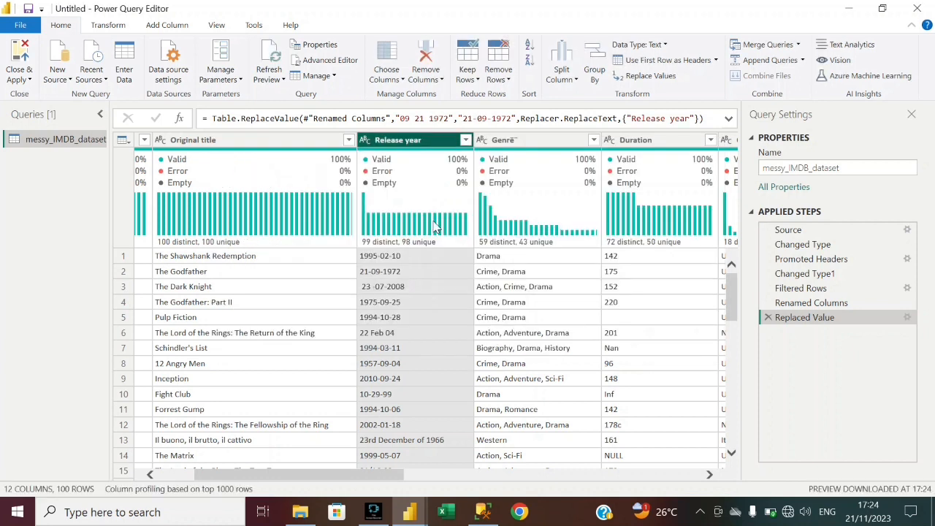
Retest the Date type on the Release year column with the corrected replacement, and delete the type change.
left_click(366, 139)
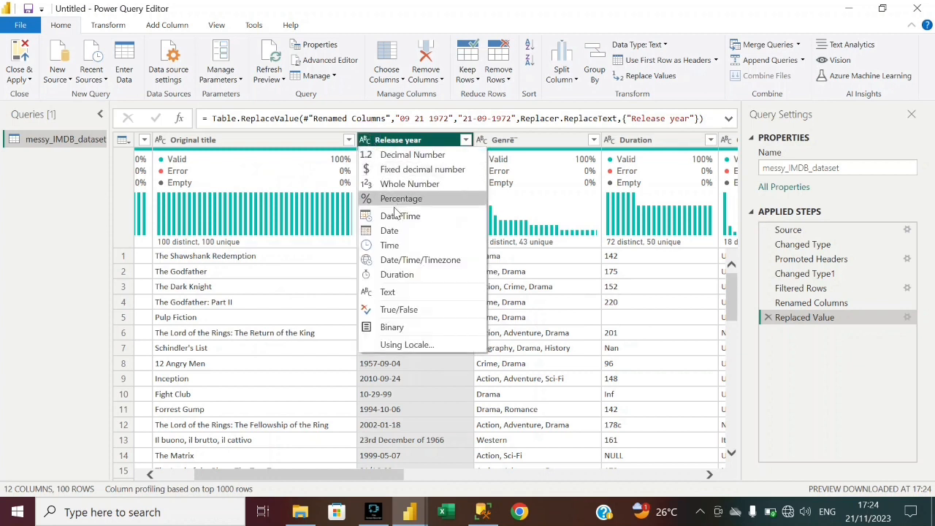
left_click(399, 230)
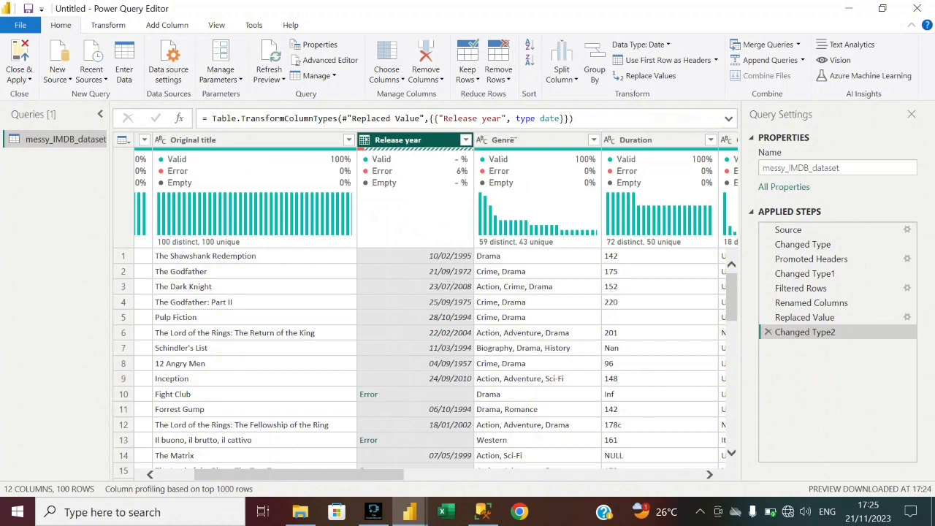
left_click(768, 332)
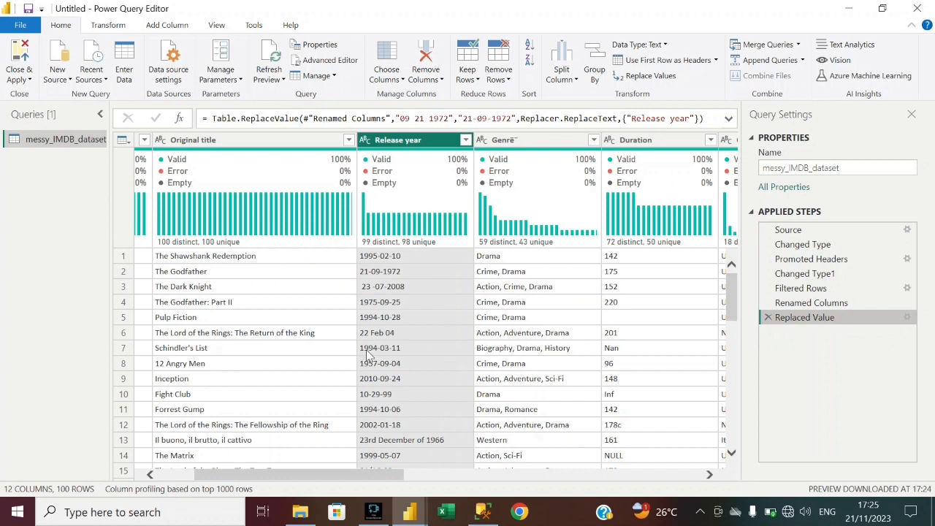
Check the distinct Release year values for irregular dates, and replace "23rd December of 1966" with "23-12-1966".
left_click(466, 139)
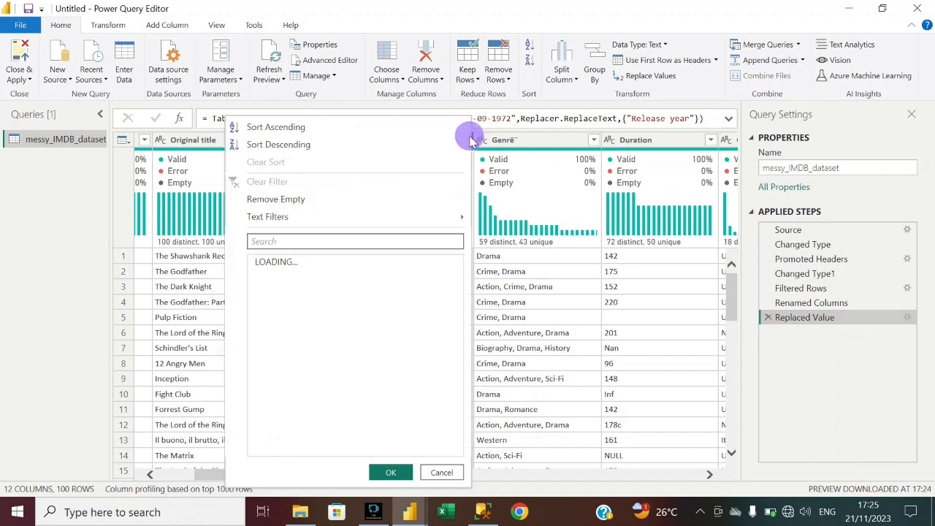
scroll(368, 356, "down", 1)
scroll(367, 356, "down", 20)
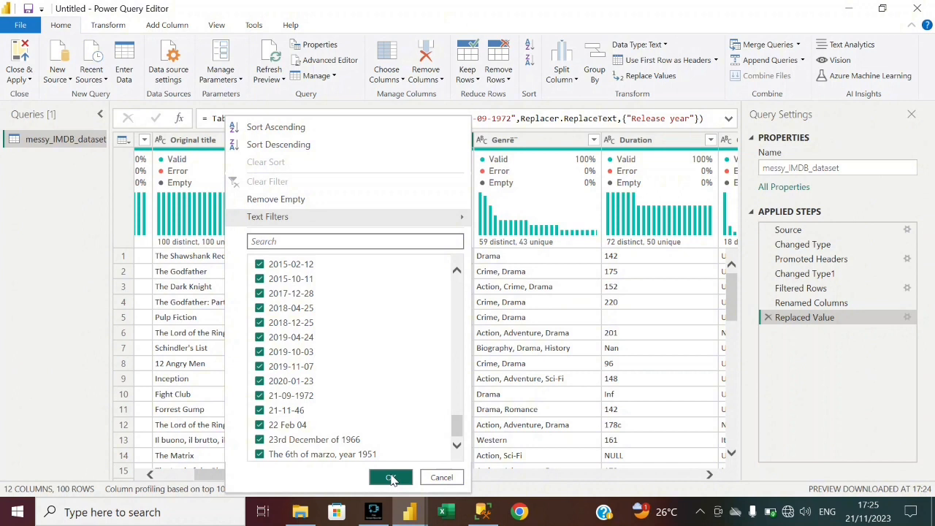
left_click(435, 479)
left_click(399, 143)
right_click(399, 144)
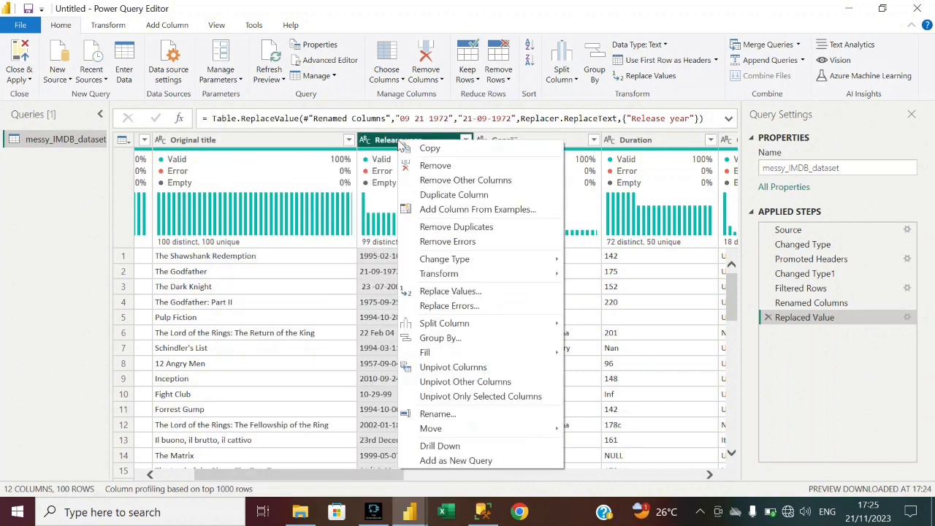
left_click(480, 291)
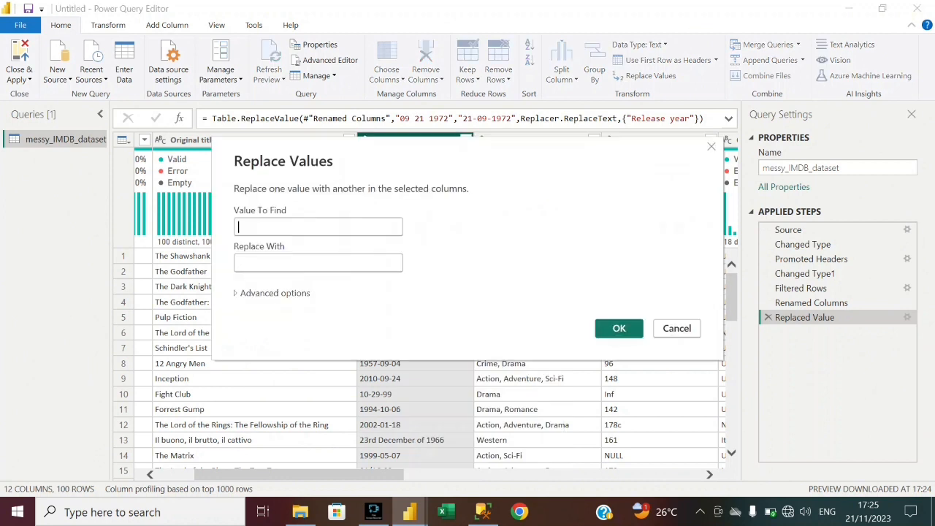
type("23rd Dece")
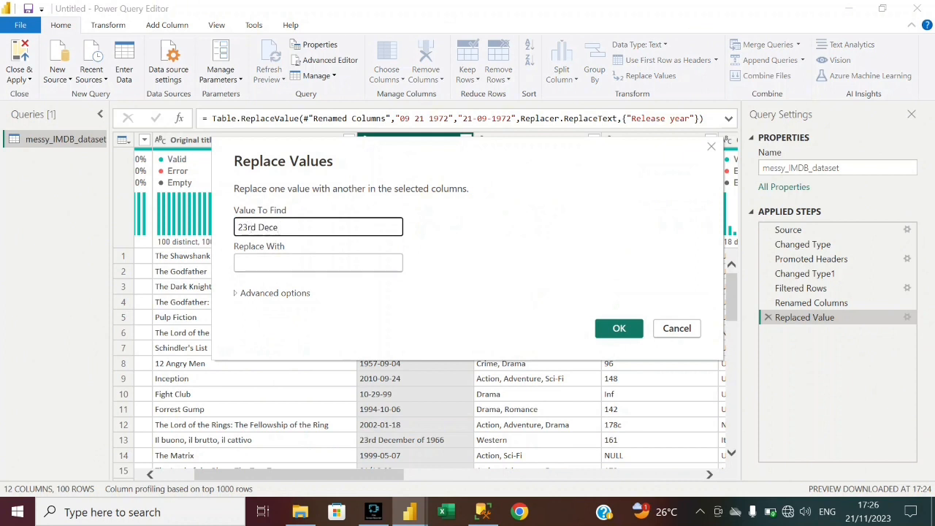
type("mber of 1966")
left_click(268, 266)
type("23")
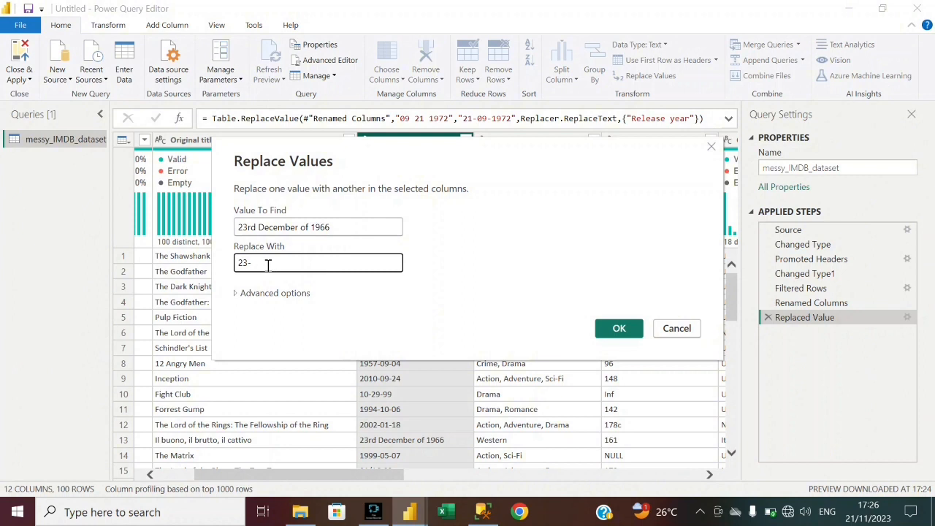
type("-12-1966")
left_click(618, 328)
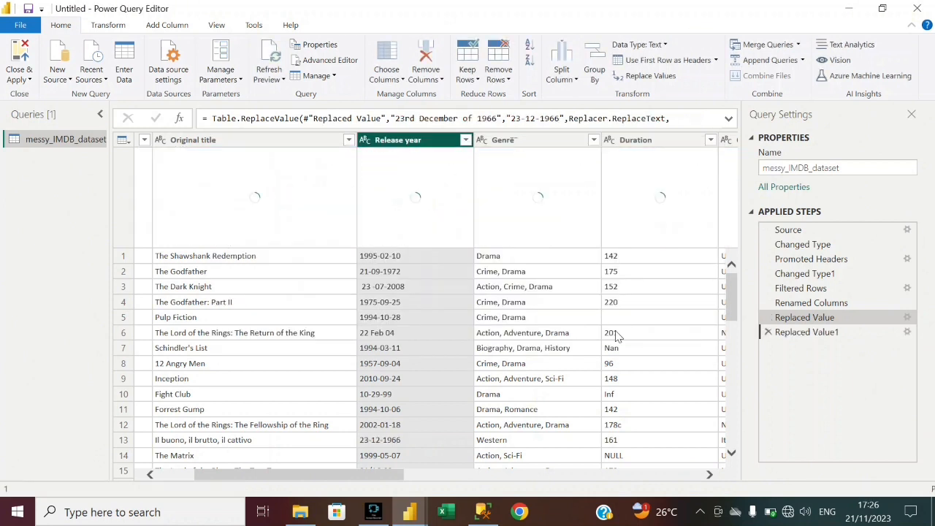
Recheck the distinct Release year values, and replace "The 6th of marzo, year 1951" with "06-03-1951".
left_click(465, 140)
scroll(357, 364, "down", 10)
scroll(356, 364, "down", 10)
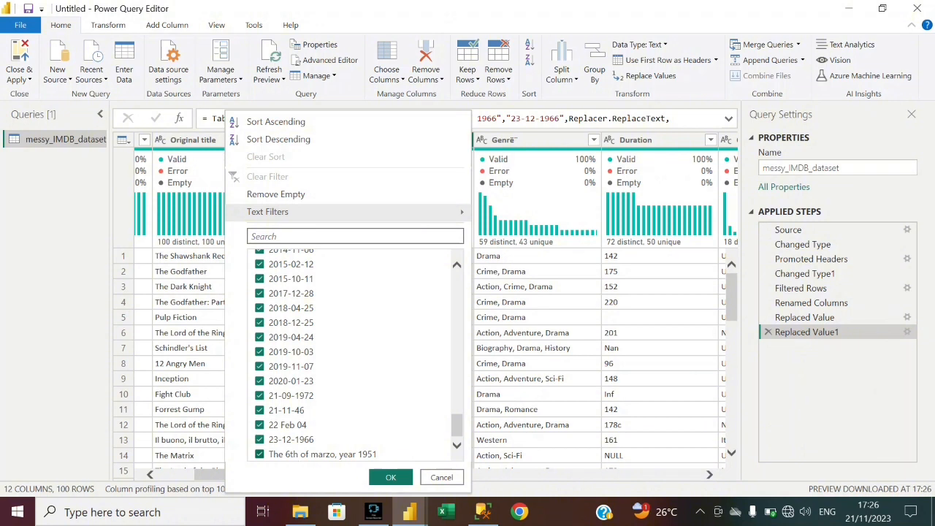
left_click(438, 478)
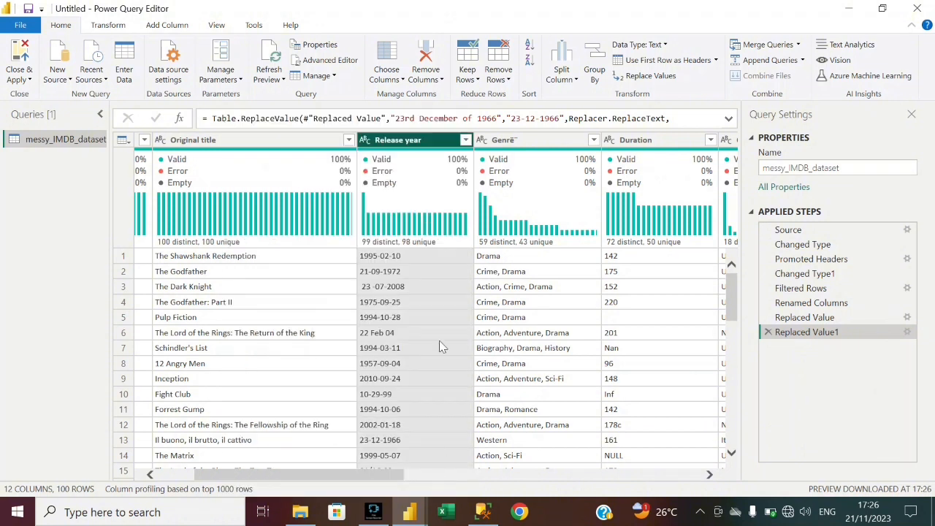
right_click(422, 140)
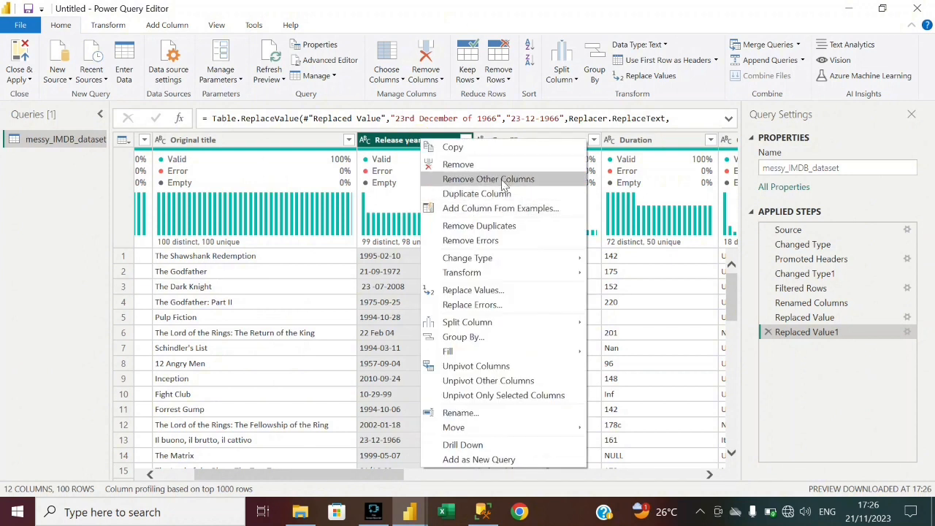
left_click(474, 291)
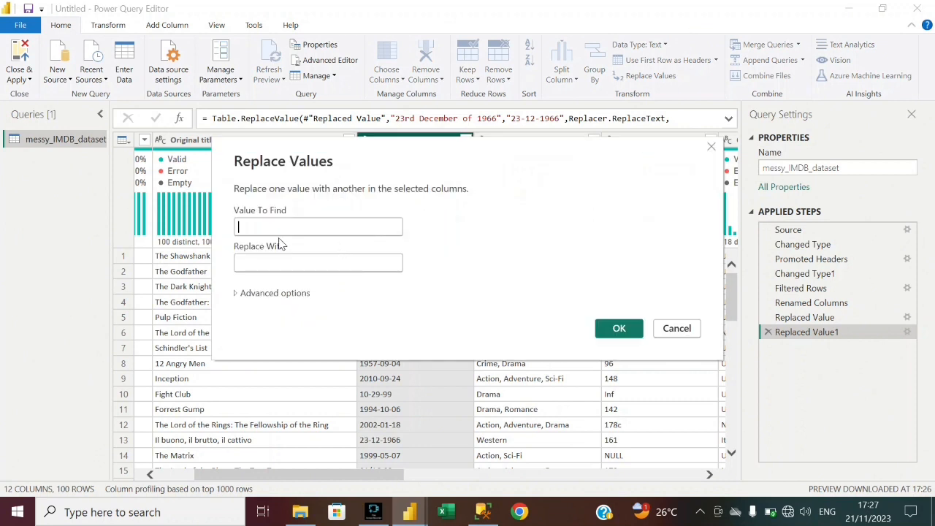
type("The 6th of mar")
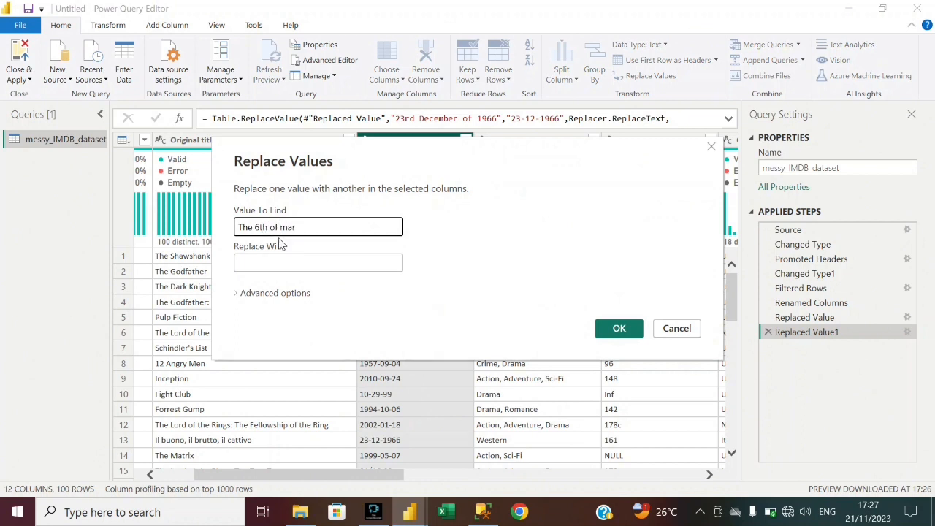
type("zo, year 1951")
left_click(279, 263)
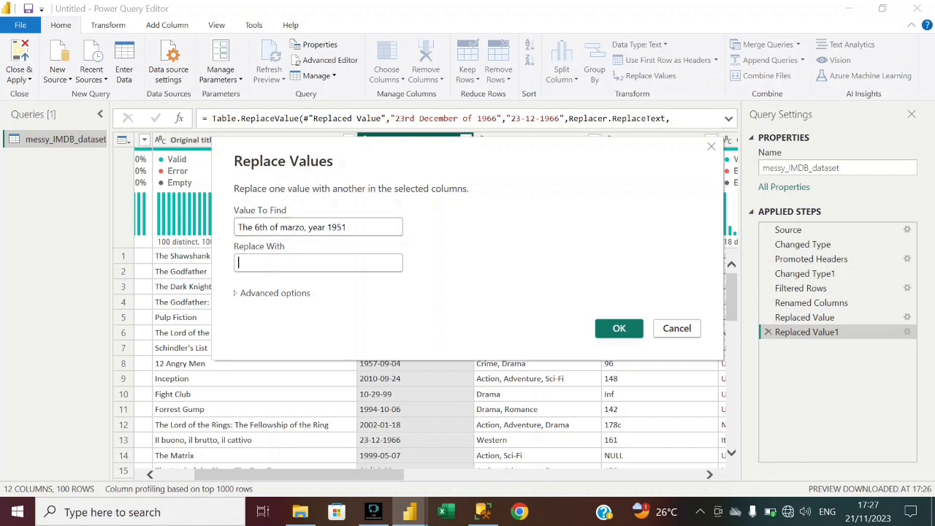
type("6-0")
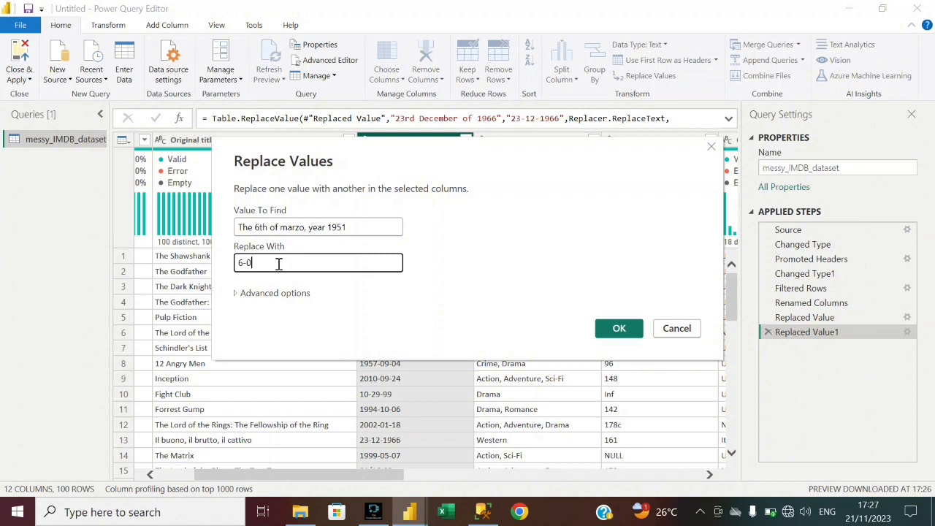
type("3-1951")
left_click(241, 263)
left_click(239, 263)
type("0")
left_click(616, 331)
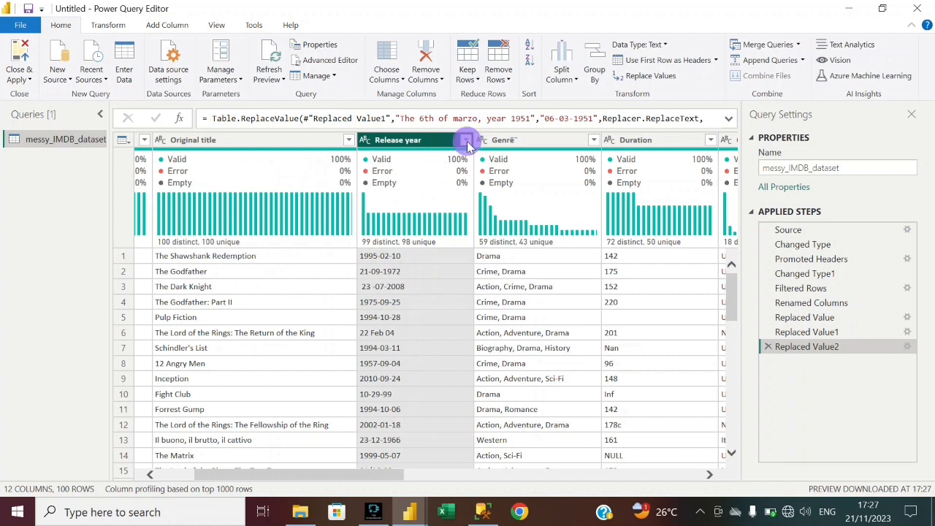
Examine the full list of distinct Release year values for irregular dates, leaving the column unfiltered.
left_click(466, 140)
scroll(356, 325, "down", 3)
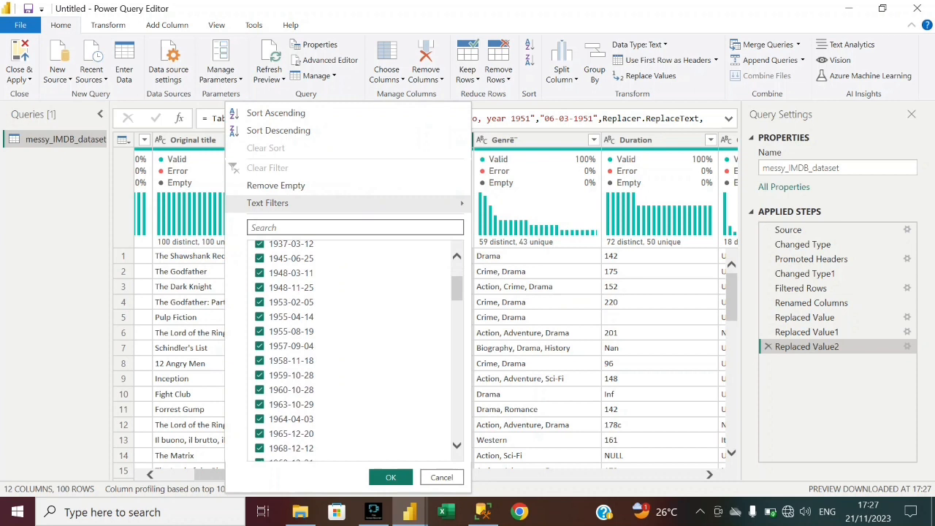
scroll(356, 326, "down", 5)
scroll(356, 326, "down", 12)
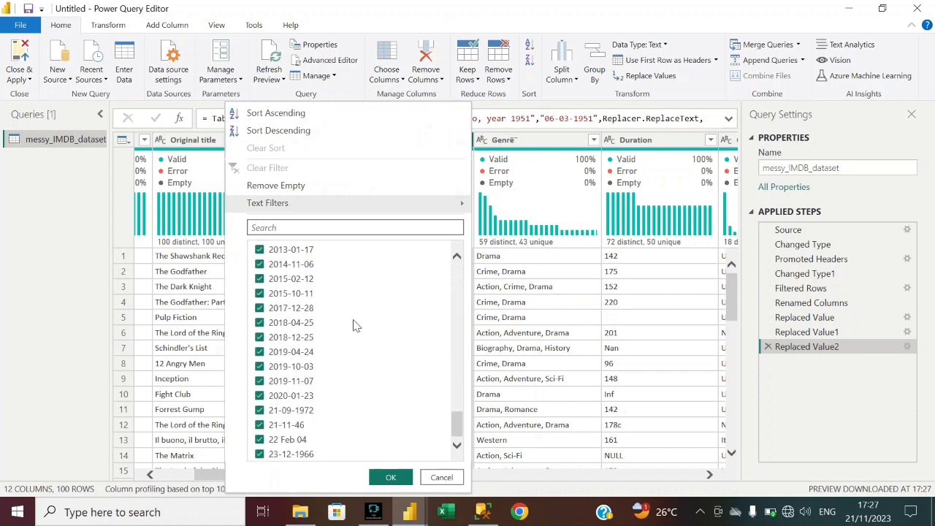
scroll(378, 375, "up", 10)
scroll(378, 375, "up", 12)
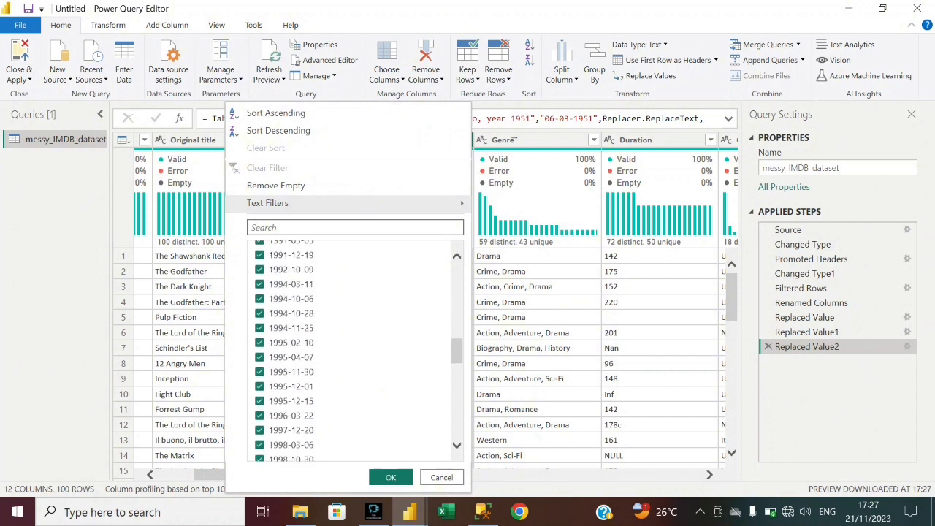
scroll(378, 376, "down", 8)
scroll(378, 375, "down", 8)
scroll(378, 376, "down", 8)
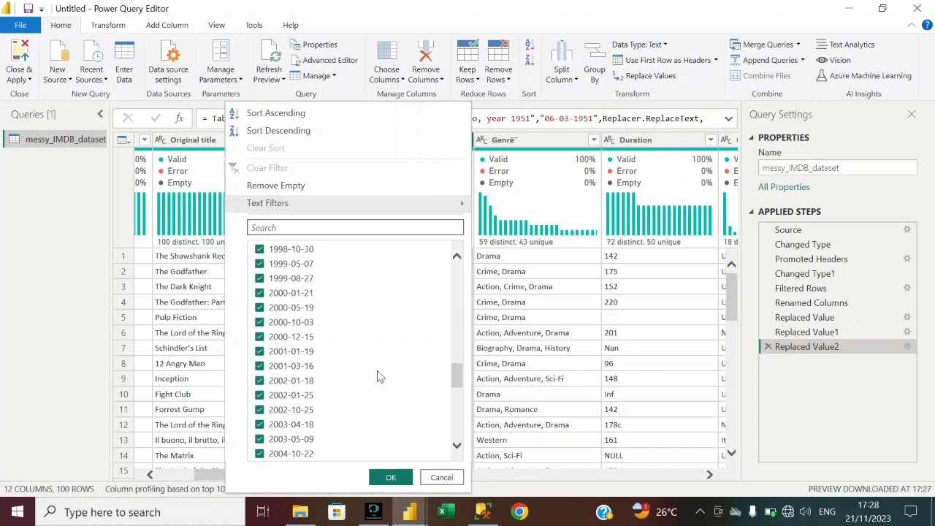
scroll(377, 376, "down", 6)
scroll(377, 376, "down", 2)
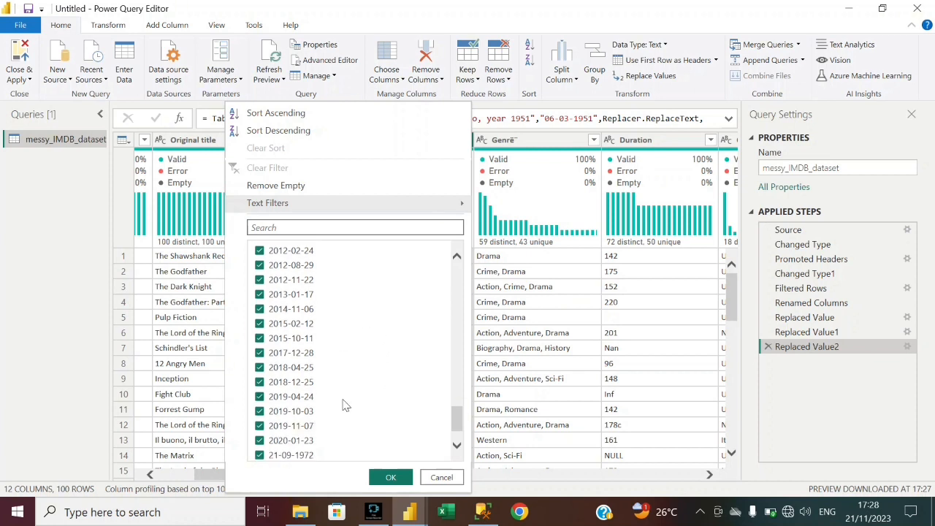
scroll(345, 406, "down", 1)
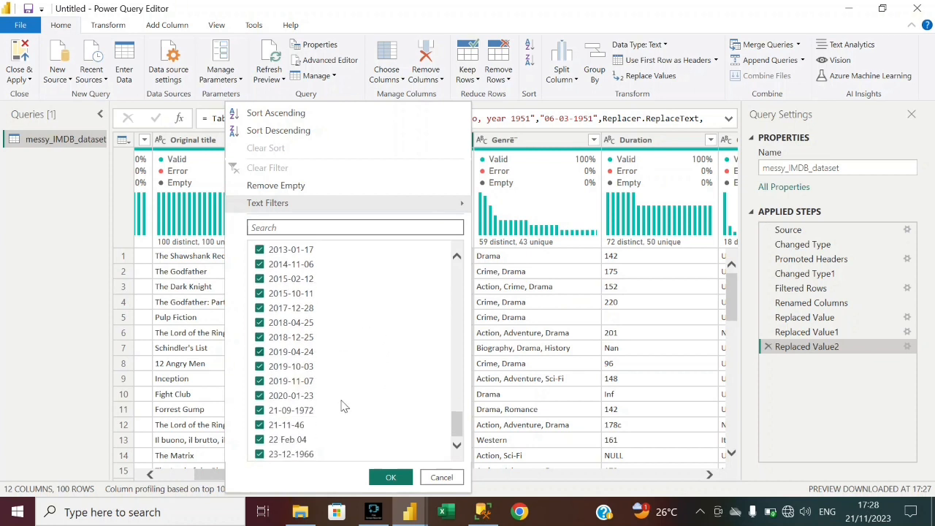
scroll(324, 360, "up", 15)
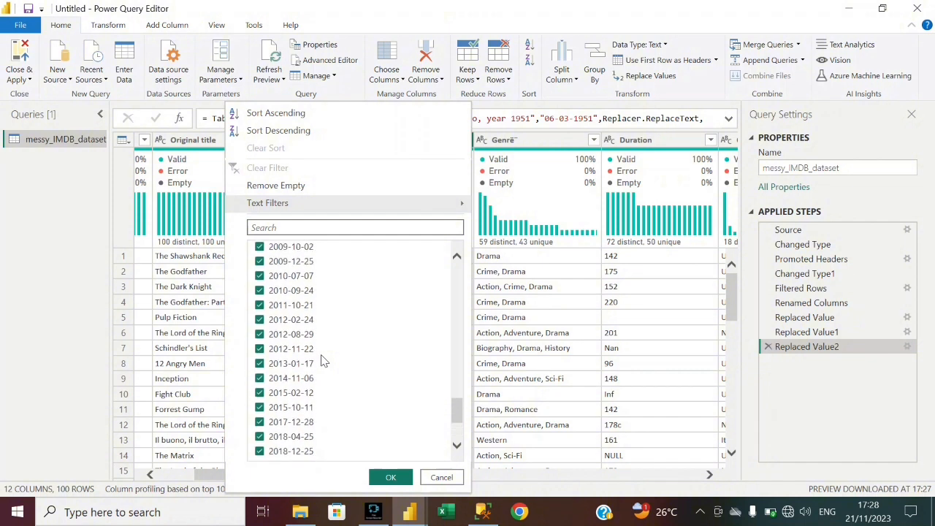
scroll(323, 360, "up", 8)
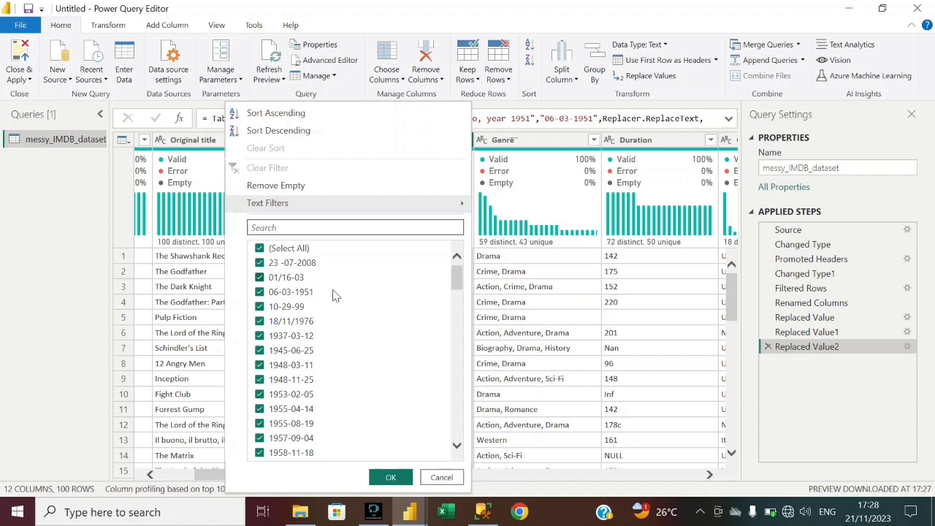
left_click(442, 477)
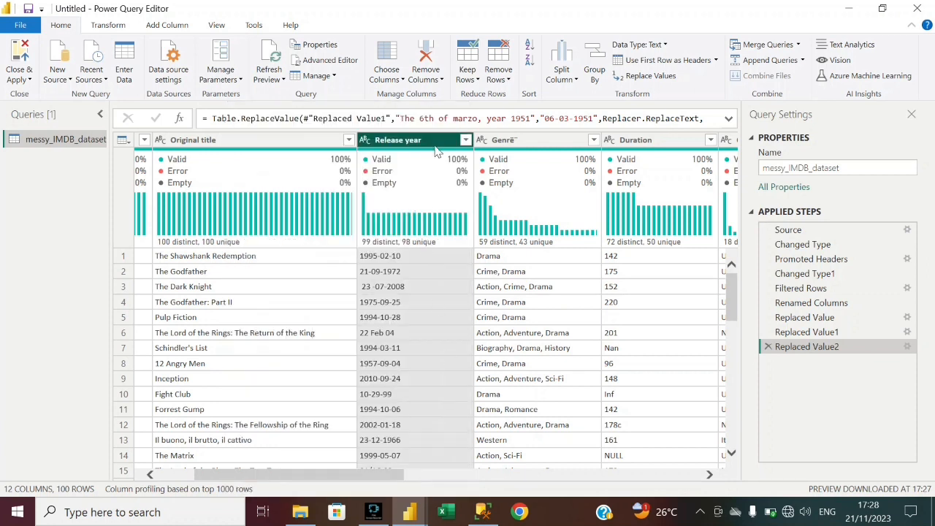
Replace the value "01/16-03" with "16-01-2003" in the Release year column.
right_click(436, 149)
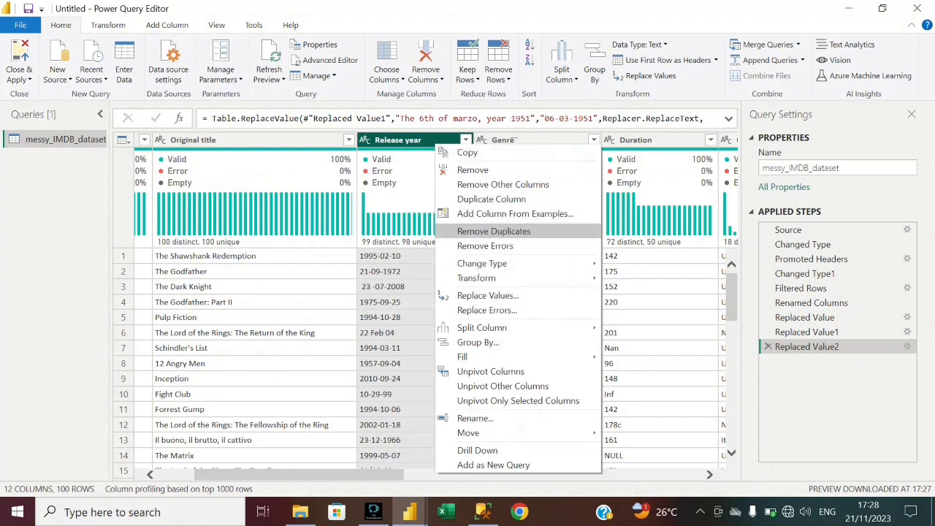
left_click(501, 299)
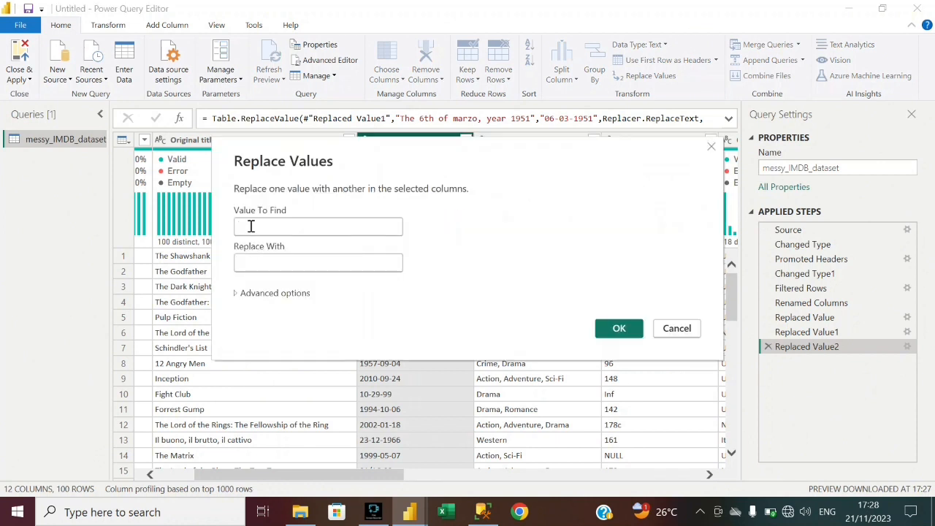
type("01")
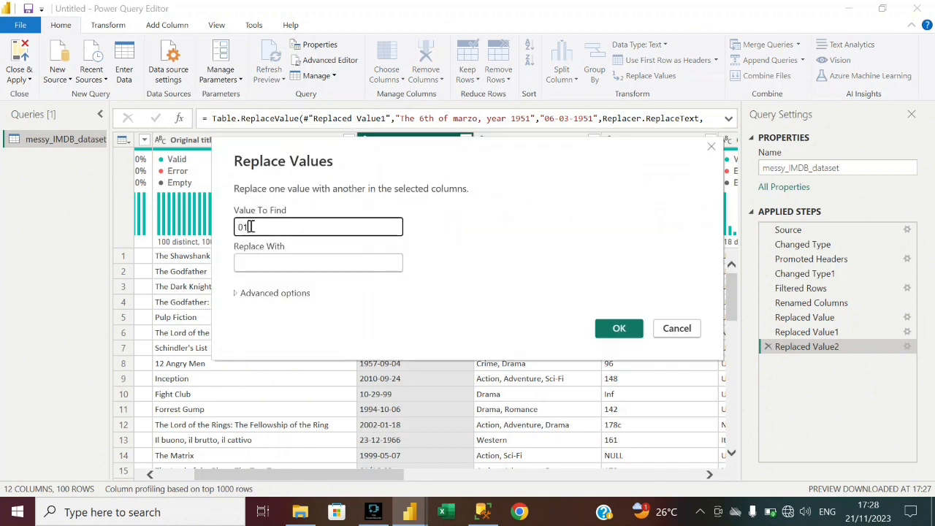
type("/16-03")
left_click(262, 264)
type("16")
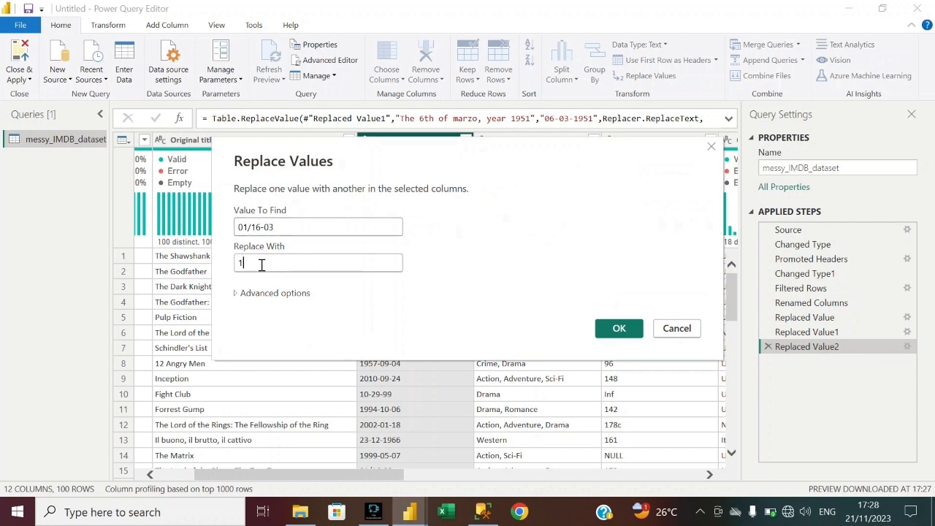
type("-0")
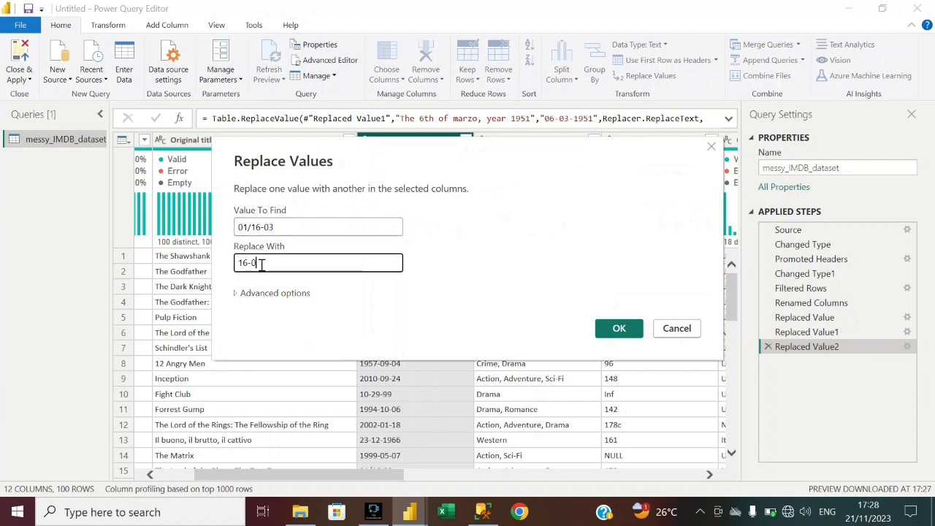
type("1-2003")
left_click(619, 329)
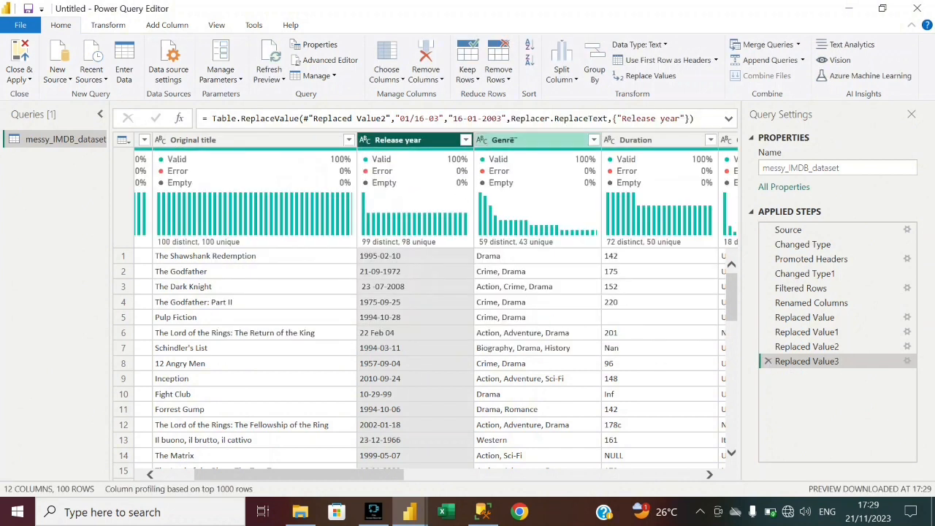
Filter the Release year column to only the two-digit-year dates "10-29-99" and "21-11-46".
left_click(466, 140)
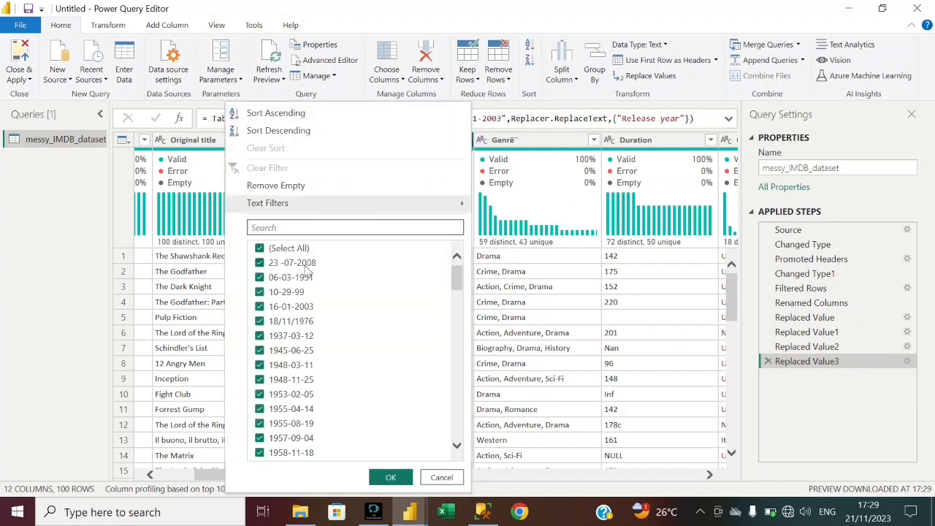
scroll(292, 320, "down", 1)
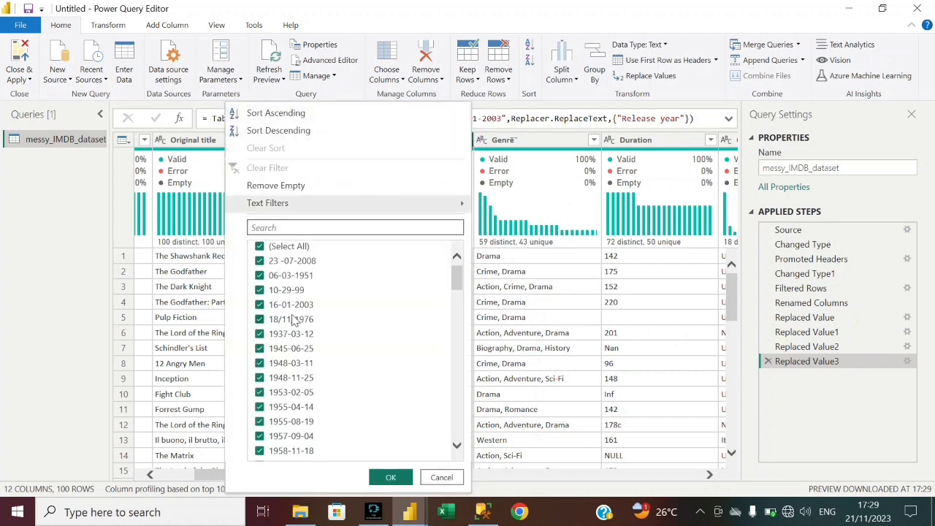
scroll(293, 320, "up", 1)
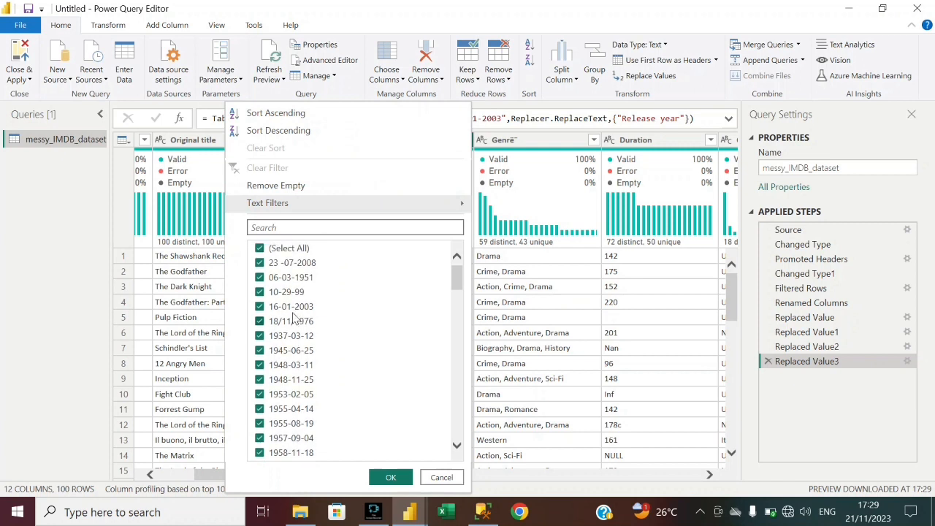
left_click(260, 249)
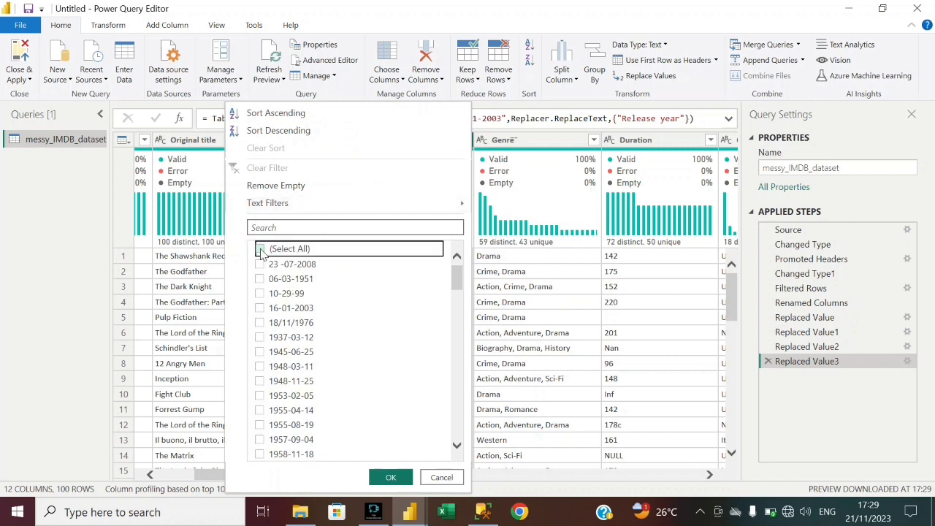
left_click(261, 293)
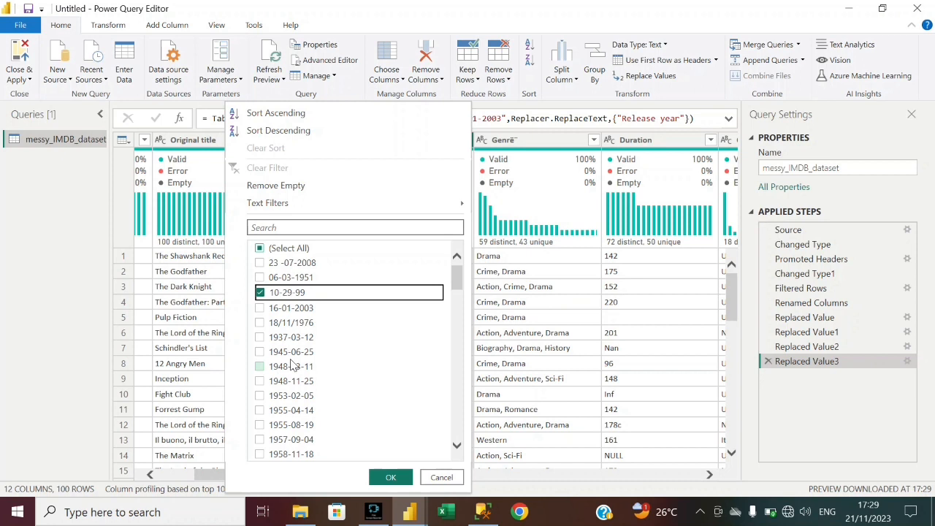
scroll(292, 365, "down", 1)
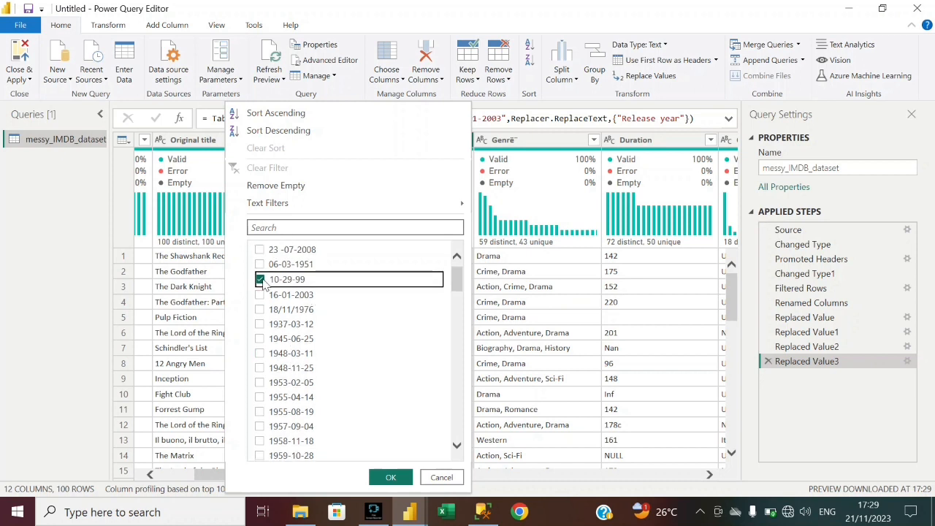
scroll(291, 402, "down", 2)
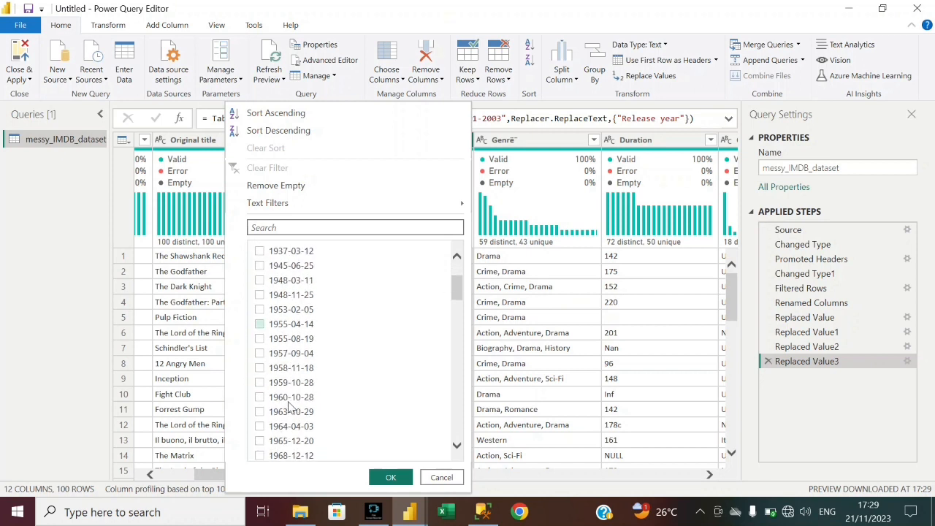
scroll(290, 407, "down", 5)
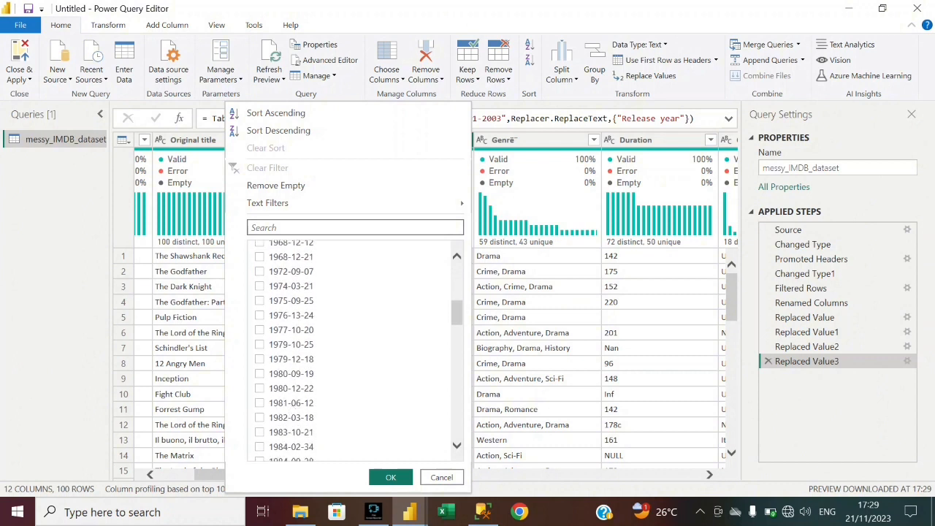
scroll(291, 407, "down", 1)
scroll(291, 408, "down", 3)
scroll(291, 407, "down", 4)
scroll(291, 407, "up", 1)
scroll(278, 373, "up", 3)
scroll(278, 372, "down", 5)
scroll(278, 369, "down", 1)
scroll(278, 369, "up", 6)
scroll(277, 369, "up", 3)
scroll(278, 372, "down", 2)
scroll(278, 372, "down", 8)
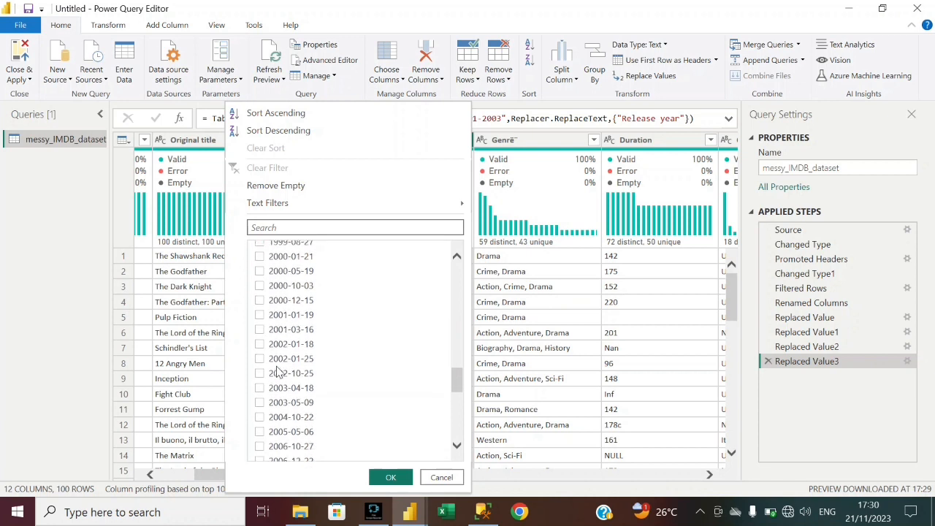
scroll(277, 371, "down", 8)
scroll(278, 371, "down", 4)
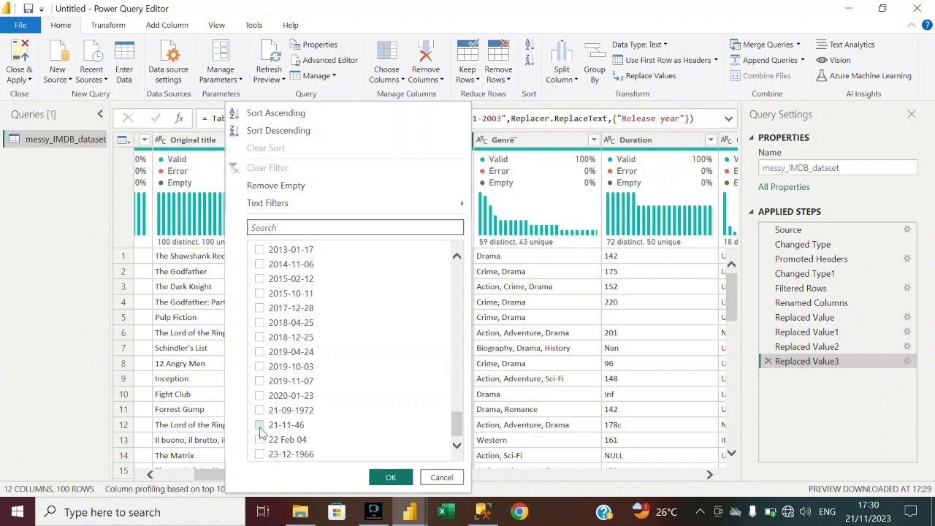
left_click(260, 427)
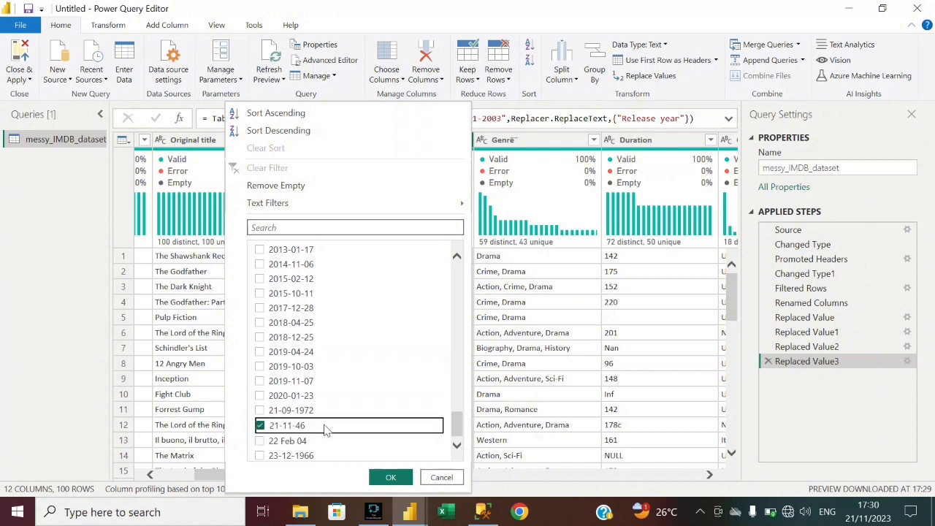
scroll(337, 431, "down", 1)
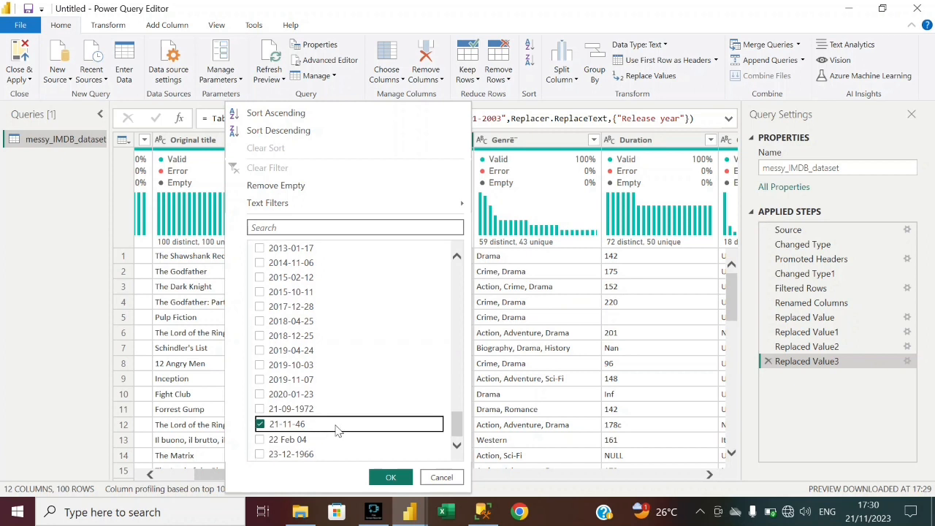
left_click(391, 477)
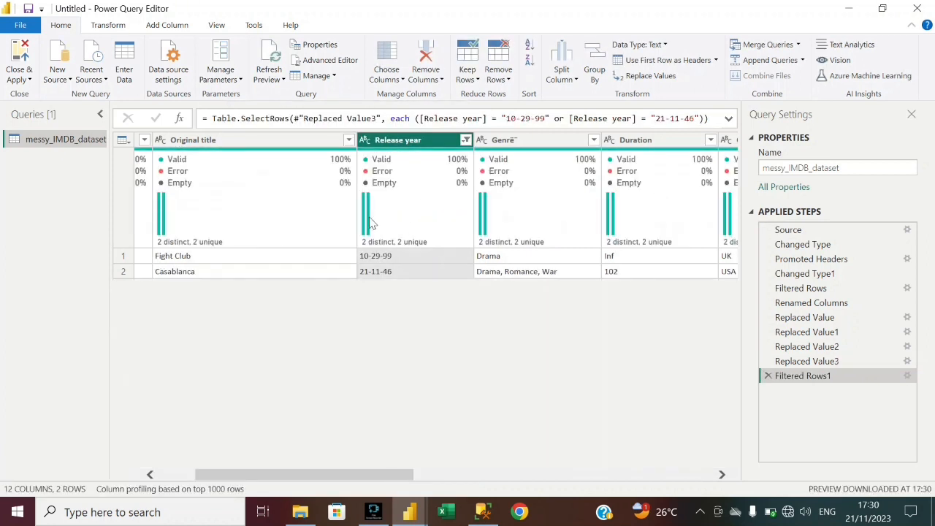
Test the Date type on the filtered Release year column, and delete both the type change and the row filter.
left_click(367, 141)
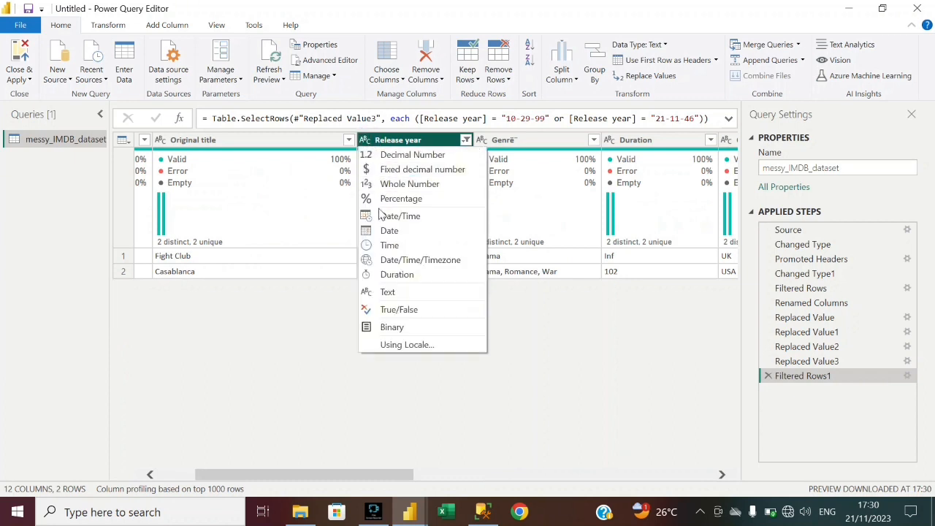
left_click(389, 231)
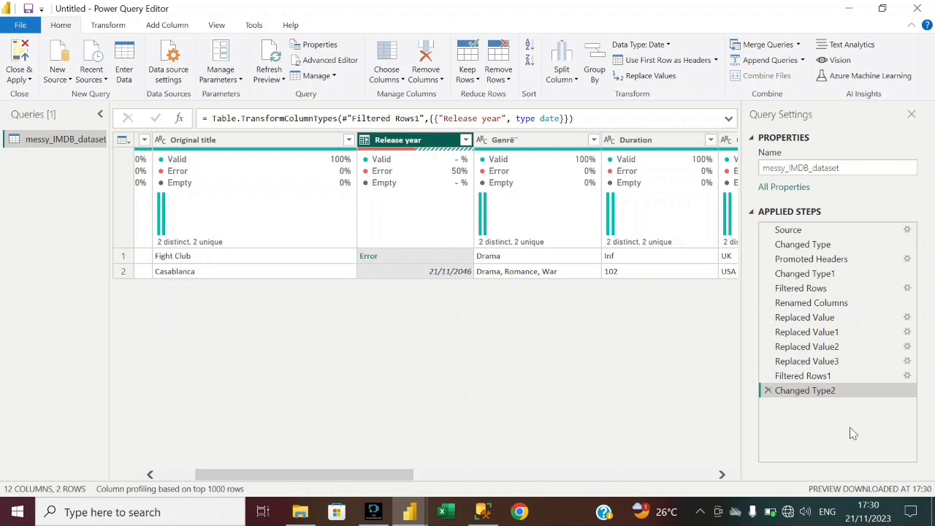
left_click(768, 390)
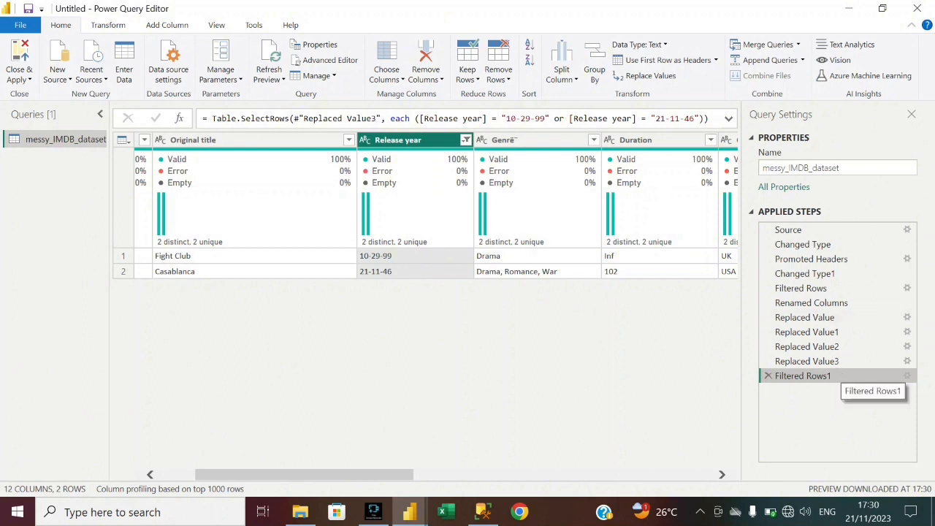
left_click(768, 376)
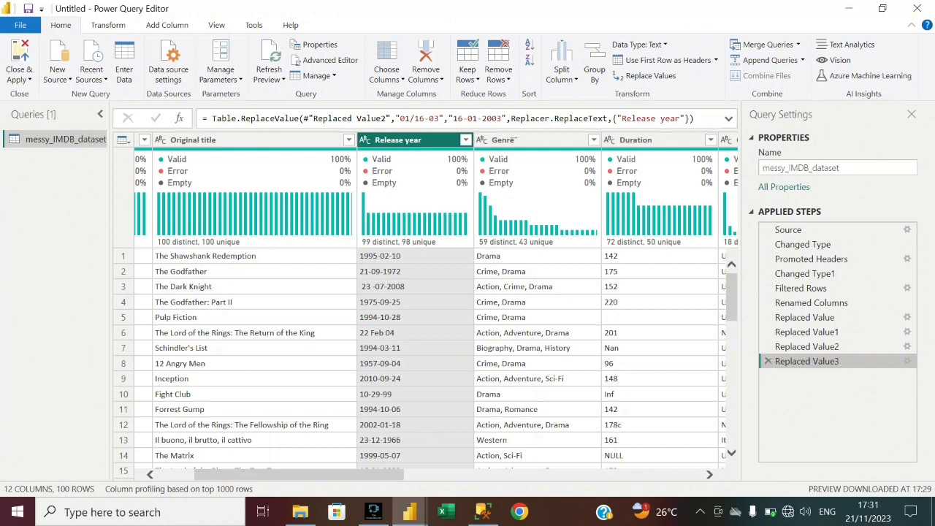
Replace the value "10-29-99" with "29-10-1999" in the Release year column.
left_click(468, 141)
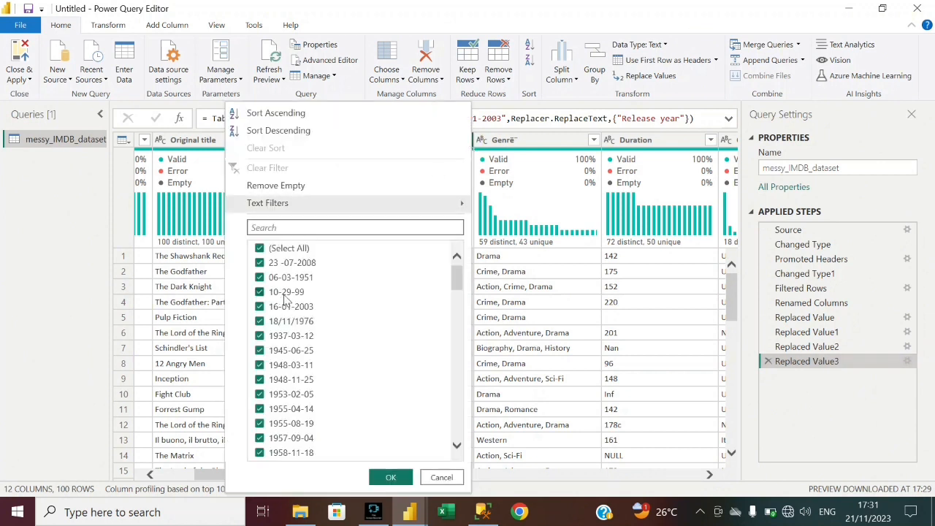
left_click(441, 477)
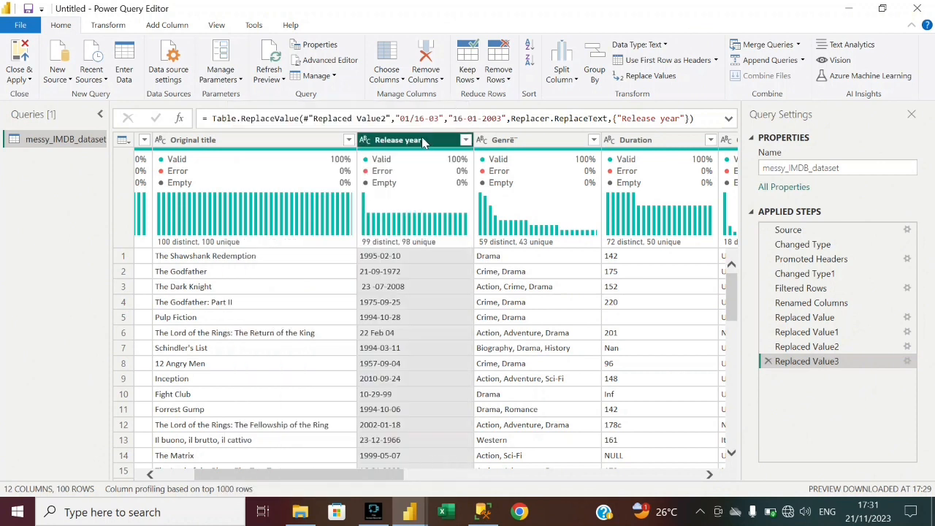
right_click(424, 142)
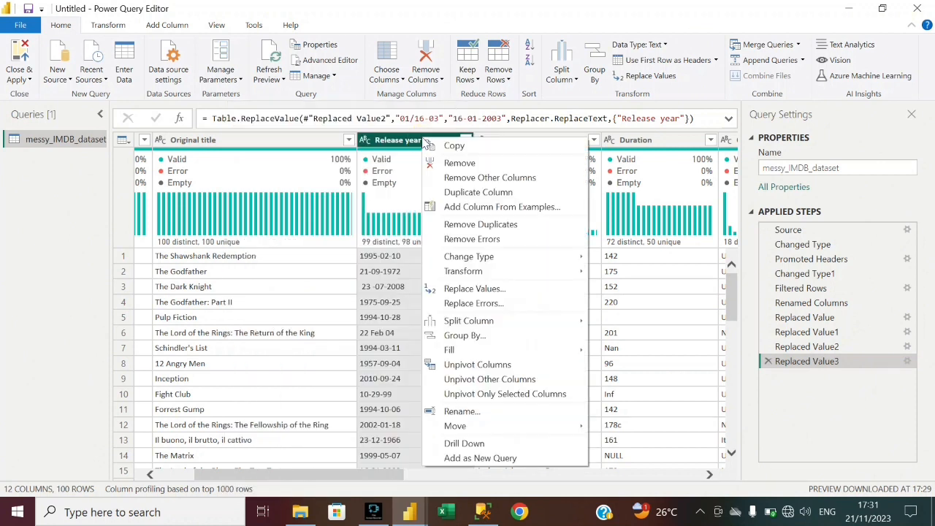
left_click(485, 291)
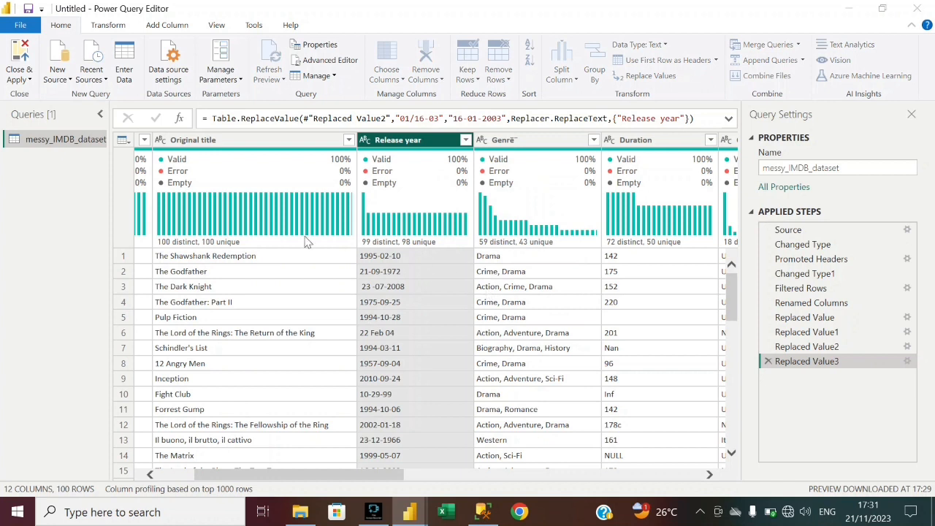
left_click(265, 225)
type("10-29-99")
left_click(265, 267)
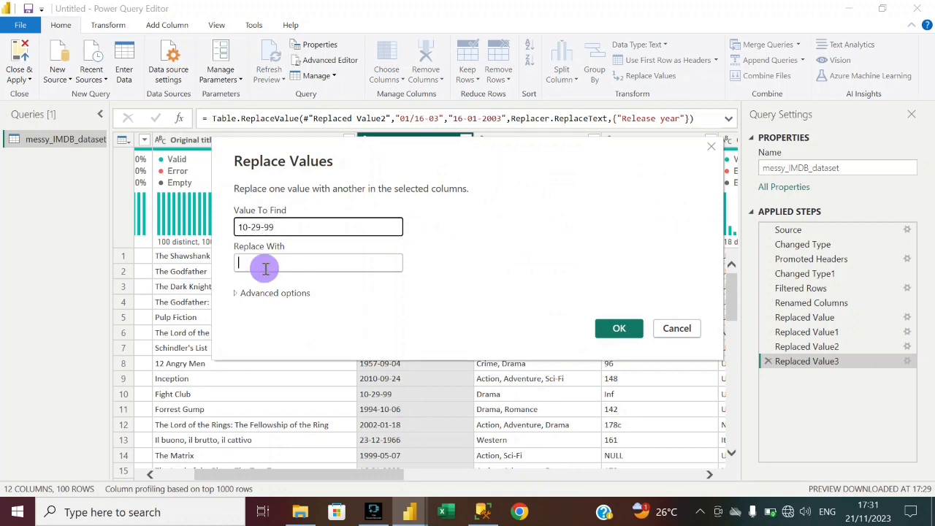
type("29-")
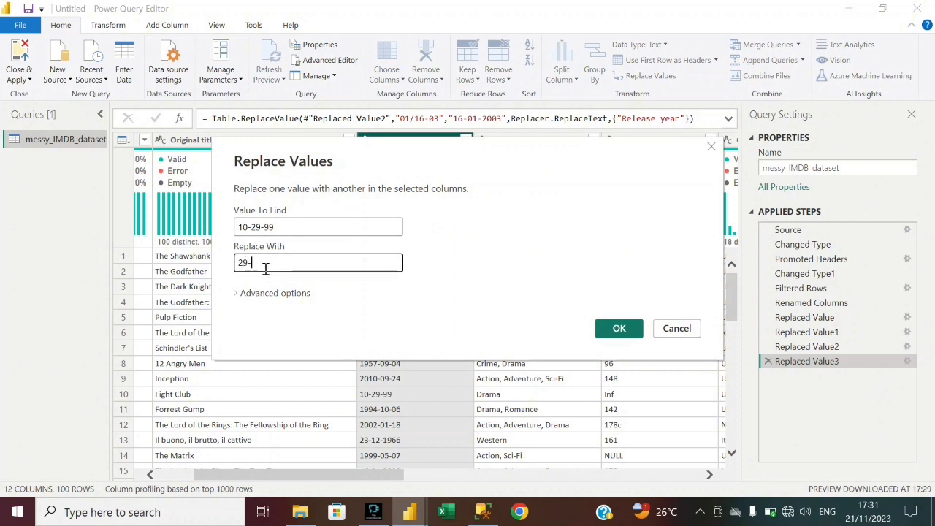
type("1")
type("-1999")
left_click(256, 265)
type("0")
left_click(619, 329)
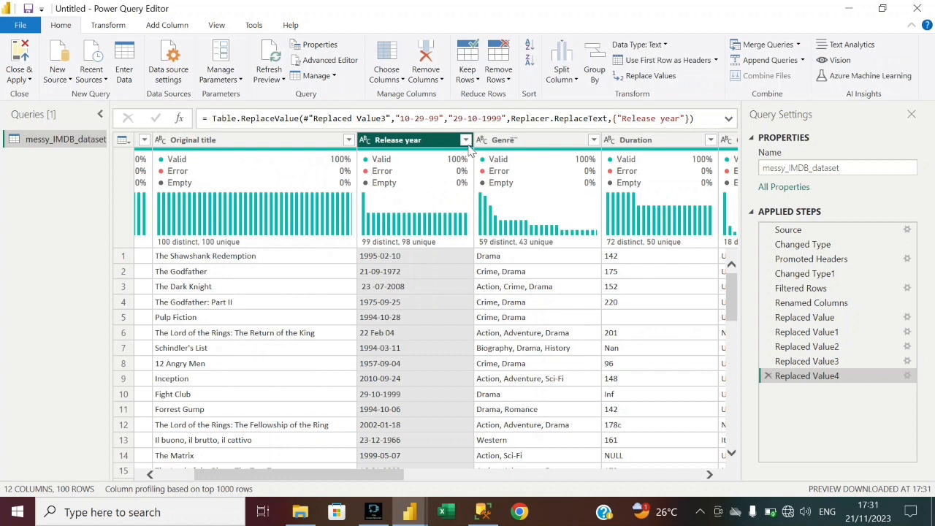
left_click(466, 141)
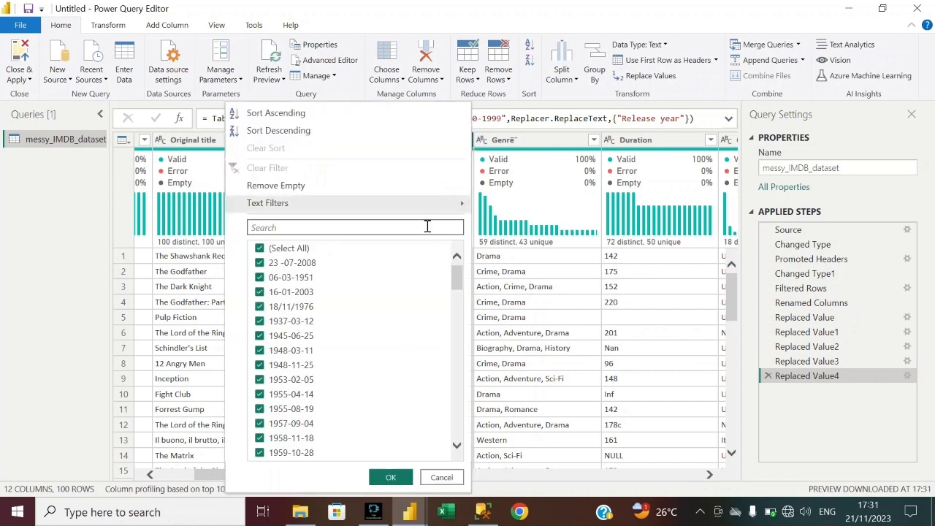
scroll(429, 298, "down", 15)
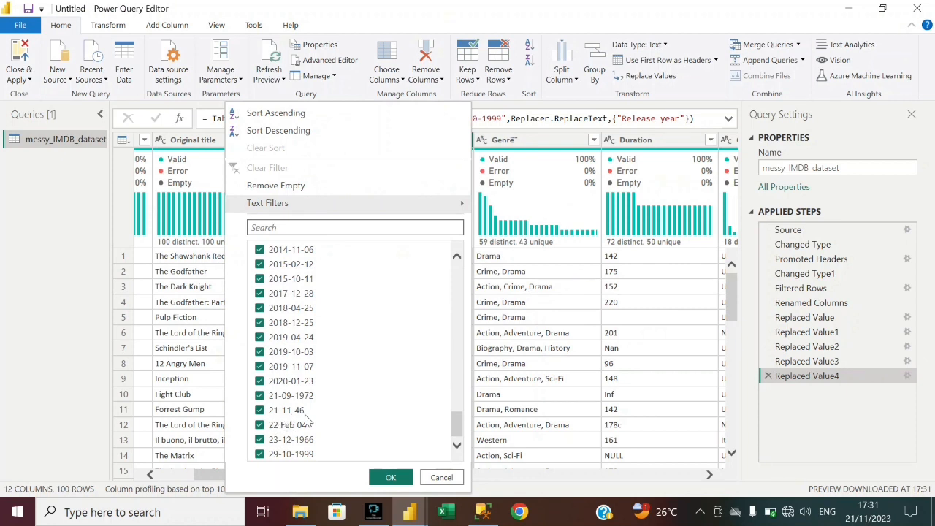
left_click(443, 478)
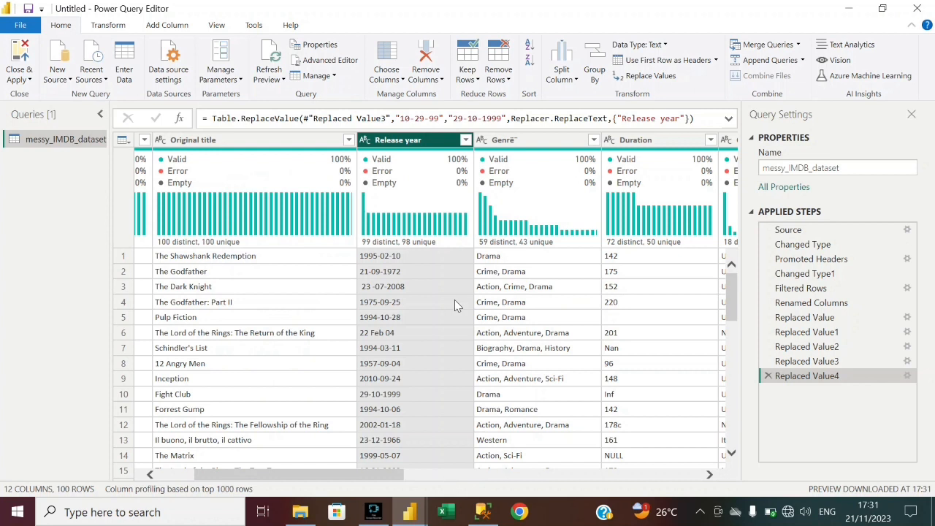
right_click(422, 139)
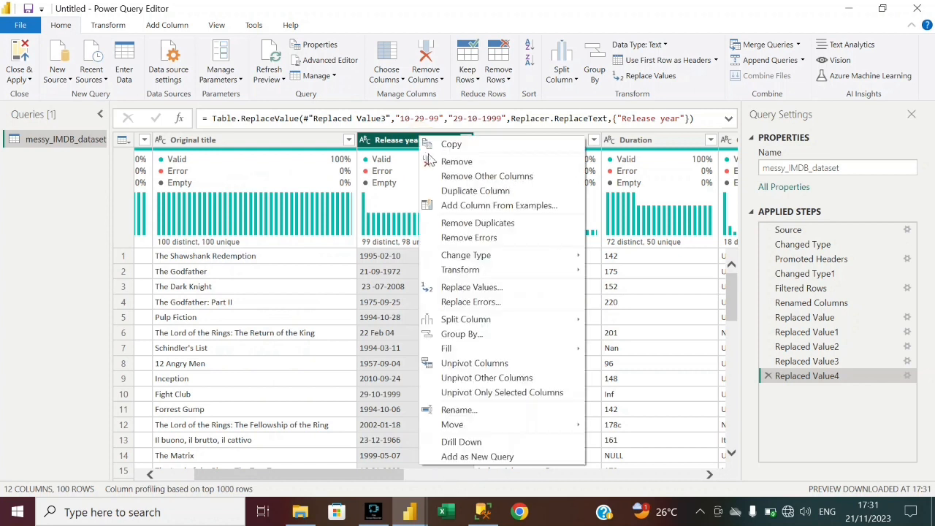
left_click(458, 287)
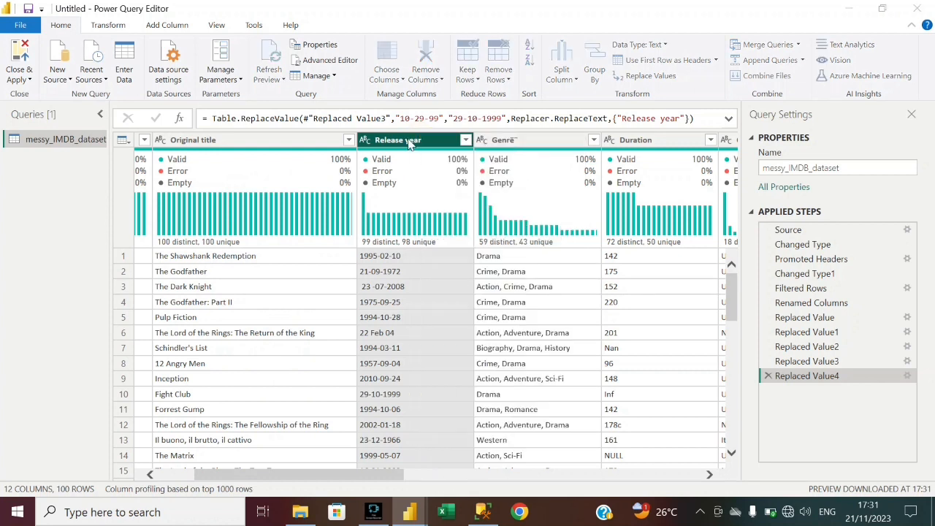
type("21-11")
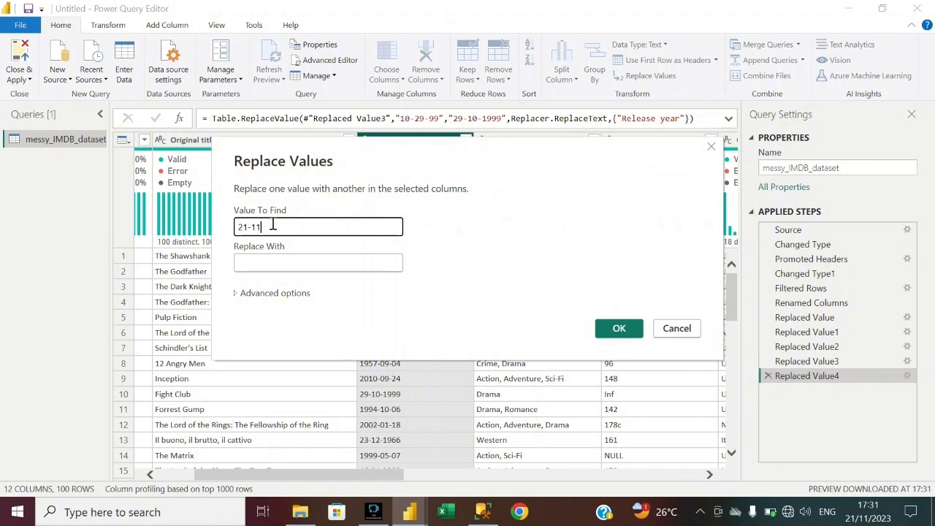
type("-46")
left_click(266, 263)
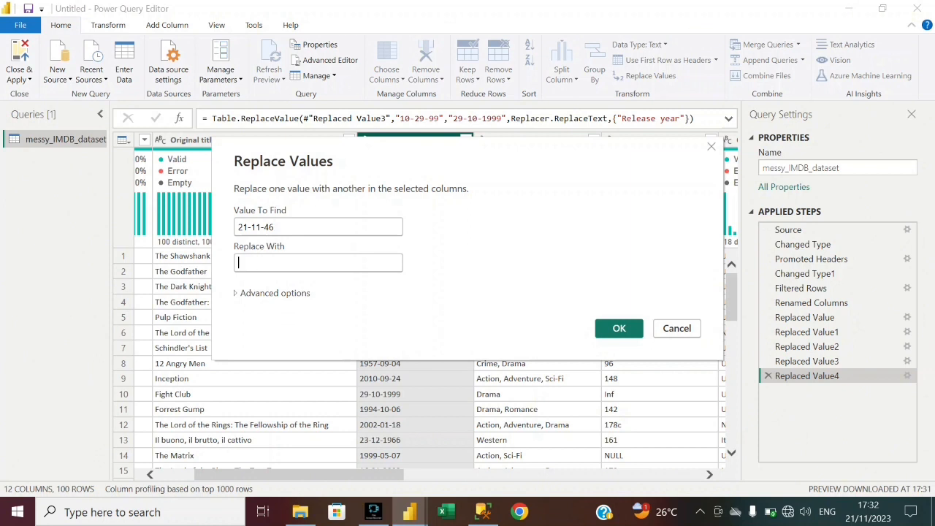
left_click(261, 261)
type("2")
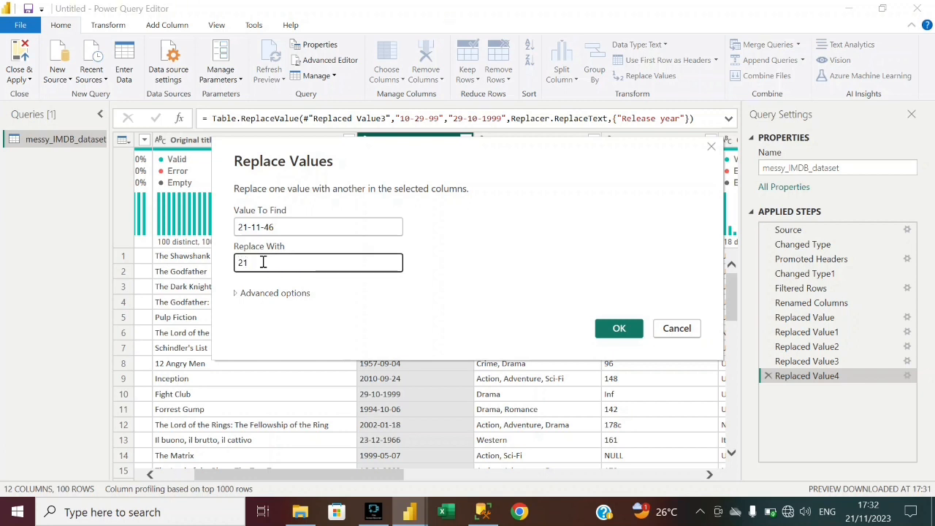
type("1-11")
type("-")
left_click(711, 147)
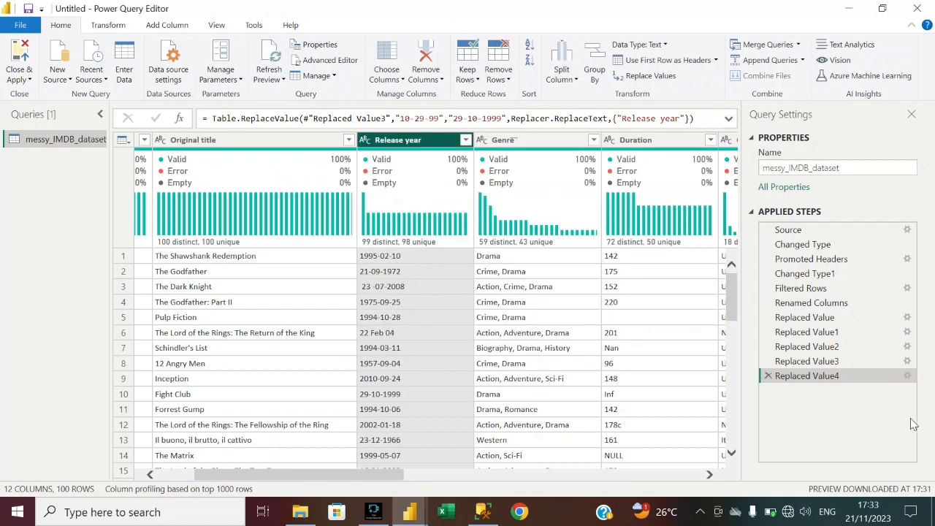
left_click(907, 376)
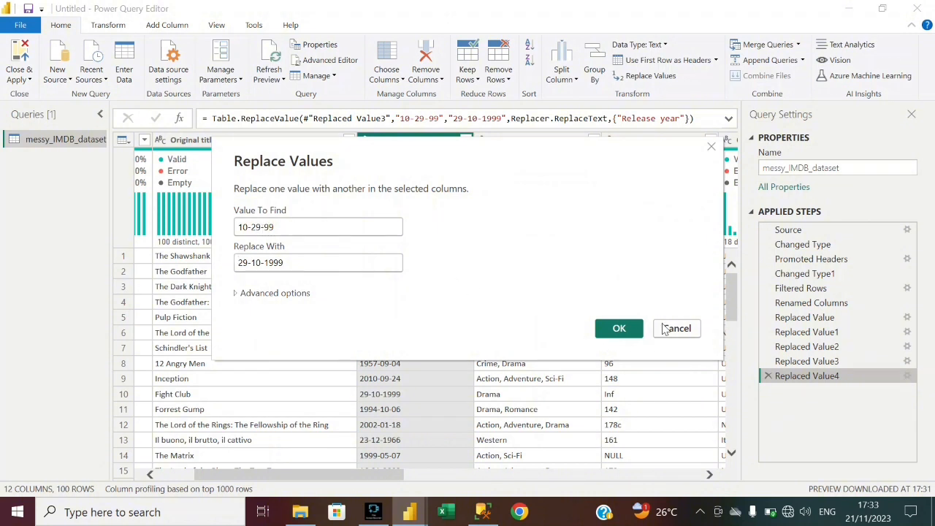
left_click(684, 331)
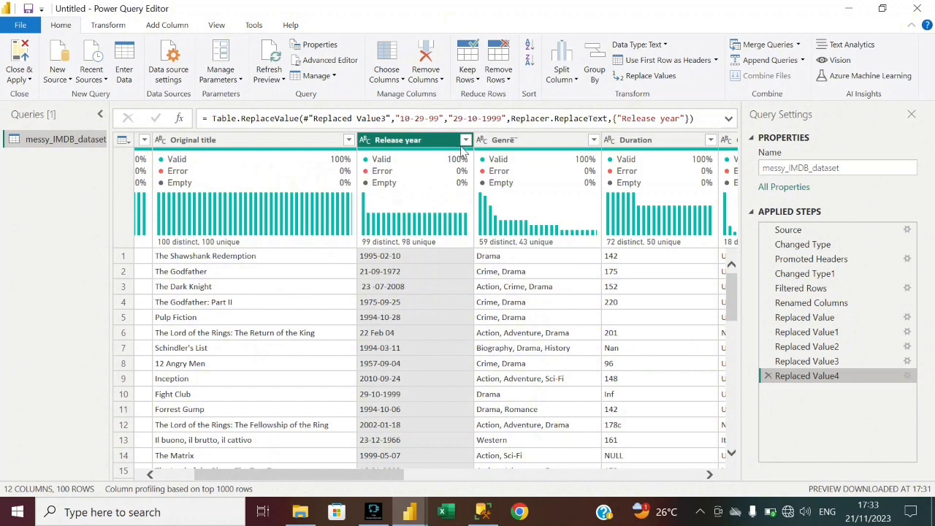
Replace the value "21-11-46" with "21-11-1946" in the Release year column.
left_click(466, 141)
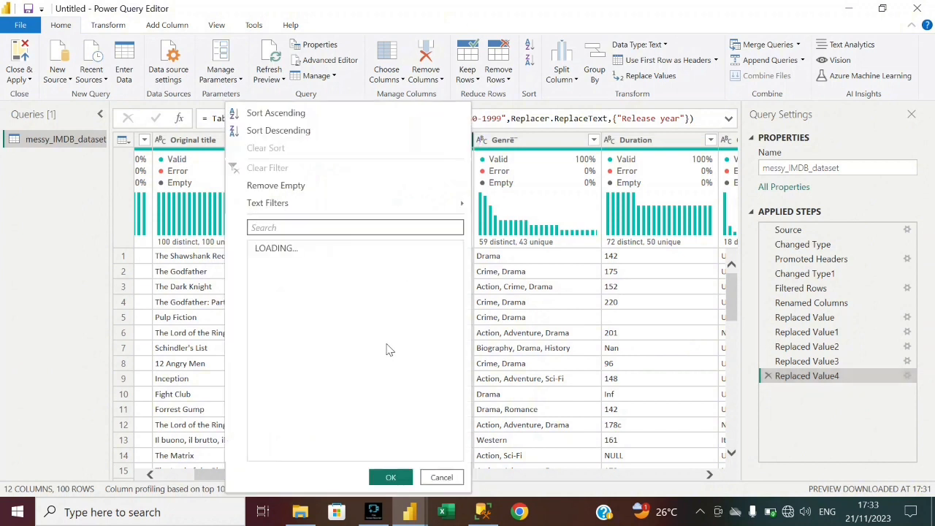
scroll(350, 343, "down", 5)
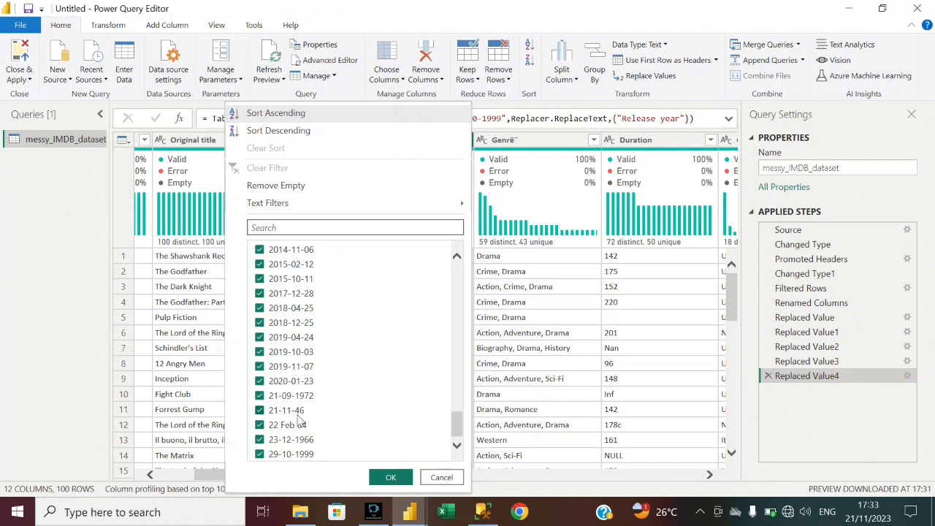
left_click(438, 479)
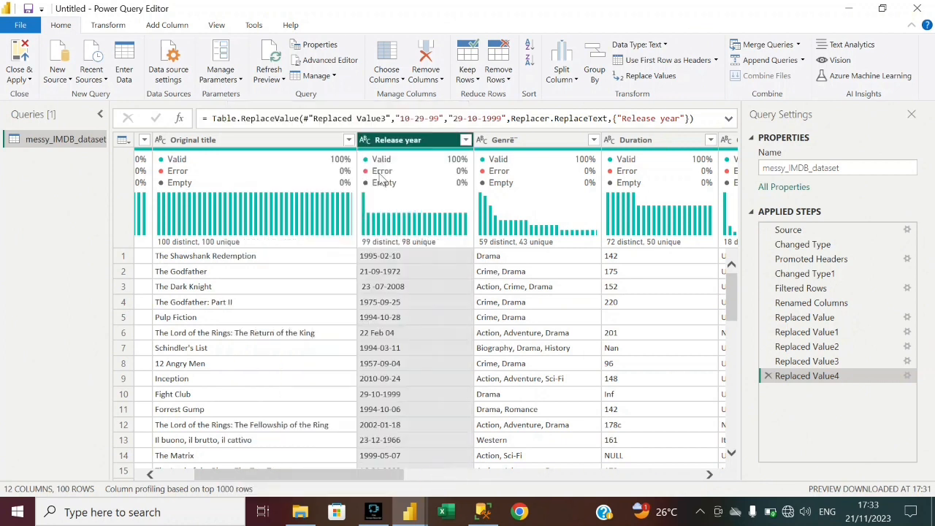
right_click(428, 142)
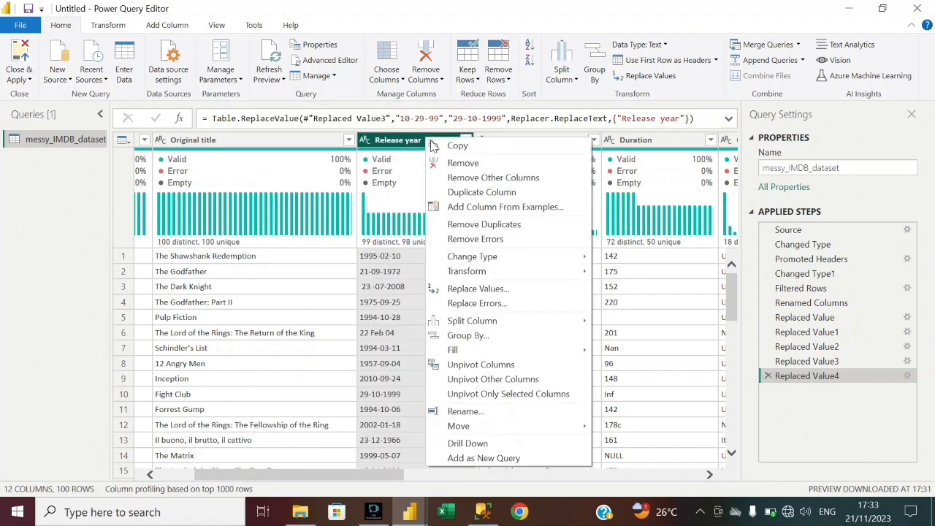
left_click(478, 291)
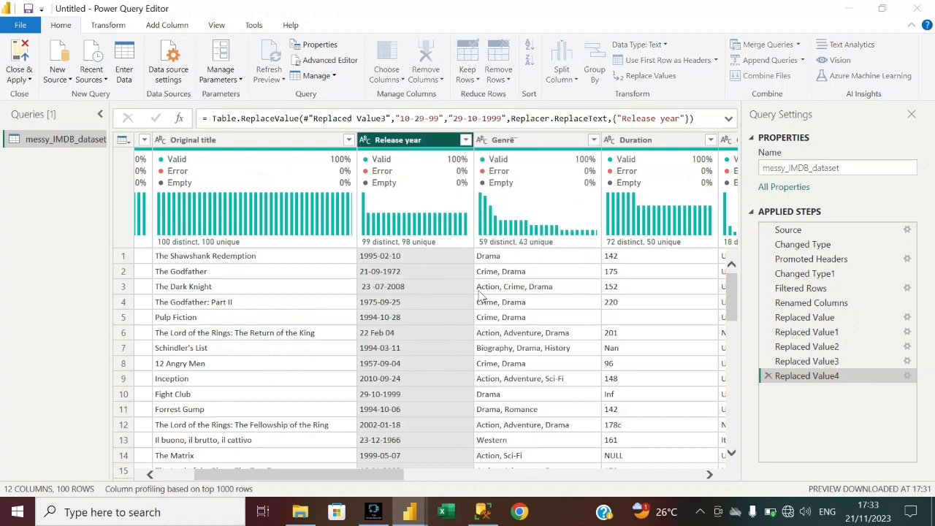
type("21-")
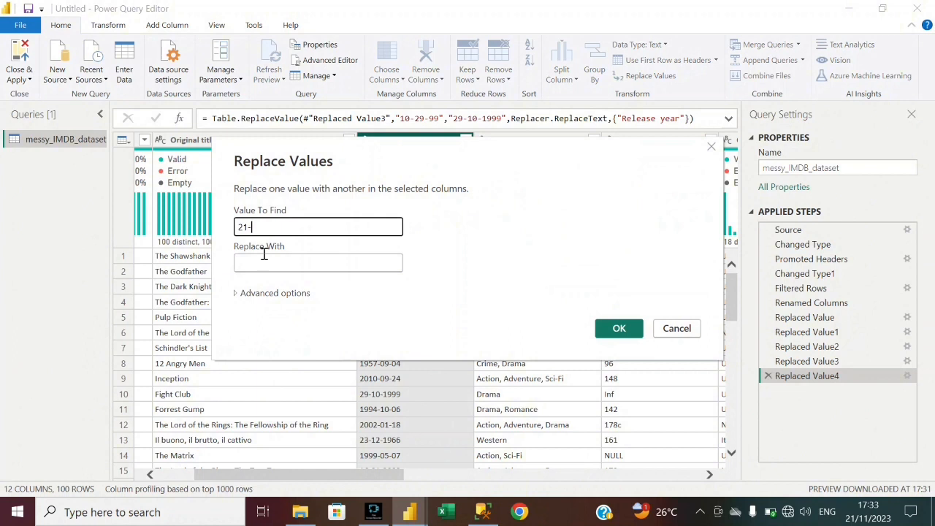
type("11-46")
left_click(262, 266)
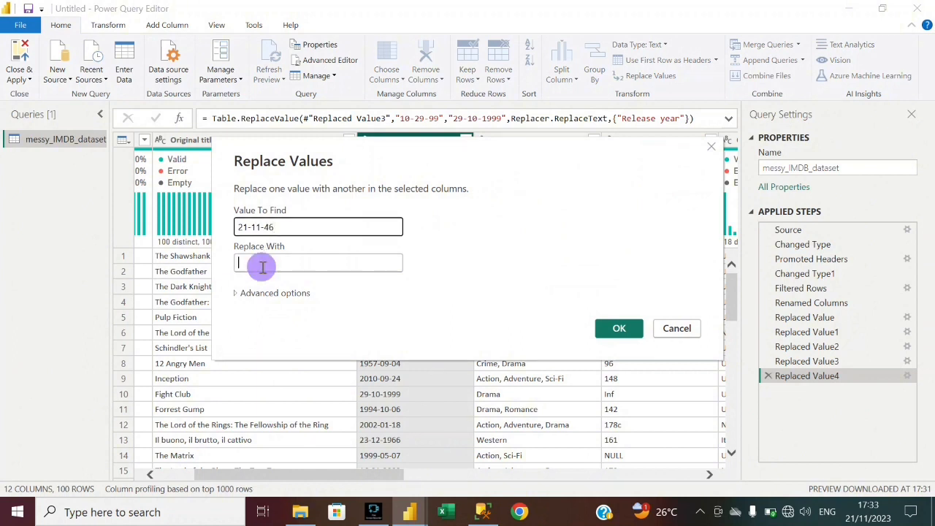
type("2")
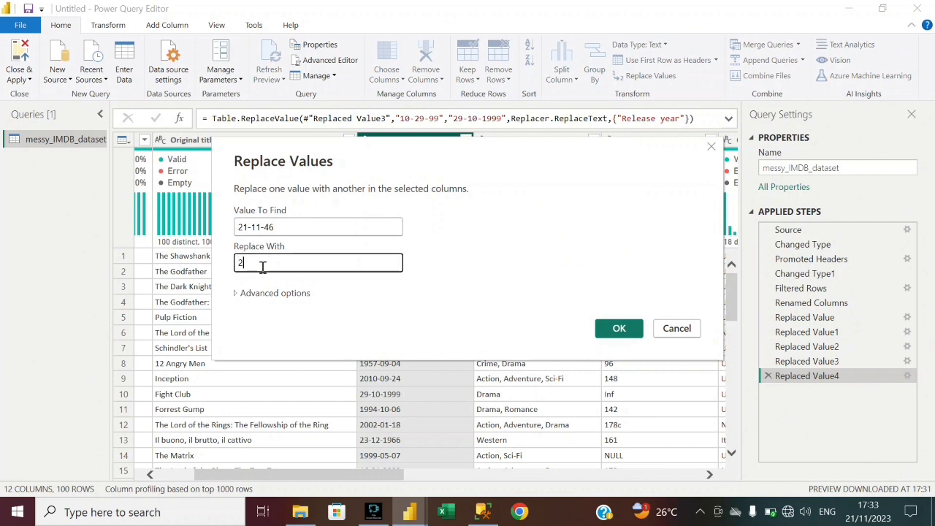
type("1-11-1946")
left_click(619, 328)
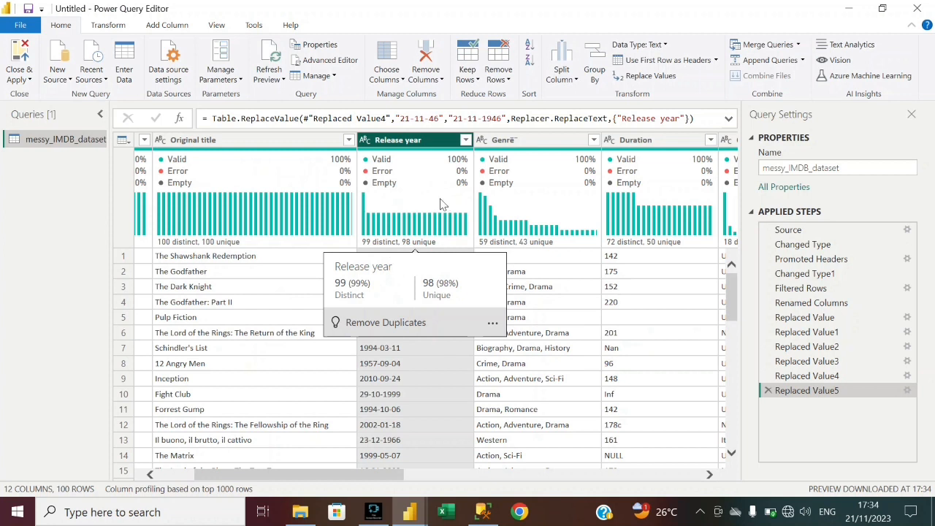
Review the distinct values of the Release year column in its filter list for remaining irregular dates, leaving the filter unchanged.
left_click(411, 144)
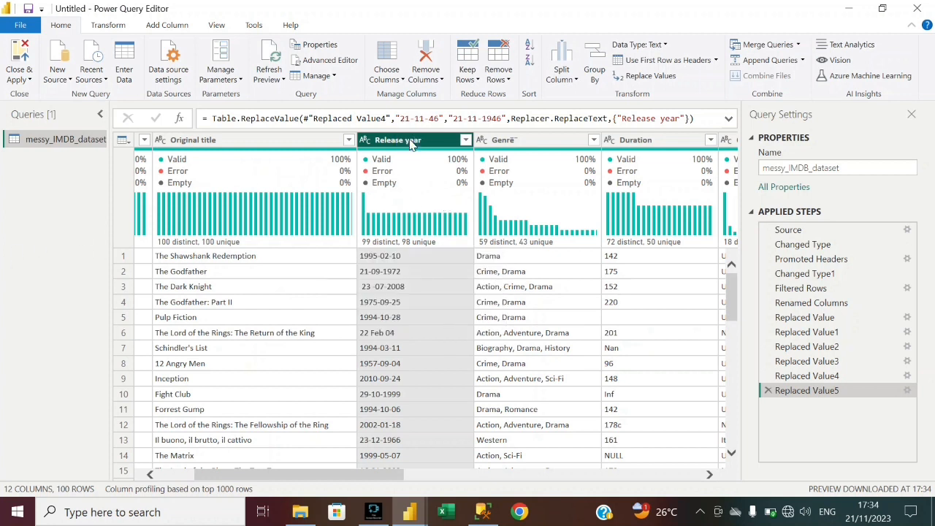
left_click(465, 140)
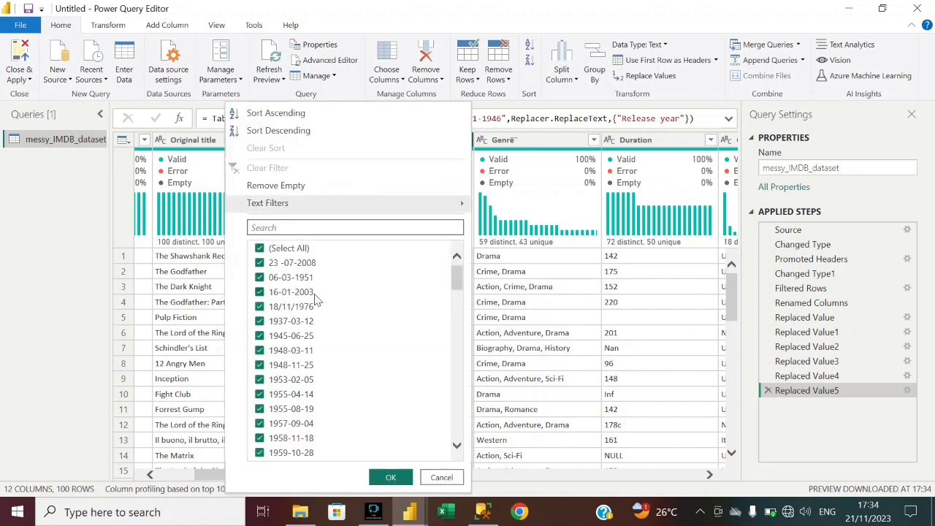
scroll(303, 313, "down", 2)
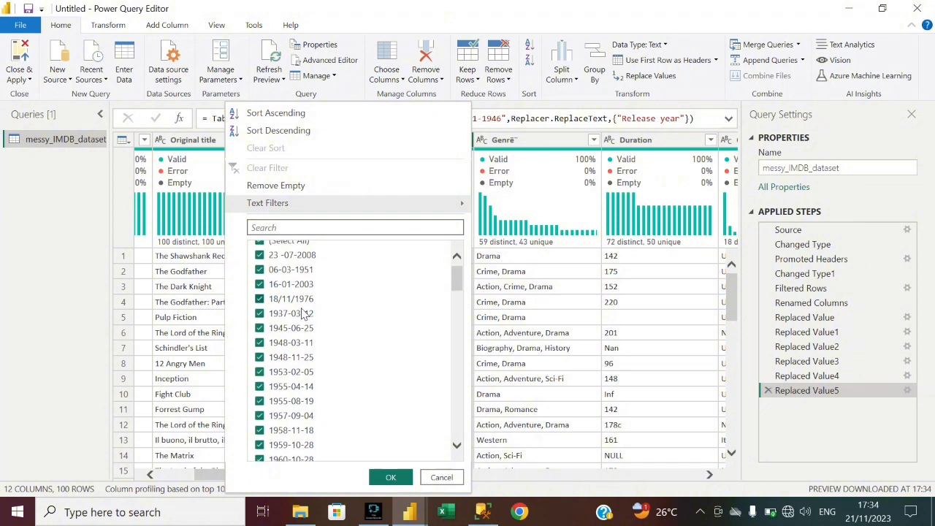
scroll(303, 312, "down", 6)
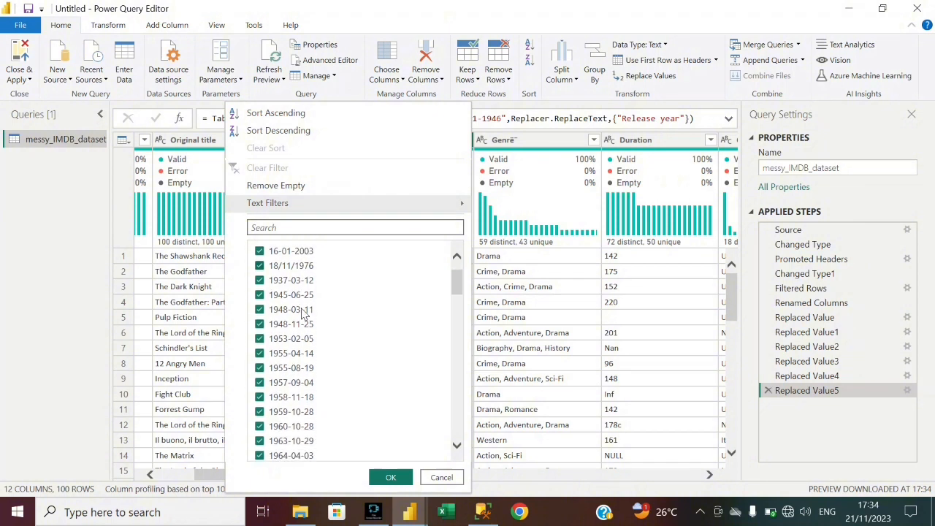
scroll(307, 311, "down", 5)
scroll(304, 313, "down", 2)
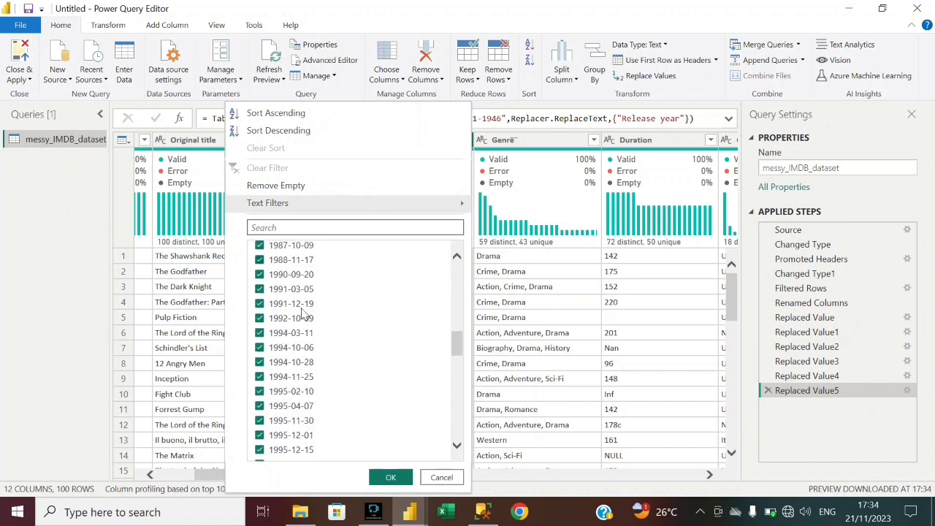
scroll(303, 313, "down", 6)
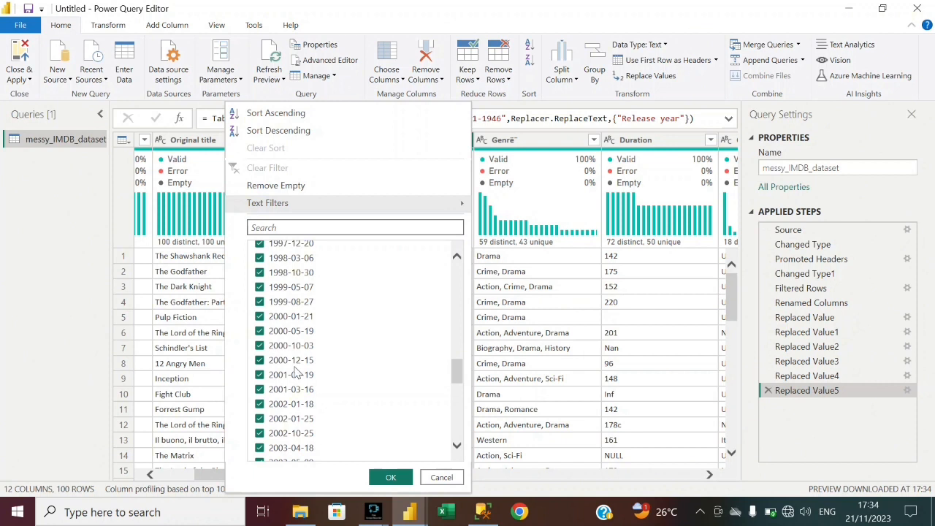
scroll(296, 394, "down", 13)
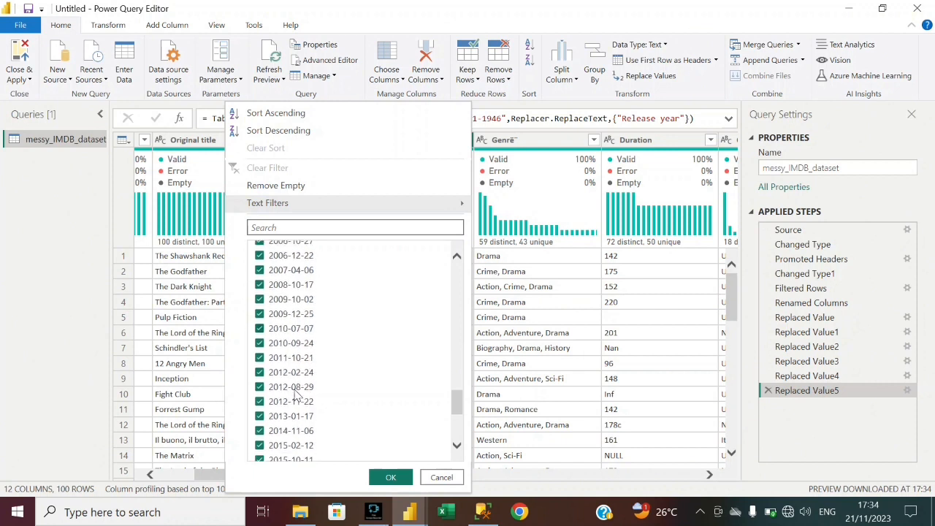
scroll(296, 394, "down", 1)
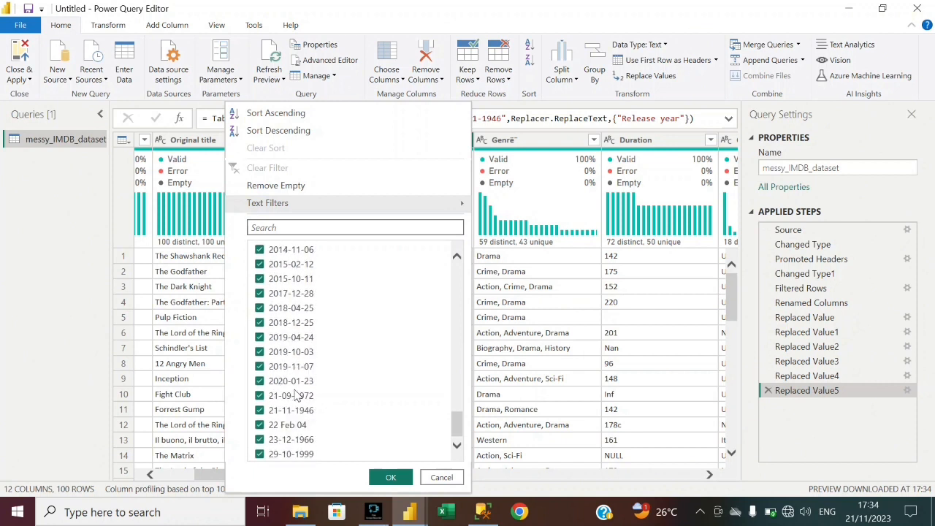
left_click(79, 267)
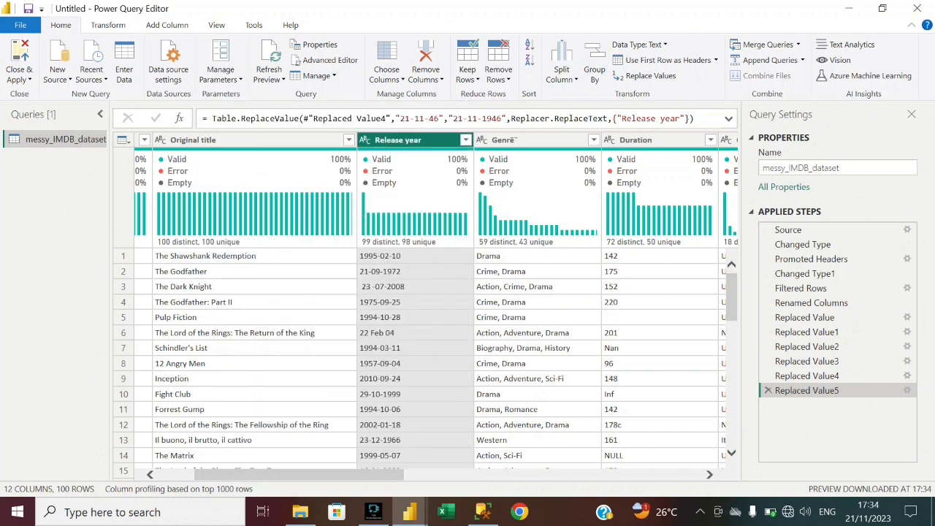
Try the Date type on the Release year column and locate the error rows for Scarface and Taxi Driver.
left_click(365, 139)
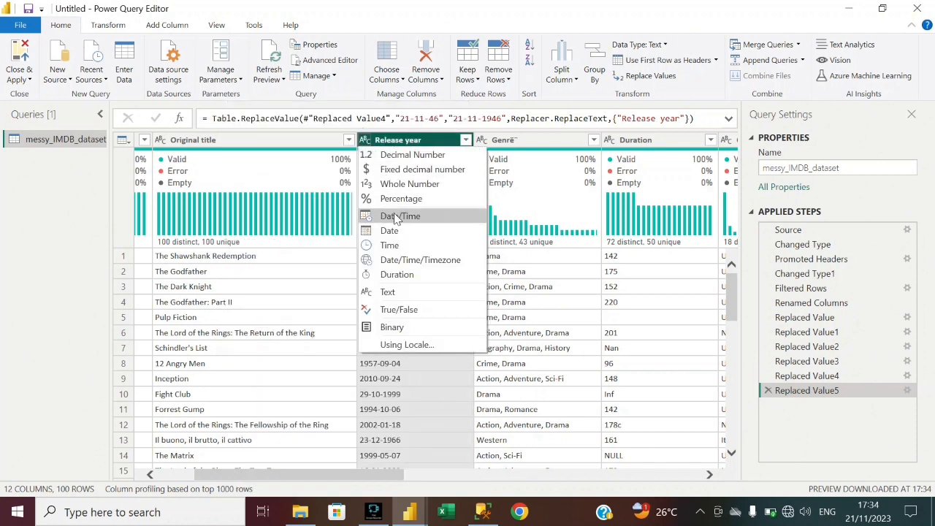
left_click(399, 231)
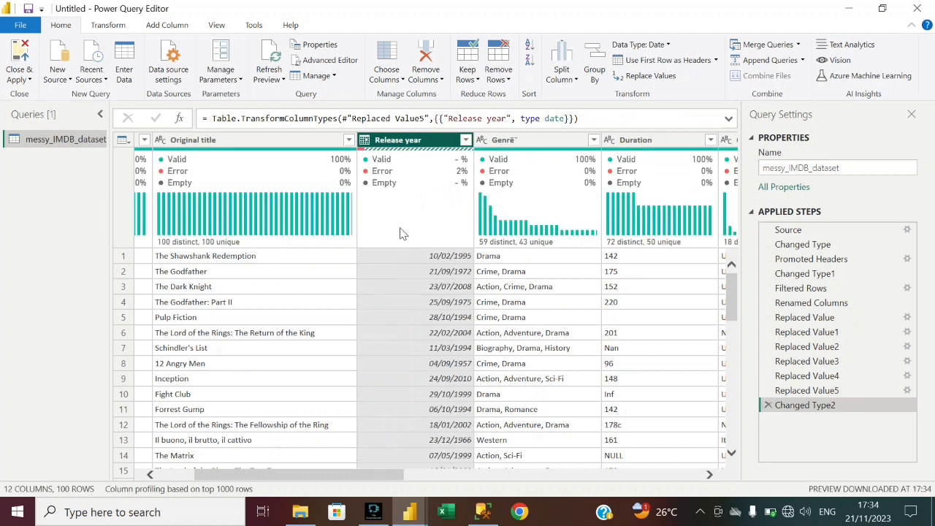
scroll(437, 357, "down", 3)
scroll(434, 357, "down", 20)
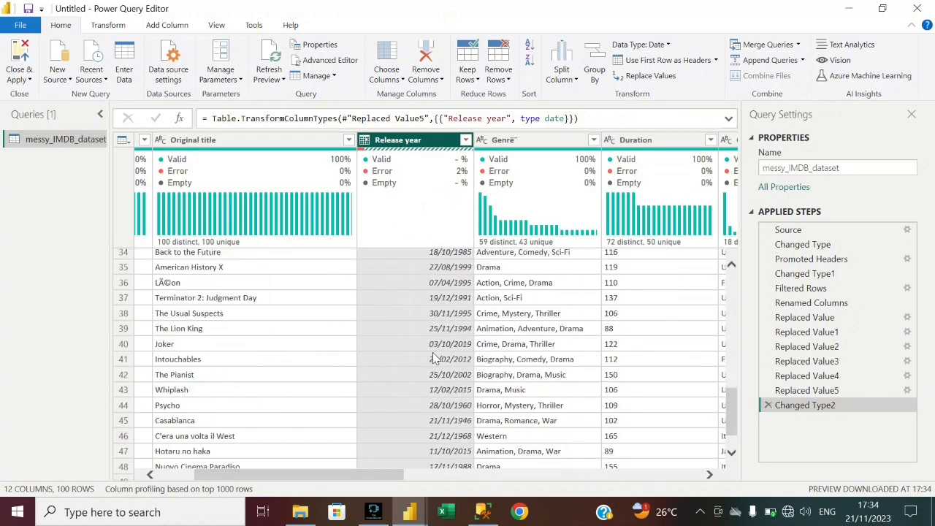
scroll(435, 358, "down", 7)
scroll(435, 358, "up", 4)
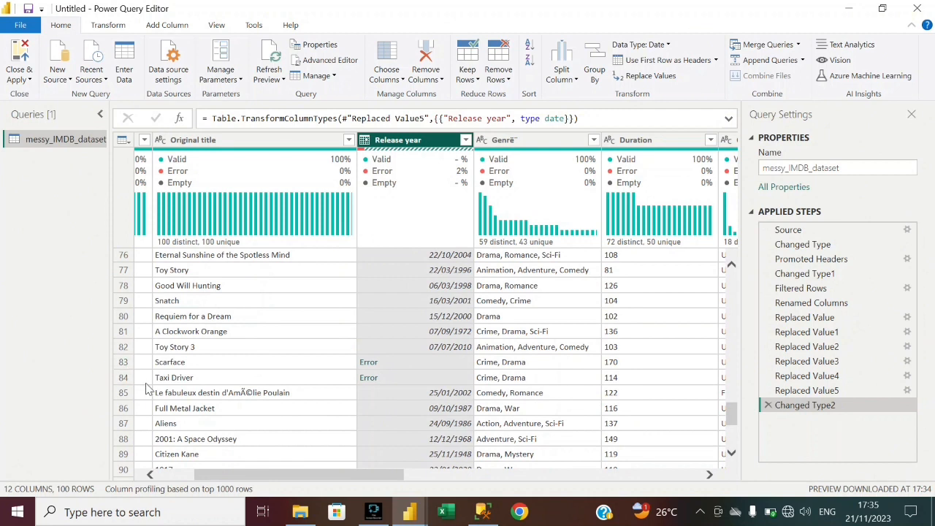
scroll(394, 402, "down", 1)
scroll(395, 402, "down", 3)
scroll(394, 402, "up", 4)
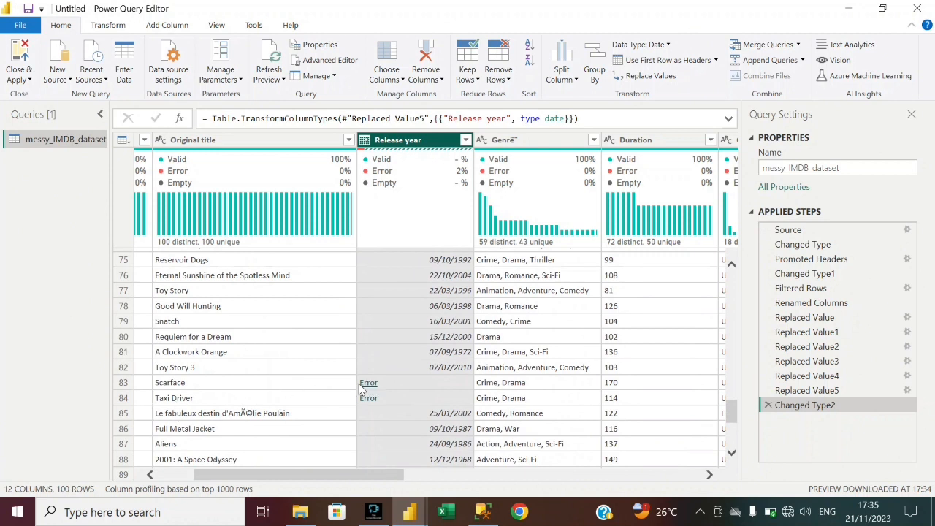
left_click(123, 384)
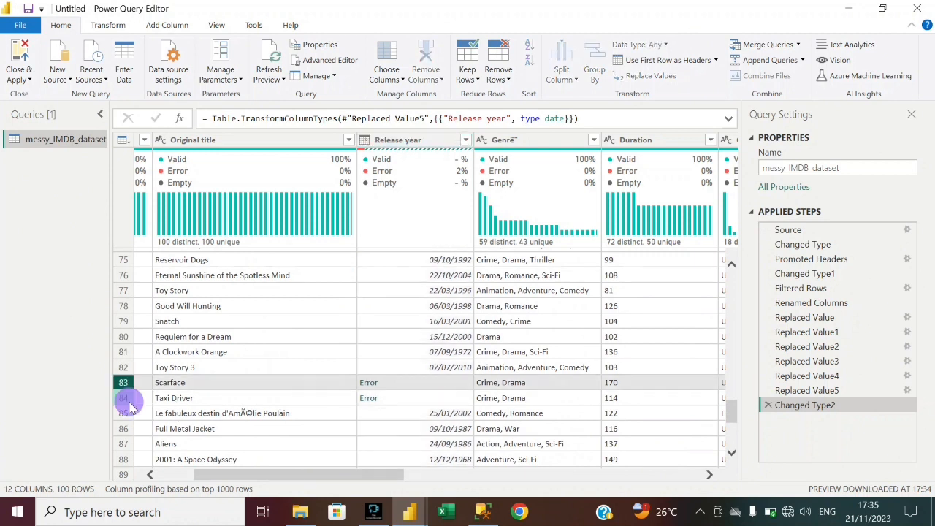
left_click(165, 401)
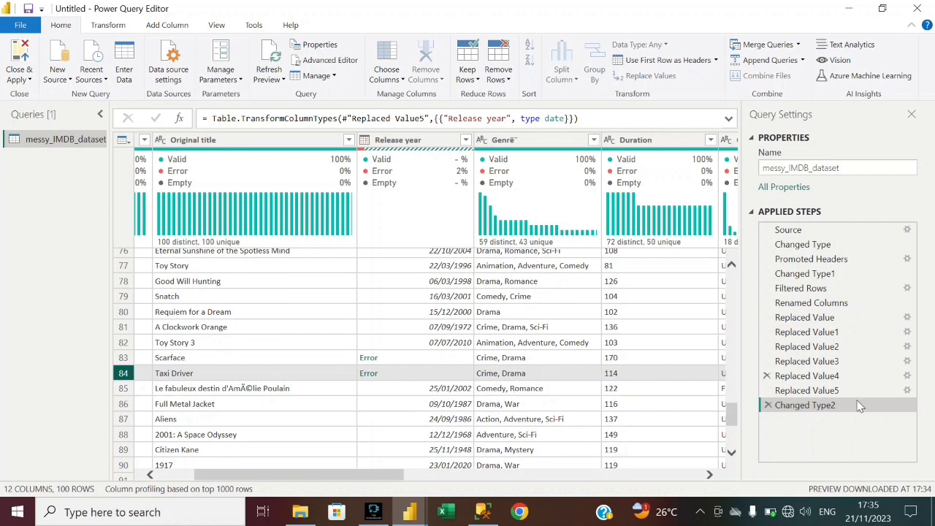
Delete the Date type change and examine the original Release year text for Scarface and Taxi Driver.
left_click(768, 407)
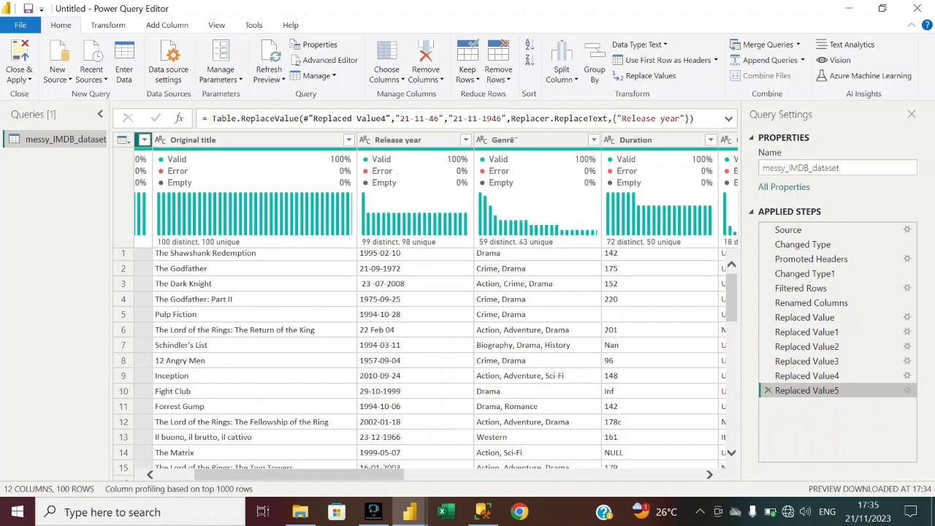
scroll(451, 407, "down", 5)
scroll(451, 407, "down", 20)
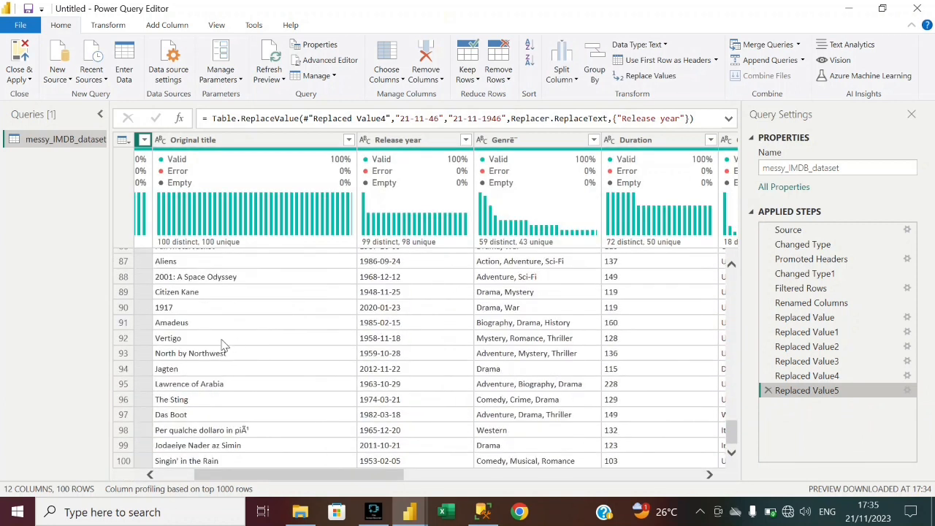
scroll(224, 345, "up", 2)
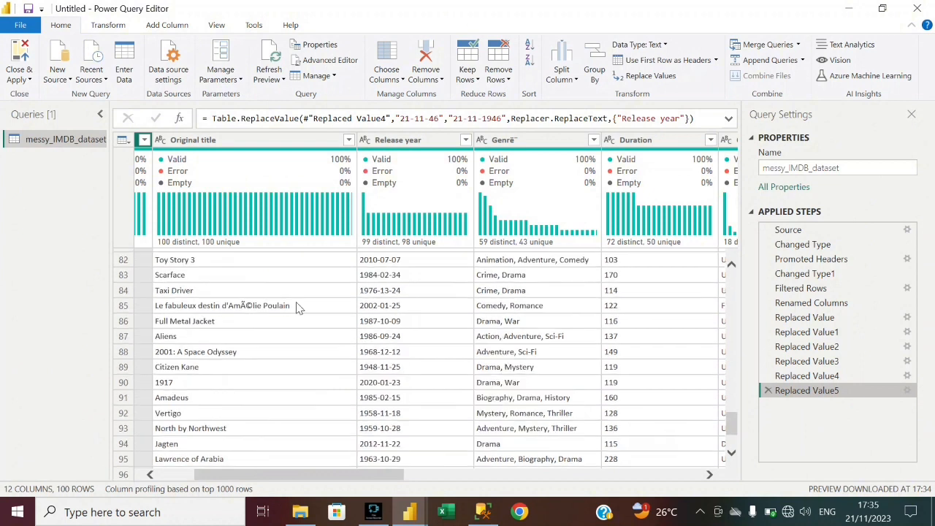
scroll(285, 305, "up", 1)
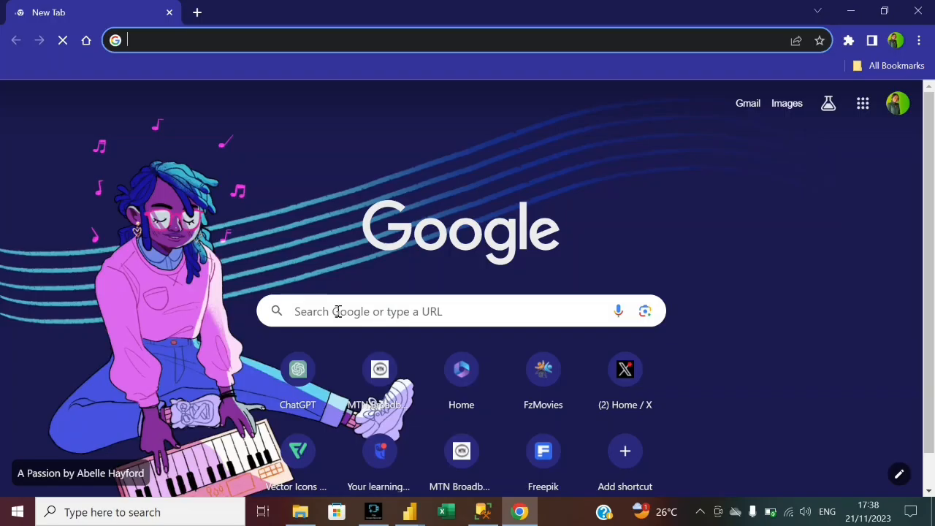
Search Google in Chrome for "Scarface", choosing the 1983 film.
left_click(338, 311)
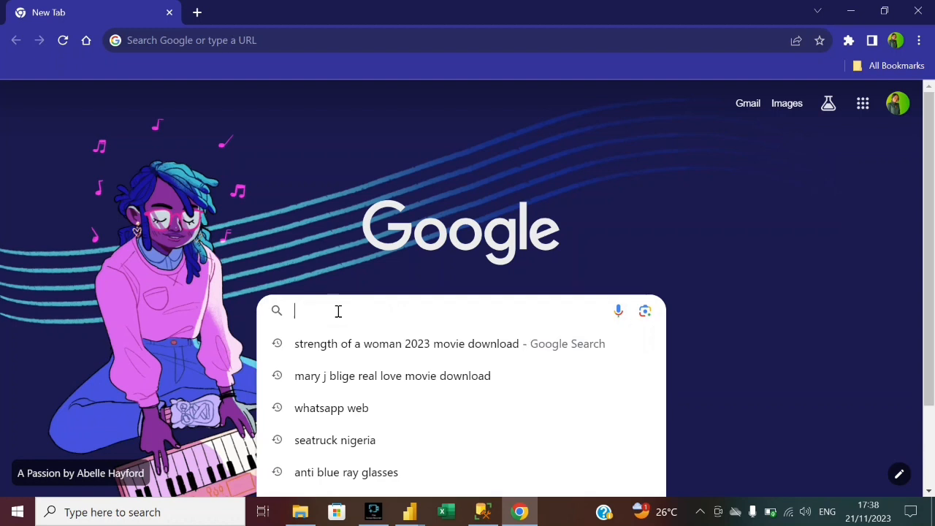
type("S")
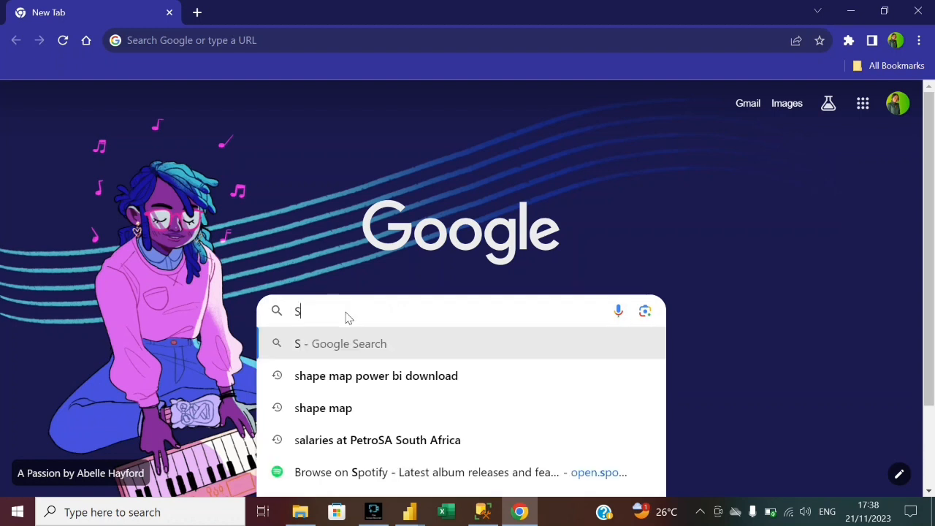
type("carface")
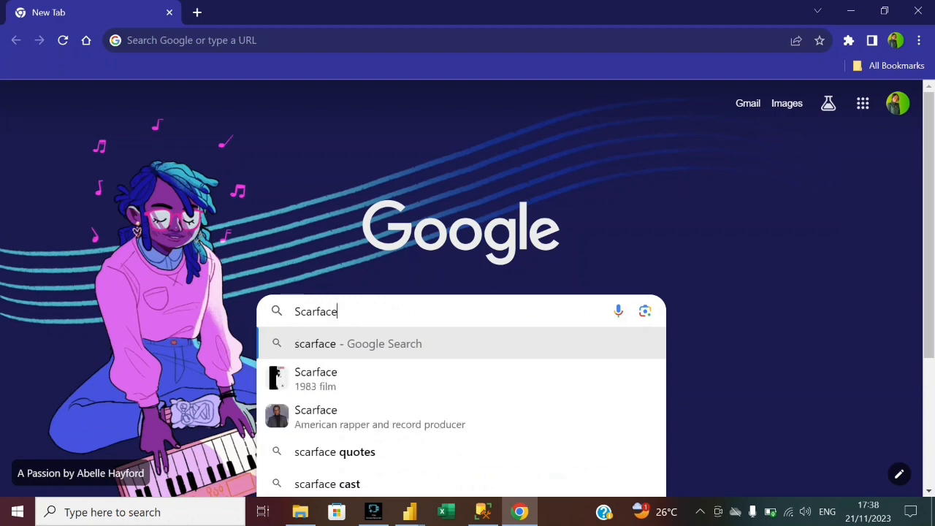
left_click(369, 380)
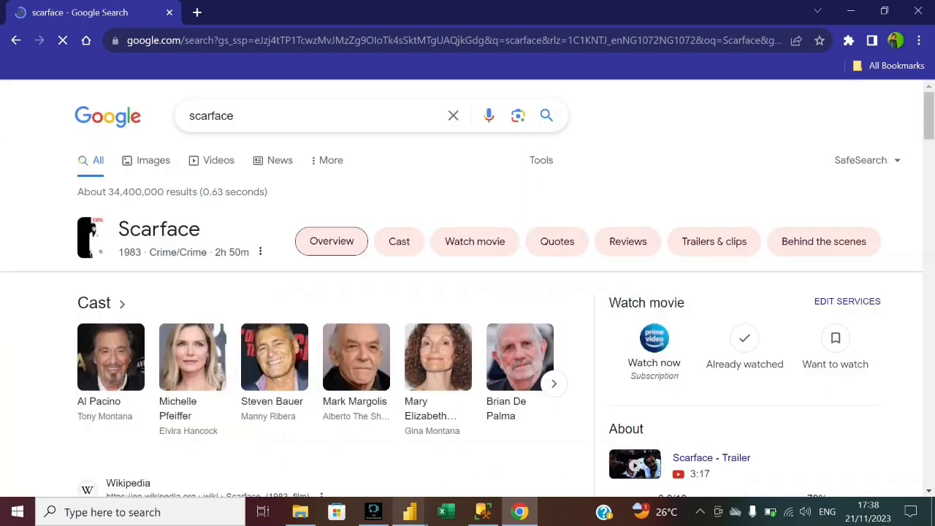
Switch to Power Query Editor to recheck the Release year value for Scarface, and return to the search results in Chrome.
mouse_move(410, 512)
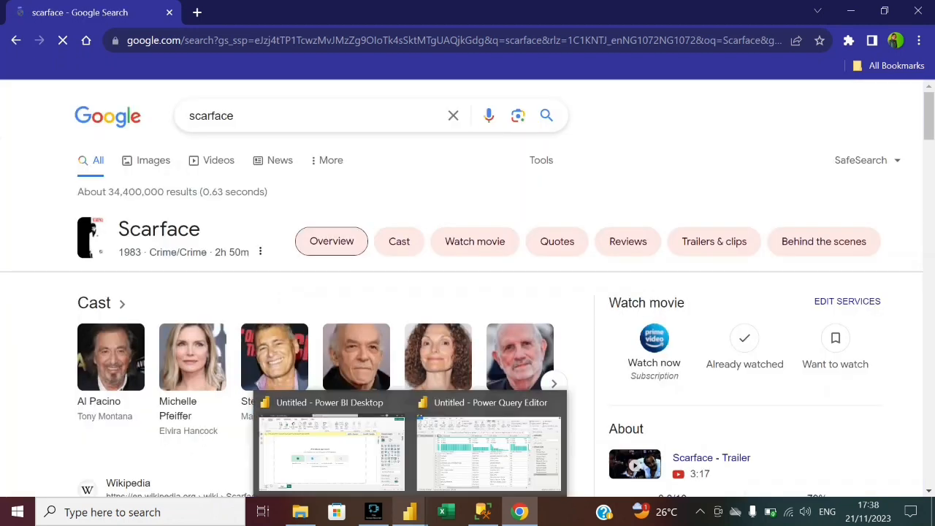
left_click(461, 462)
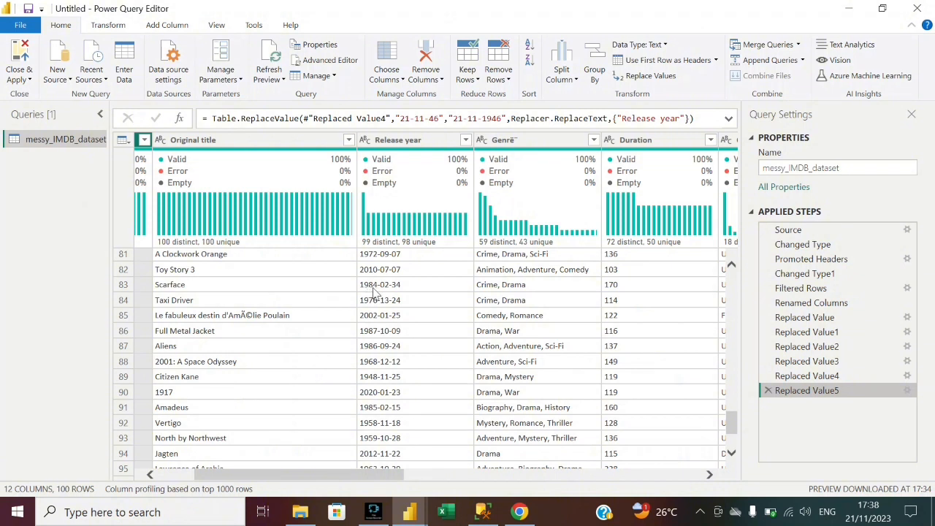
left_click(519, 512)
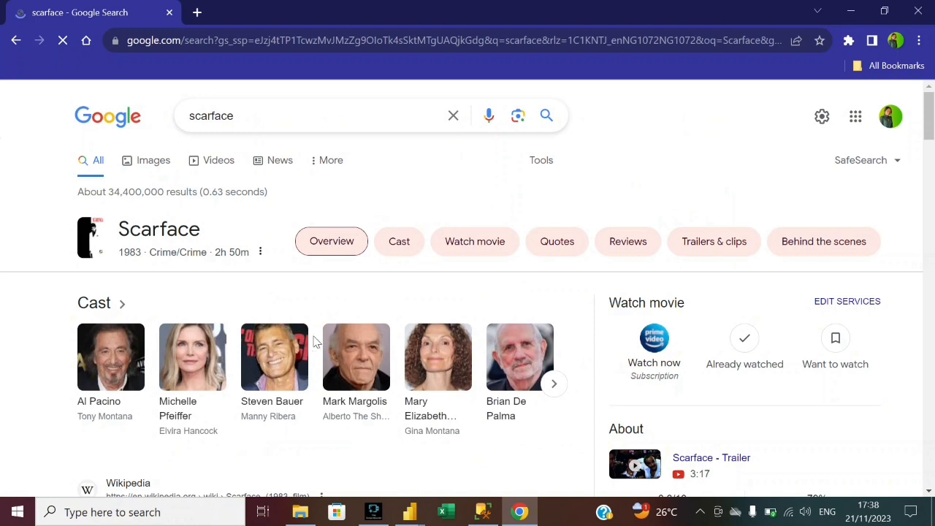
Open the IMDb page for Scarface (1983) and look through its details and box office sections for the release date.
scroll(315, 342, "down", 6)
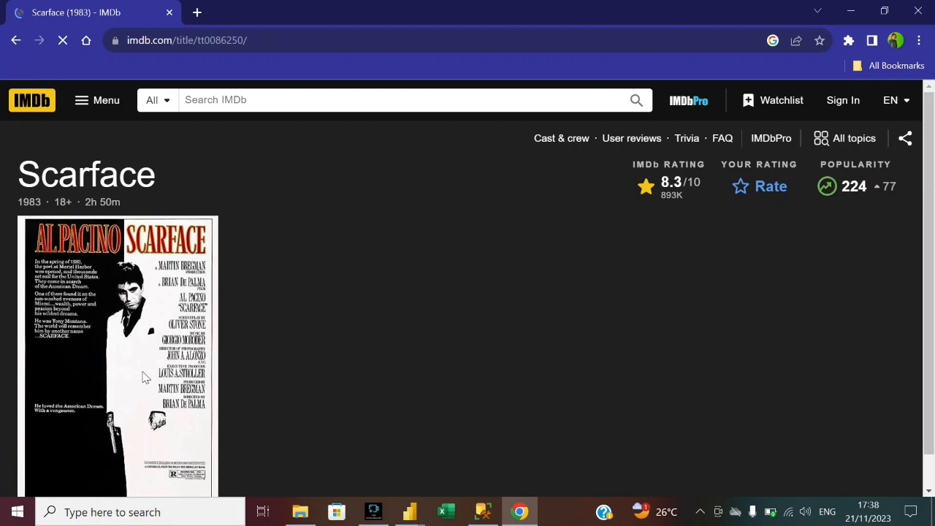
scroll(144, 377, "down", 3)
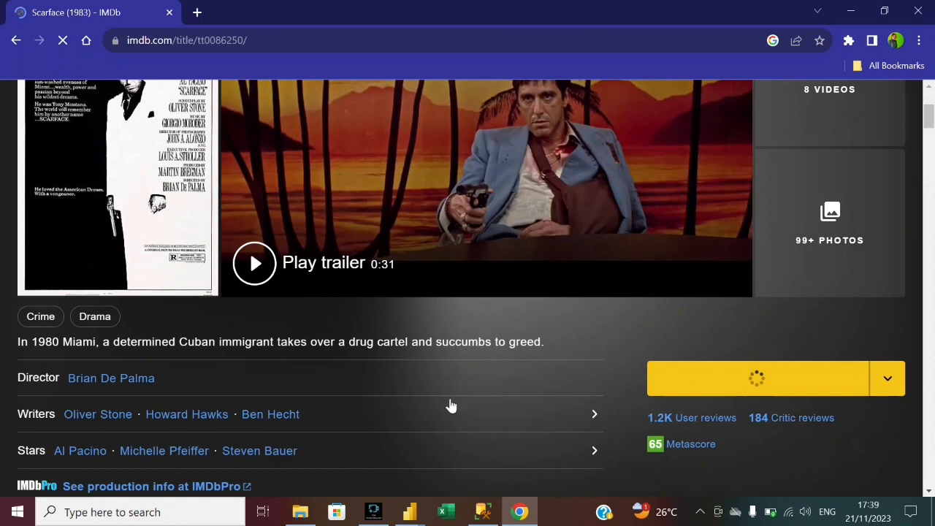
scroll(451, 406, "down", 3)
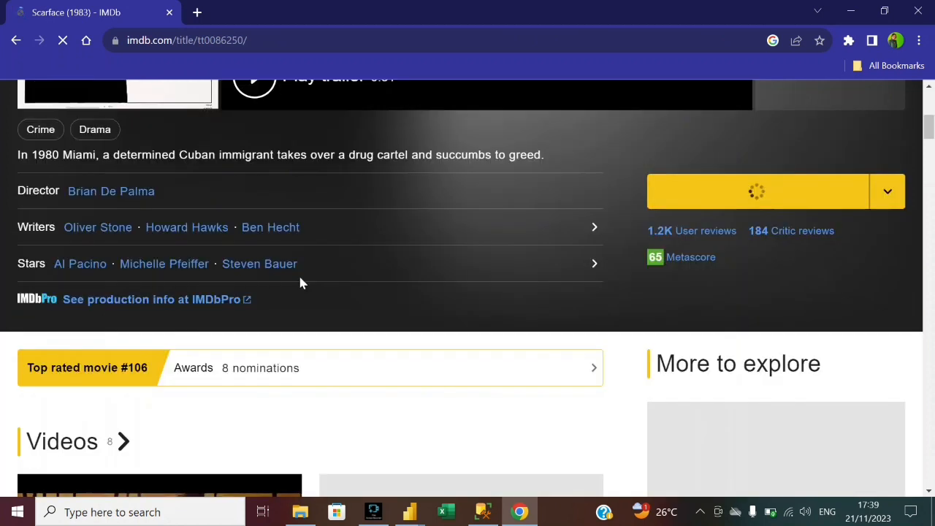
scroll(391, 271, "up", 1)
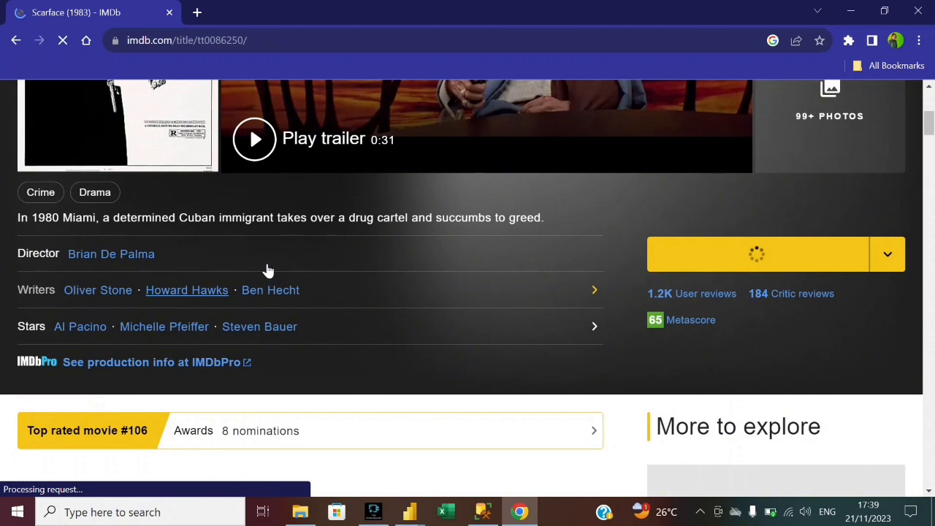
scroll(244, 377, "down", 20)
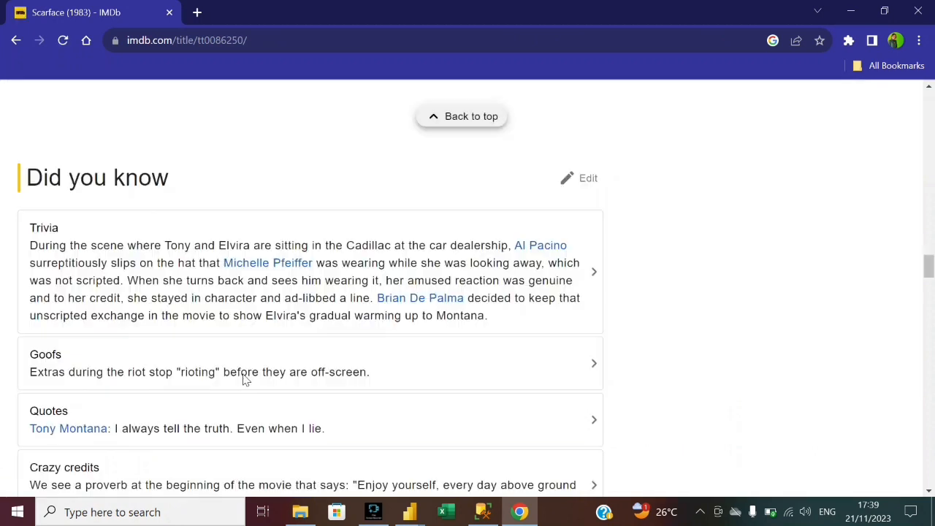
scroll(243, 378, "down", 15)
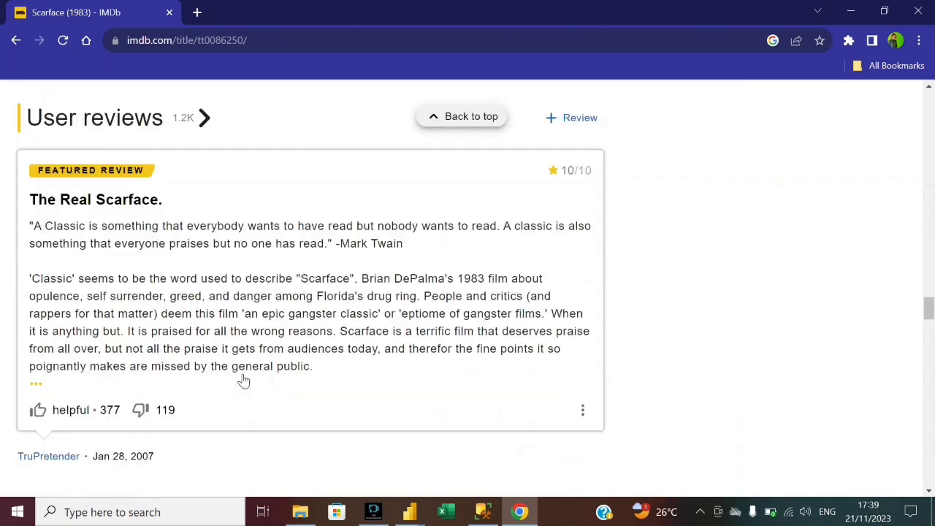
scroll(243, 377, "down", 13)
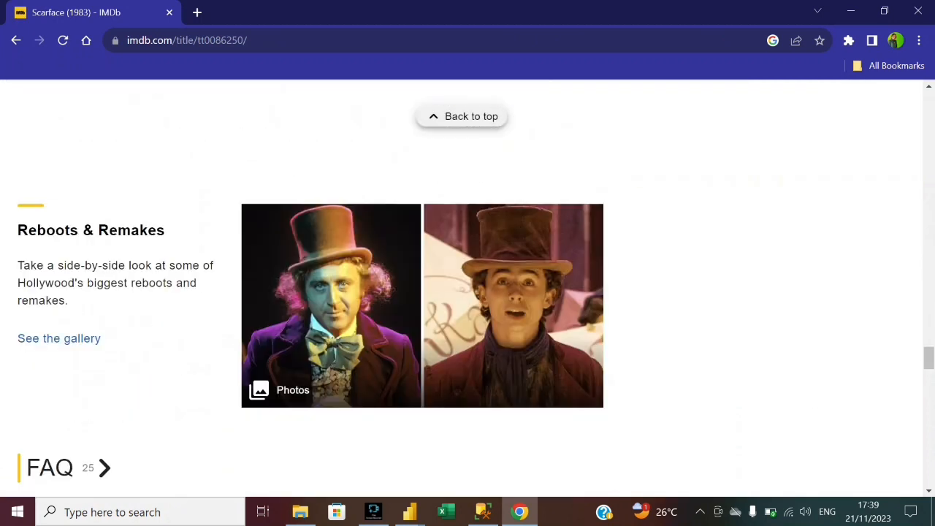
scroll(246, 380, "down", 3)
scroll(246, 379, "up", 1)
scroll(246, 379, "up", 1)
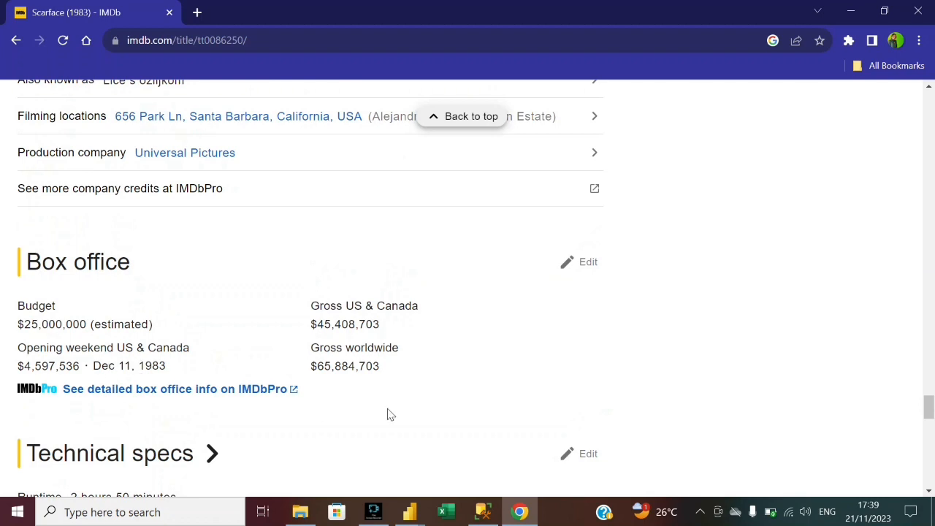
Switch to Power Query Editor and replace 1984-02-34 with 1983-12-11 in the Release year column.
scroll(389, 414, "down", 1)
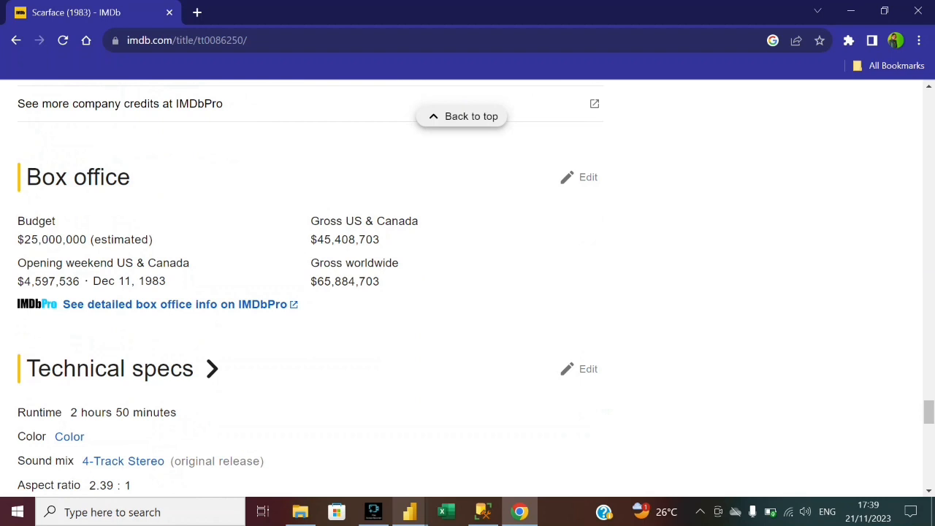
mouse_move(410, 511)
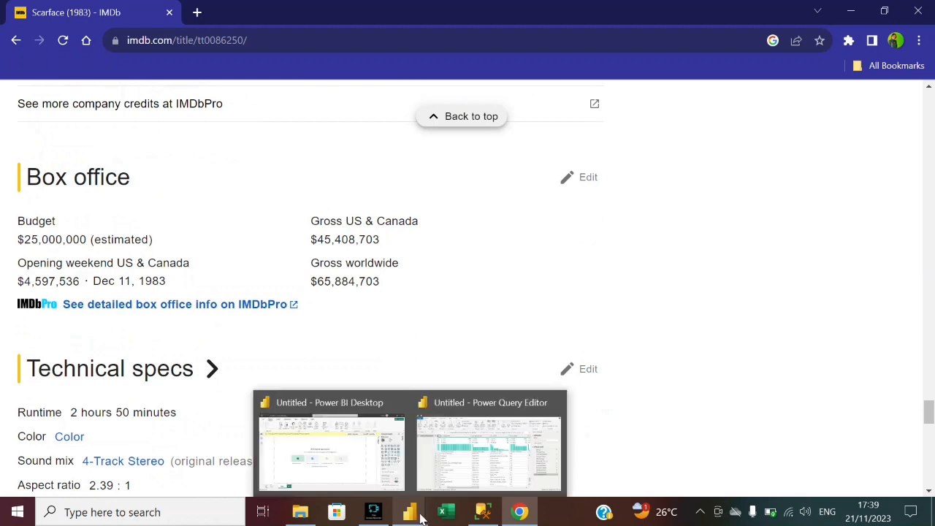
left_click(490, 447)
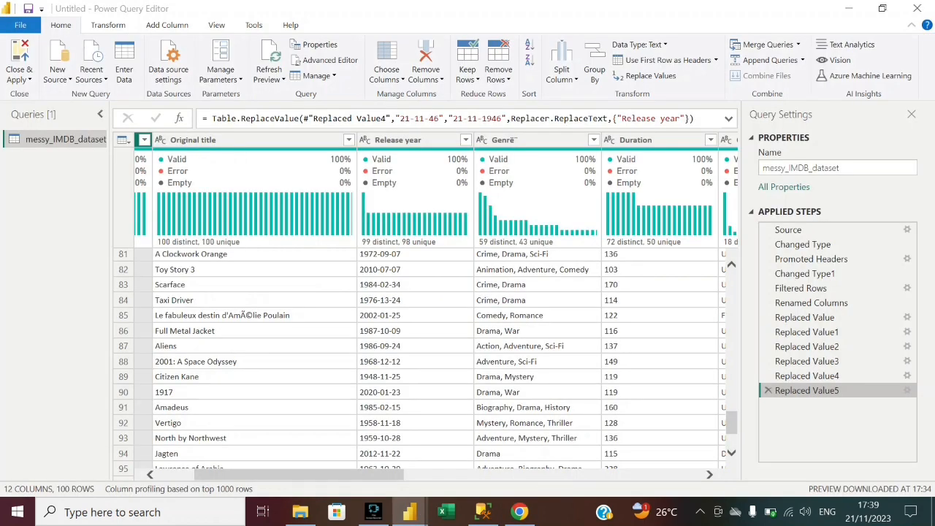
left_click(406, 141)
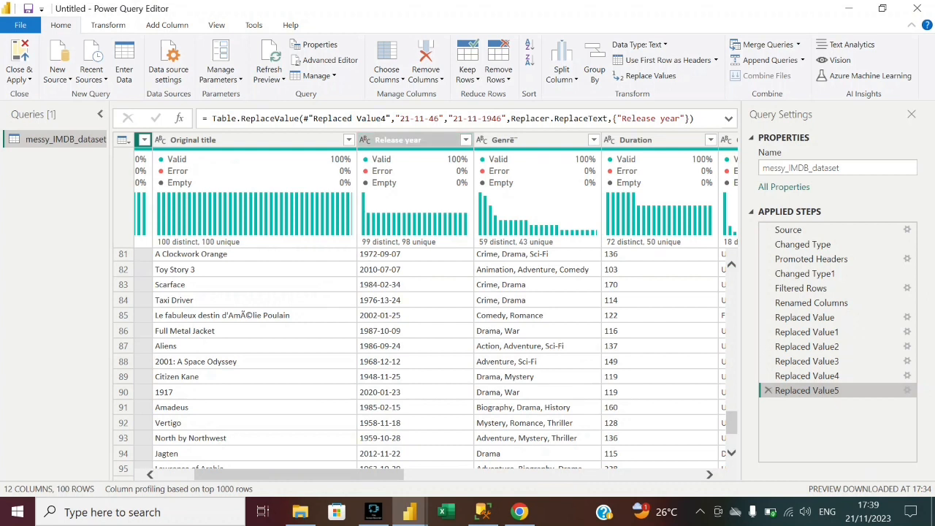
right_click(429, 145)
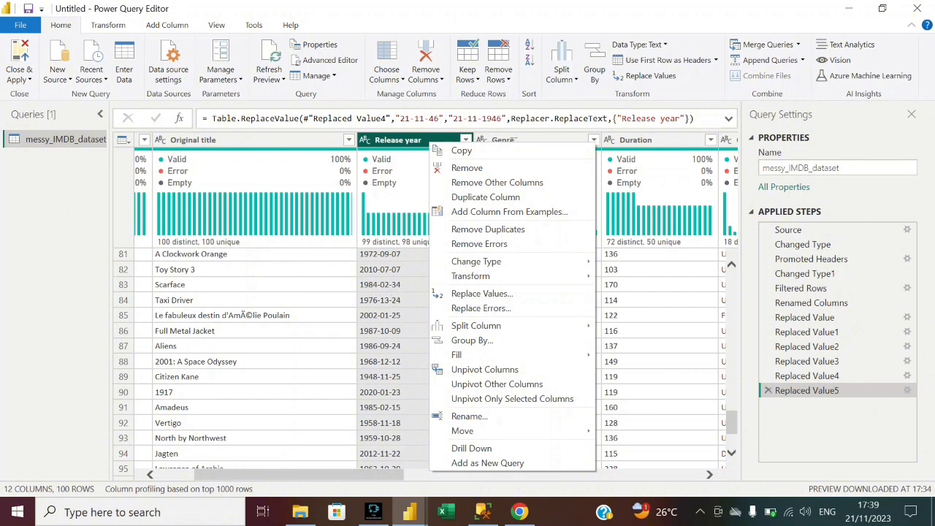
left_click(482, 293)
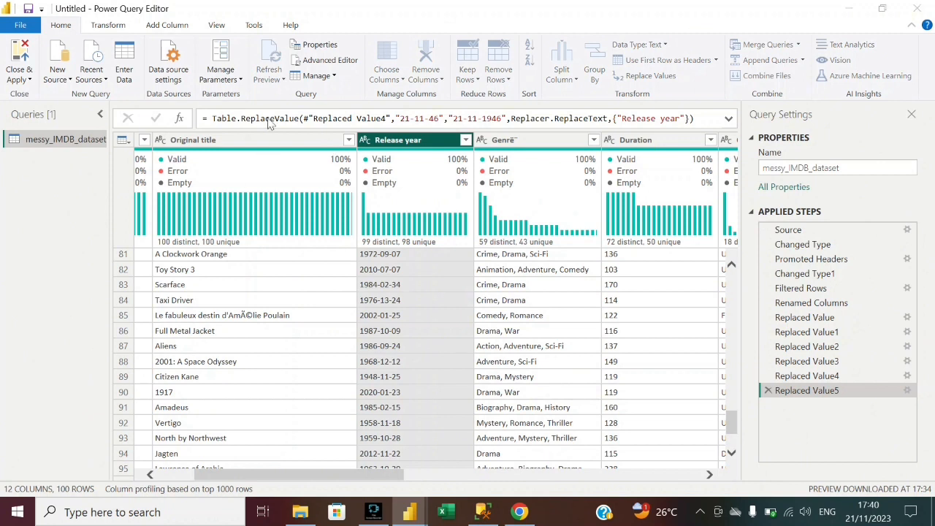
left_click_drag(270, 150, 521, 209)
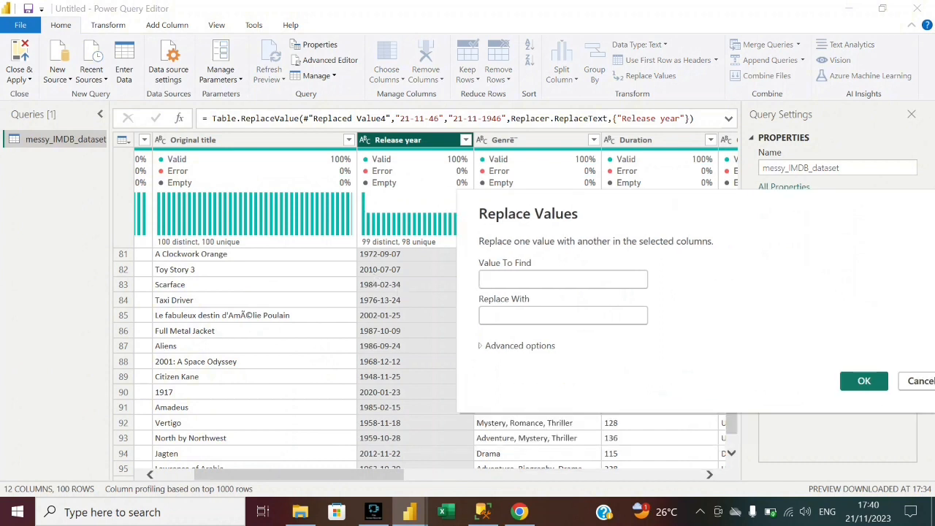
left_click(502, 283)
type("1984")
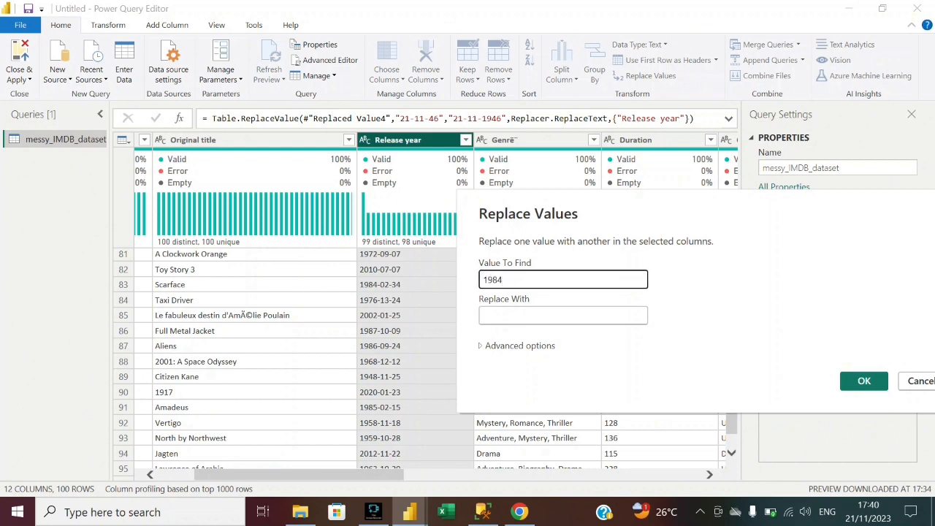
type("-02-4")
key("BackSpace")
type("34")
left_click(514, 318)
type("9")
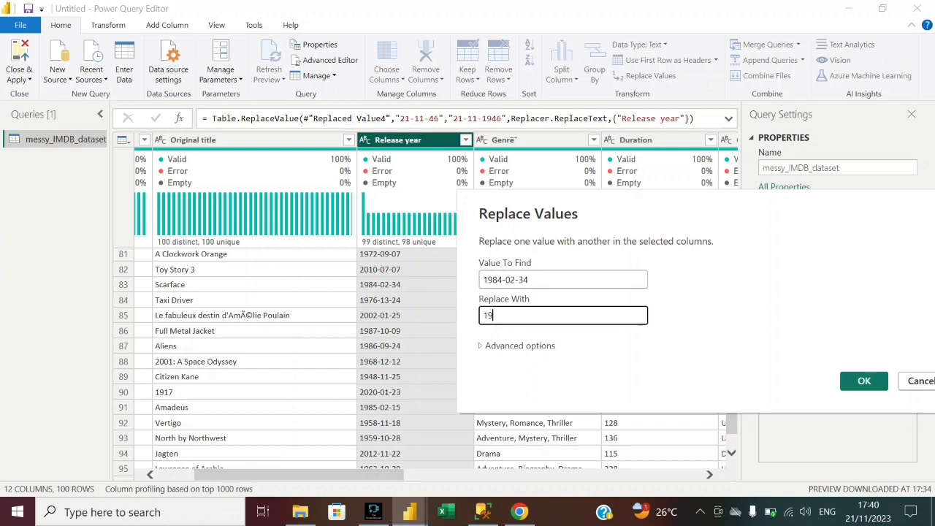
type("83-12-11")
left_click(864, 381)
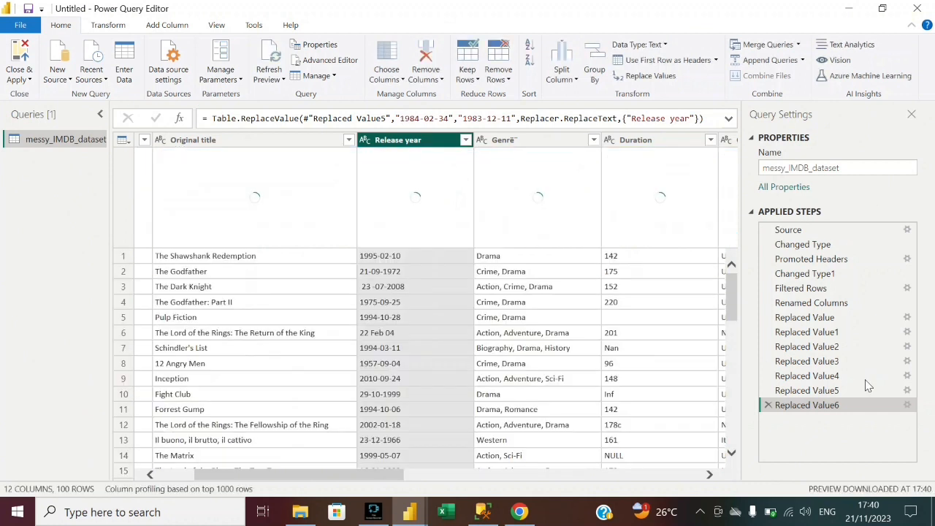
Examine the Release year values in the Scarface and Taxi Driver rows of the table.
scroll(458, 391, "down", 4)
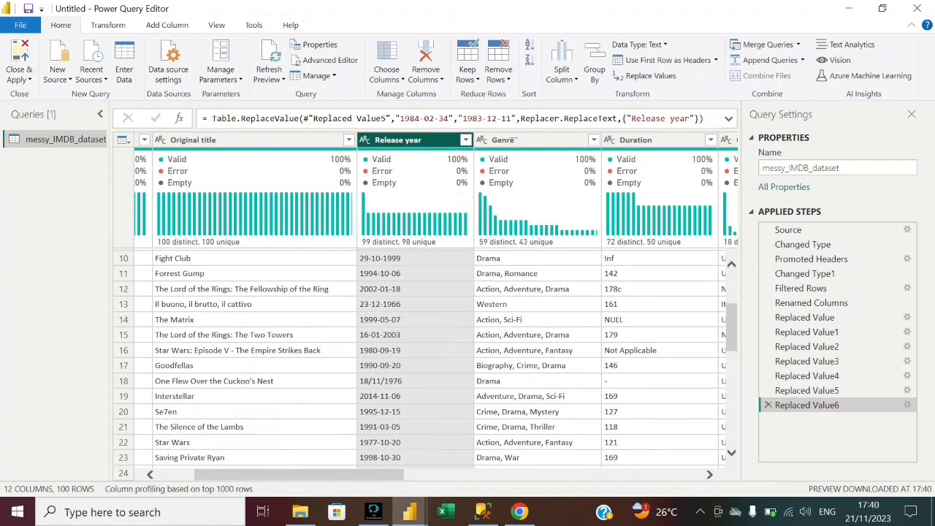
scroll(458, 397, "down", 4)
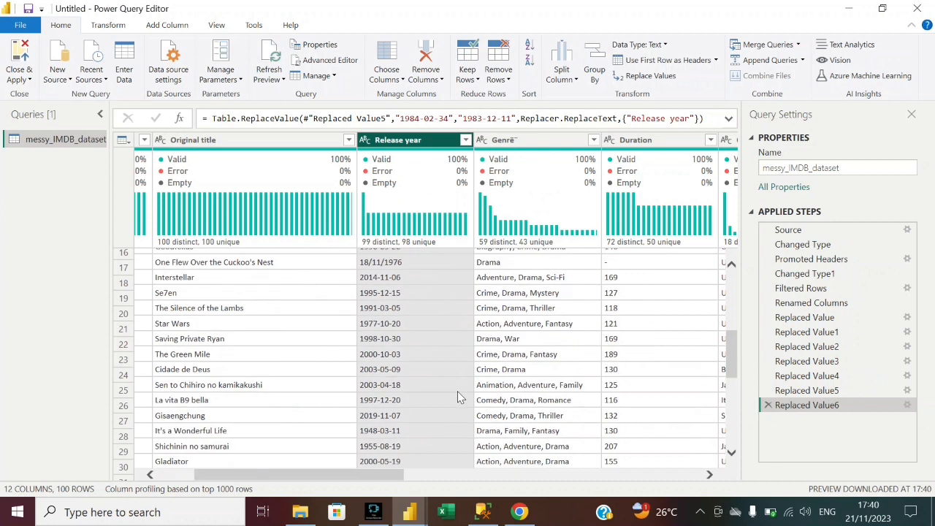
scroll(458, 396, "down", 4)
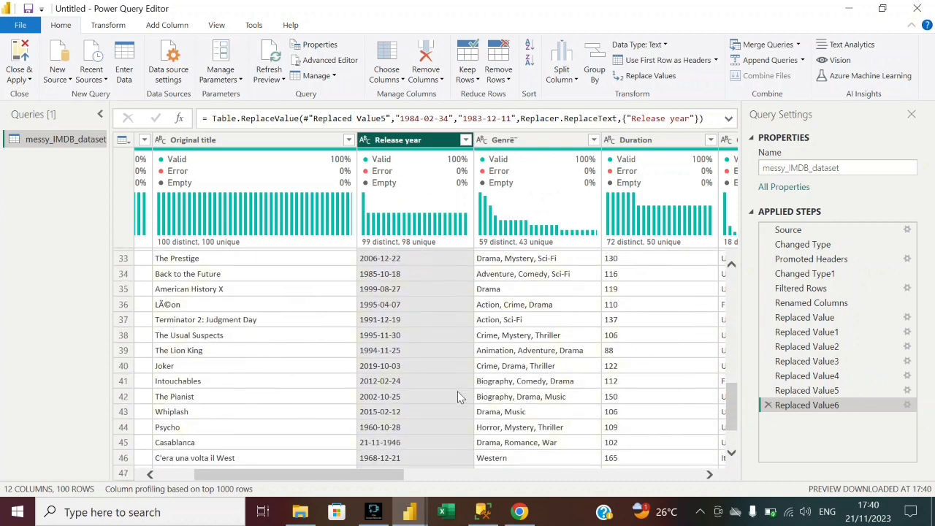
scroll(458, 397, "down", 15)
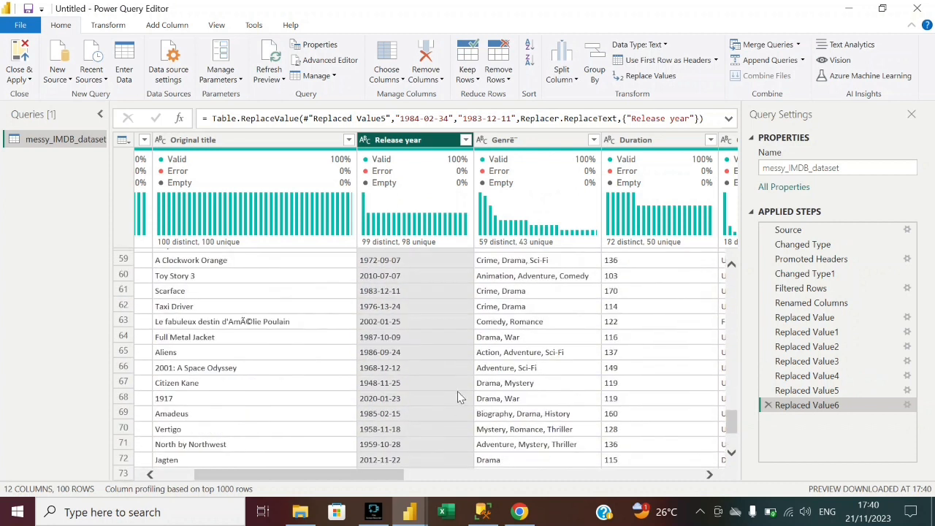
scroll(458, 395, "up", 1)
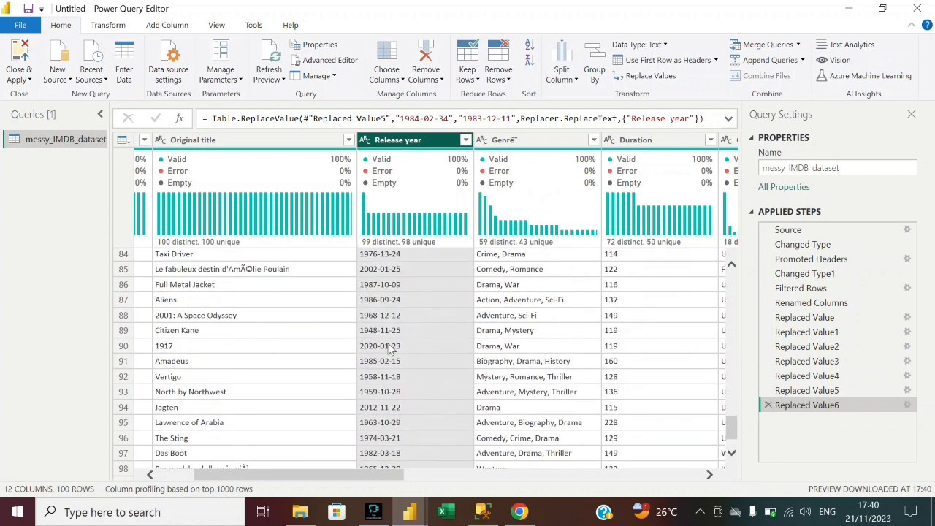
scroll(399, 300, "up", 1)
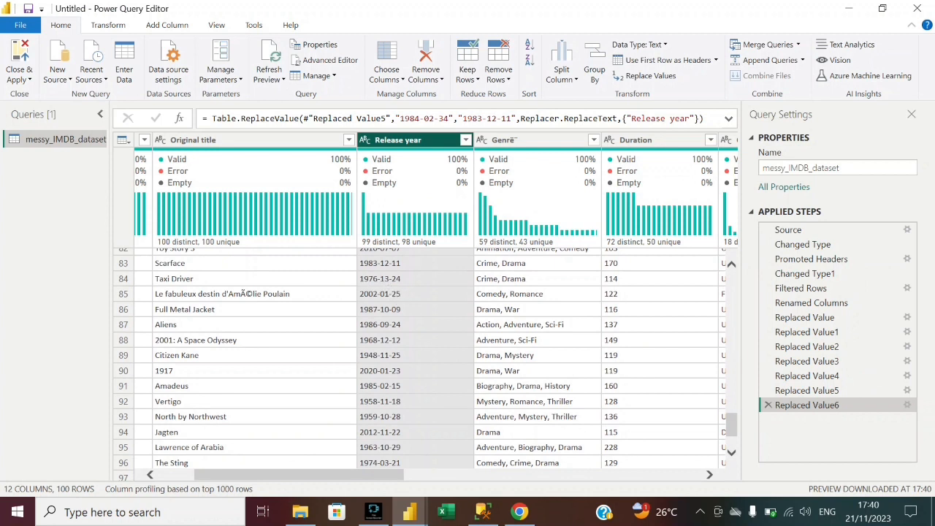
Switch to Chrome, search IMDb for "Taxi" and open the page for Taxi Driver (1976).
left_click(519, 512)
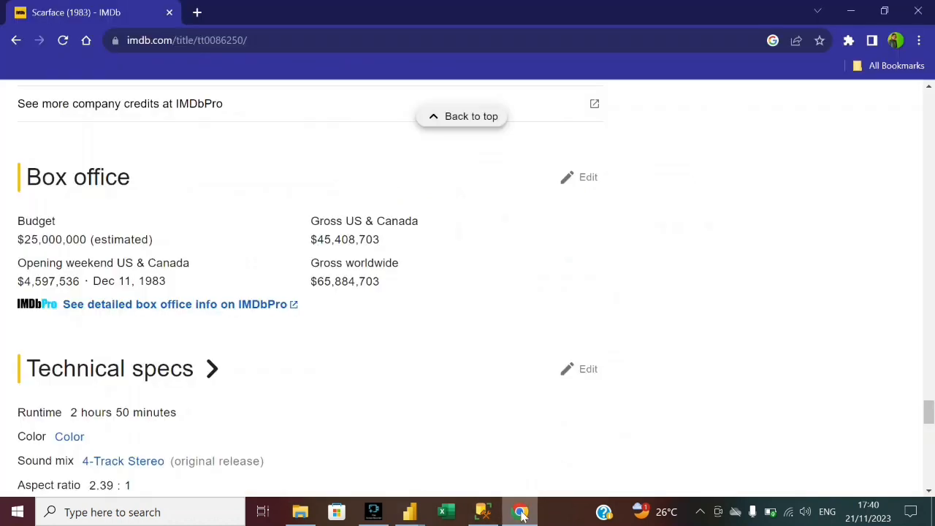
scroll(368, 351, "up", 5)
scroll(369, 351, "up", 15)
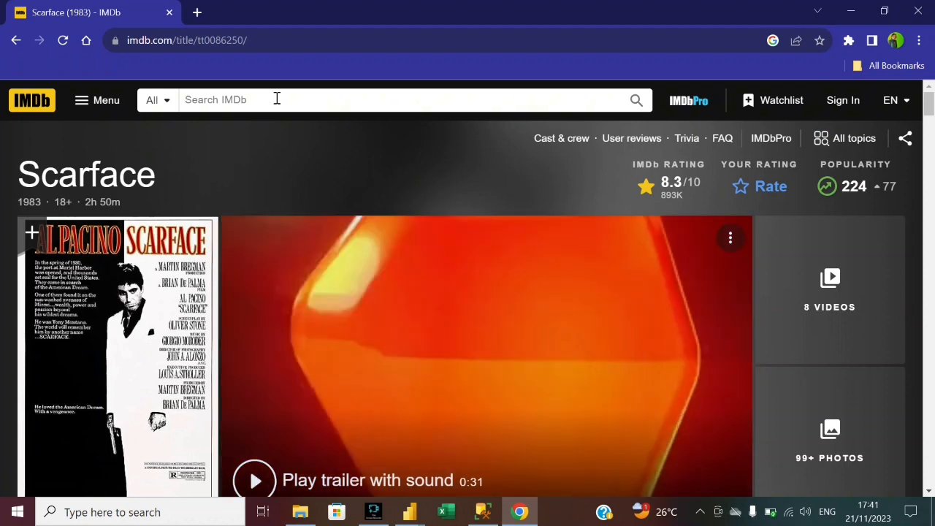
left_click(275, 99)
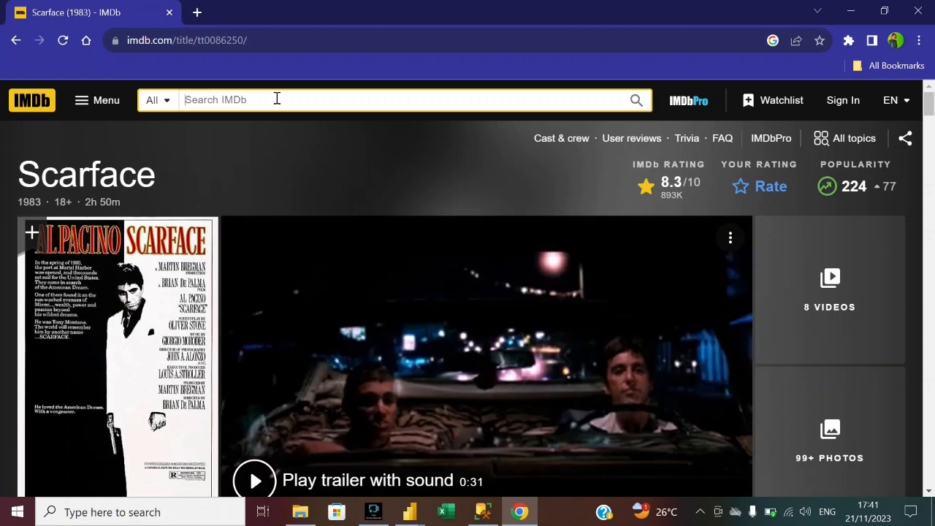
type("Ta")
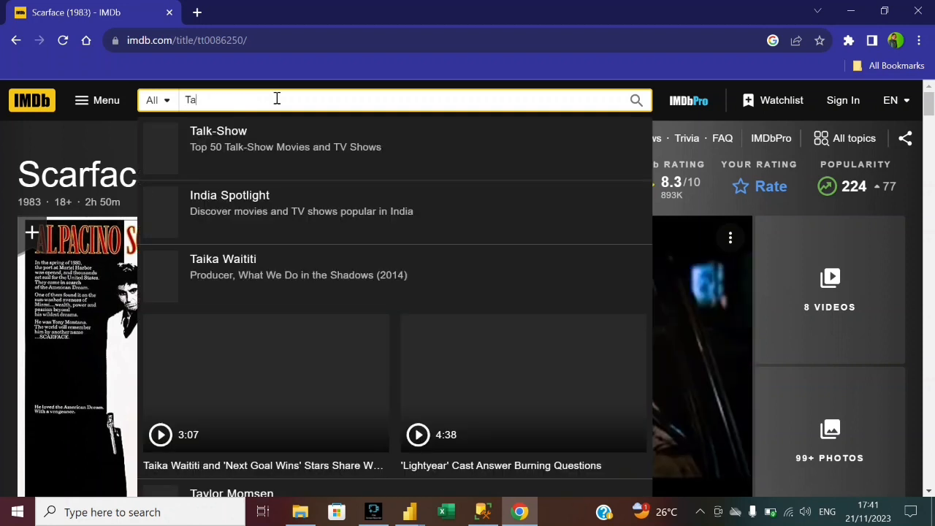
type("x")
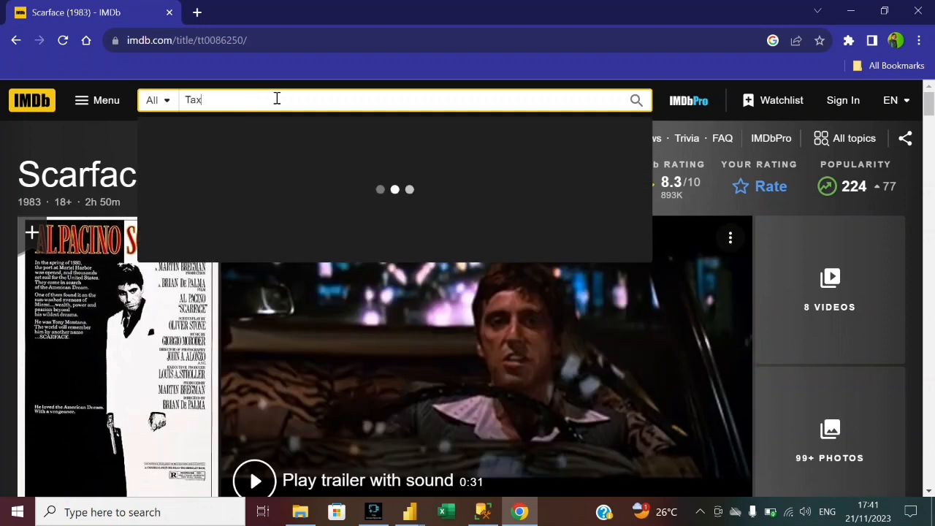
type("i")
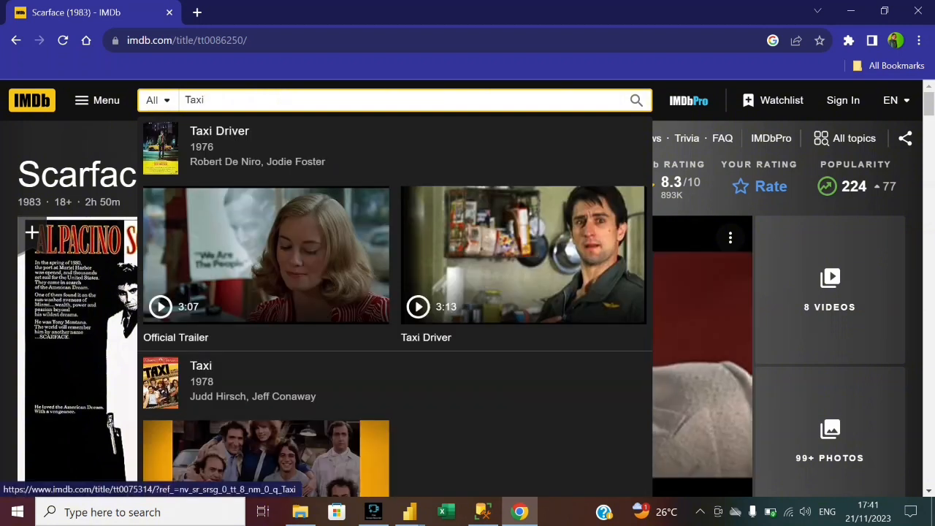
left_click(226, 146)
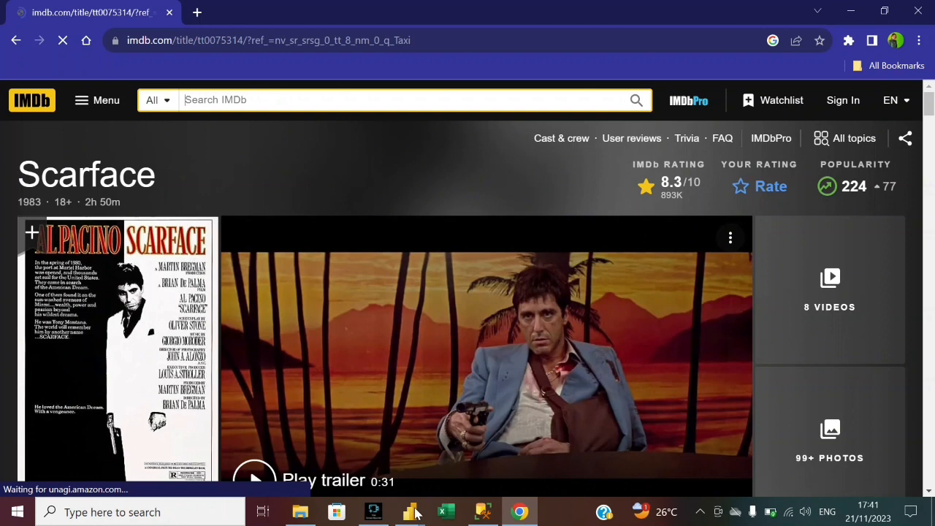
Recheck Taxi Driver's Release year in Power Query Editor, and examine the details and box office sections of its IMDb page in Chrome for the release date.
left_click(412, 512)
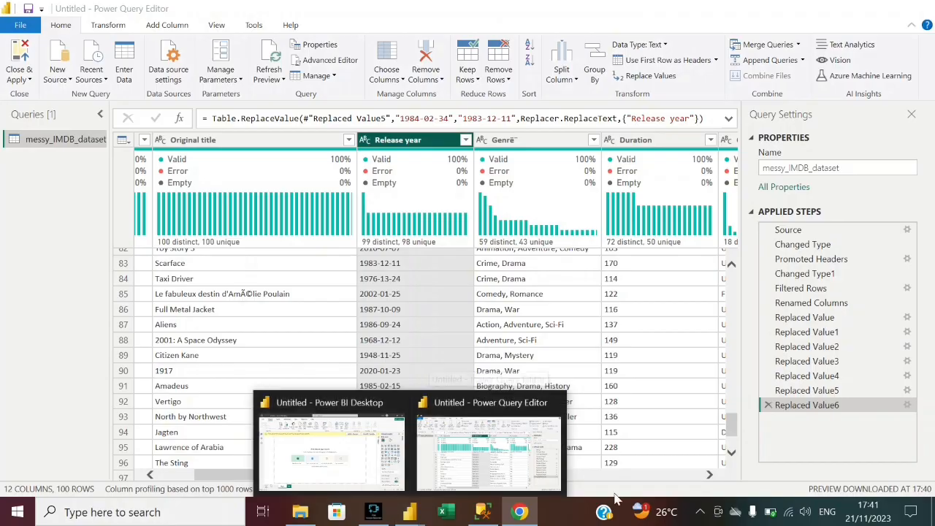
left_click(519, 513)
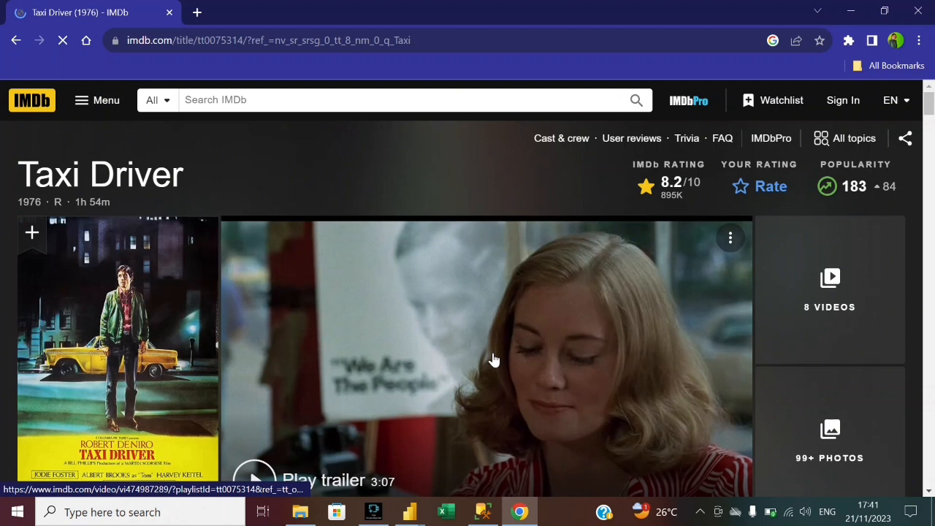
scroll(494, 359, "down", 4)
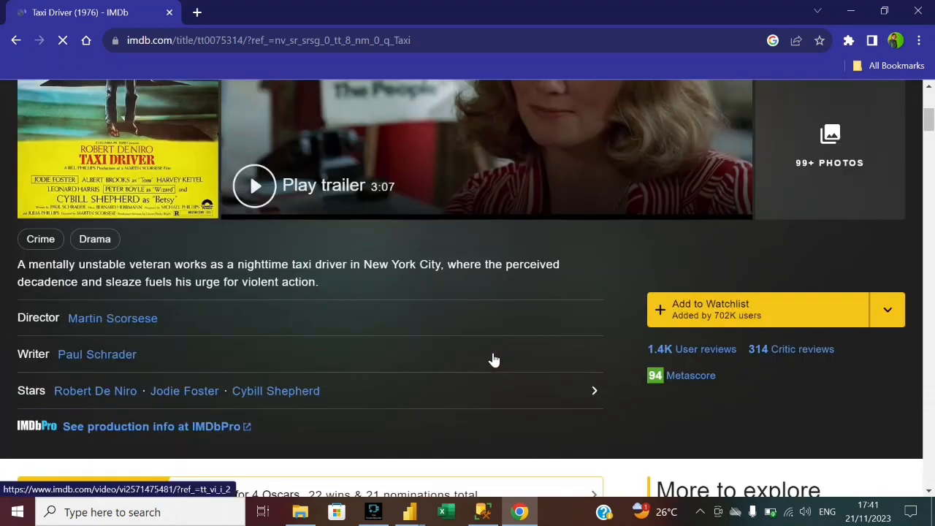
scroll(494, 359, "down", 15)
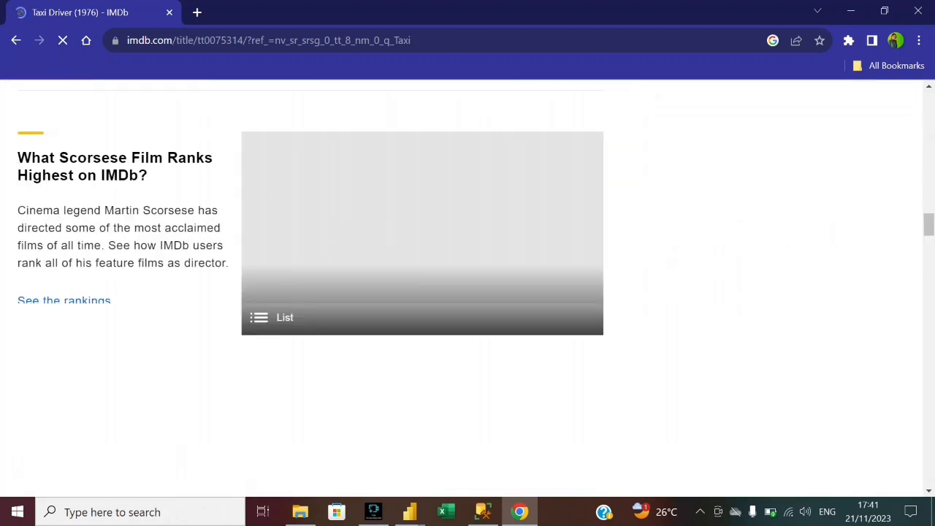
scroll(534, 440, "down", 5)
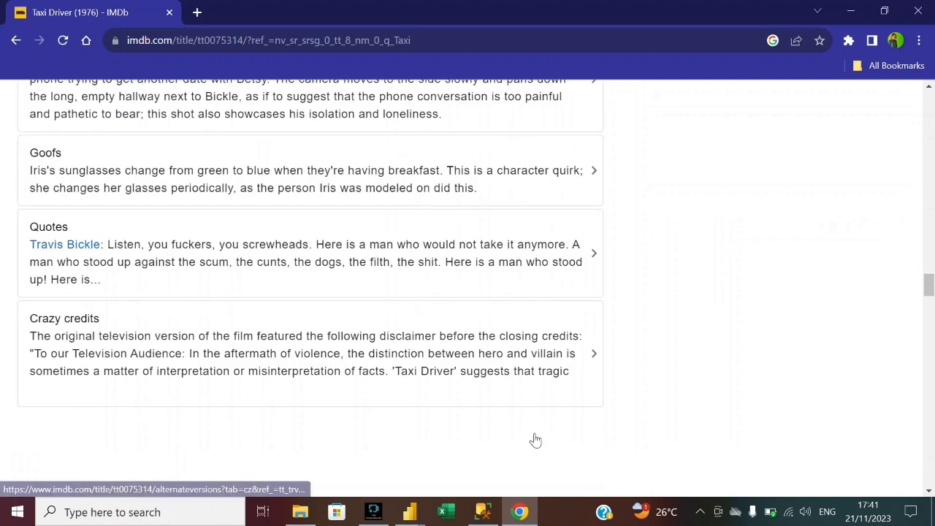
scroll(533, 439, "down", 15)
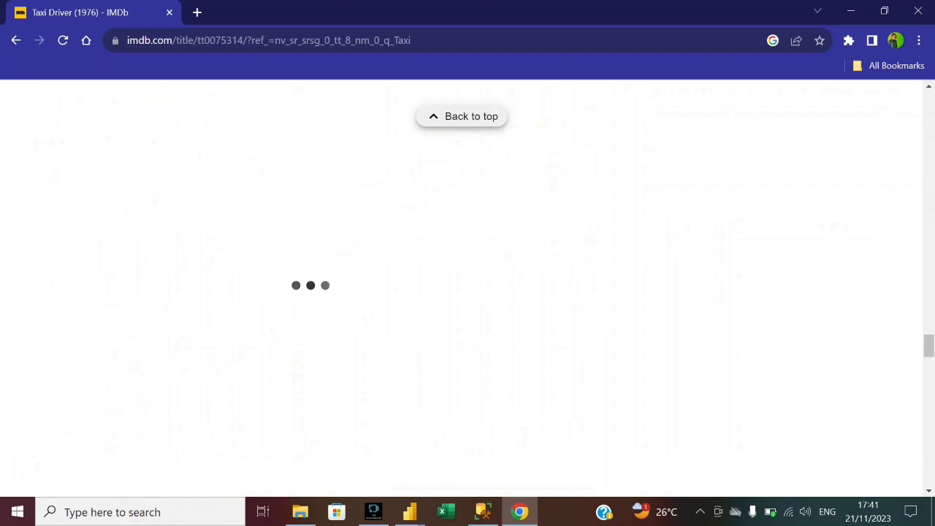
scroll(541, 299, "down", 10)
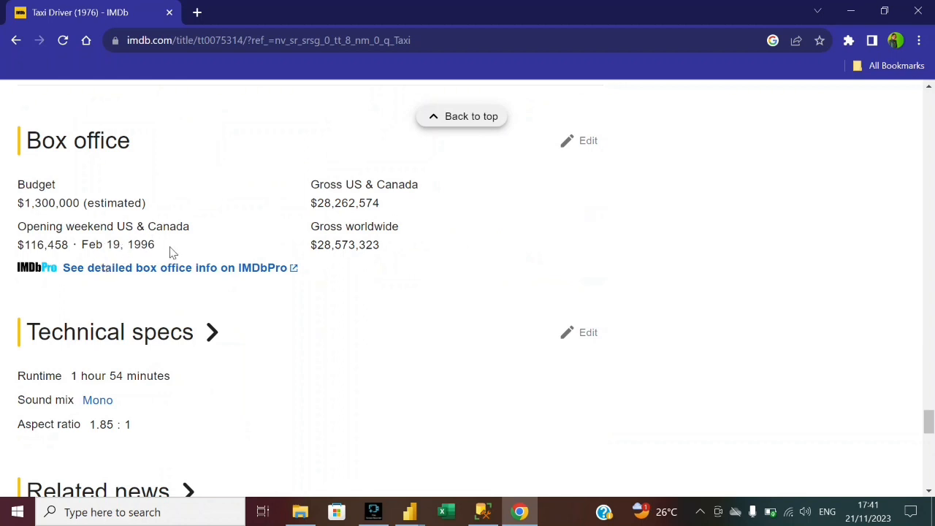
scroll(179, 332, "down", 2)
scroll(183, 358, "down", 10)
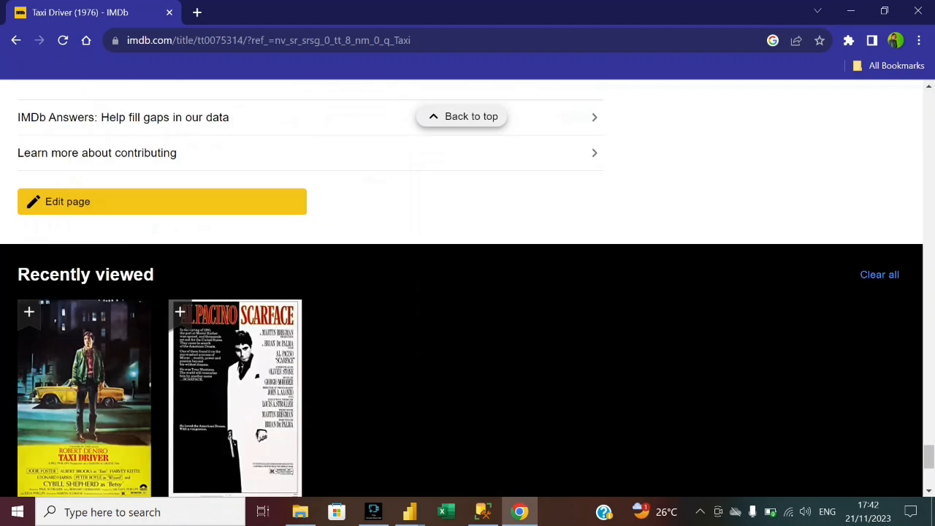
scroll(180, 349, "down", 1)
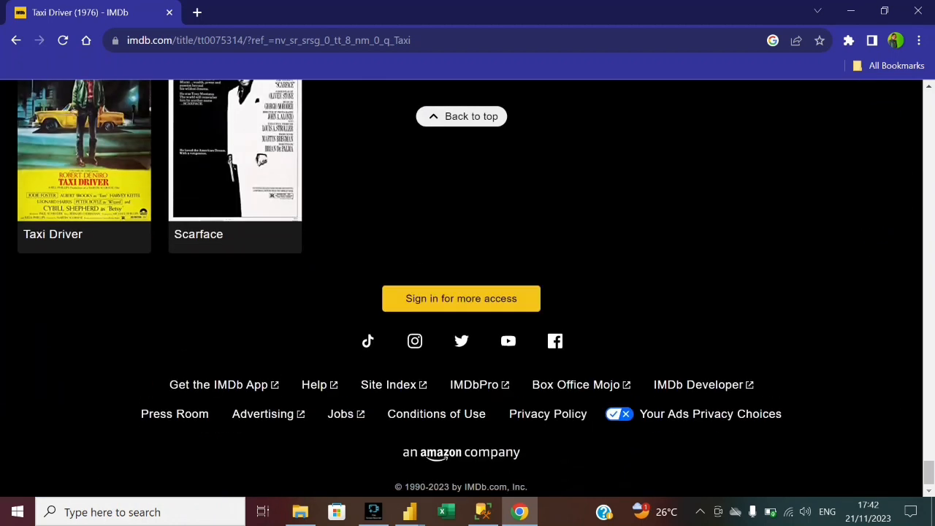
scroll(179, 349, "up", 7)
scroll(180, 350, "up", 5)
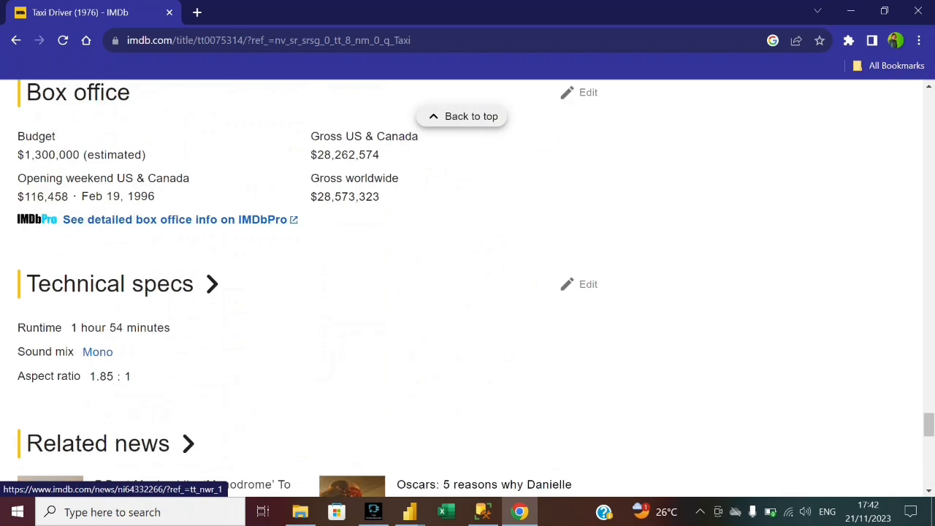
scroll(221, 267, "up", 5)
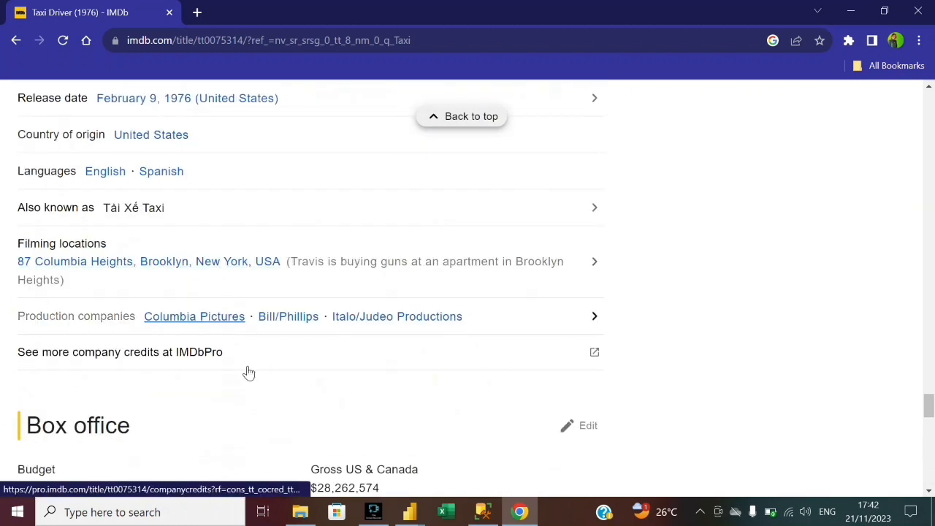
scroll(248, 372, "down", 1)
scroll(251, 372, "down", 3)
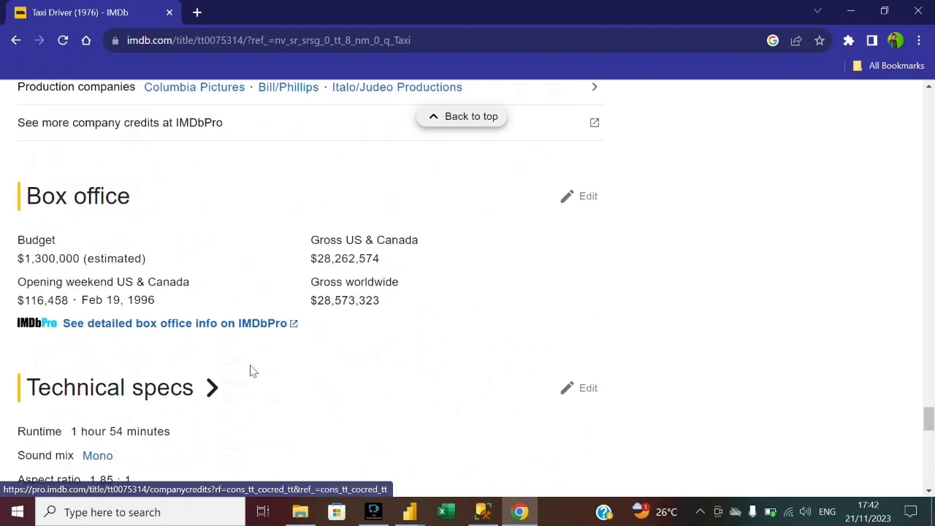
Examine Taxi Driver's IMDb page from the box office and technical specs sections back up to the title header for the exact release date.
scroll(184, 387, "down", 2)
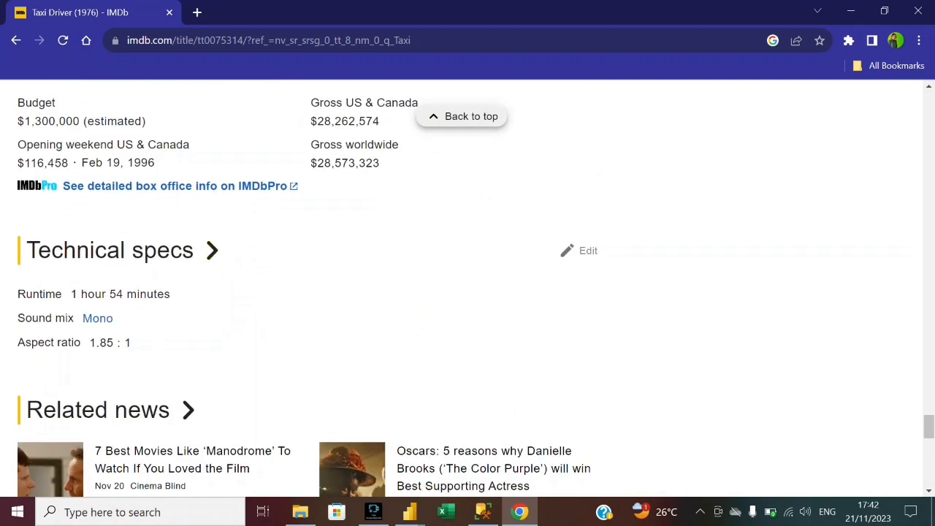
scroll(211, 372, "down", 2)
scroll(211, 373, "up", 5)
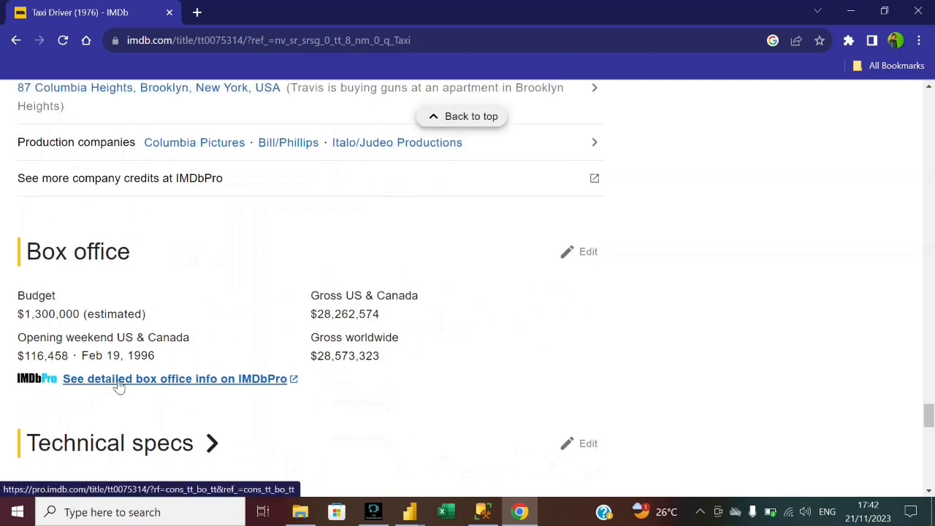
scroll(177, 371, "up", 1)
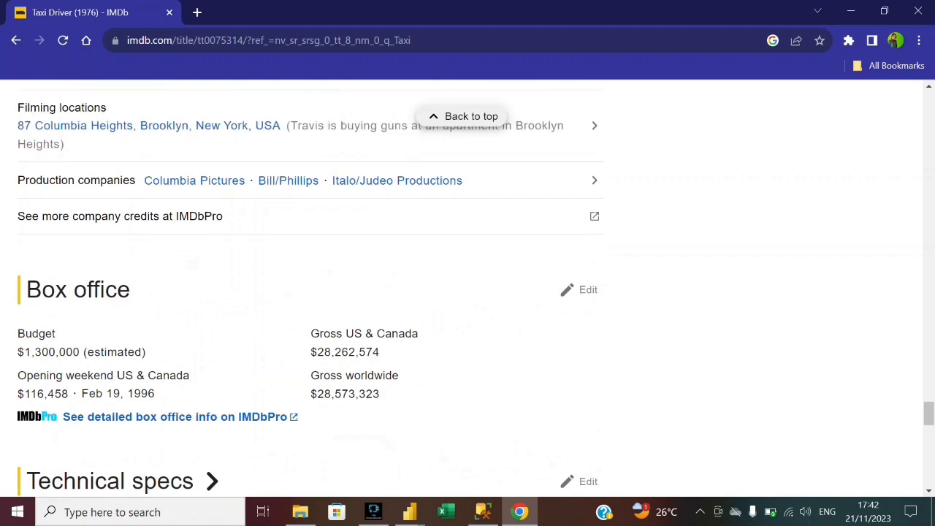
scroll(241, 320, "up", 20)
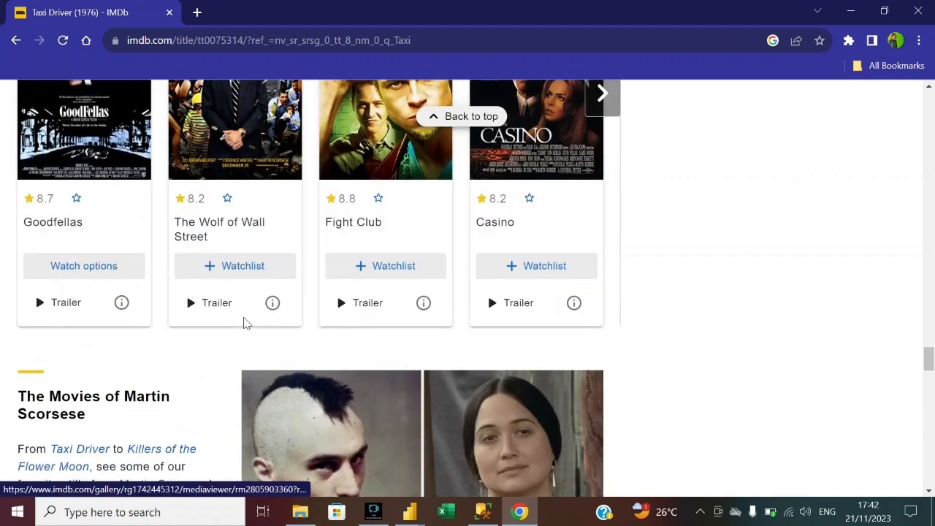
scroll(246, 324, "up", 8)
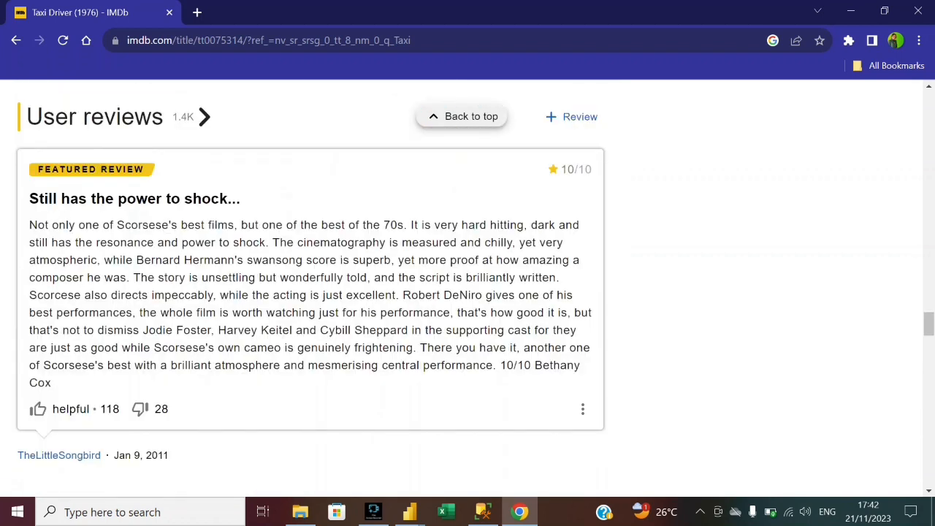
scroll(338, 255, "up", 2)
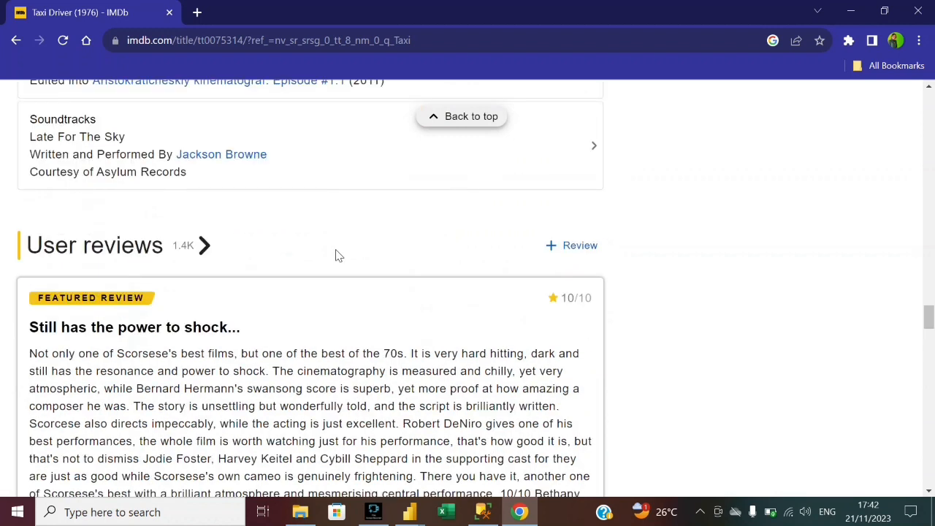
scroll(338, 255, "up", 9)
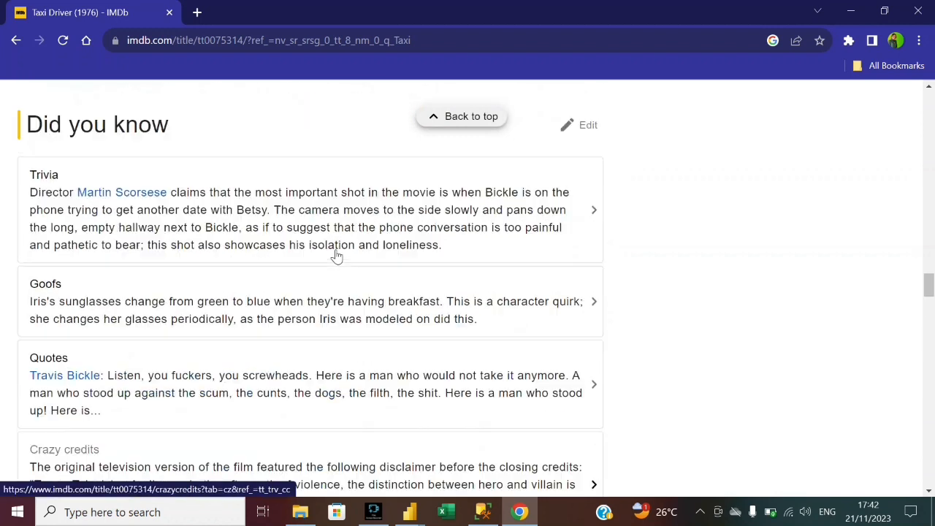
scroll(338, 255, "up", 10)
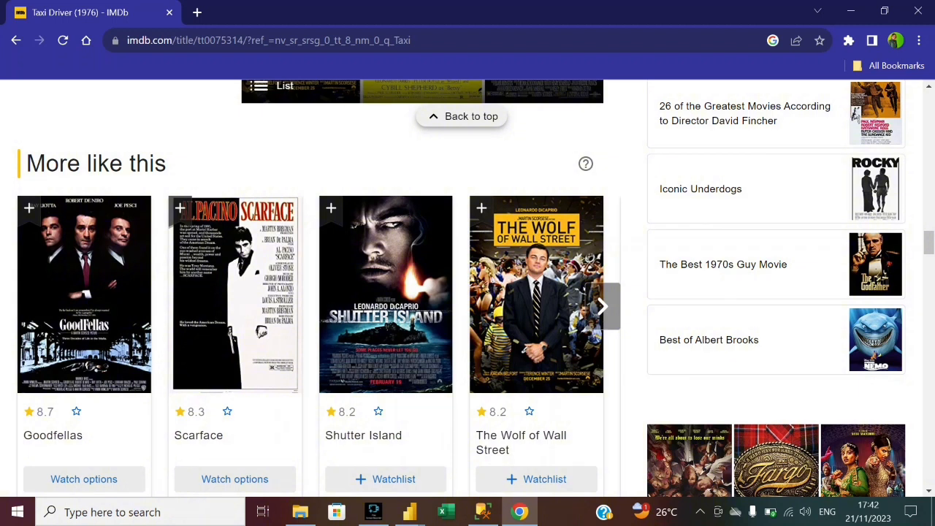
scroll(335, 246, "up", 5)
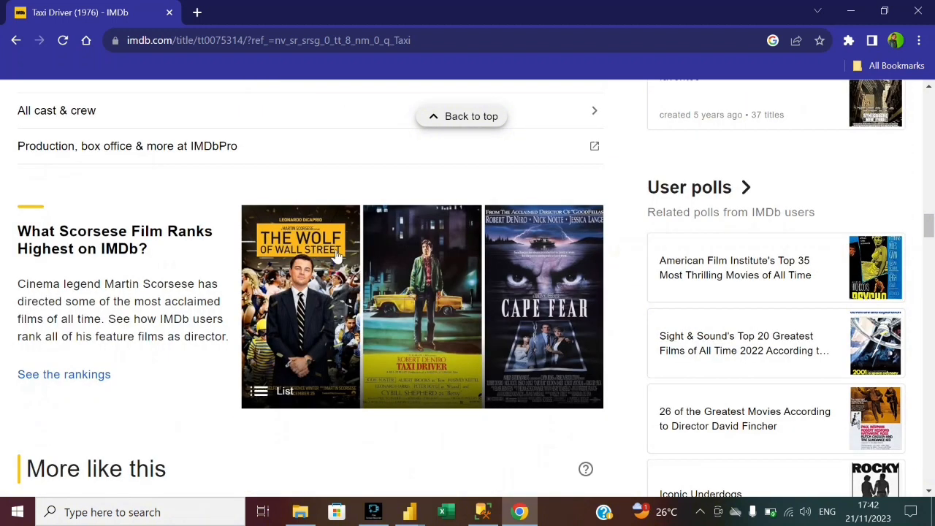
scroll(337, 255, "up", 7)
scroll(335, 255, "up", 5)
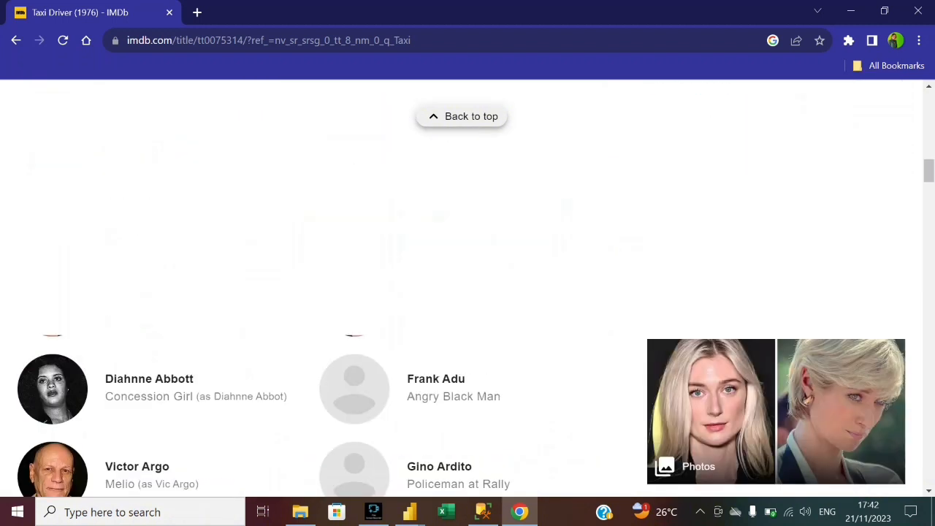
scroll(334, 255, "up", 1)
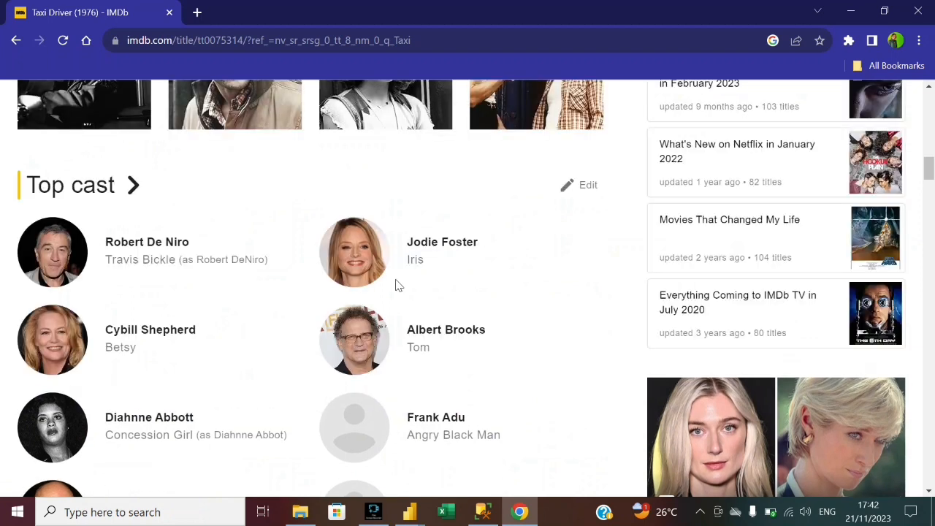
scroll(346, 278, "up", 10)
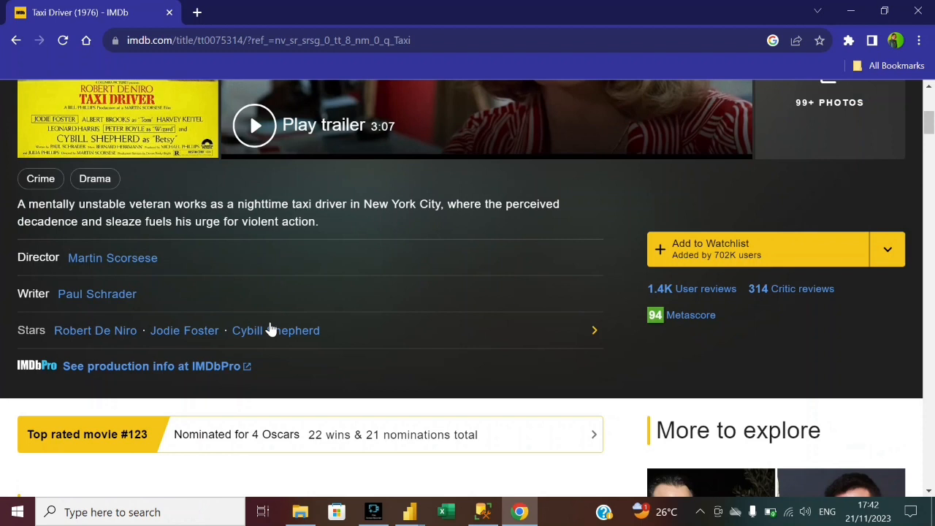
scroll(31, 208, "up", 5)
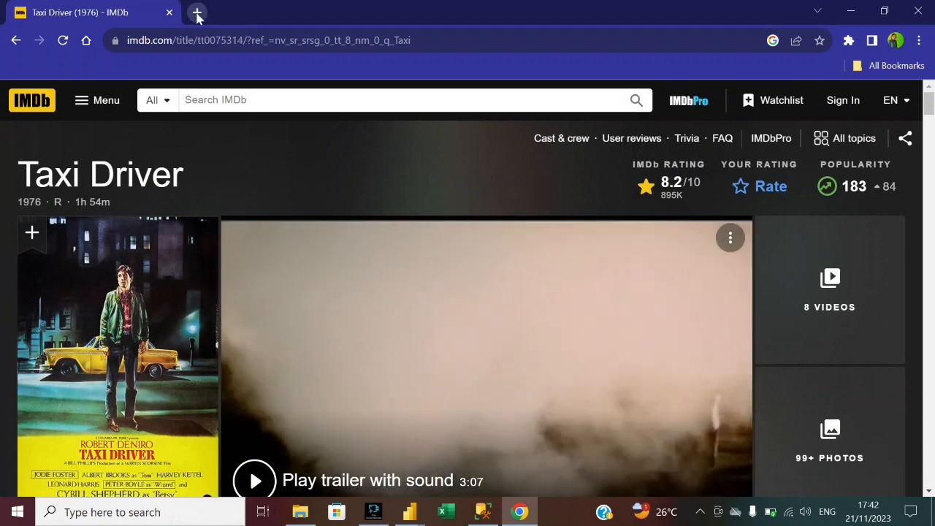
Search Google in a new browser tab for "what day month and year was taxi driver released".
left_click(197, 13)
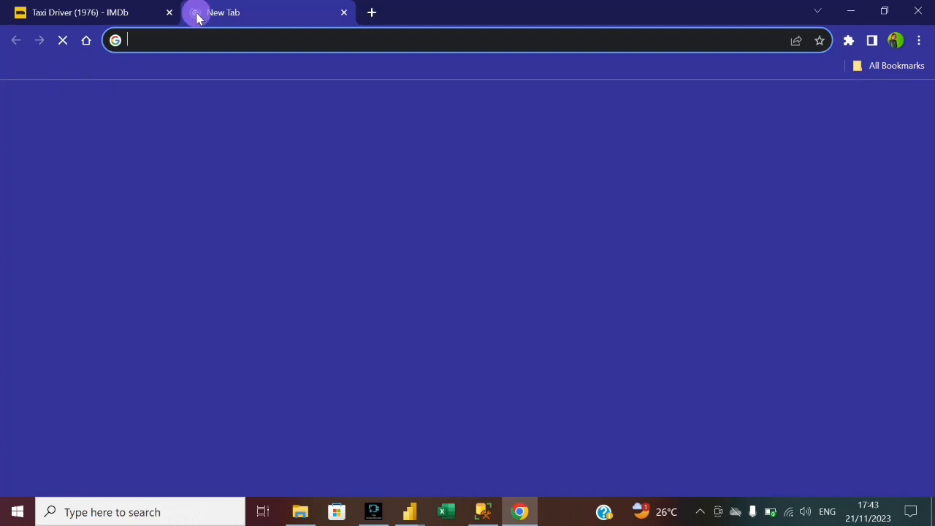
type("w")
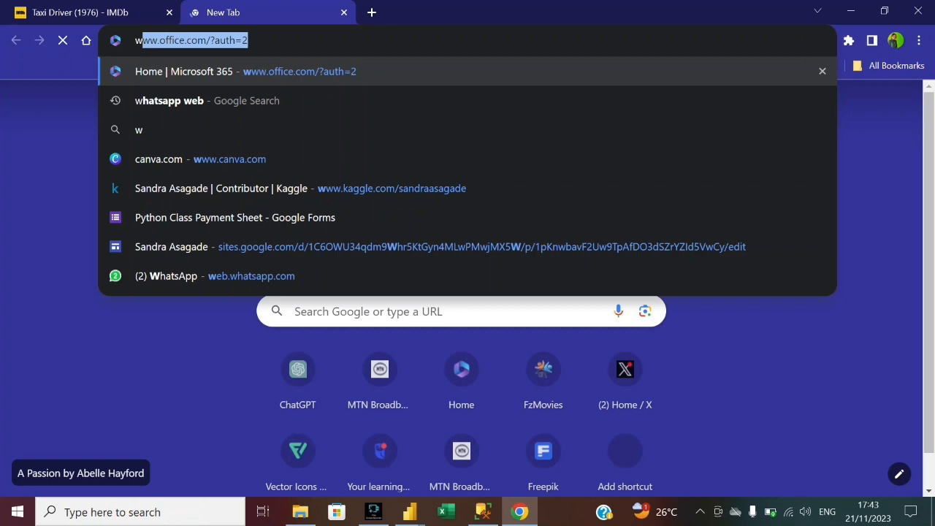
type("hat day, month, an")
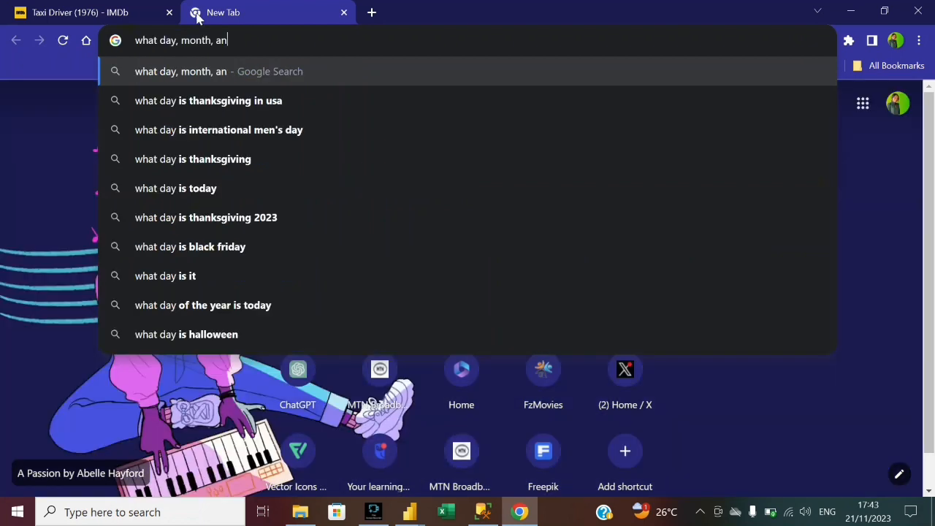
type("d year was Taxi Driver")
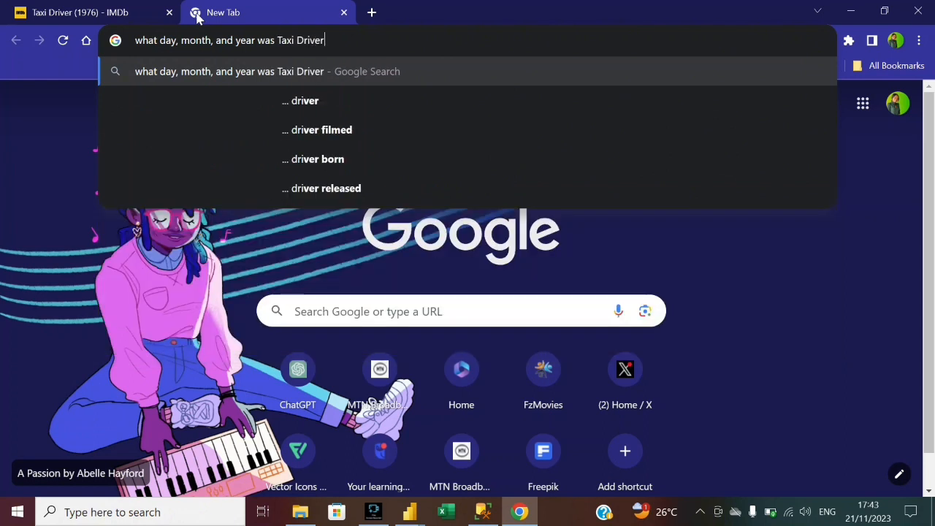
left_click(302, 159)
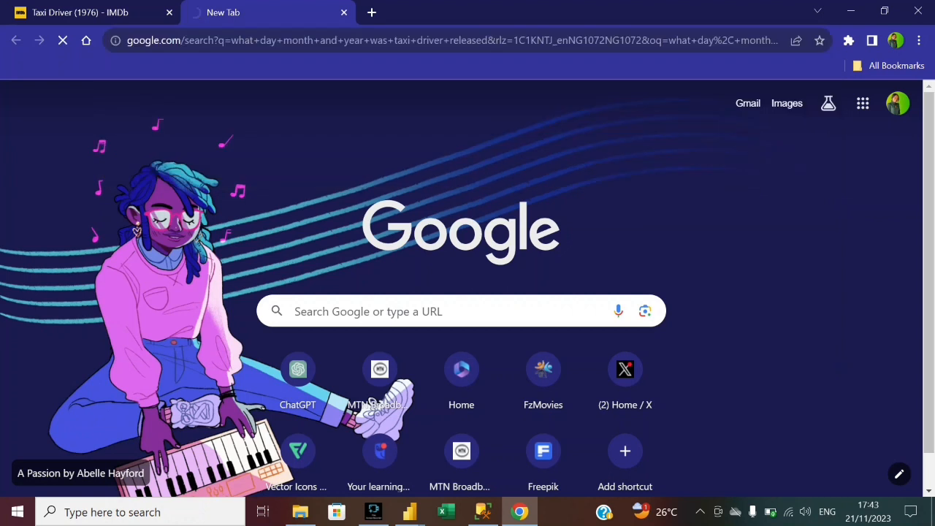
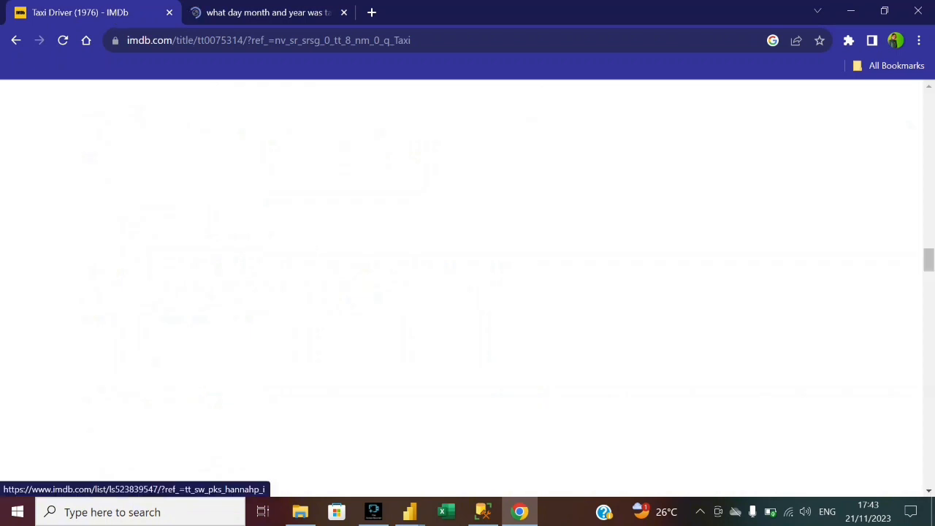
Return to Taxi Driver's IMDb page and look through the sections below Did you know for the release date.
scroll(483, 298, "down", 5)
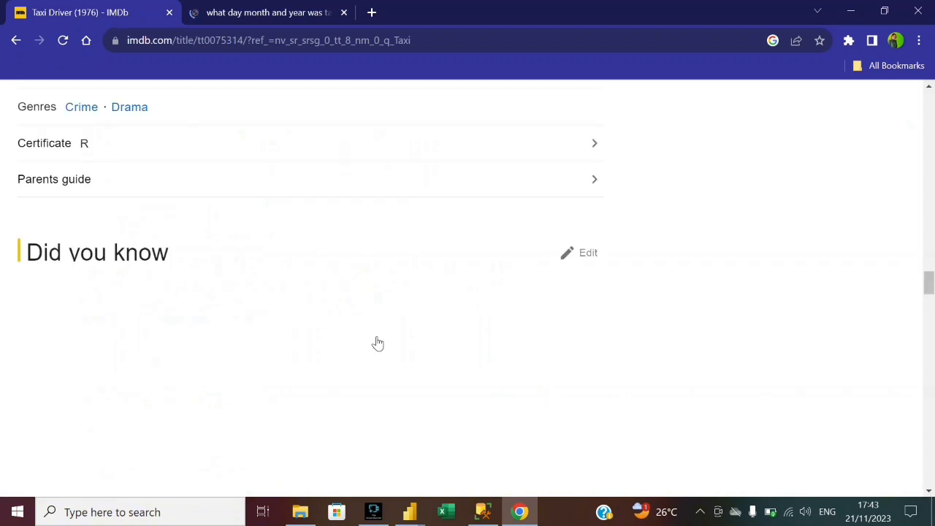
scroll(377, 342, "down", 5)
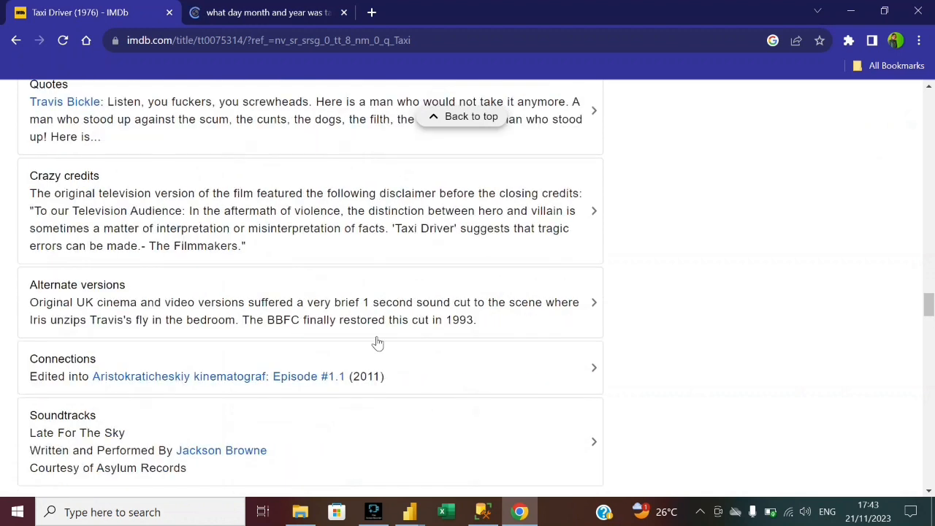
Look through the Taxi Driver page on IMDb for the film's release details.
scroll(377, 342, "down", 10)
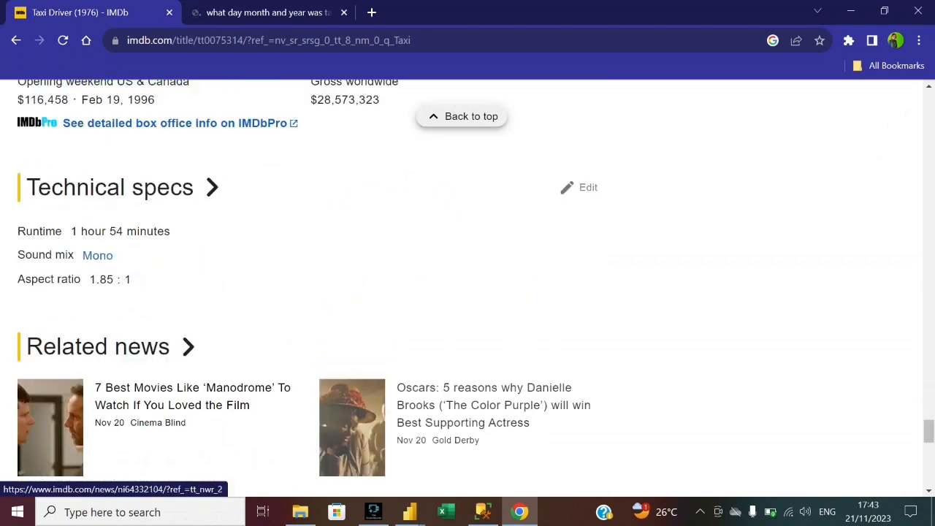
scroll(385, 306, "down", 4)
scroll(385, 305, "up", 4)
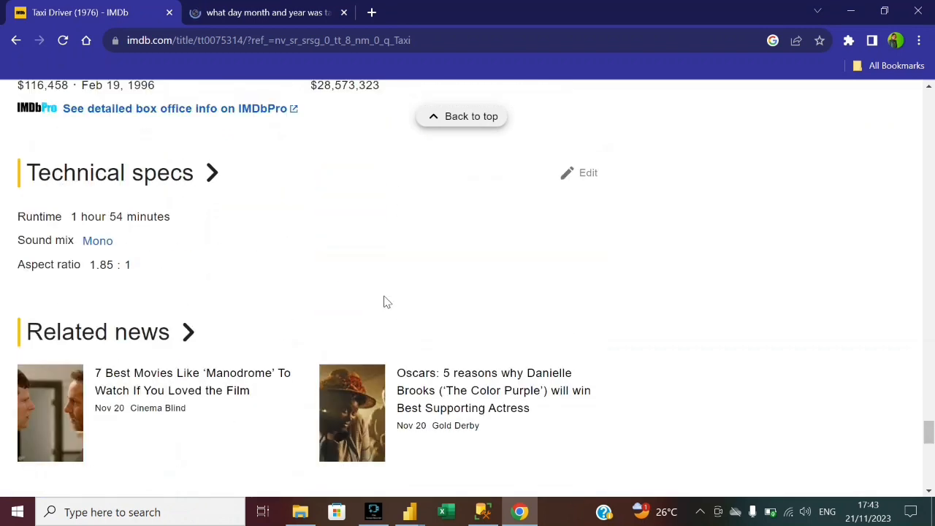
scroll(291, 214, "up", 1)
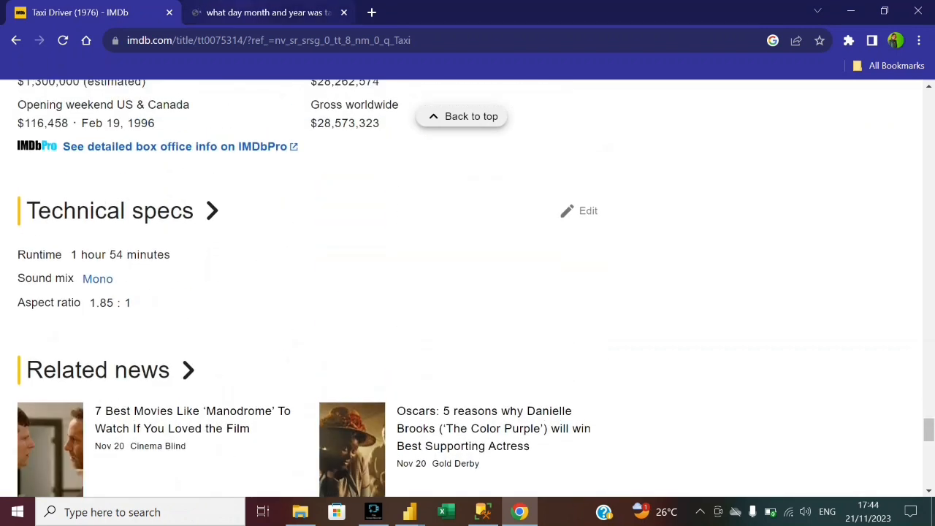
Switch to Power Query Editor and replace the value 1976-13-24 with 1976-02-07 in the Release year column.
mouse_move(423, 514)
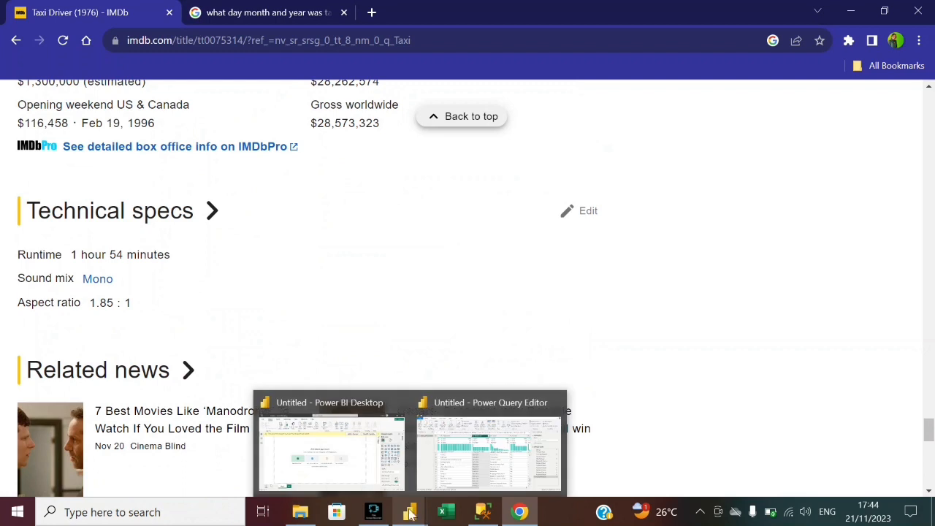
mouse_move(482, 449)
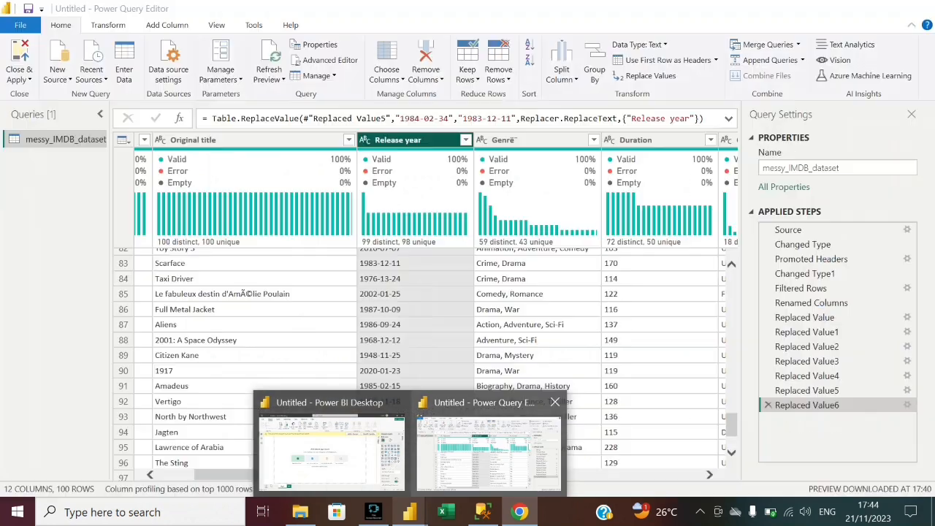
left_click(470, 473)
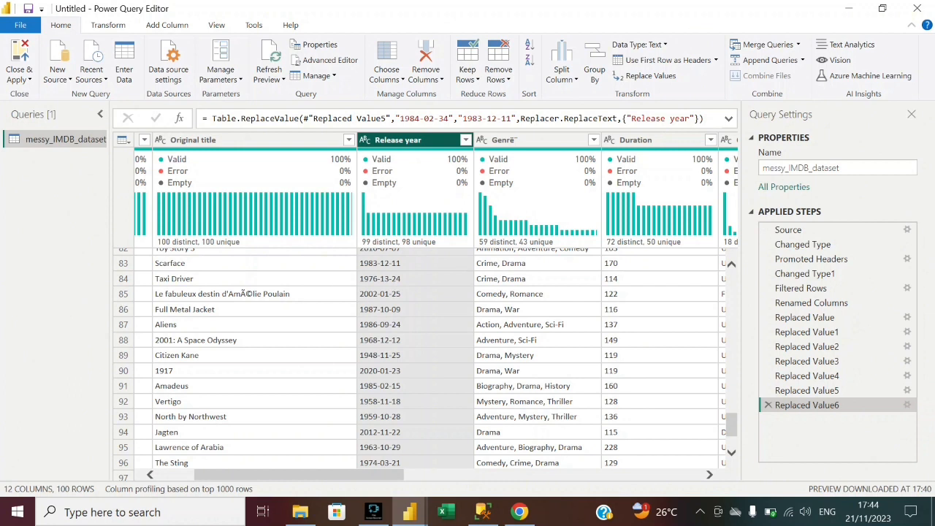
right_click(411, 140)
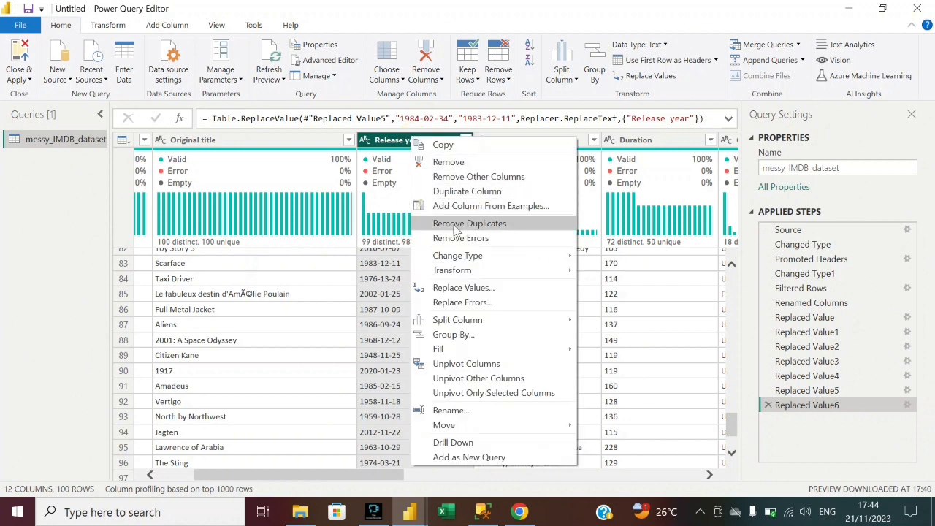
left_click(472, 289)
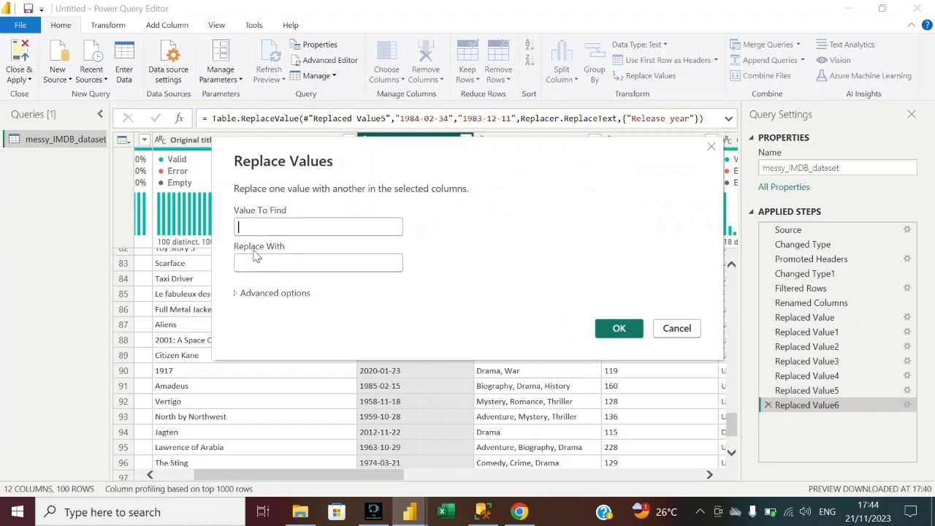
left_click_drag(273, 151, 518, 220)
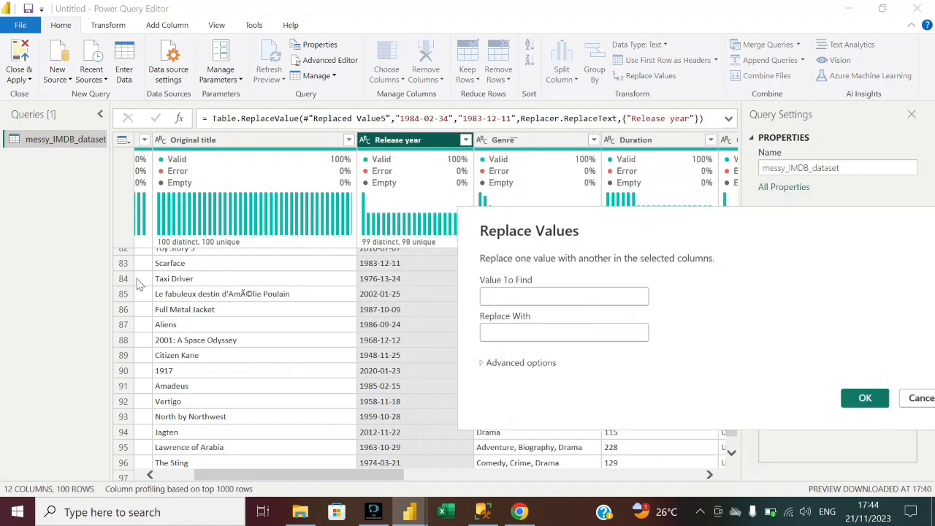
left_click(506, 291)
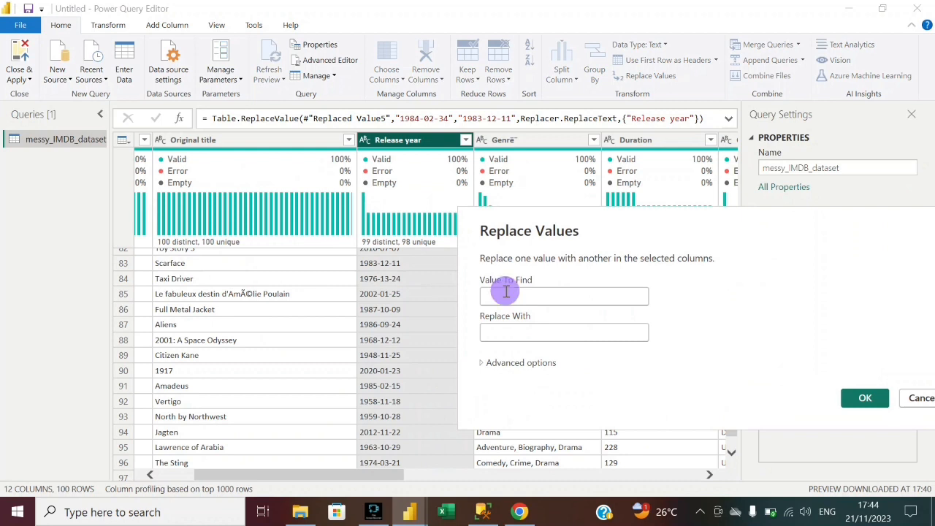
type("1976-")
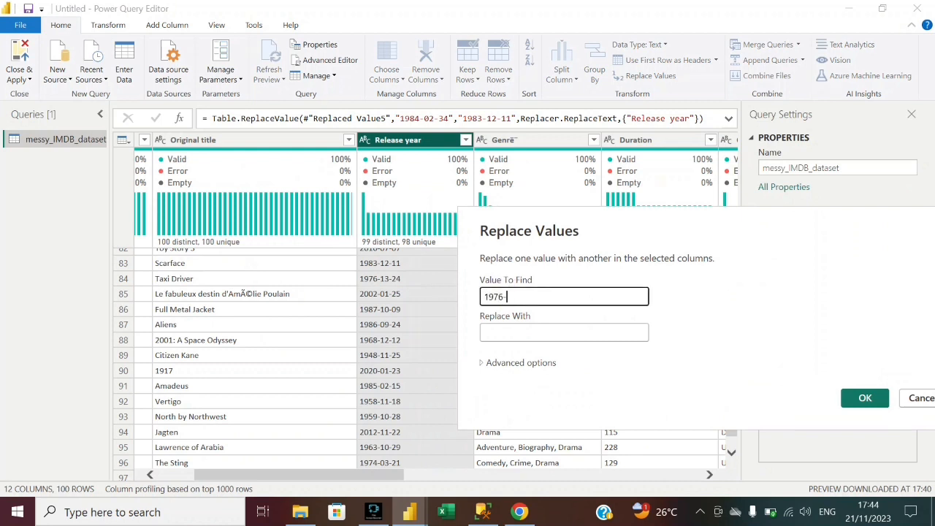
type("13-24")
left_click(509, 333)
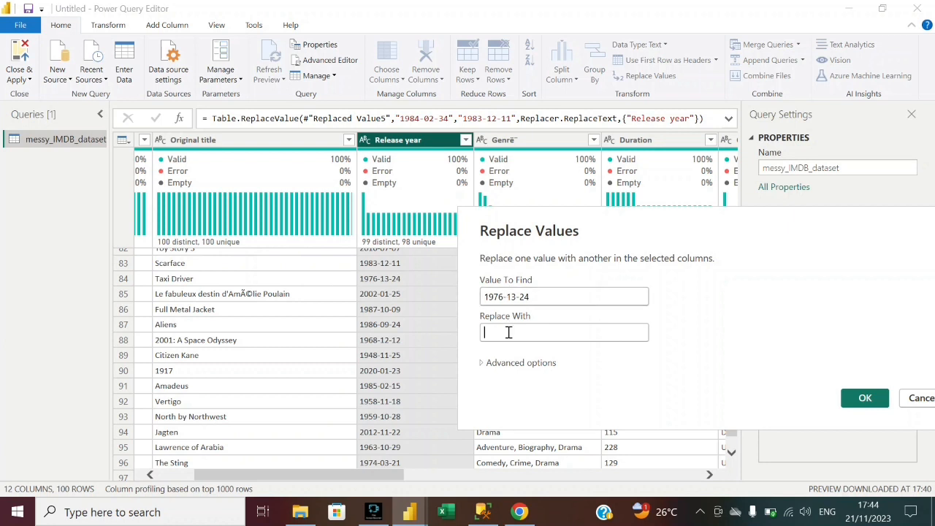
type("1976-02-07")
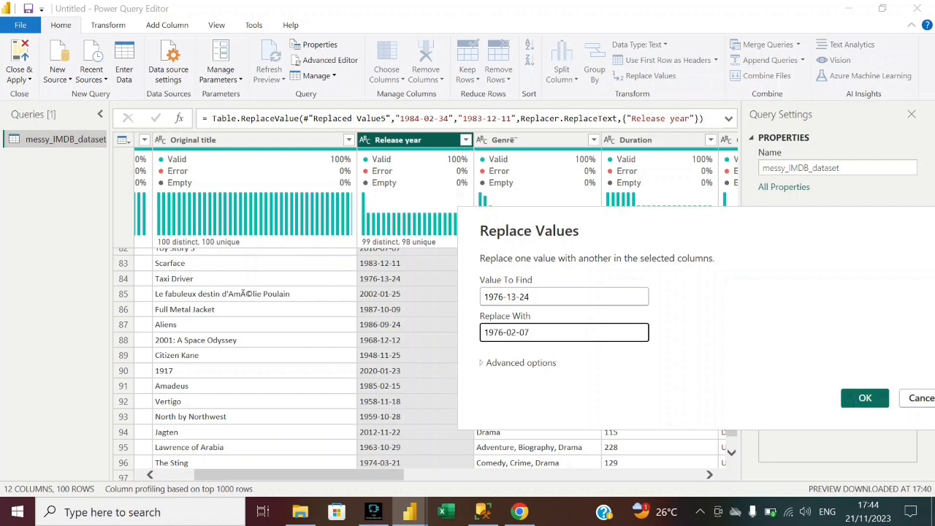
left_click(851, 398)
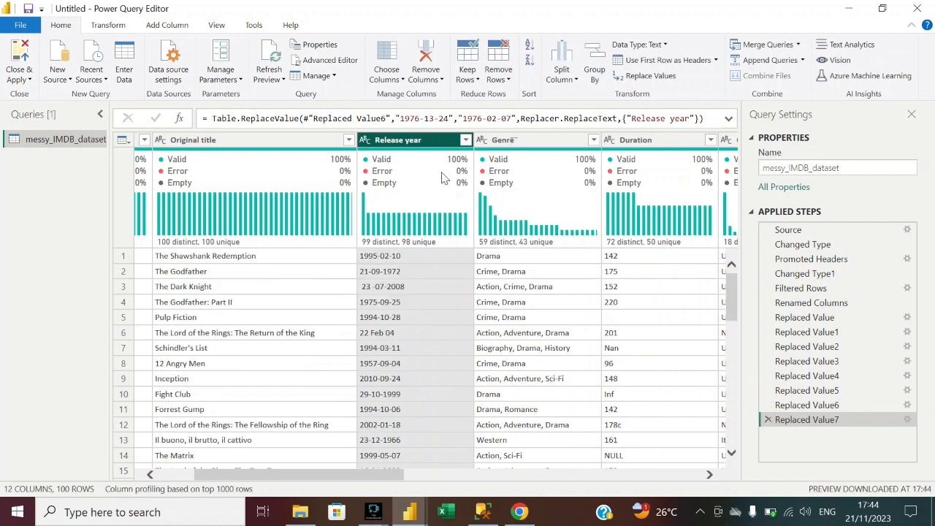
Trim the text in the Release year column and change the column's data type to Date.
left_click(427, 144)
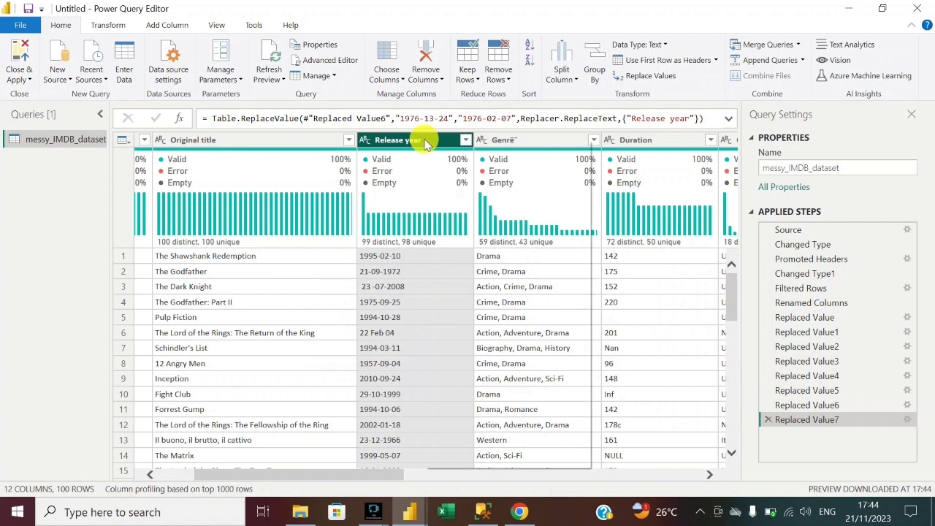
right_click(427, 144)
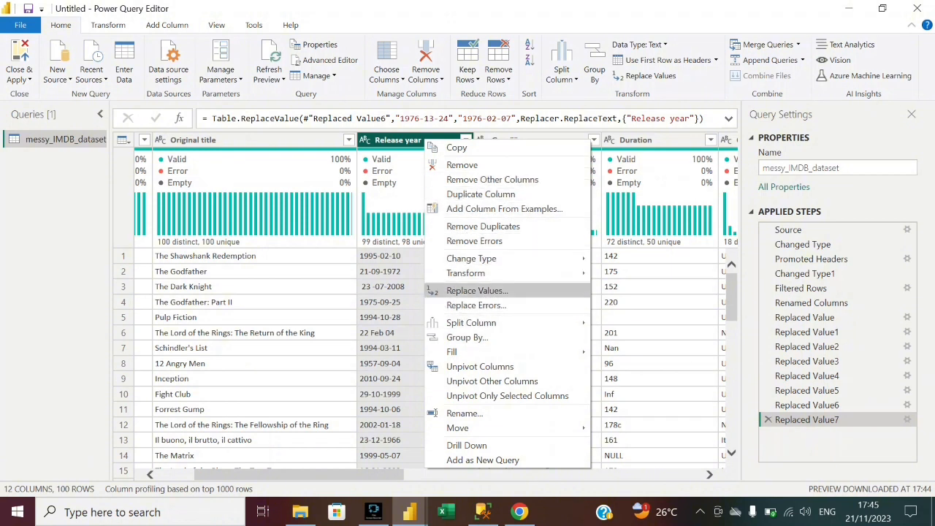
mouse_move(483, 272)
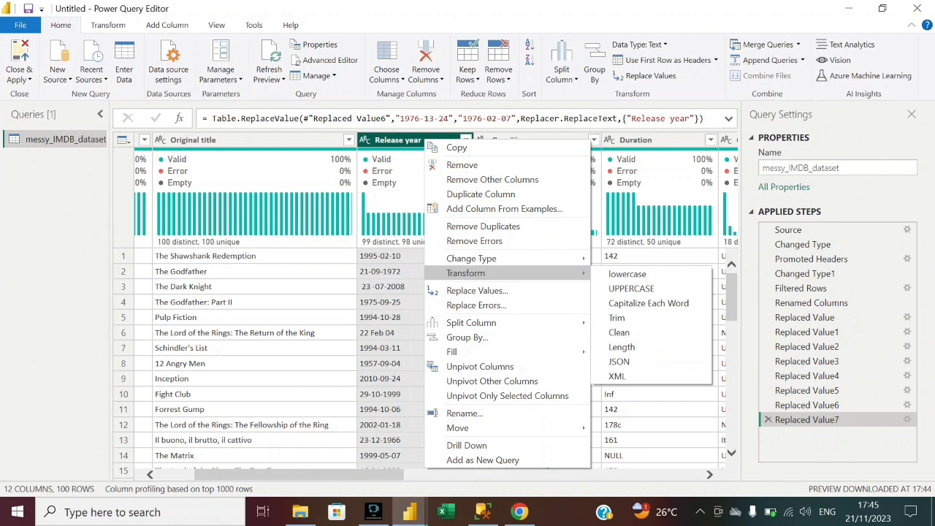
left_click(630, 323)
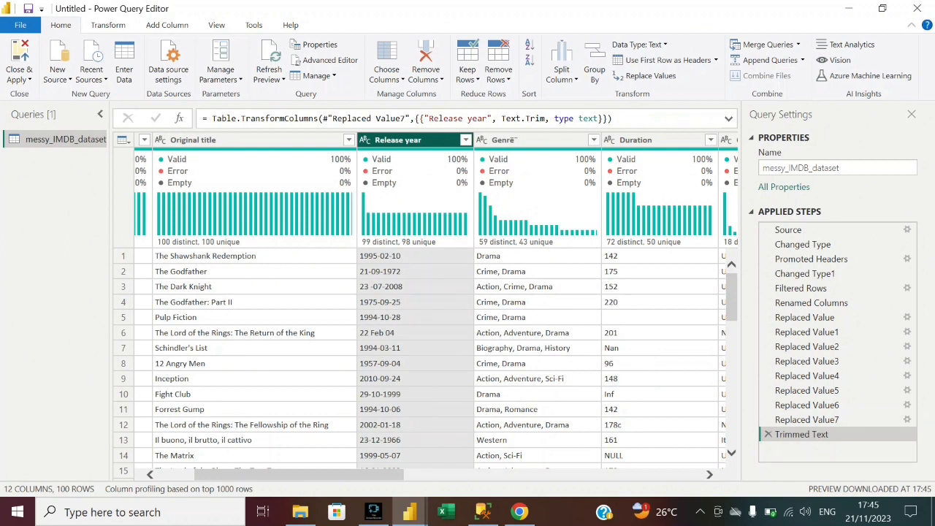
left_click(366, 140)
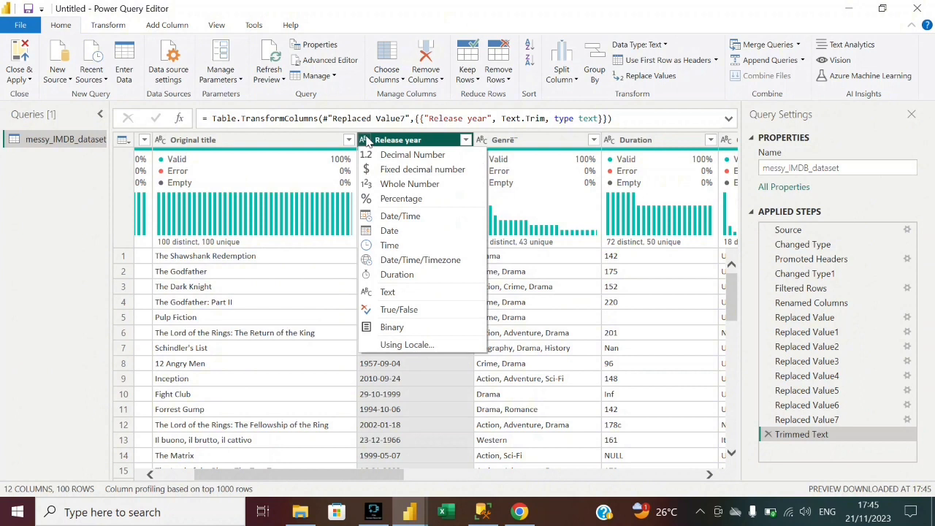
left_click(389, 234)
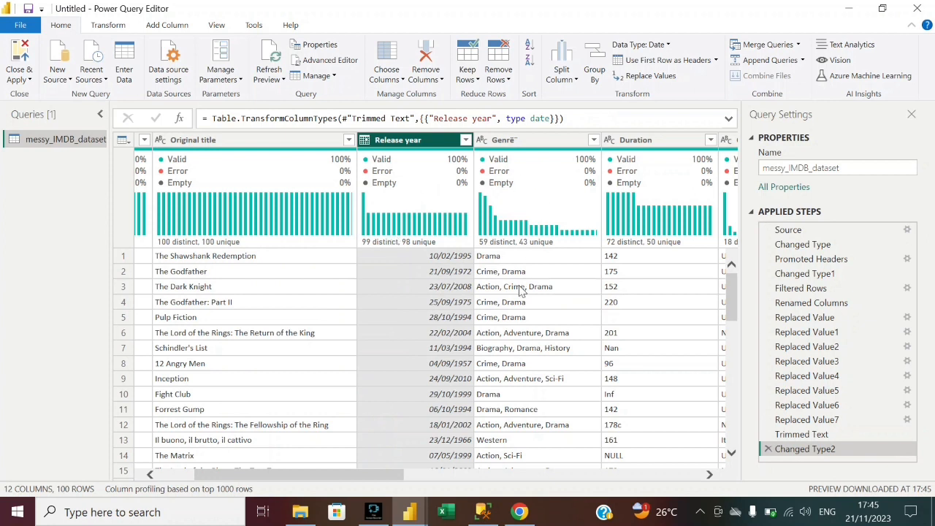
Rename the column whose header has garbled accented characters, next to Release year, as Genre.
scroll(521, 290, "right", 2)
scroll(520, 291, "right", 6)
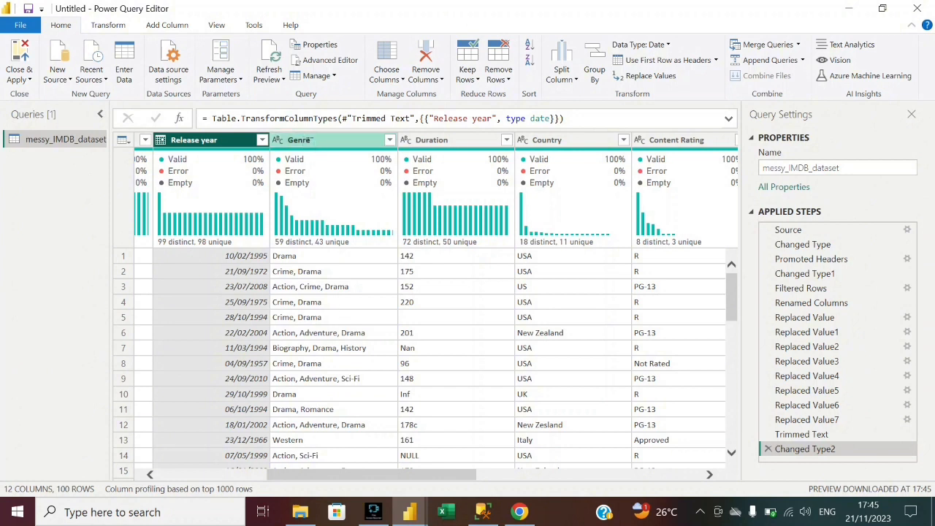
double_click(316, 145)
left_click(315, 142)
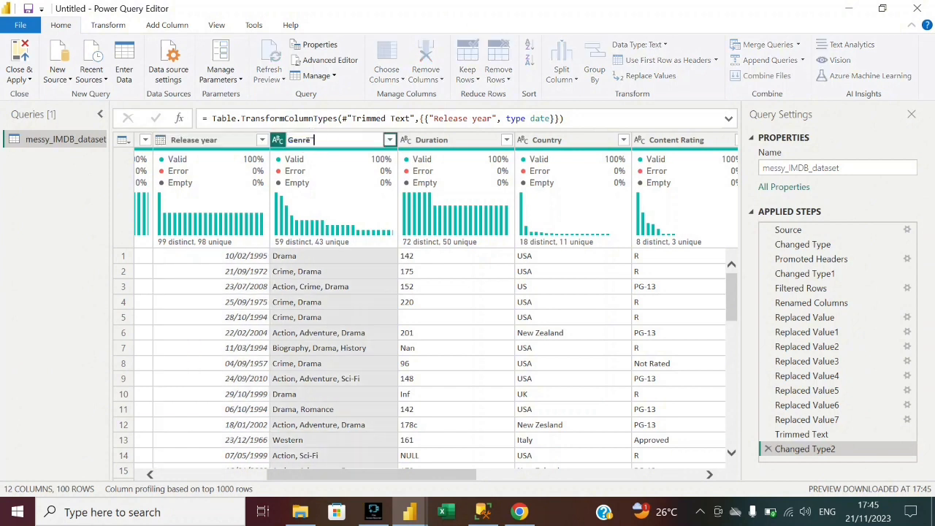
key("BackSpace")
key("BackSpace")
type("e")
key("Return")
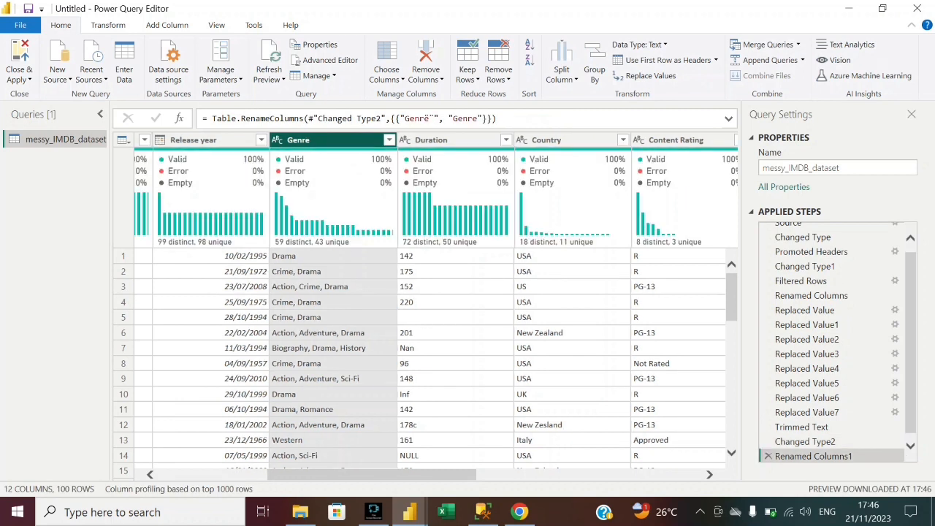
Examine the Duration column's rows and its list of distinct values for invalid, non-numeric entries.
scroll(451, 327, "right", 3)
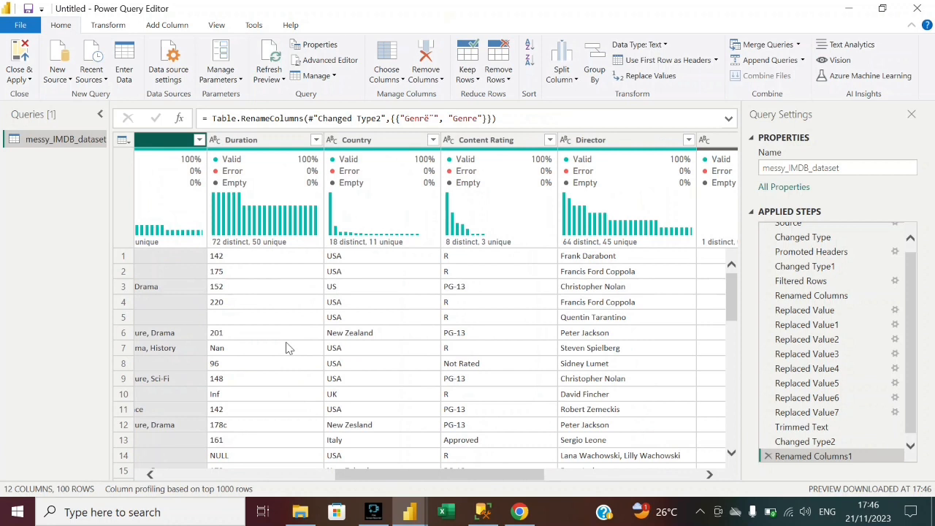
scroll(288, 348, "left", 1)
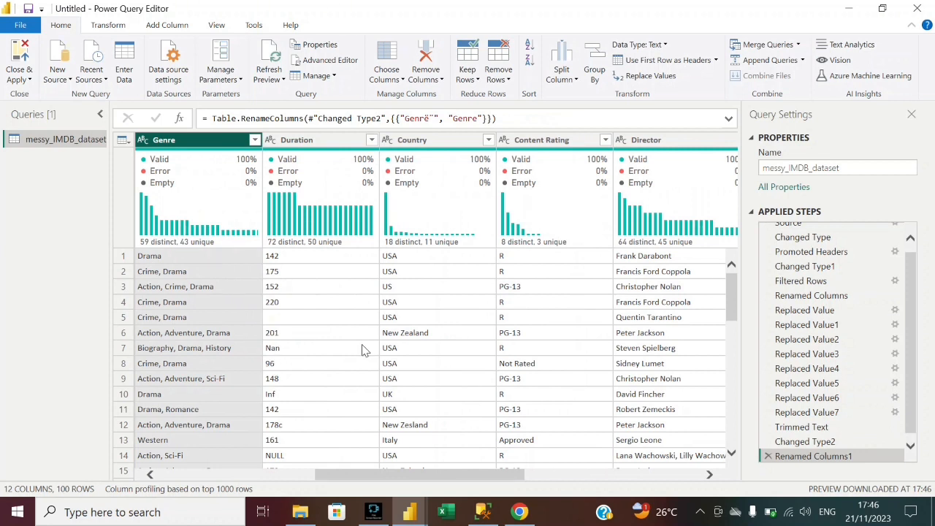
scroll(311, 405, "down", 3)
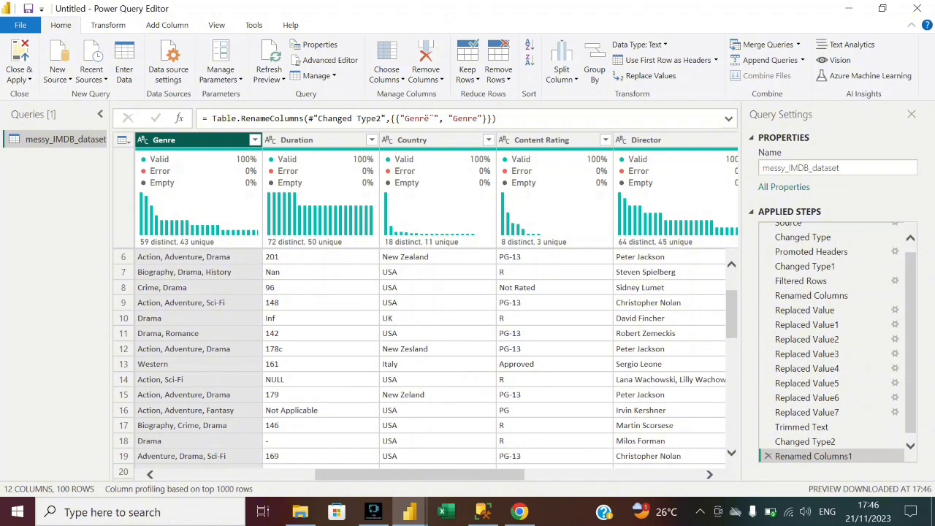
scroll(296, 442, "down", 3)
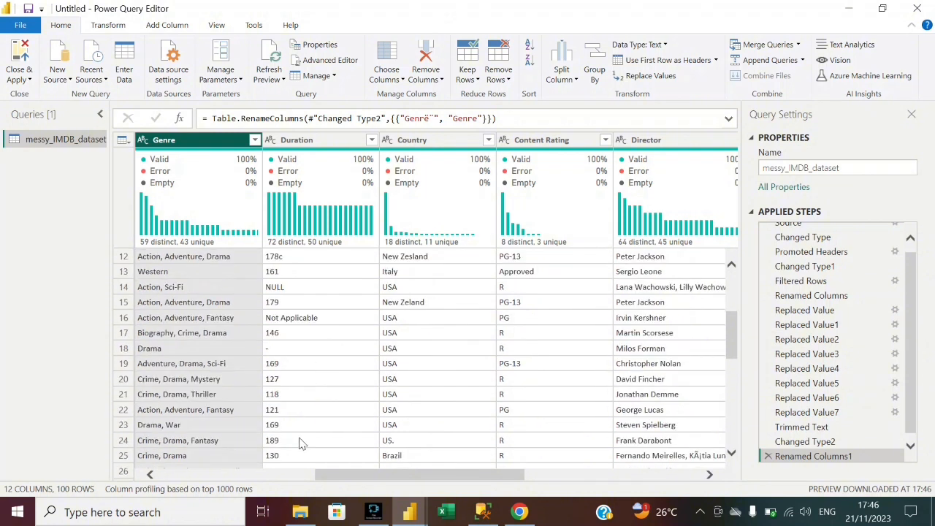
scroll(302, 439, "up", 5)
left_click(372, 139)
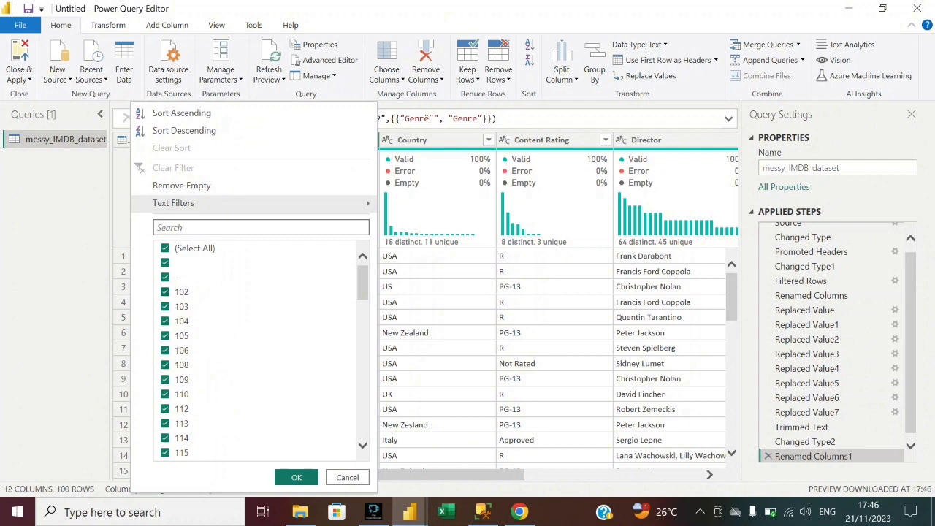
scroll(197, 374, "down", 1)
scroll(197, 375, "down", 7)
scroll(197, 374, "up", 10)
scroll(206, 390, "down", 10)
scroll(206, 395, "down", 6)
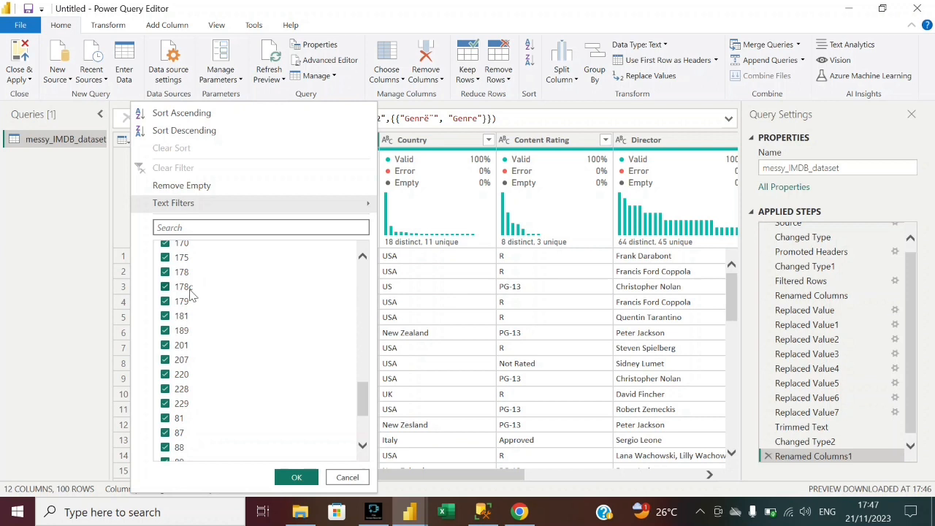
left_click(77, 278)
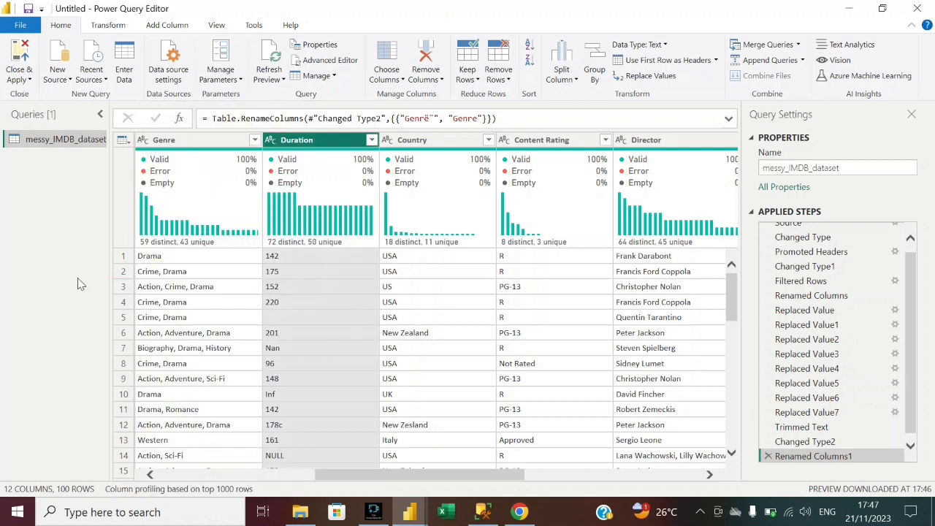
Replace the value 178c with 178 in the Duration column.
right_click(314, 137)
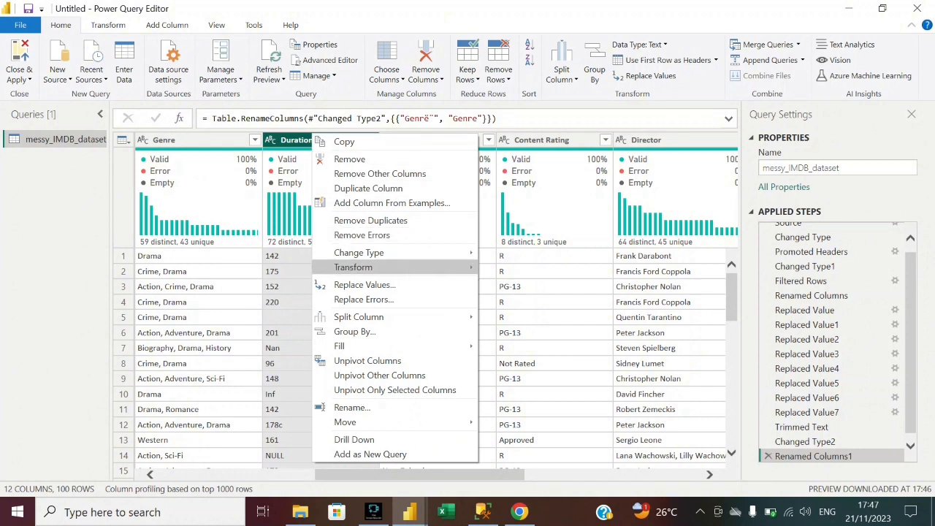
left_click(380, 285)
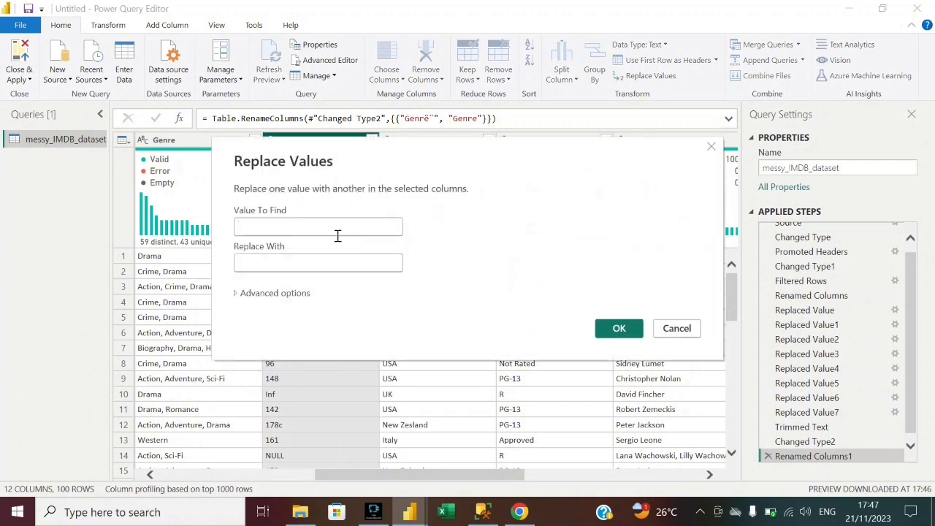
left_click(285, 230)
type("178c")
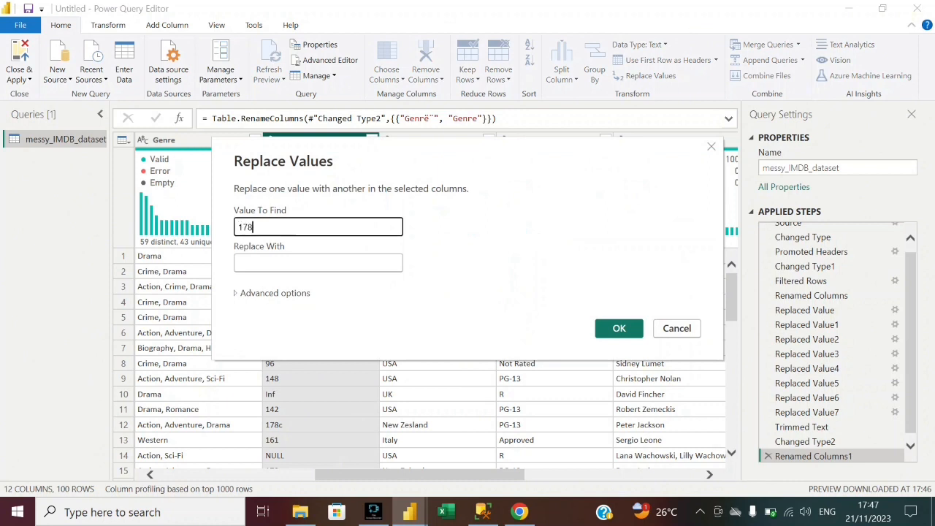
left_click(269, 261)
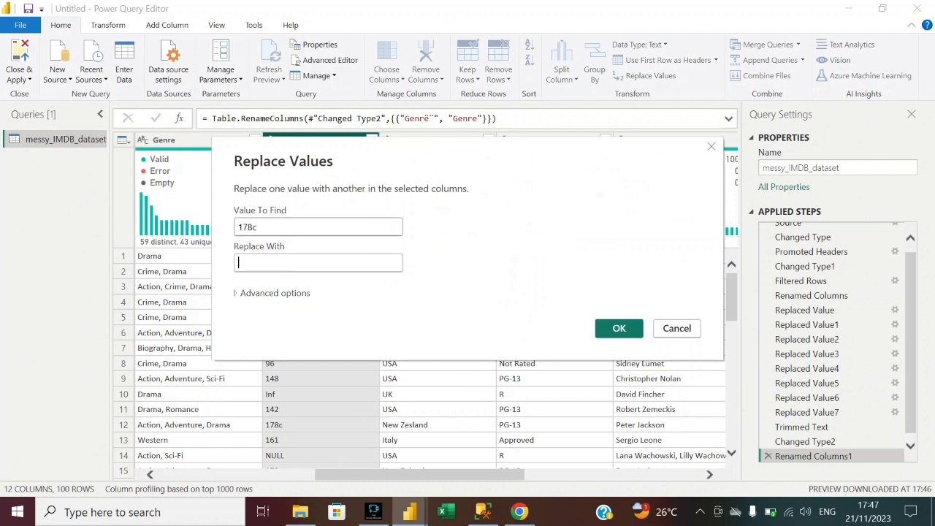
type("178")
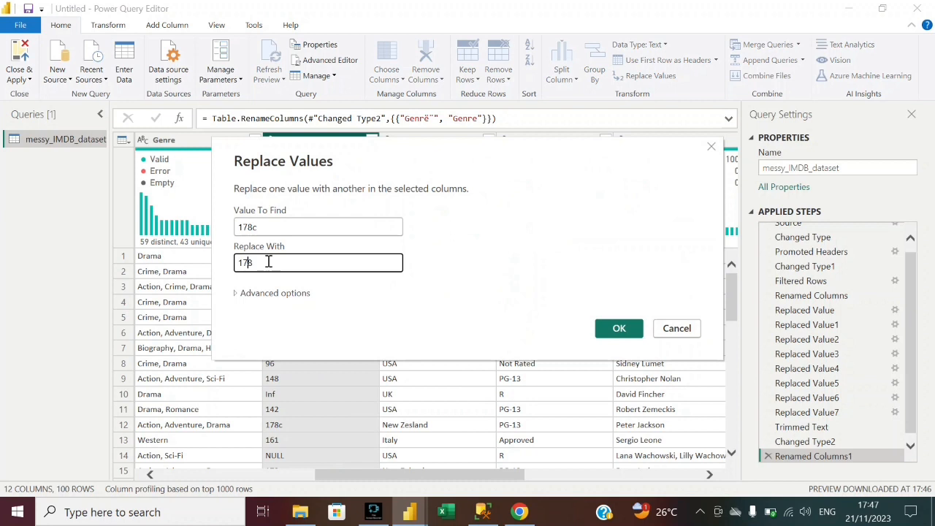
key("Return")
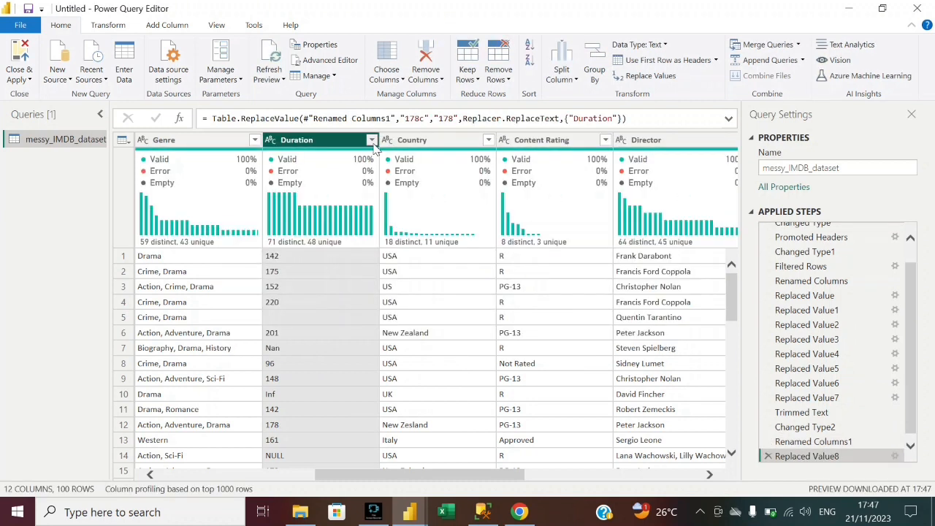
Examine the Duration column's list of distinct values for remaining non-numeric entries.
left_click(371, 140)
scroll(264, 374, "down", 5)
scroll(265, 374, "down", 12)
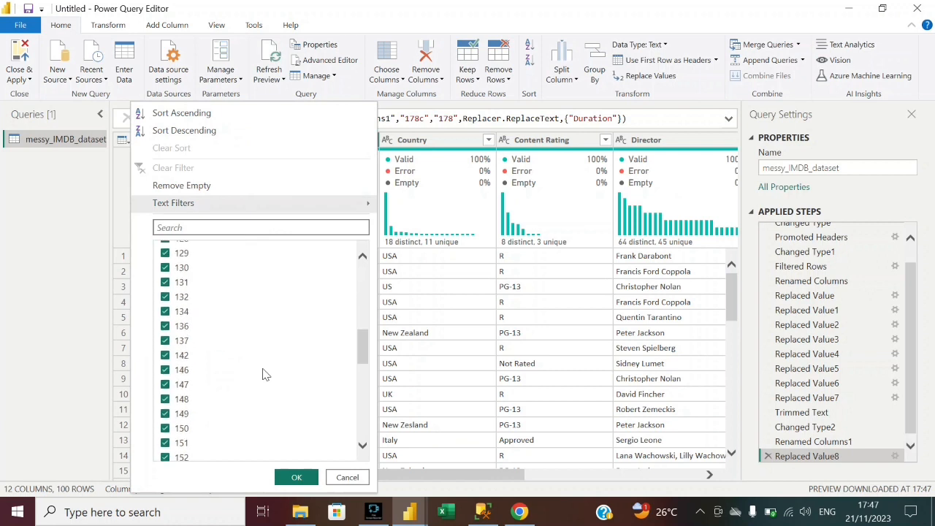
scroll(265, 375, "down", 4)
scroll(265, 374, "down", 1)
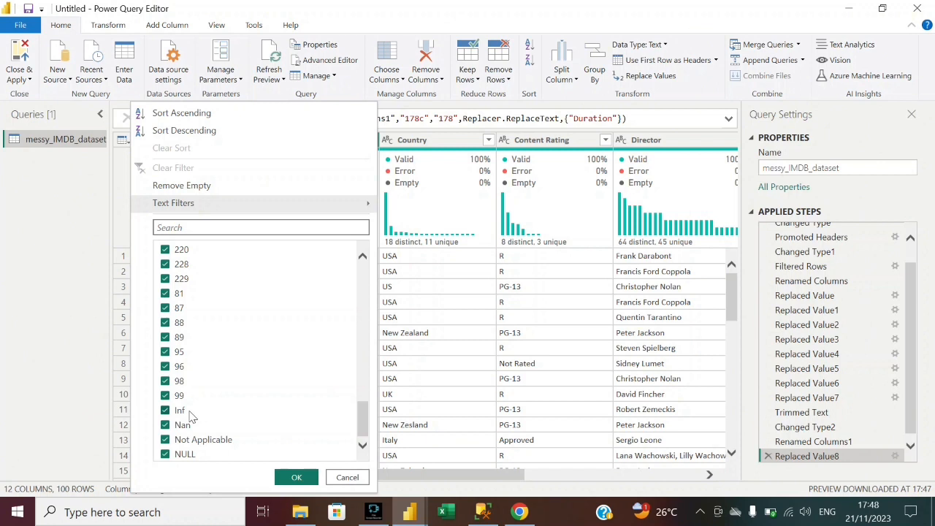
Switch to Chrome and examine the Taxi Driver IMDb page for the film's runtime.
left_click(527, 518)
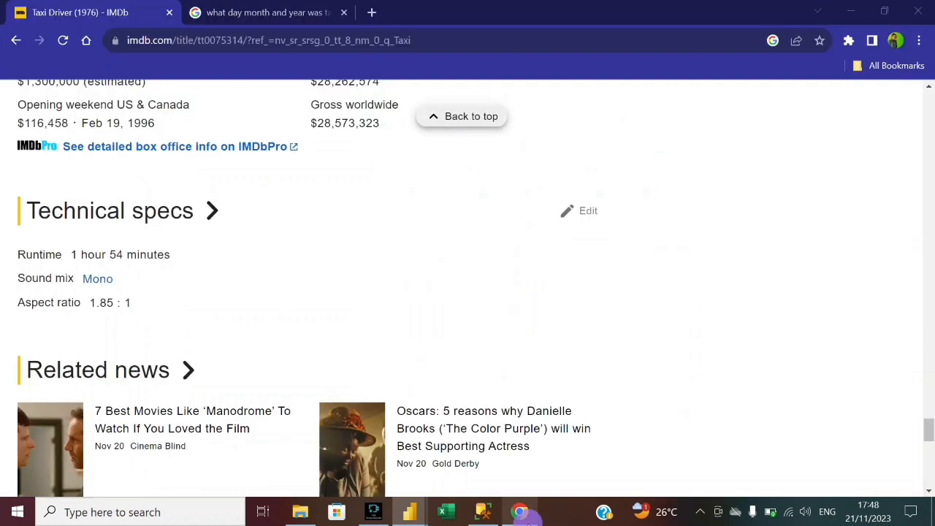
scroll(346, 182, "up", 15)
scroll(347, 182, "down", 10)
scroll(345, 183, "up", 1)
scroll(345, 184, "down", 3)
scroll(346, 183, "down", 2)
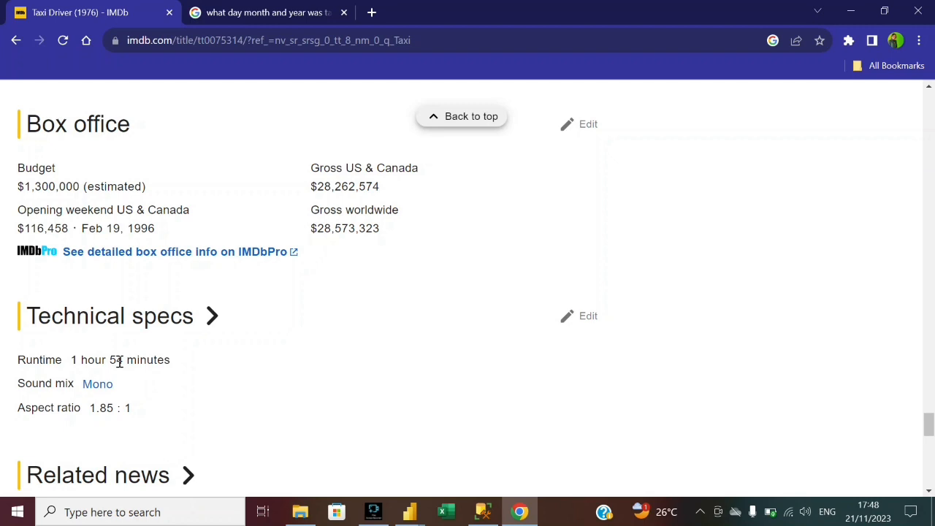
scroll(119, 361, "up", 20)
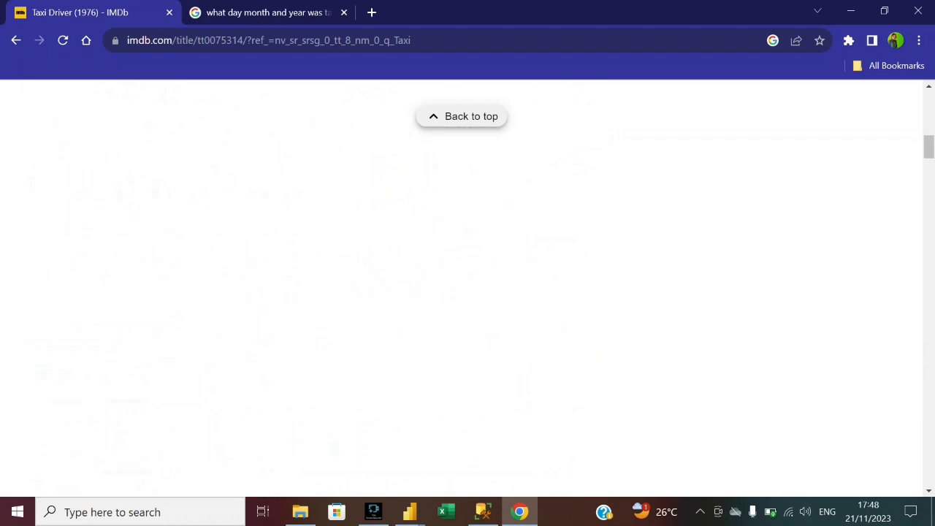
scroll(119, 361, "up", 5)
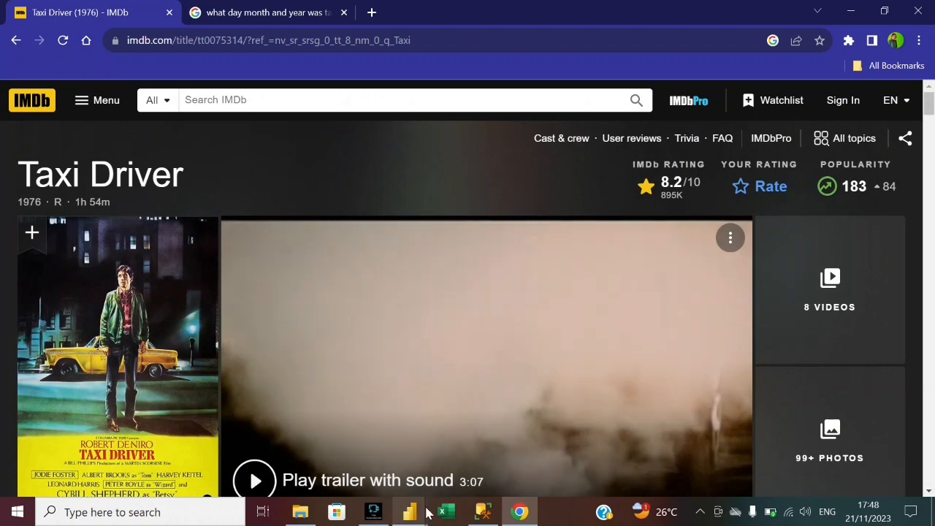
Switch back to Power Query Editor and replace the value Inf with an empty value in the Duration column.
mouse_move(417, 507)
left_click(462, 465)
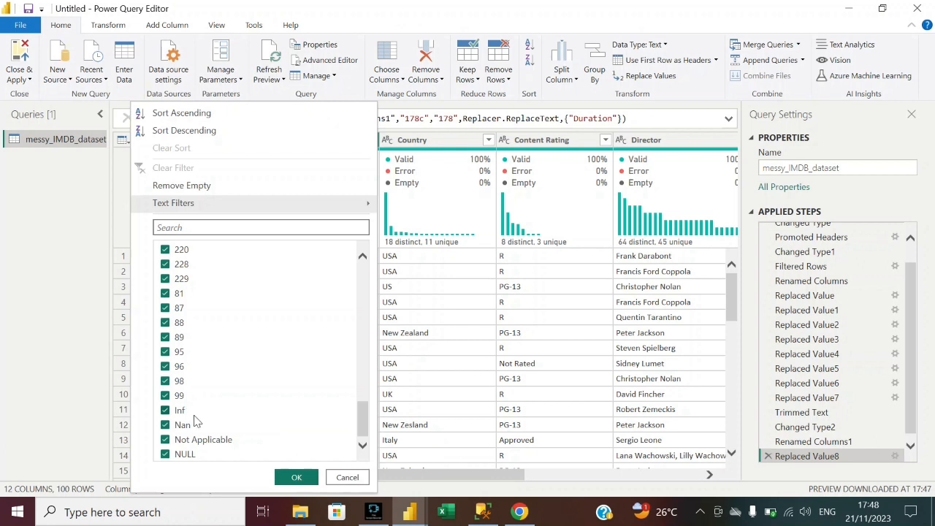
left_click(68, 400)
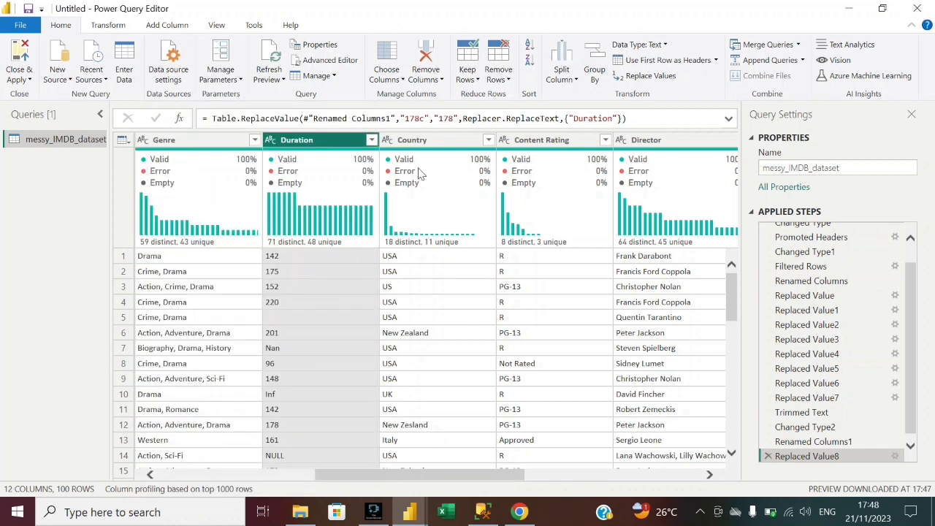
right_click(318, 141)
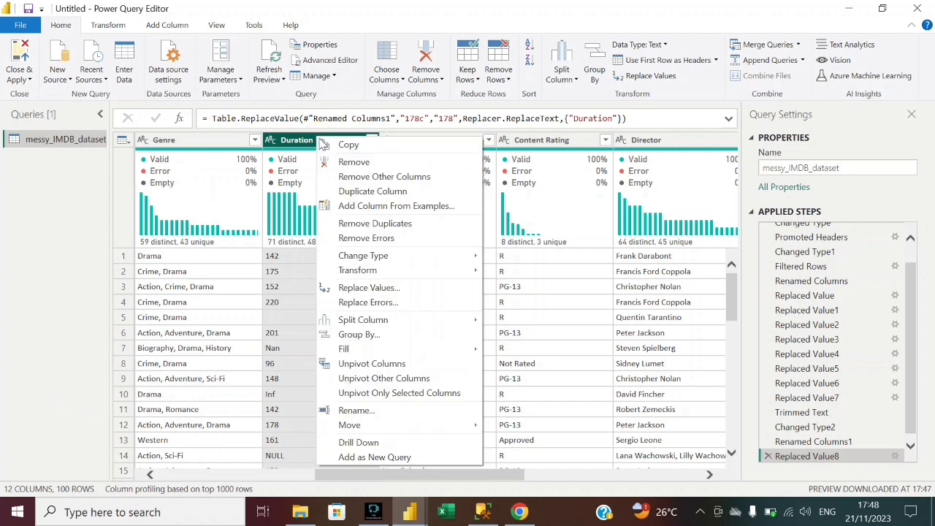
left_click(373, 289)
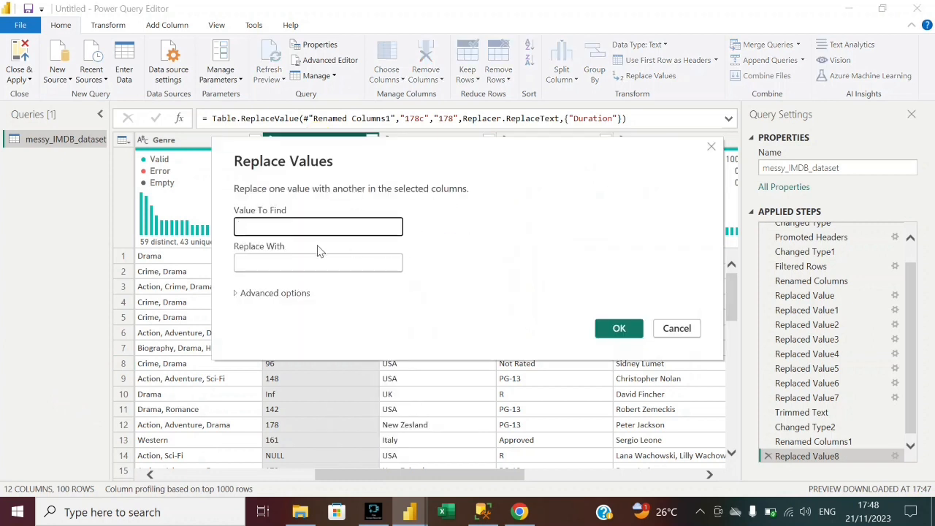
type("Inf")
left_click(304, 262)
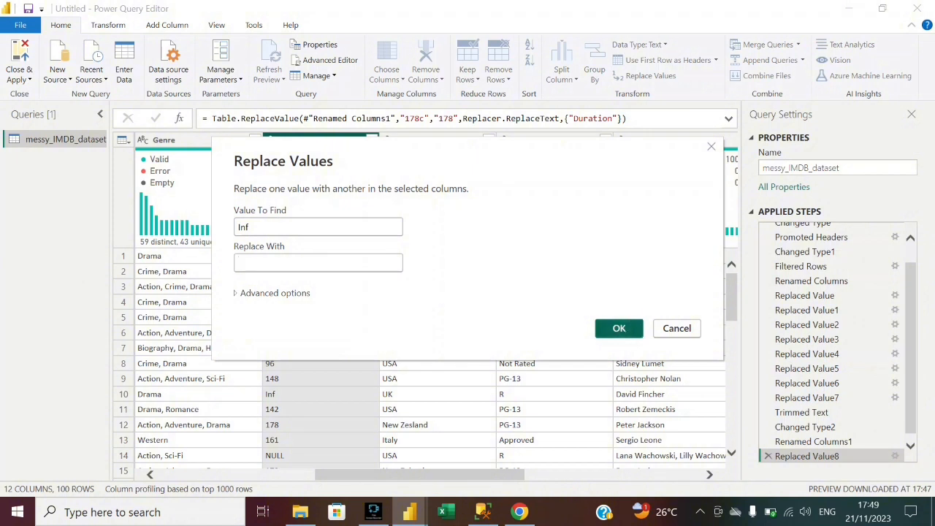
left_click(619, 328)
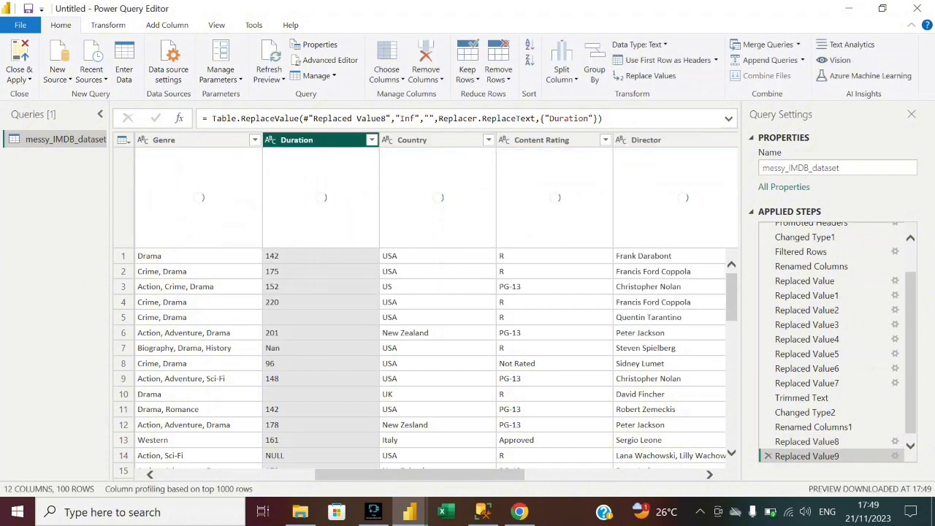
Check the Duration column's remaining distinct values and replace Nan with an empty value in that column.
left_click(371, 139)
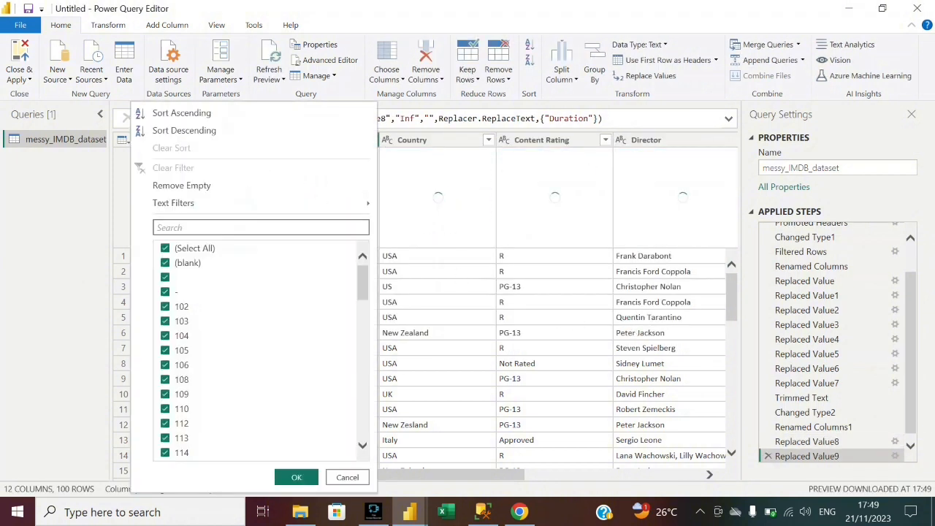
scroll(308, 367, "down", 15)
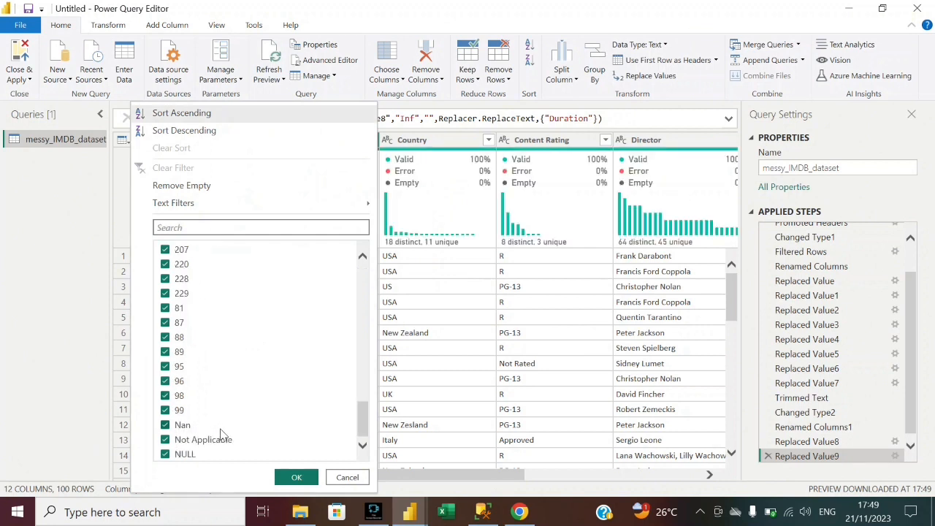
left_click(49, 395)
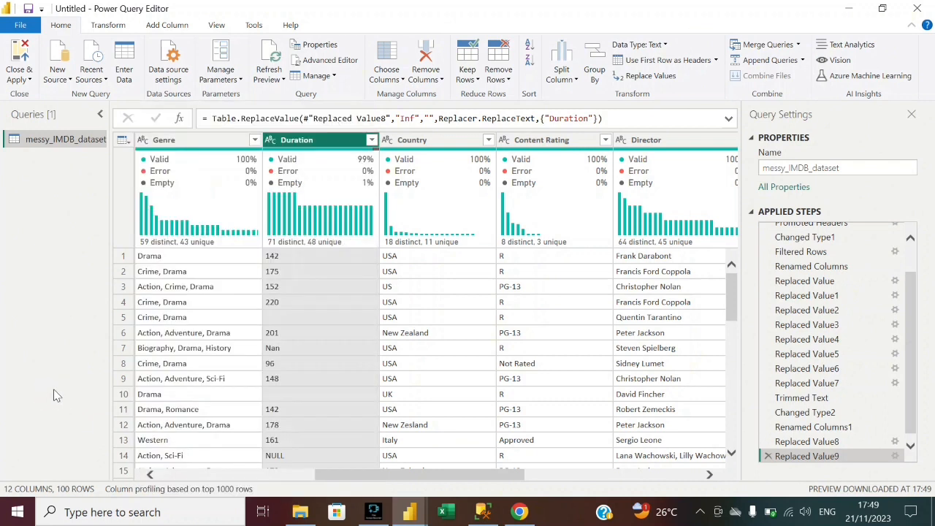
right_click(318, 141)
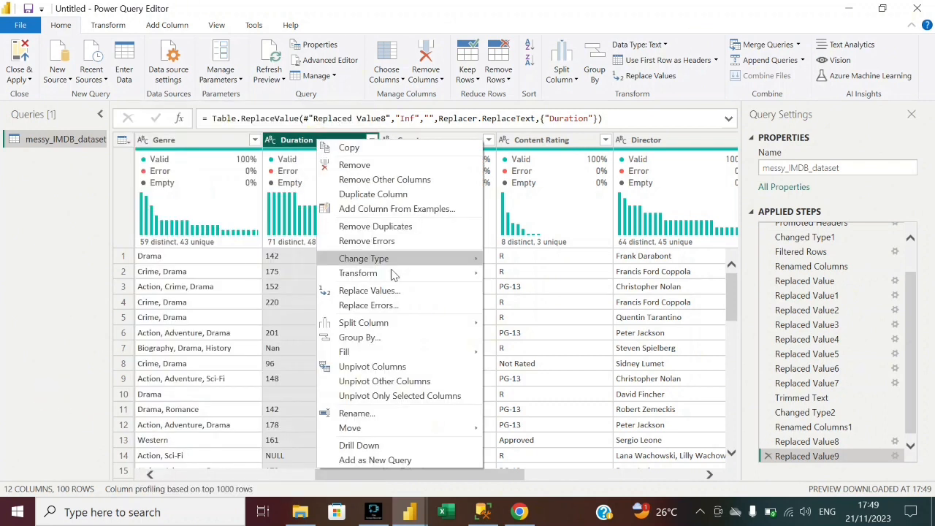
left_click(369, 290)
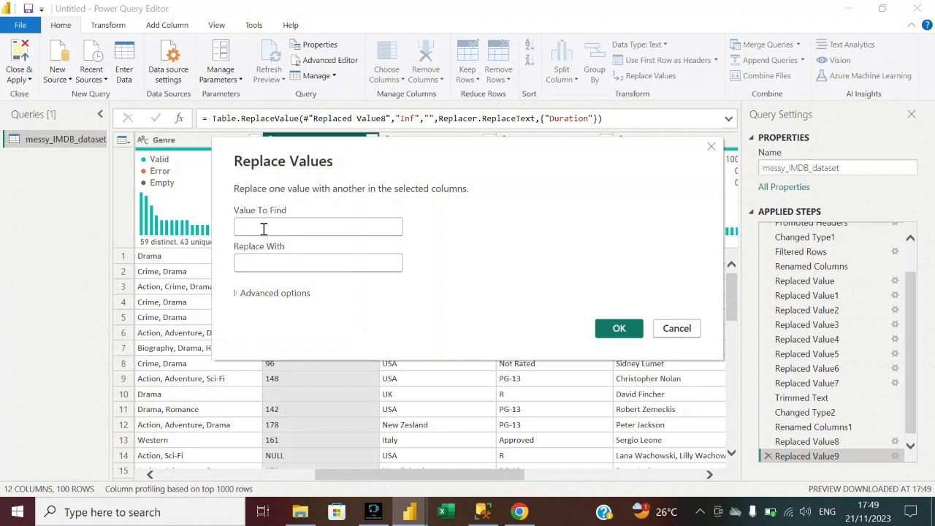
left_click(261, 228)
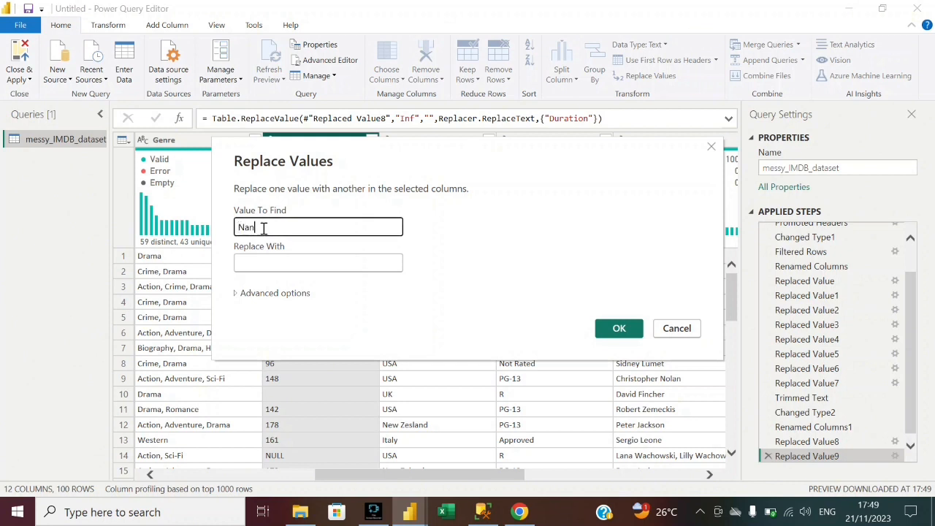
left_click(634, 331)
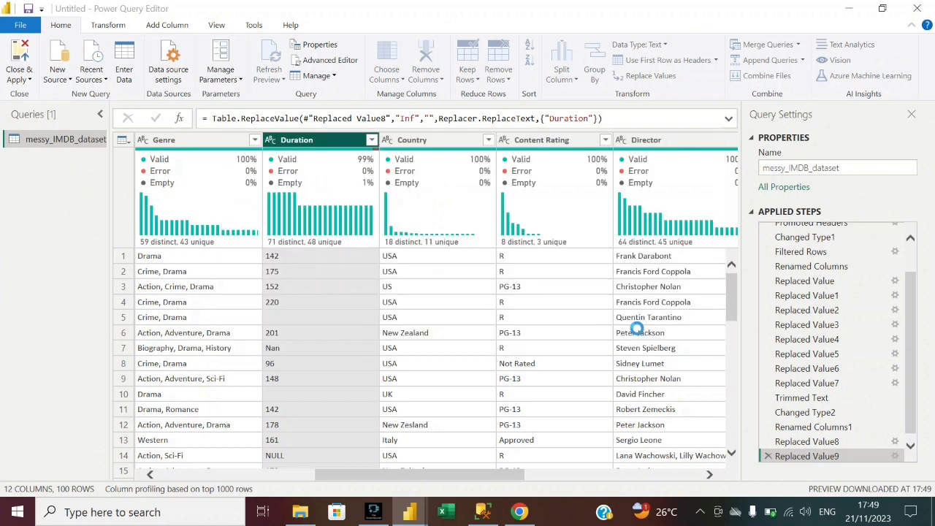
Replace the value Not Applicable with an empty value in the Duration column.
right_click(336, 146)
left_click(406, 294)
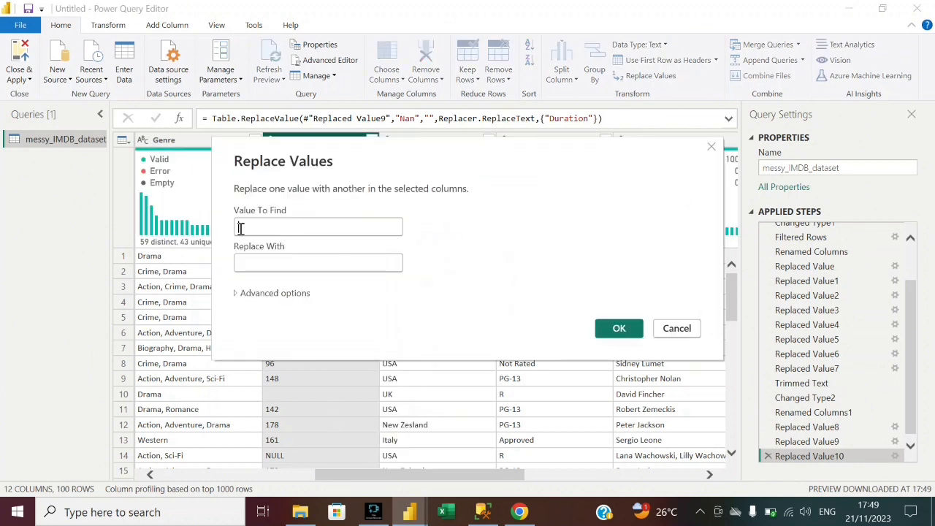
left_click(250, 228)
type("N")
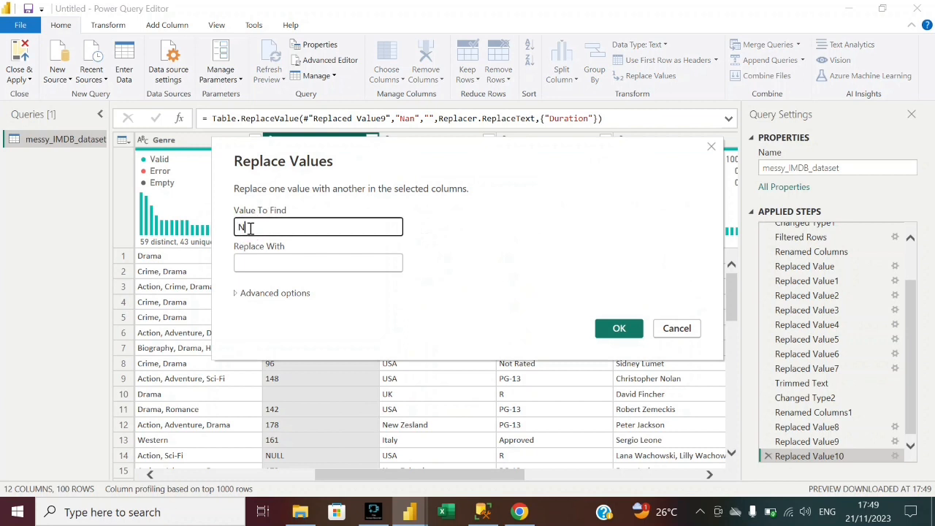
type("ot Applicable")
left_click(620, 329)
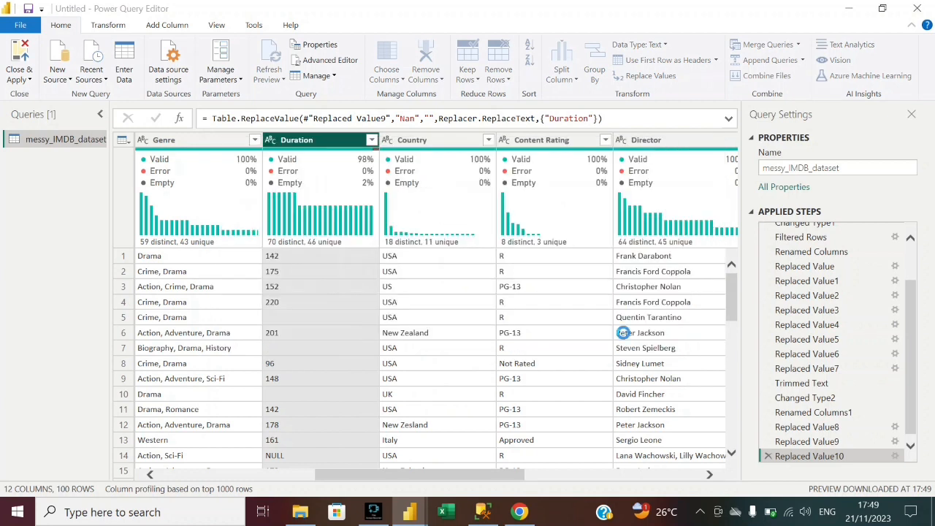
Replace the value NULL with an empty value in the Duration column.
right_click(335, 142)
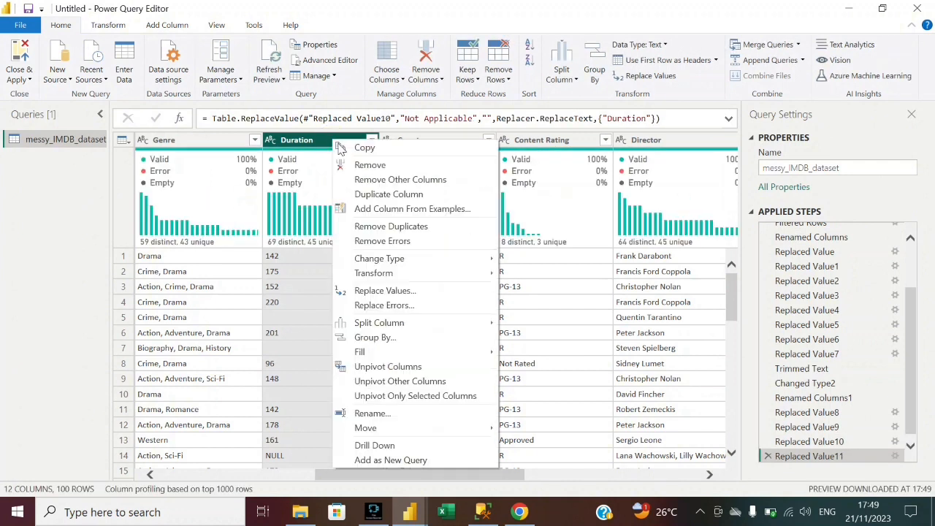
left_click(389, 287)
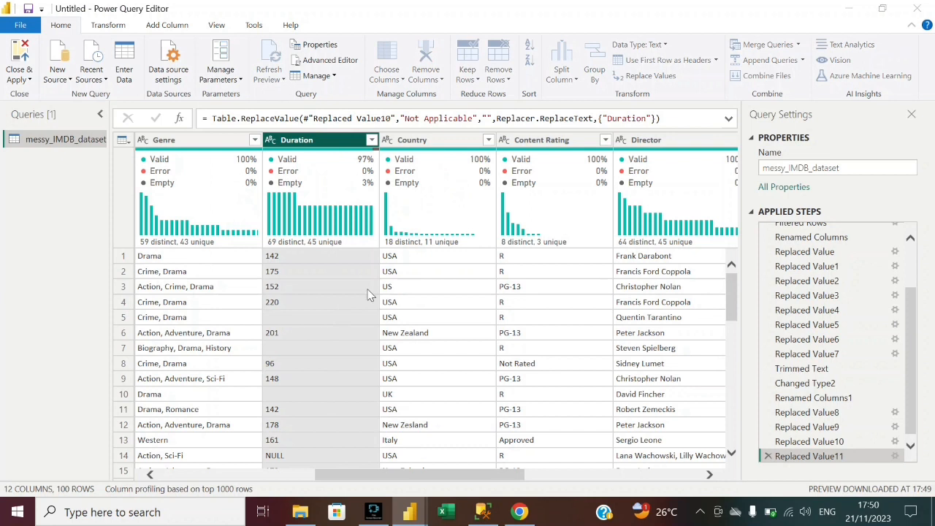
left_click(276, 229)
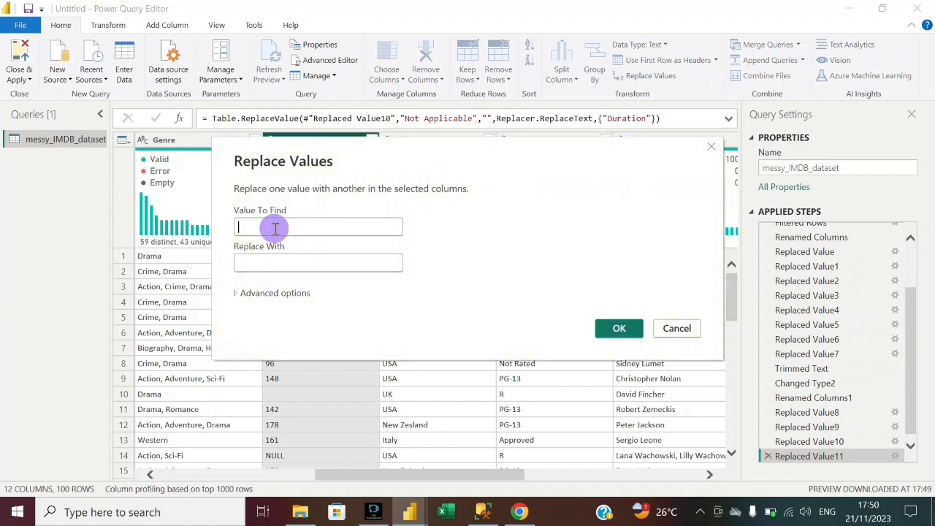
type("NULL")
left_click(619, 328)
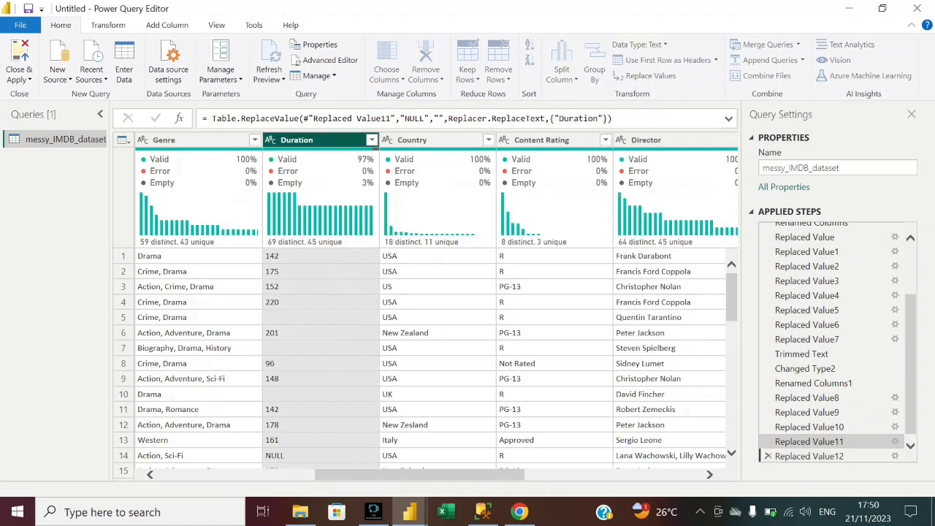
left_click(304, 144)
right_click(304, 144)
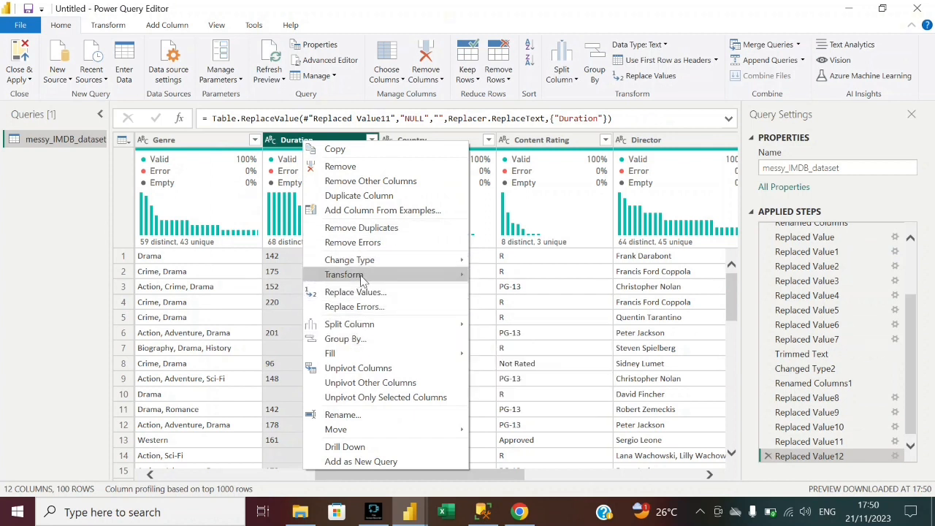
mouse_move(337, 353)
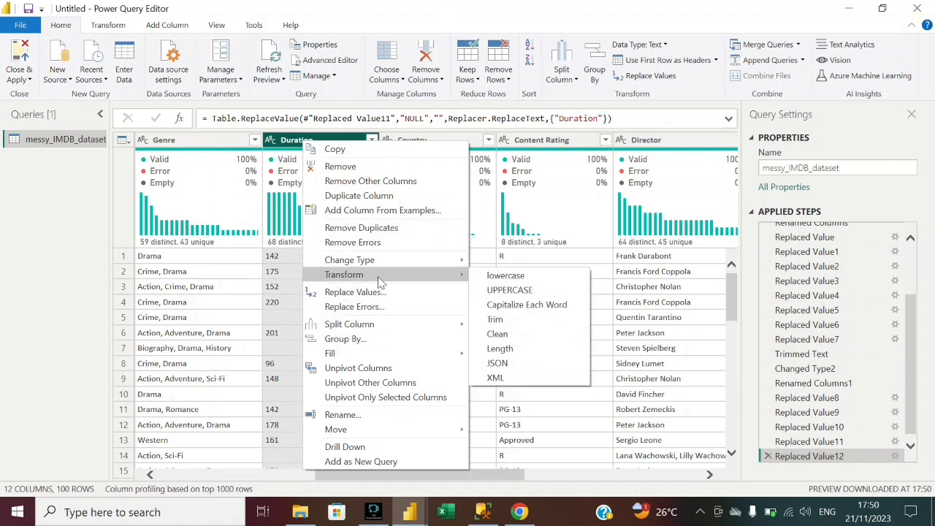
key("Escape")
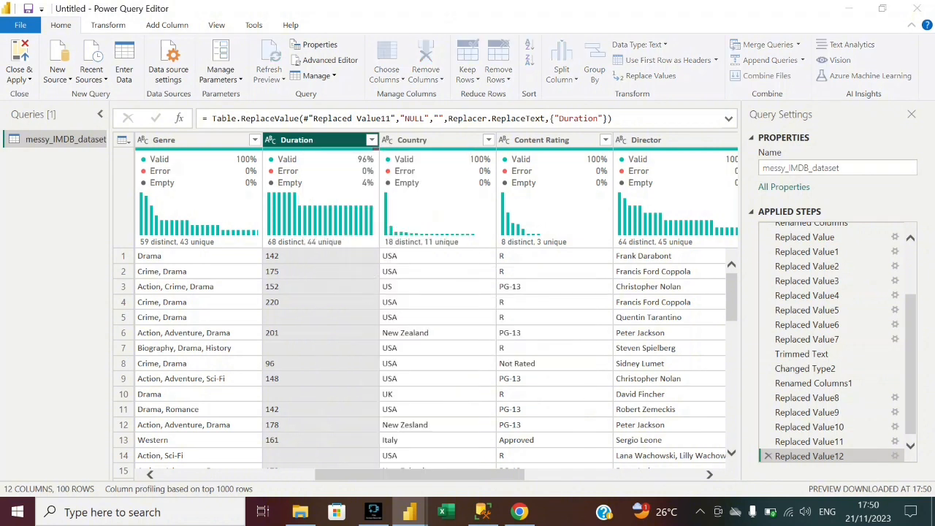
Replace the value - with an empty value in the Duration column and trim the column's text.
type("-")
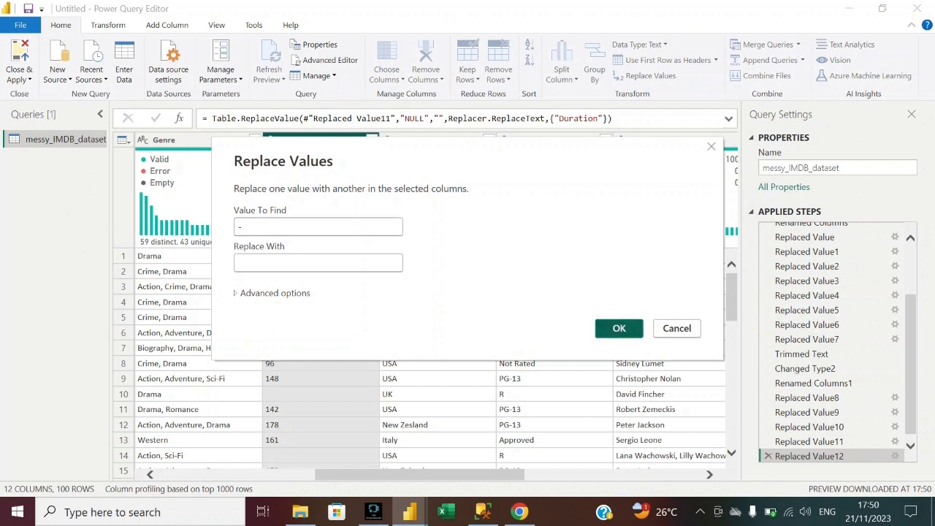
left_click(619, 328)
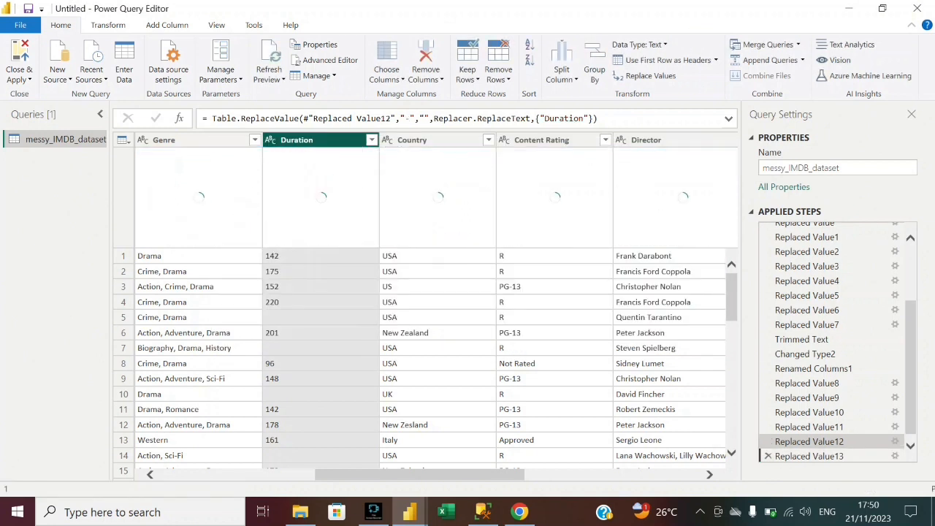
right_click(311, 141)
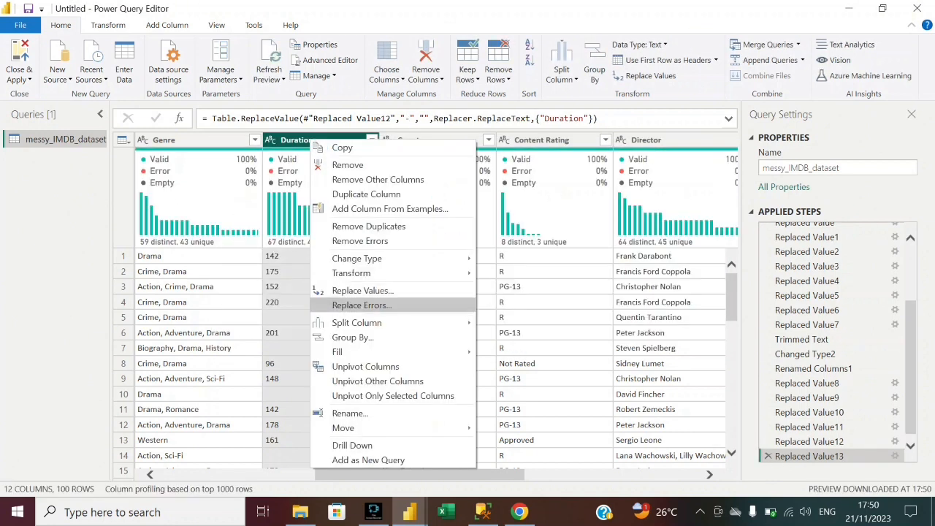
mouse_move(457, 284)
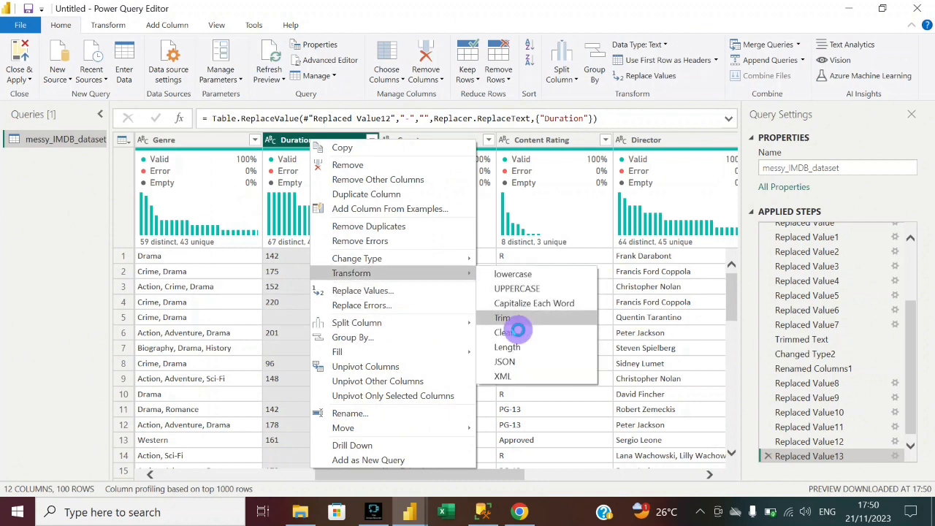
left_click(510, 320)
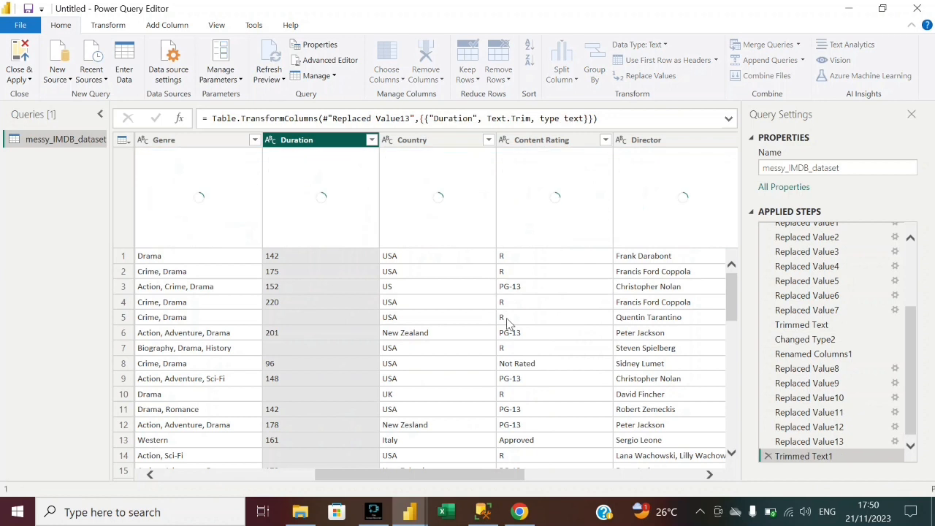
Check the Duration column's distinct values and change the column's data type to Whole Number.
left_click(372, 141)
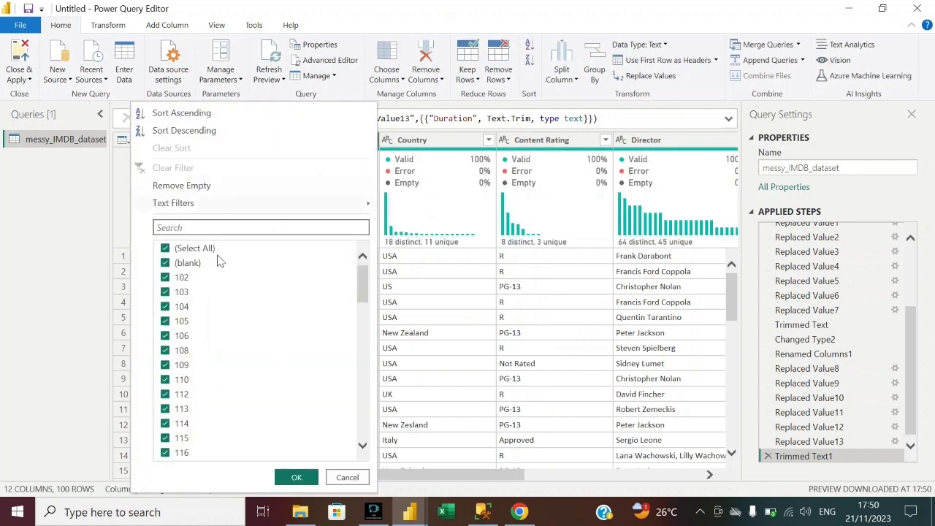
scroll(209, 312, "down", 15)
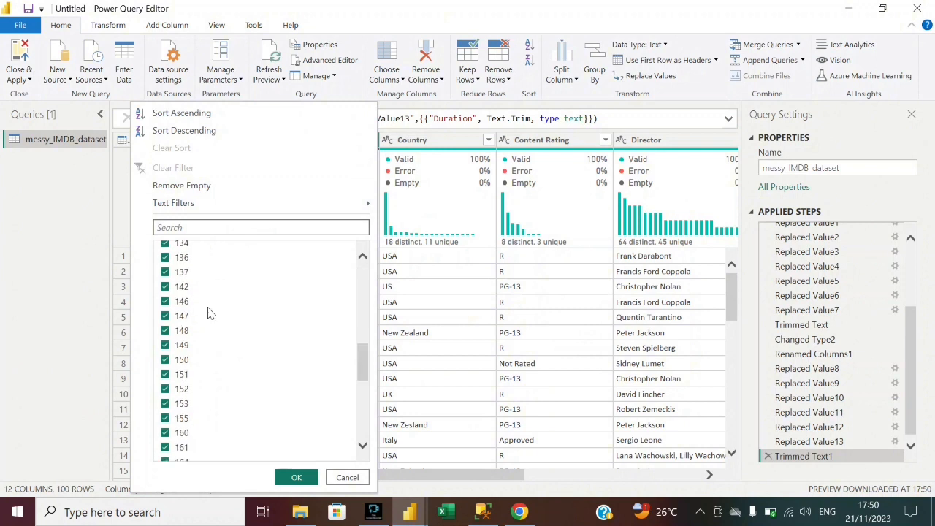
scroll(209, 313, "up", 15)
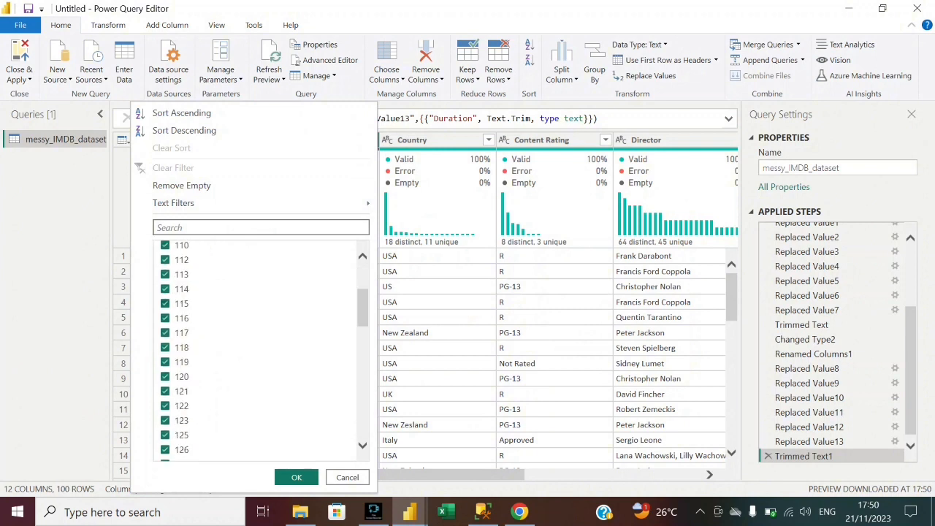
left_click(73, 278)
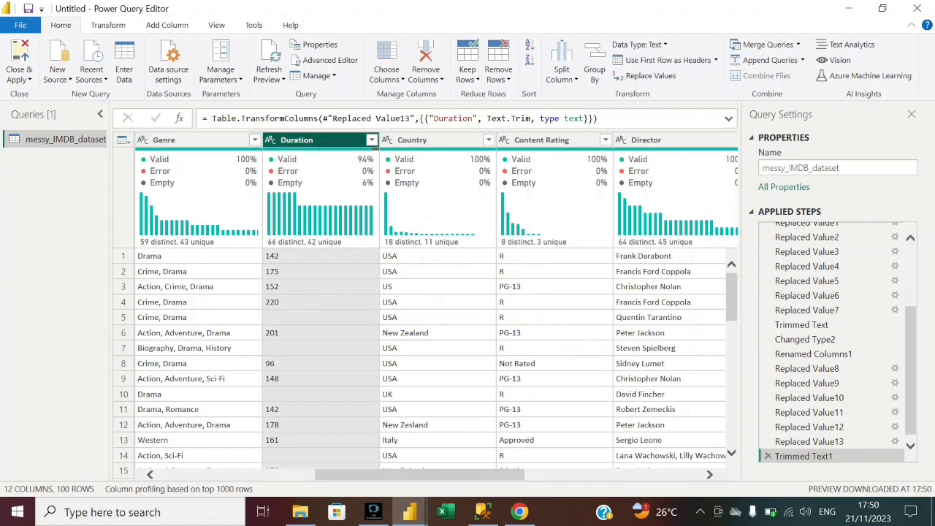
left_click(270, 142)
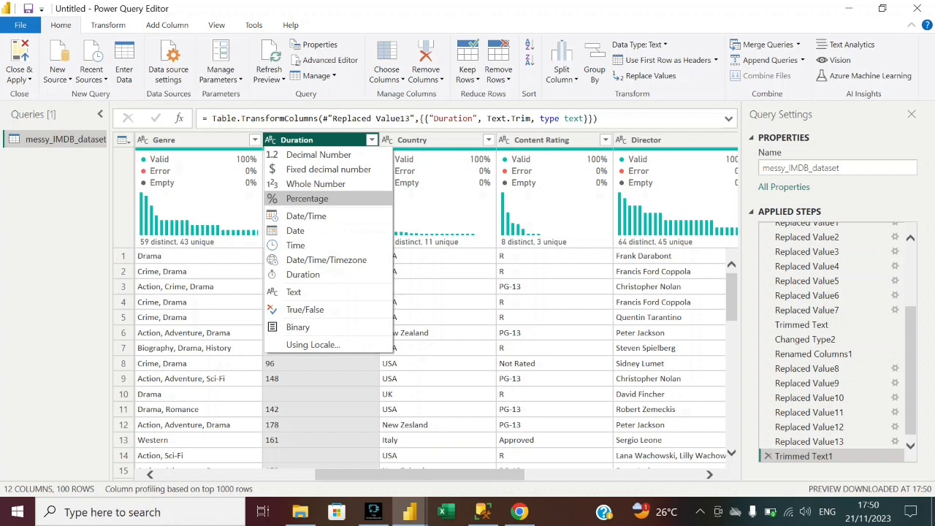
left_click(323, 184)
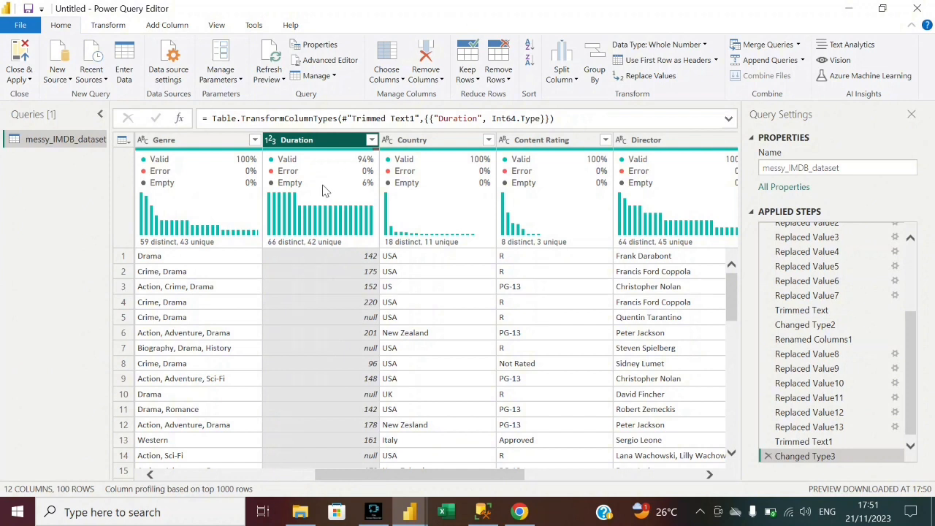
Examine the Country column's distinct values for misspelled or inconsistent country names.
scroll(424, 302, "right", 5)
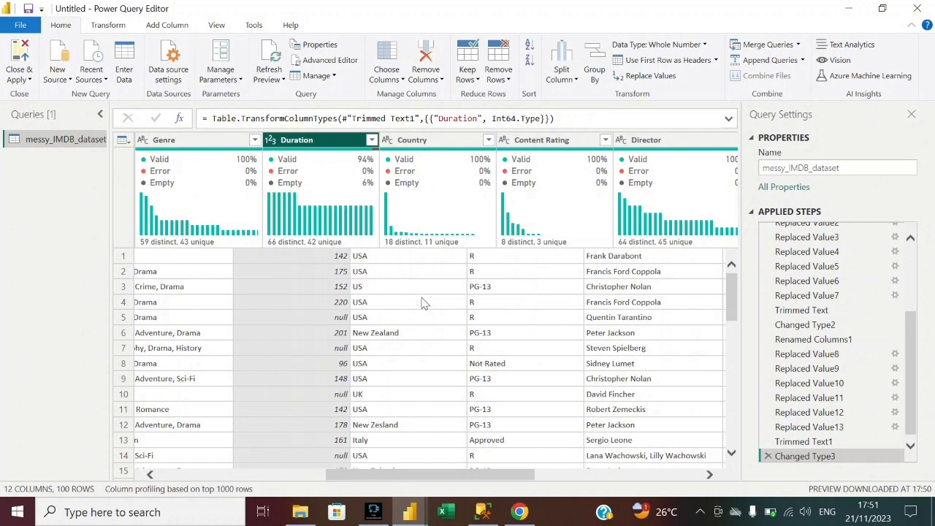
scroll(424, 303, "right", 3)
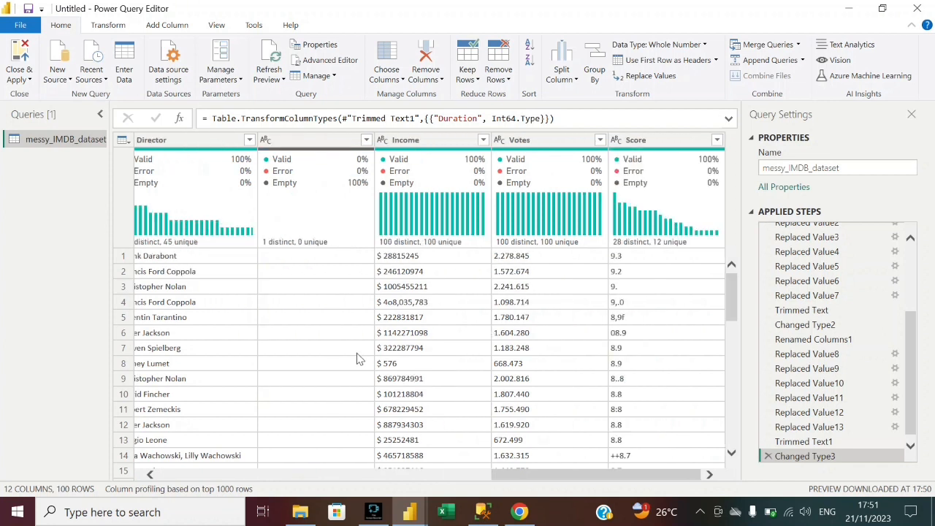
scroll(358, 358, "left", 3)
scroll(359, 358, "left", 1)
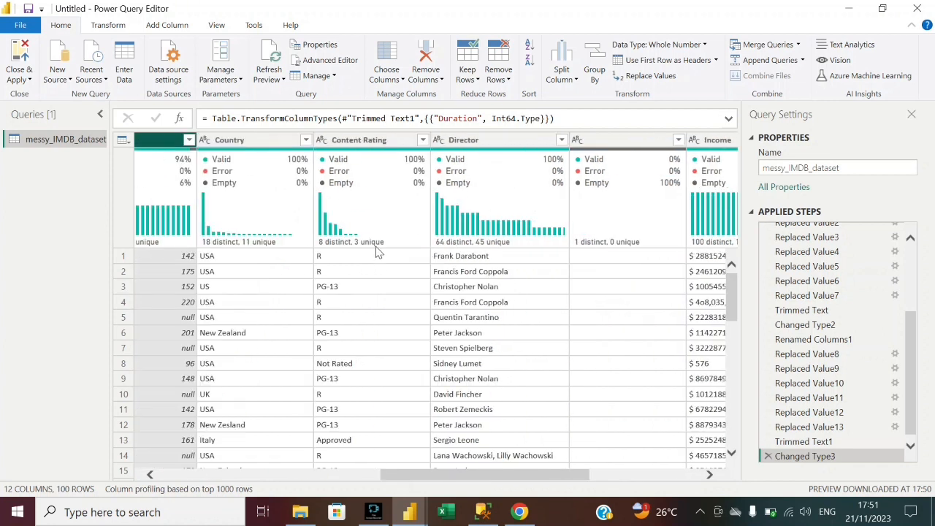
left_click(242, 140)
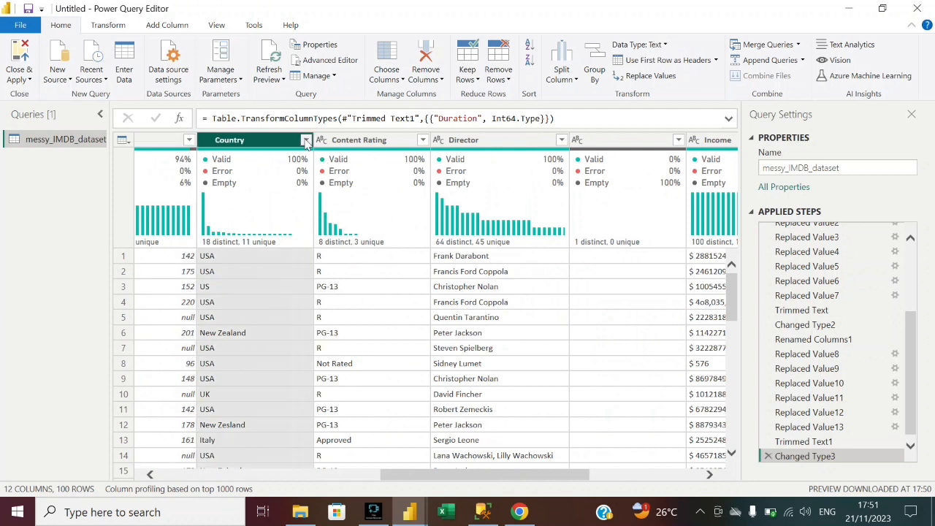
left_click(305, 140)
scroll(201, 395, "down", 1)
scroll(201, 395, "down", 3)
scroll(201, 395, "up", 4)
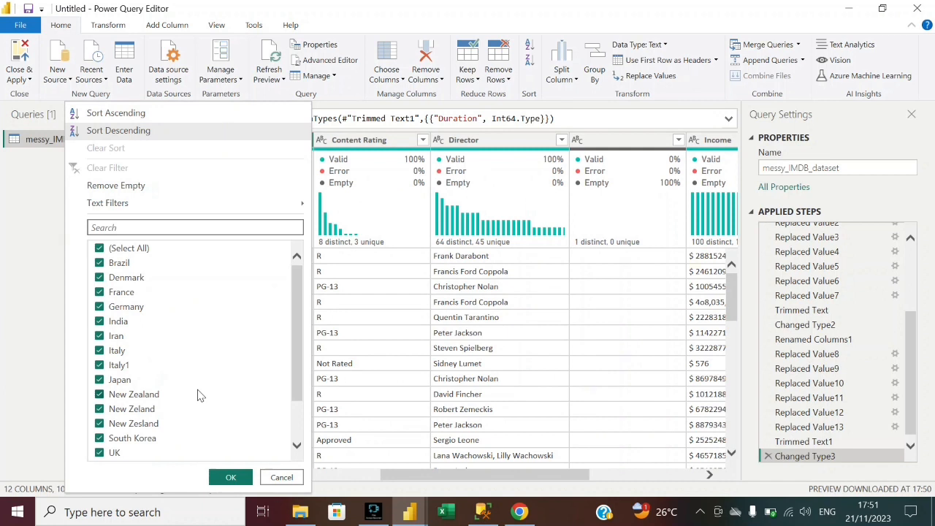
scroll(199, 393, "down", 2)
scroll(199, 393, "up", 2)
scroll(141, 373, "down", 2)
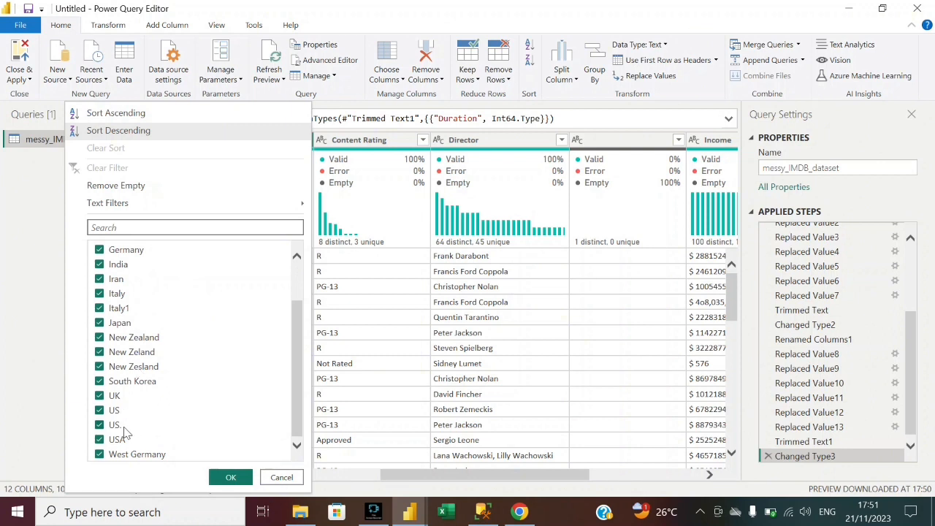
left_click(18, 381)
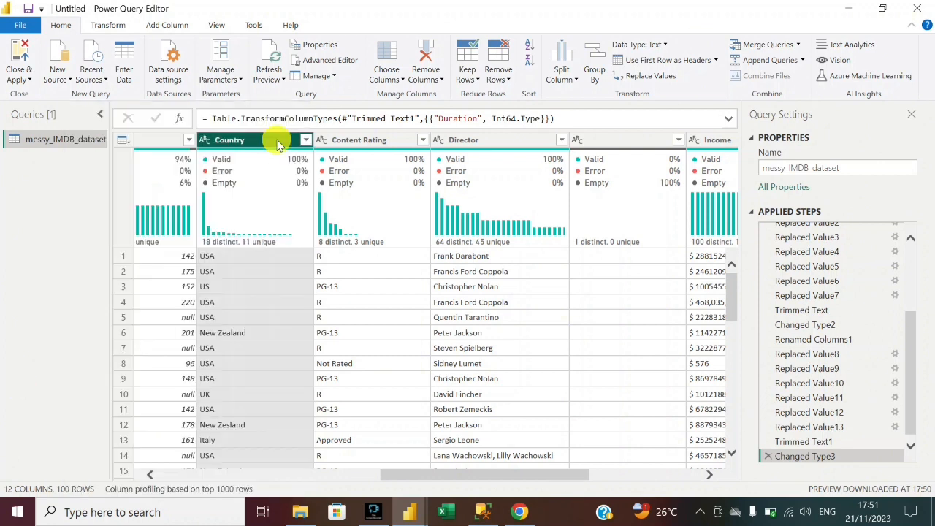
Replace the value Italy1 with Italy in the Country column.
right_click(277, 144)
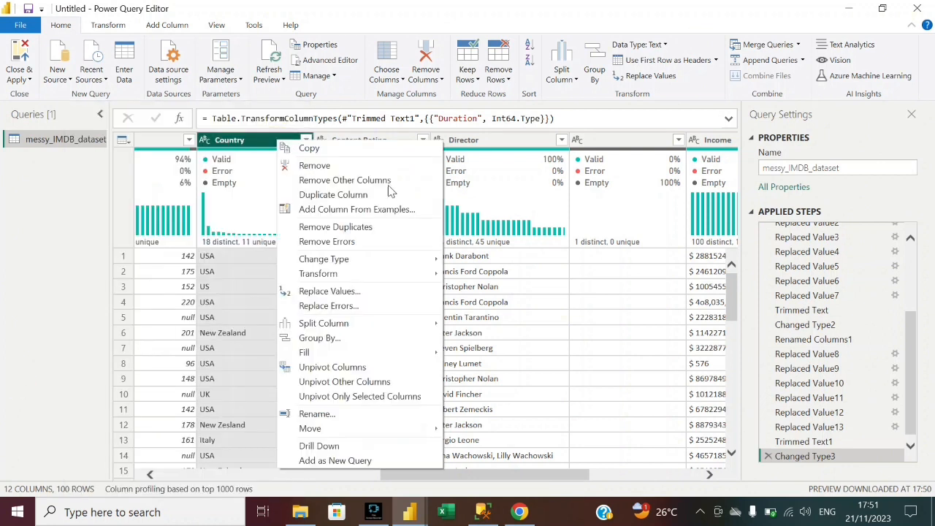
left_click(338, 291)
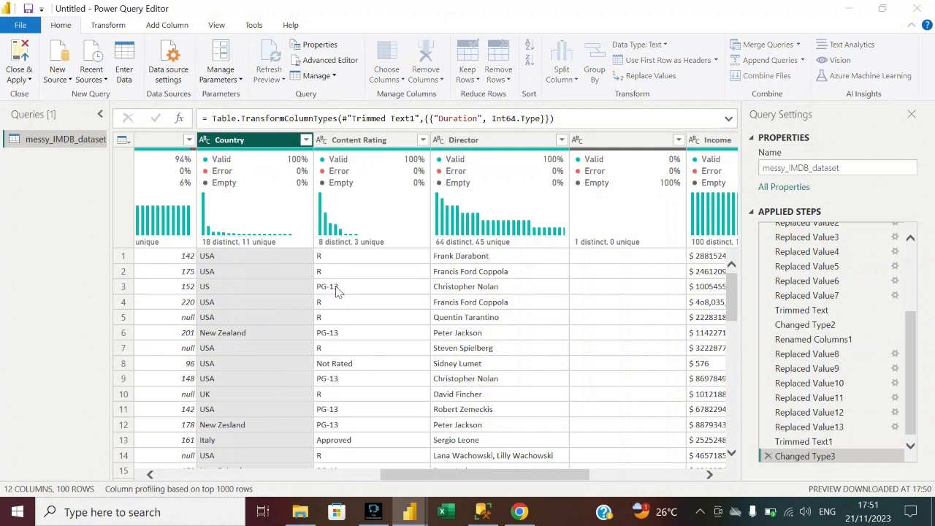
type("Italy1")
double_click(253, 228)
left_click_drag(255, 229, 236, 231)
key("ctrl+c")
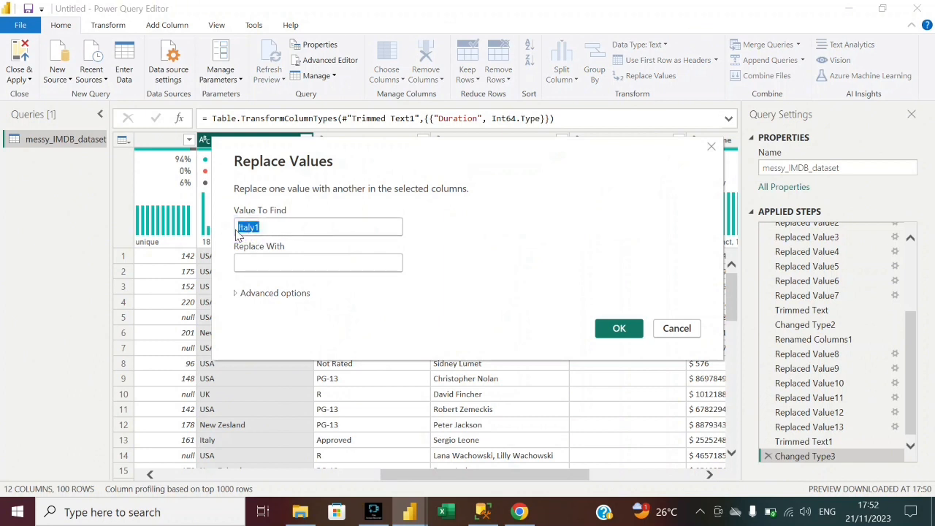
left_click(264, 261)
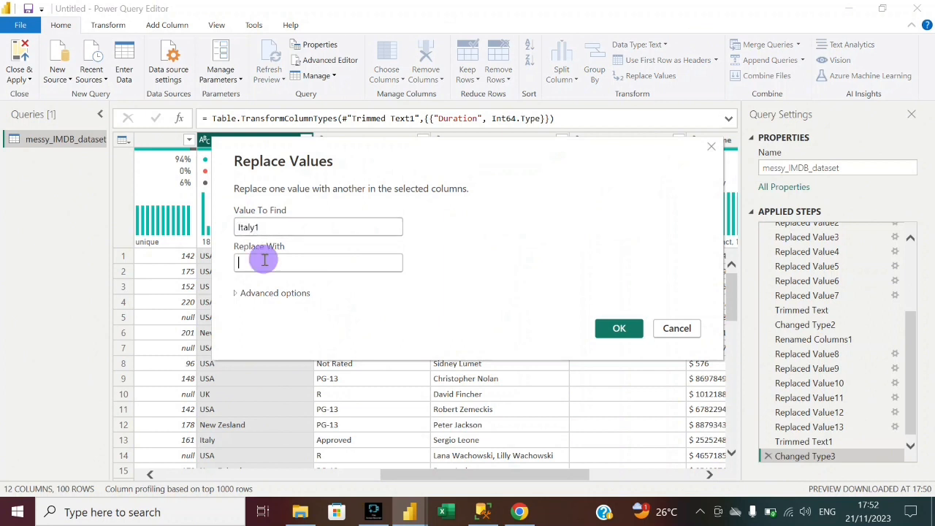
key("ctrl+v")
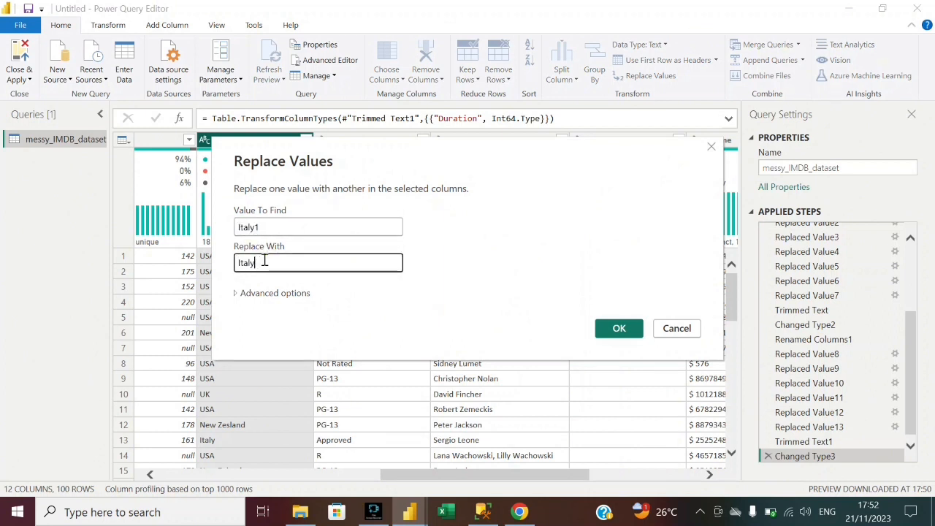
key("Return")
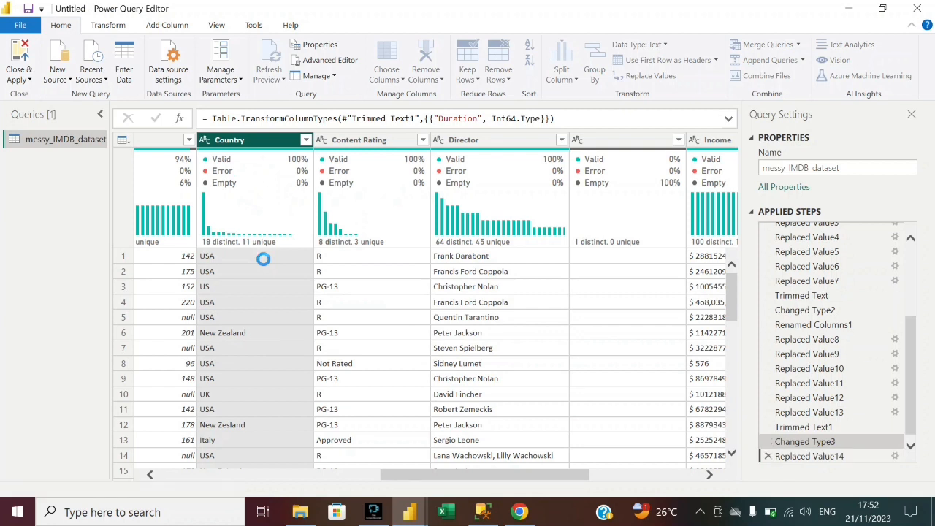
Replace the value US. with USA in the Country column.
right_click(272, 140)
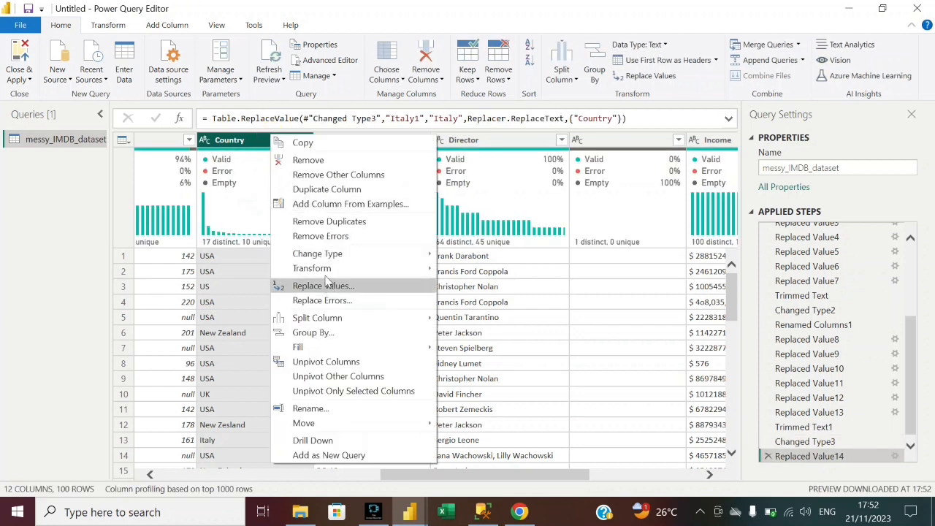
mouse_move(329, 269)
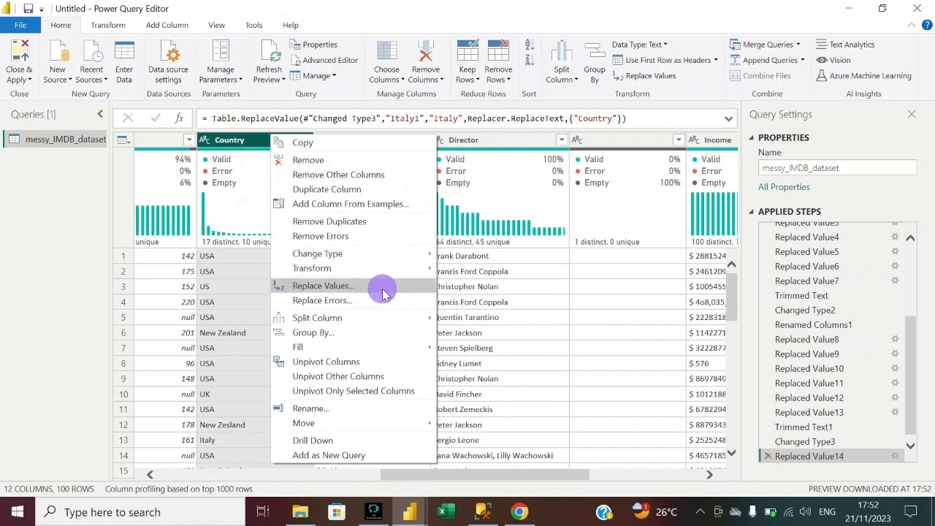
left_click(383, 286)
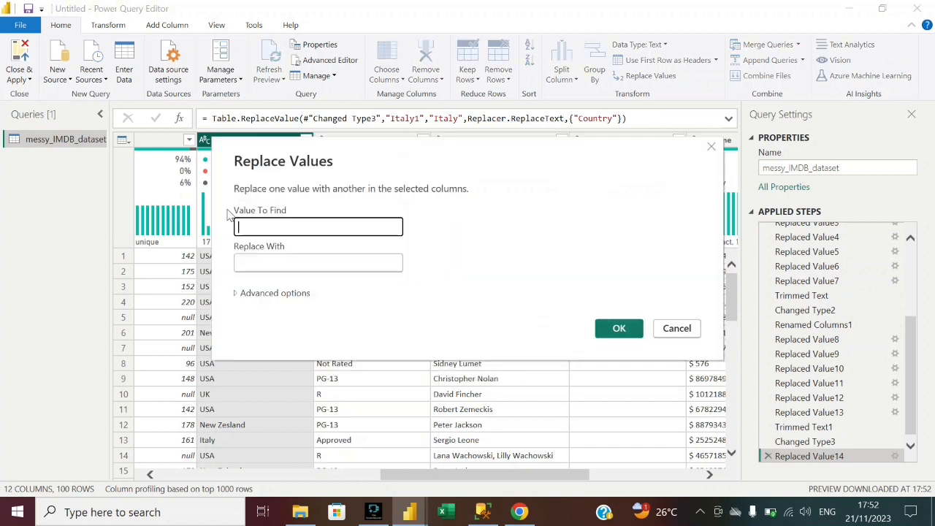
type("US.")
left_click(270, 258)
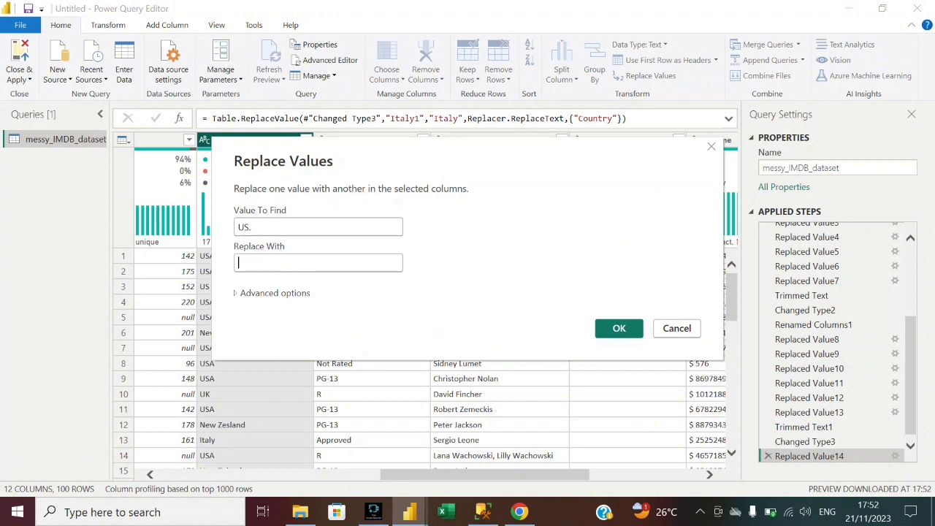
type("USA")
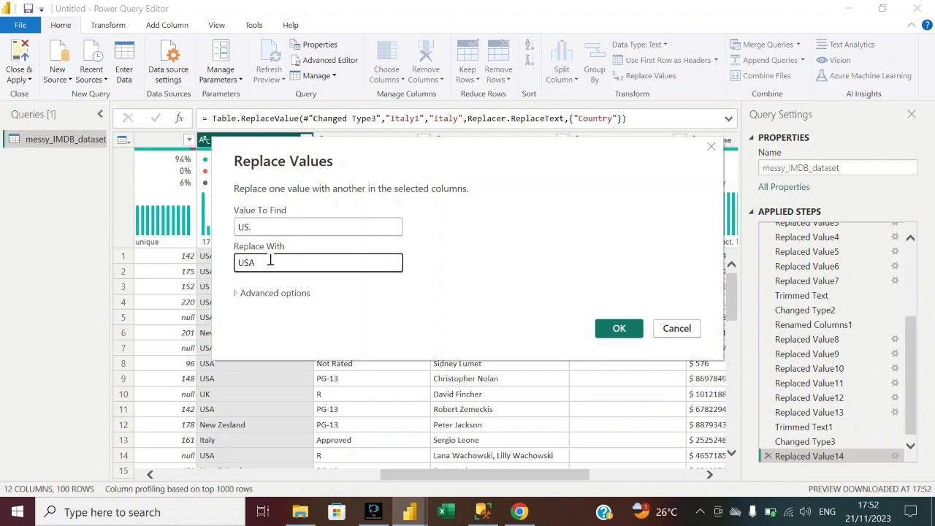
key("Return")
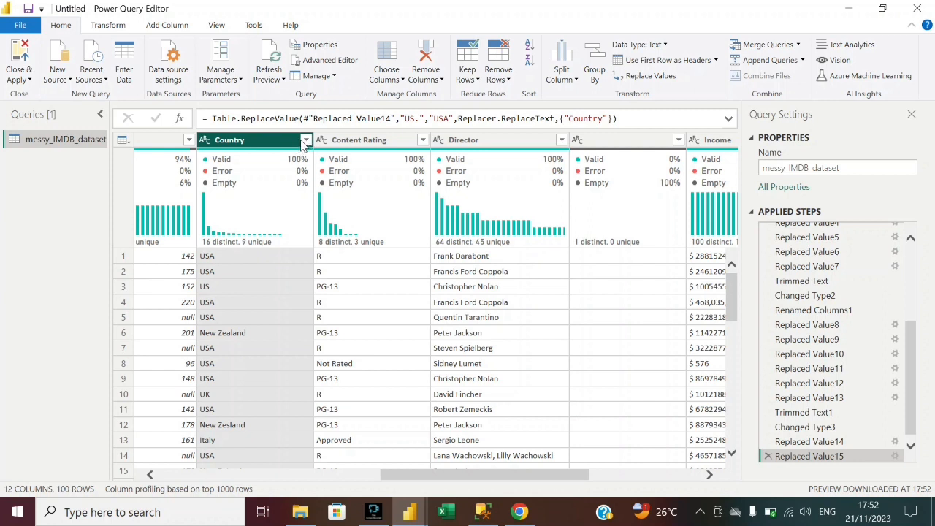
Replace the value US with USA in the Country column.
left_click(298, 143)
right_click(298, 143)
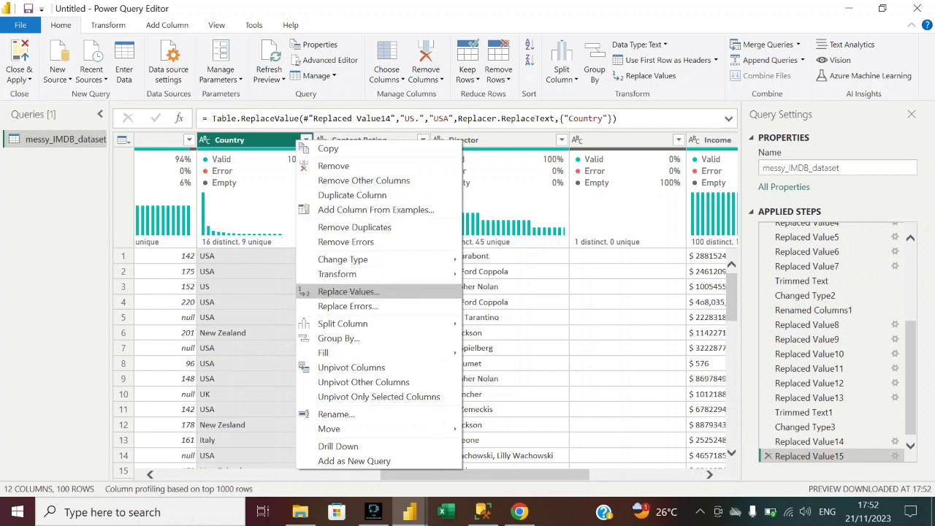
left_click(360, 291)
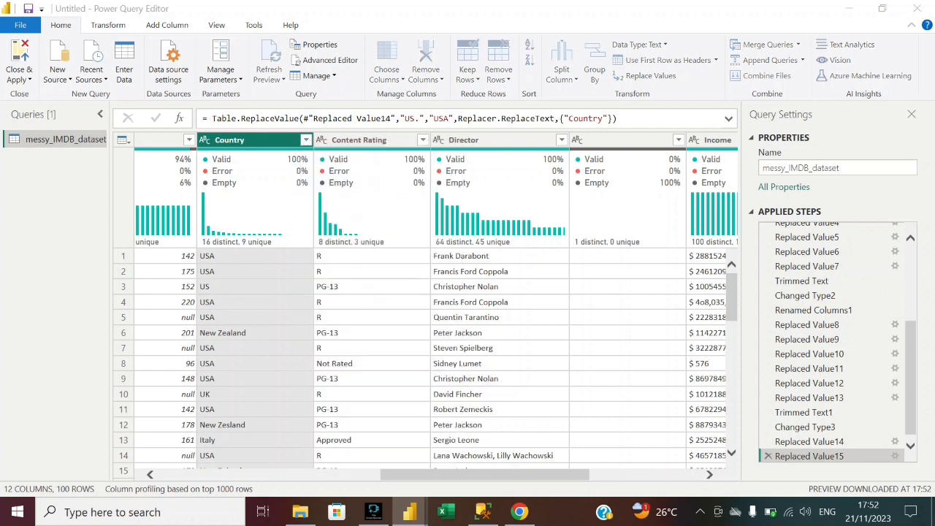
type("US")
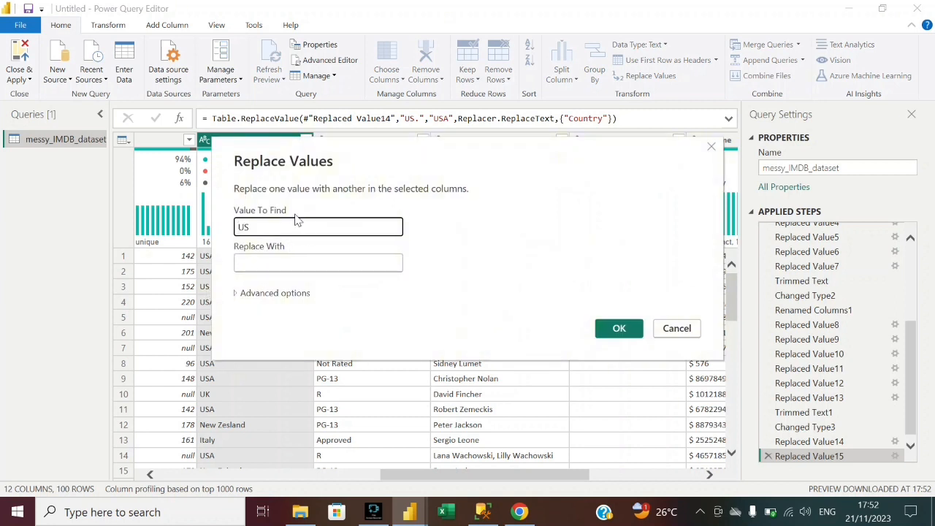
left_click(266, 263)
type("USA")
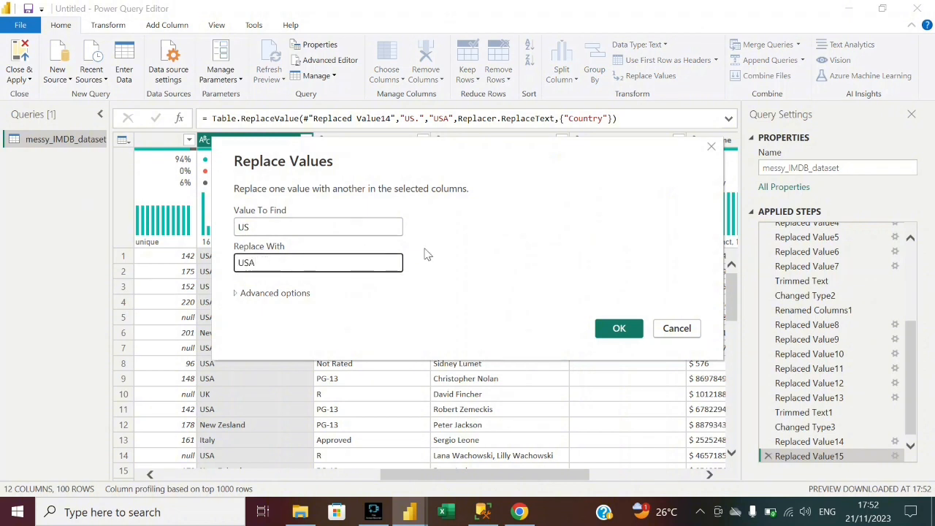
left_click(619, 330)
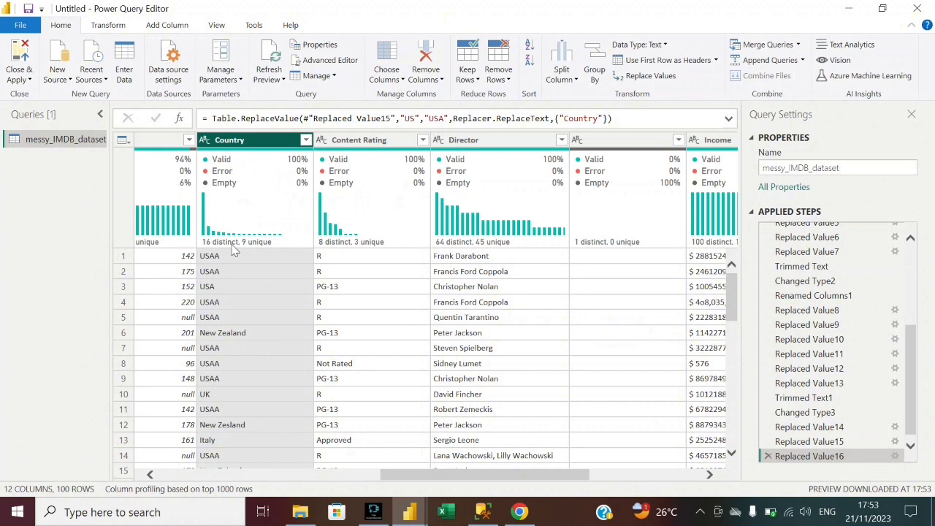
Replace the value USAA with USA in the Country column.
right_click(271, 145)
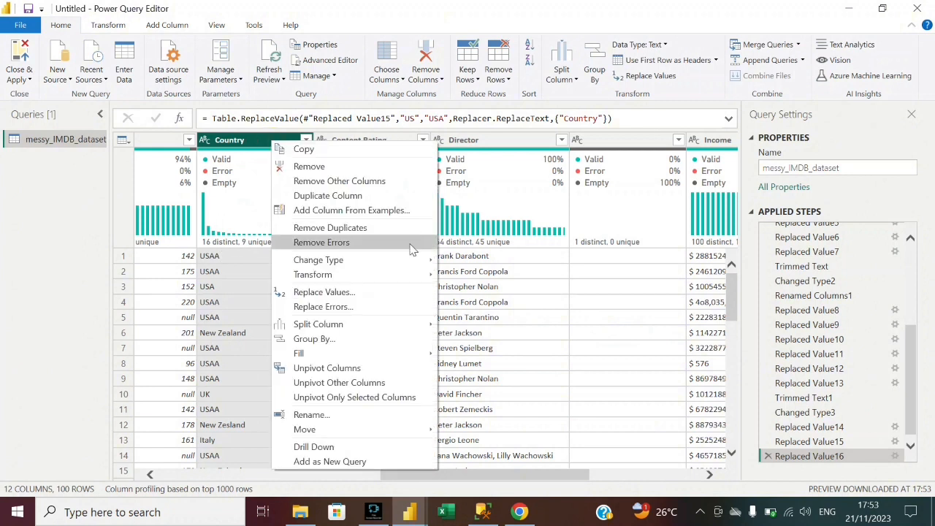
left_click(364, 292)
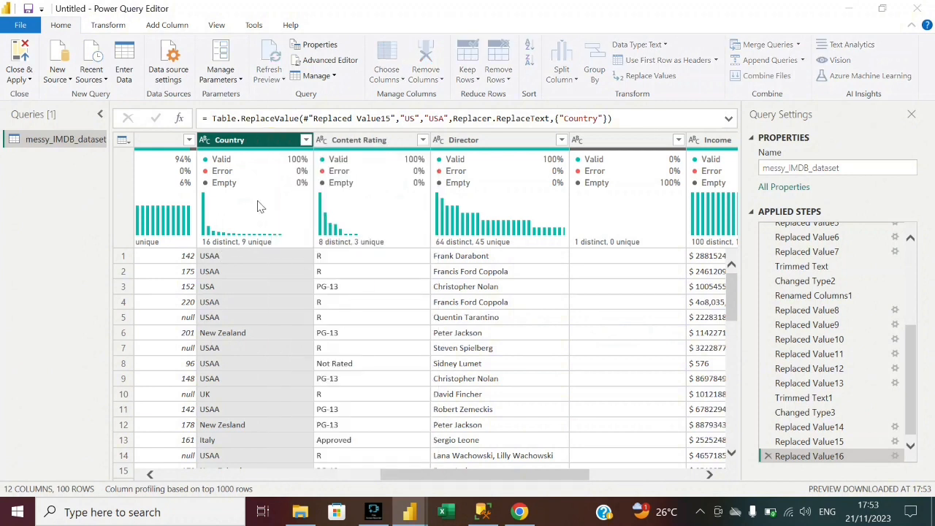
left_click(251, 226)
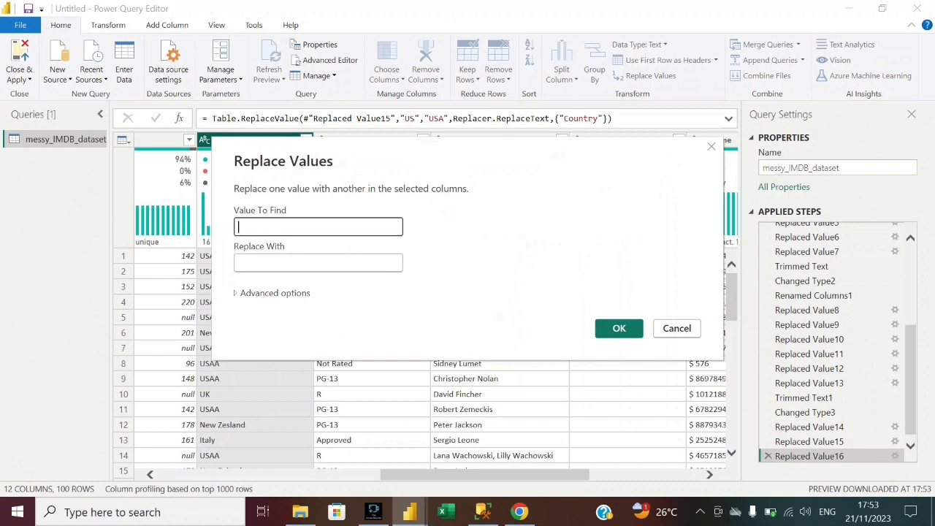
type("uUS")
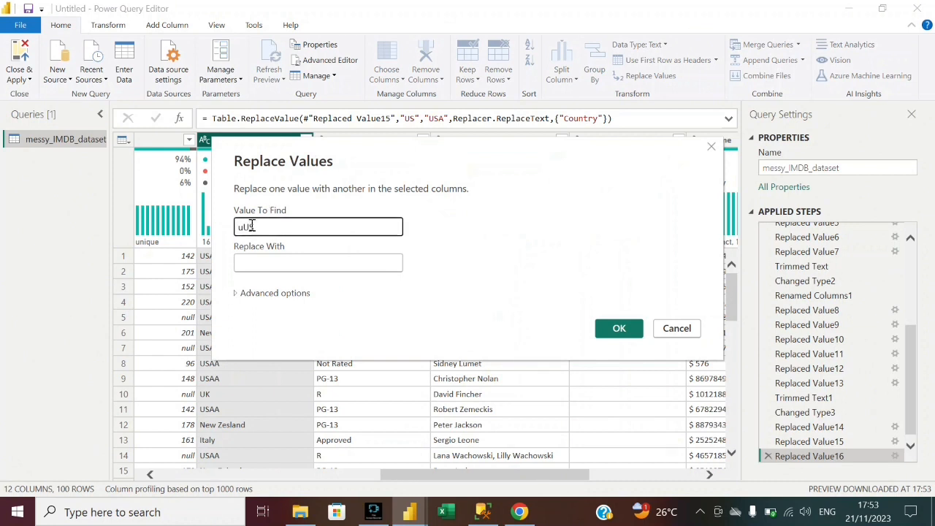
type("AA")
left_click(243, 227)
key("BackSpace")
left_click(259, 265)
left_click(260, 265)
type("U")
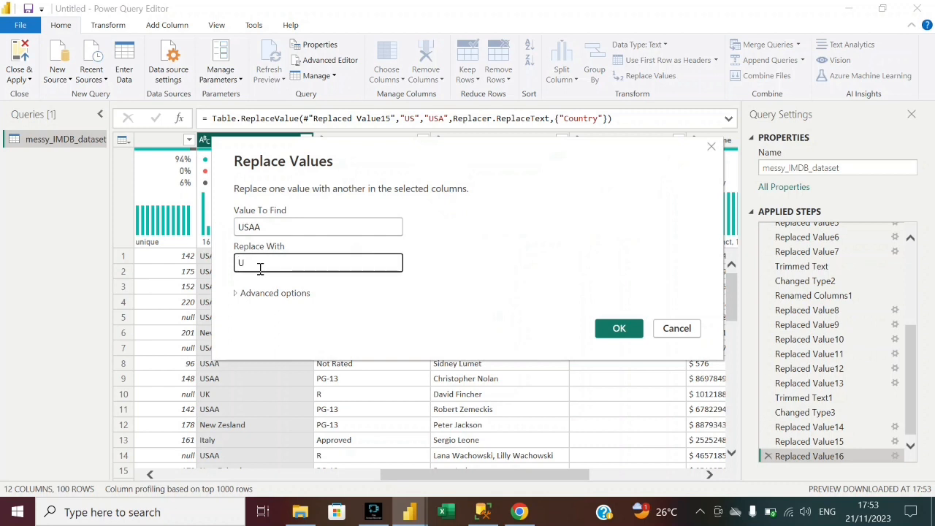
type("SA")
key("Return")
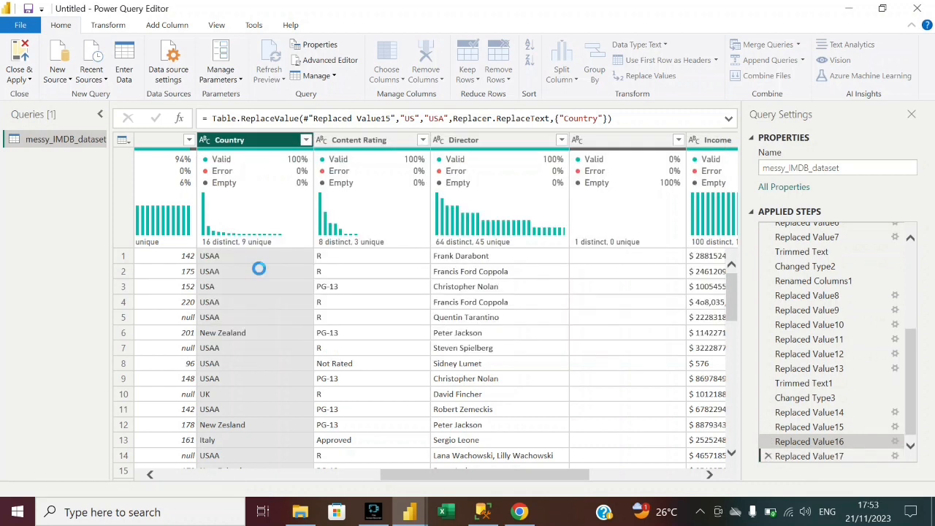
Check the Country column's distinct values and replace New Zeland with New Zealand.
left_click(305, 141)
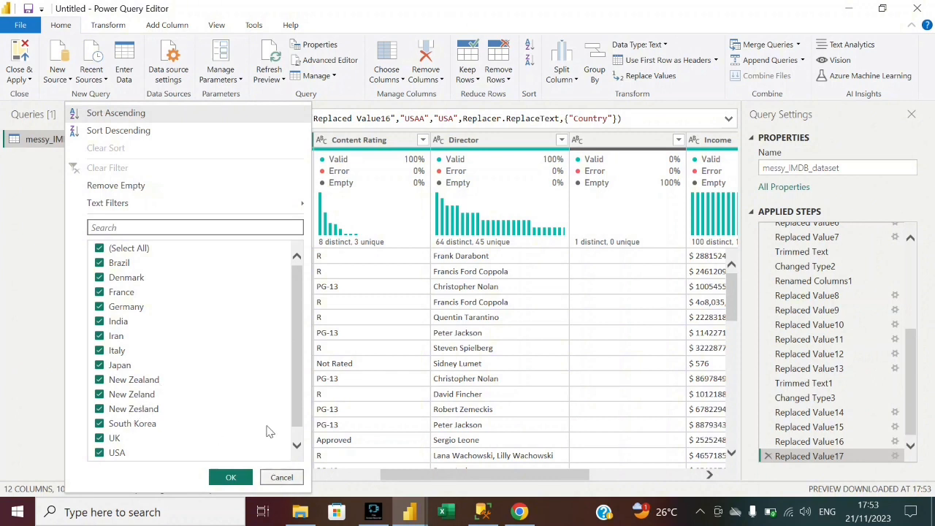
scroll(267, 432, "down", 1)
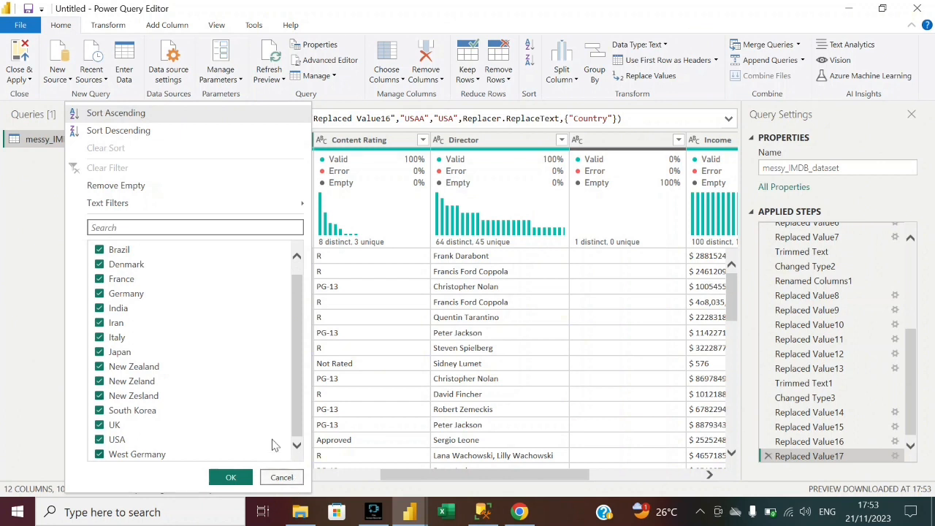
scroll(232, 431, "up", 1)
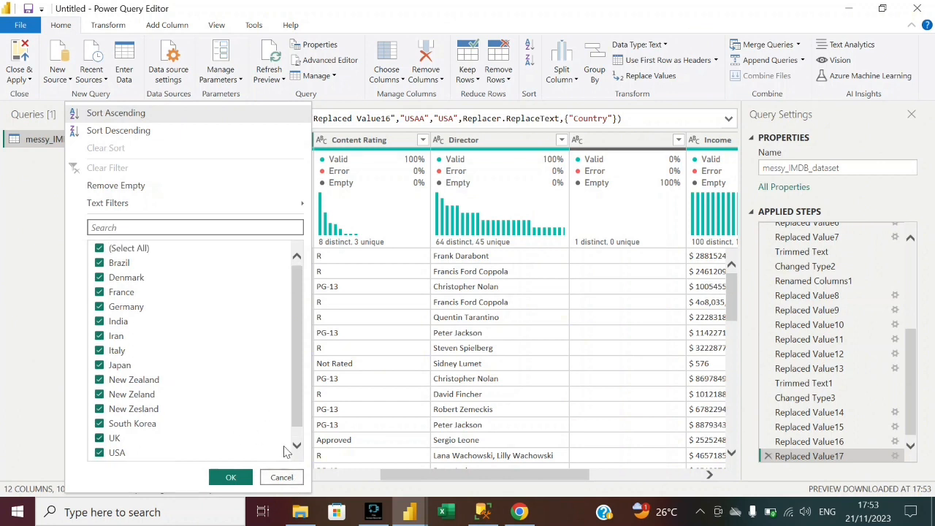
left_click(284, 477)
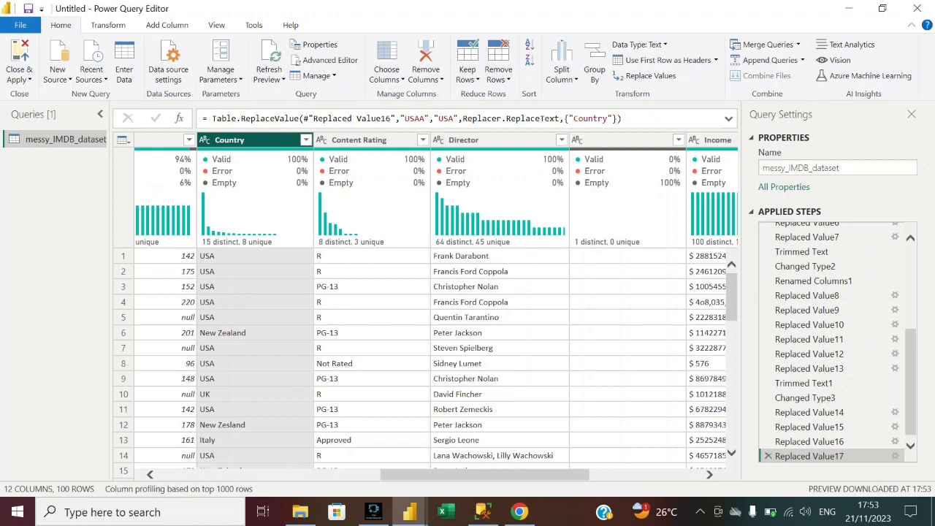
right_click(287, 140)
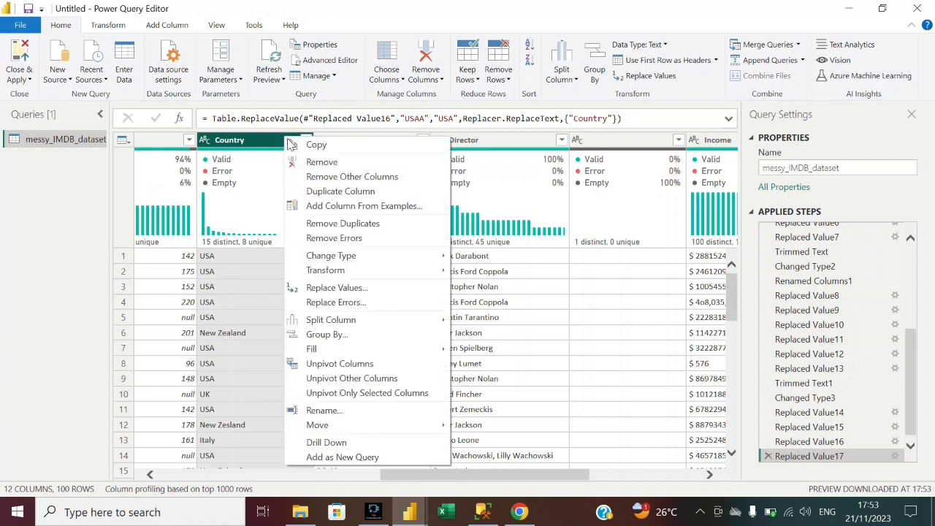
left_click(341, 290)
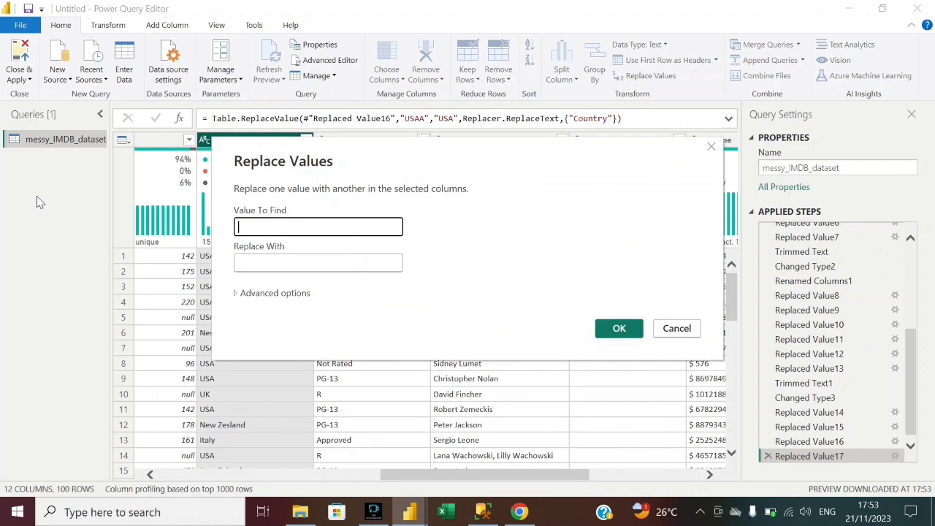
type("New Zelan")
type("d")
key("ctrl+a")
key("ctrl+c")
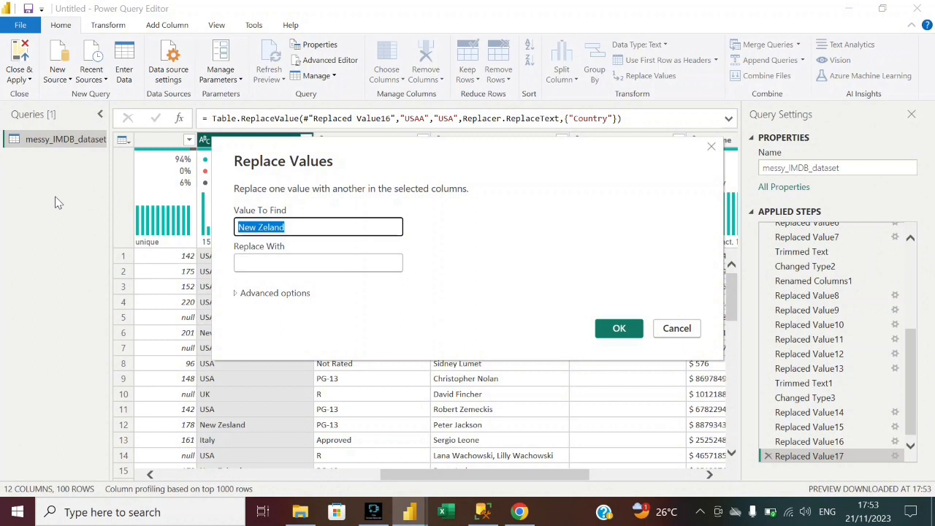
left_click(268, 260)
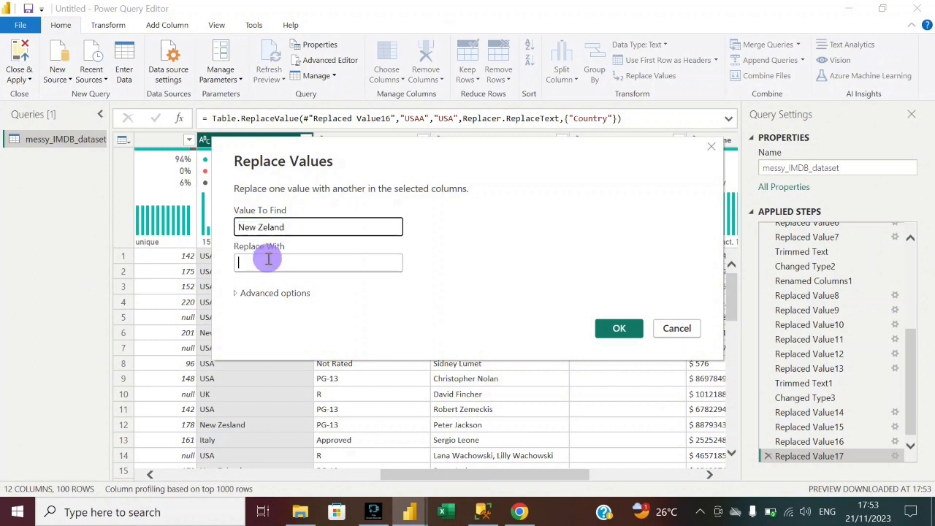
key("ctrl+v")
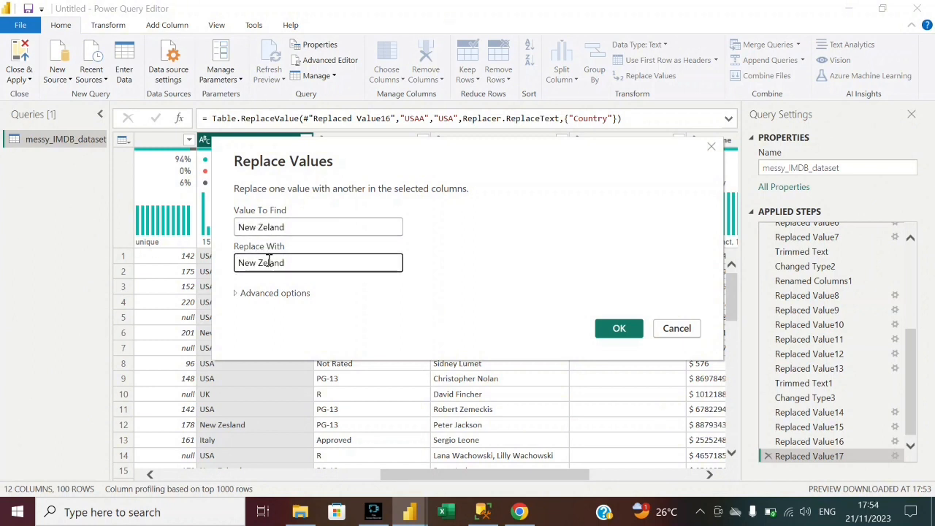
left_click(267, 264)
type("a")
key("Return")
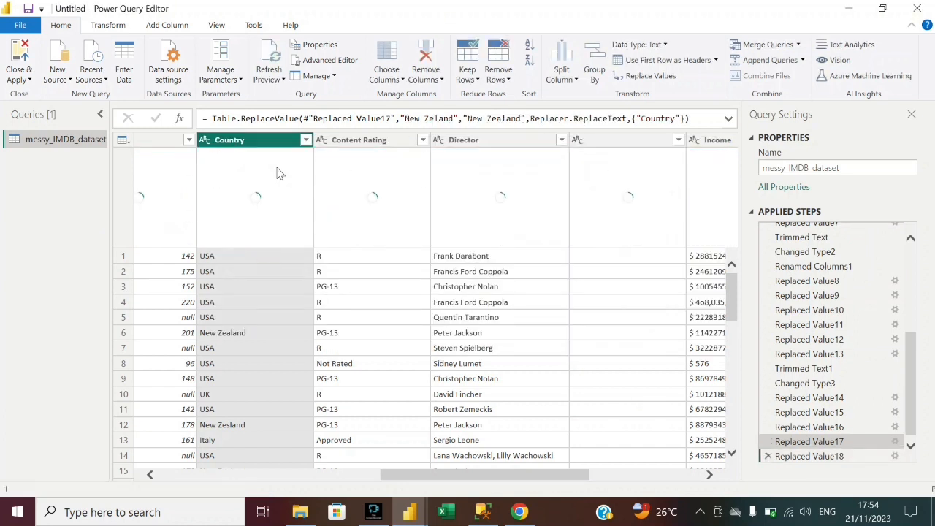
Replace the value New Zesland with New Zealand in the Country column.
right_click(269, 146)
mouse_move(325, 322)
left_click(330, 293)
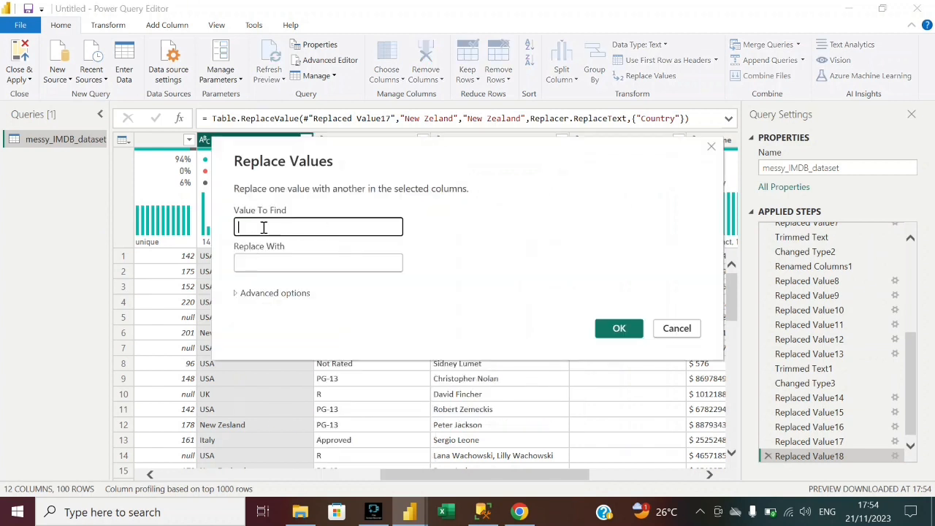
key("ctrl+v")
left_click(269, 227)
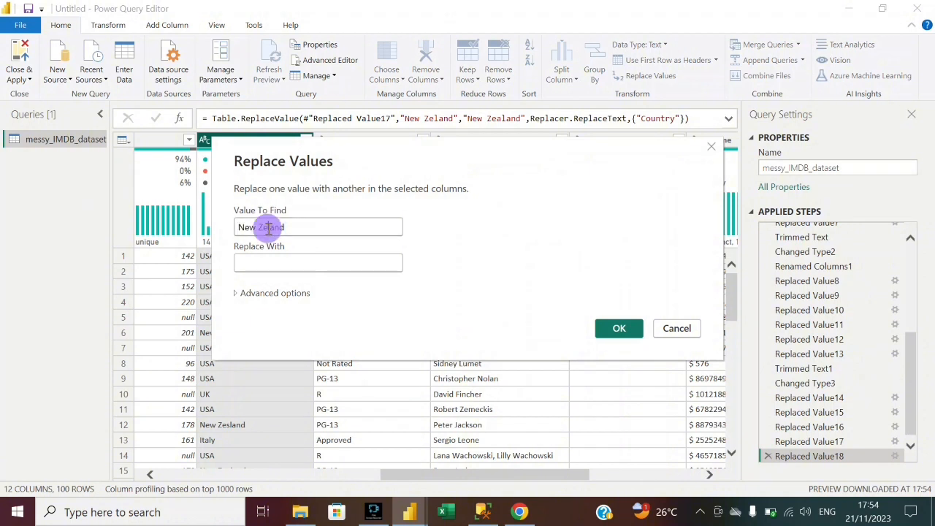
type("s")
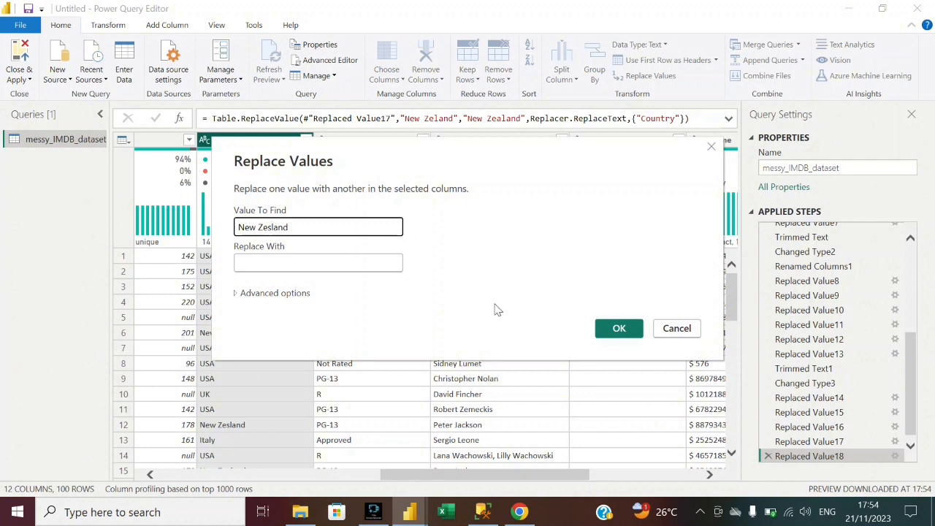
left_click(351, 265)
key("ctrl+v")
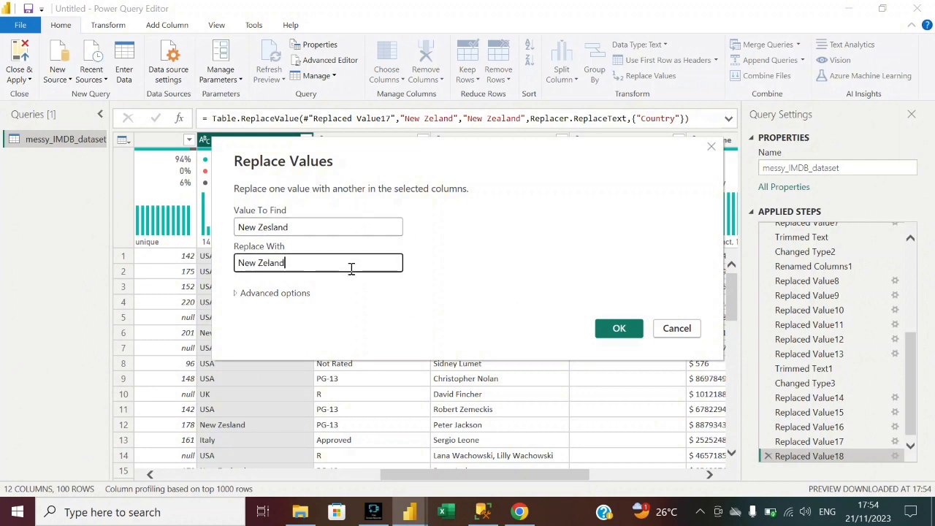
left_click(267, 264)
type("a")
left_click(619, 329)
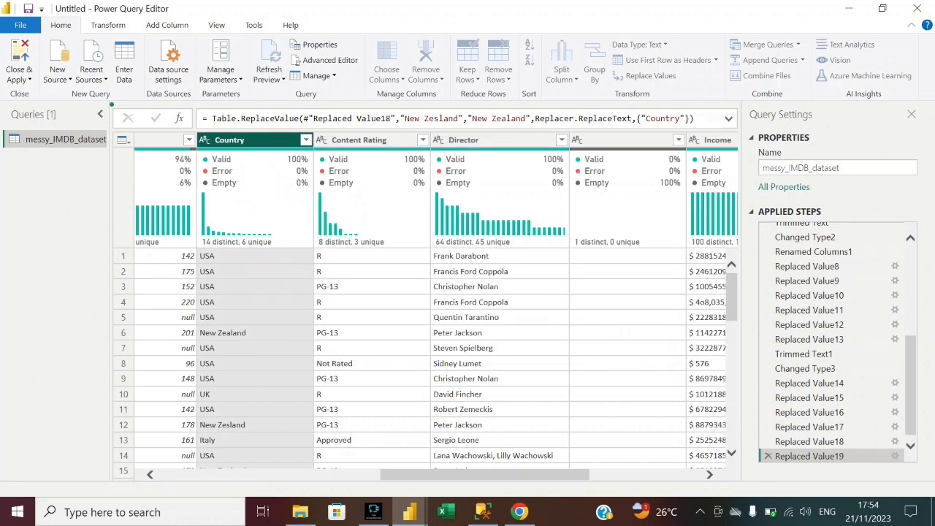
Examine the distinct values of the Country and Content Rating columns for remaining inconsistencies.
left_click(305, 140)
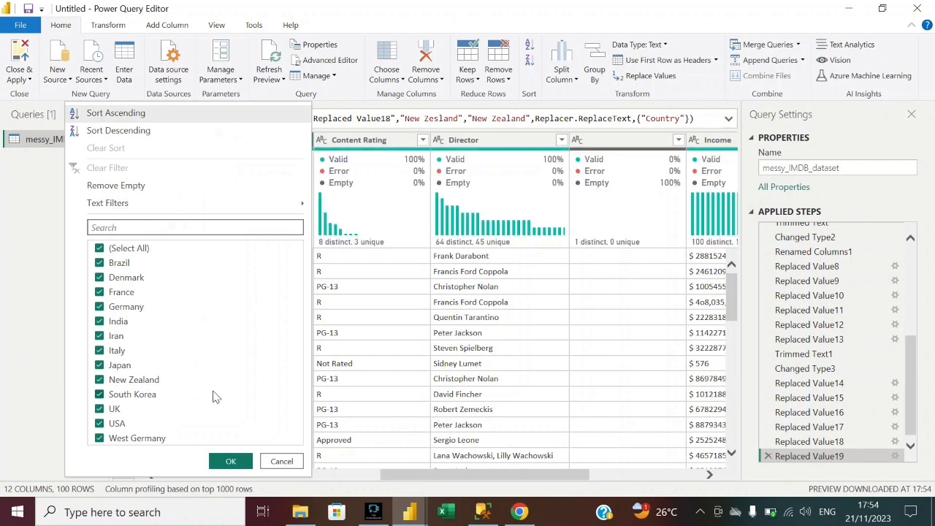
left_click(40, 285)
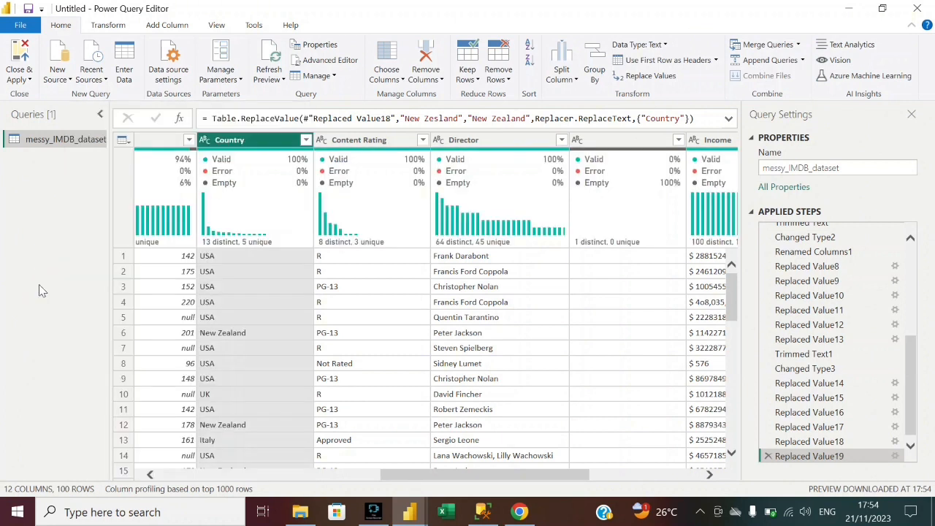
scroll(329, 366, "right", 3)
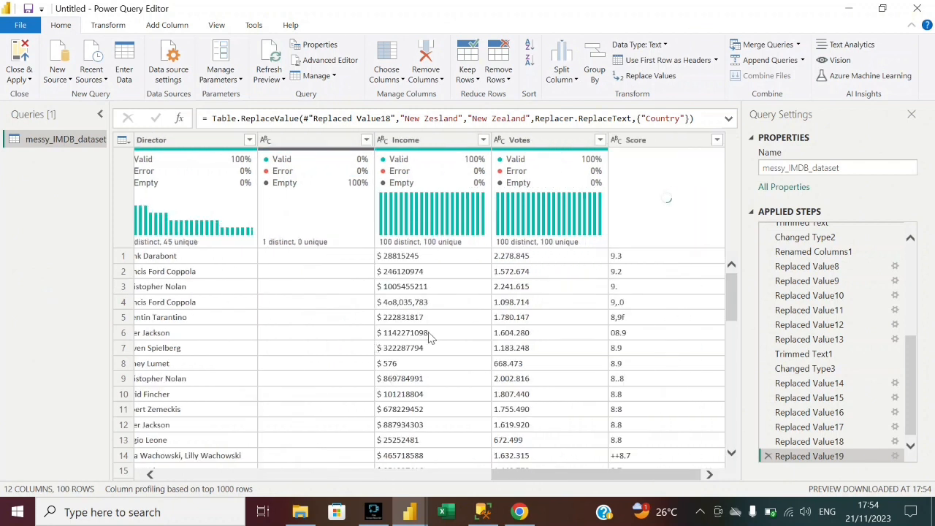
scroll(344, 359, "left", 3)
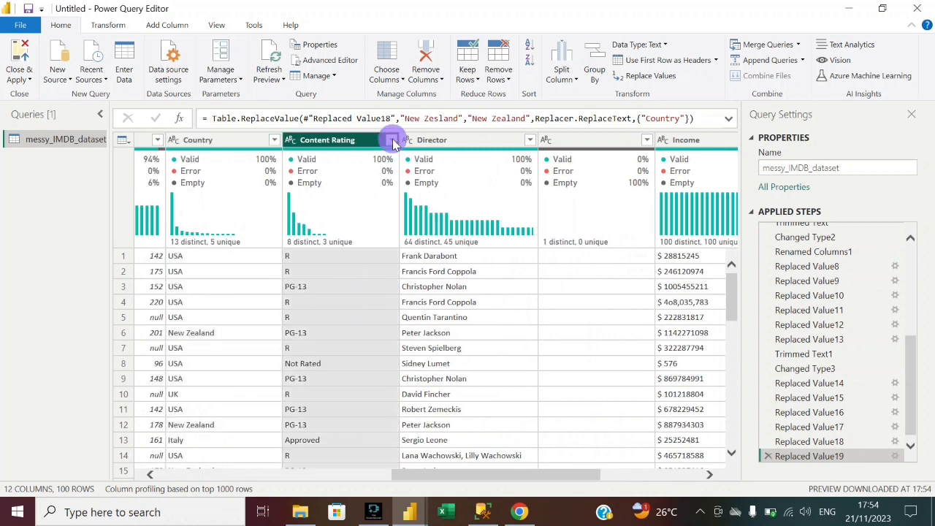
left_click(392, 140)
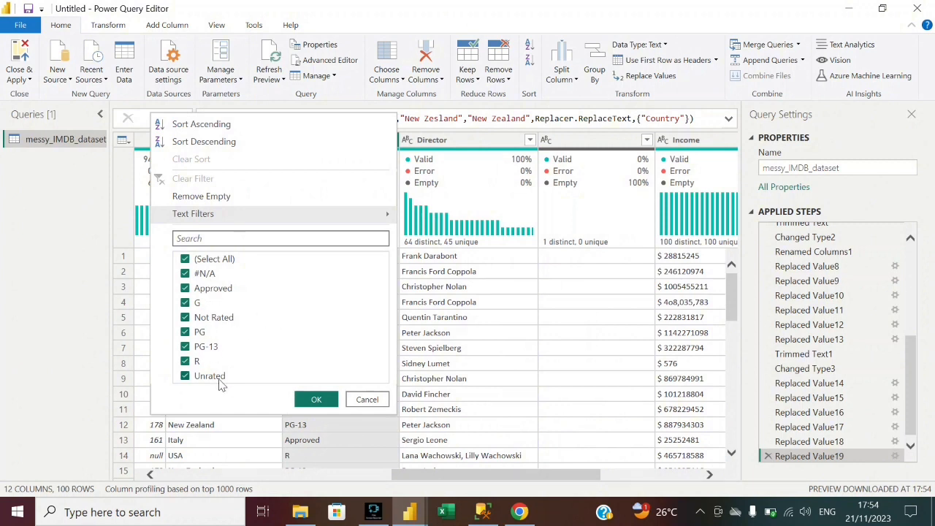
left_click(27, 311)
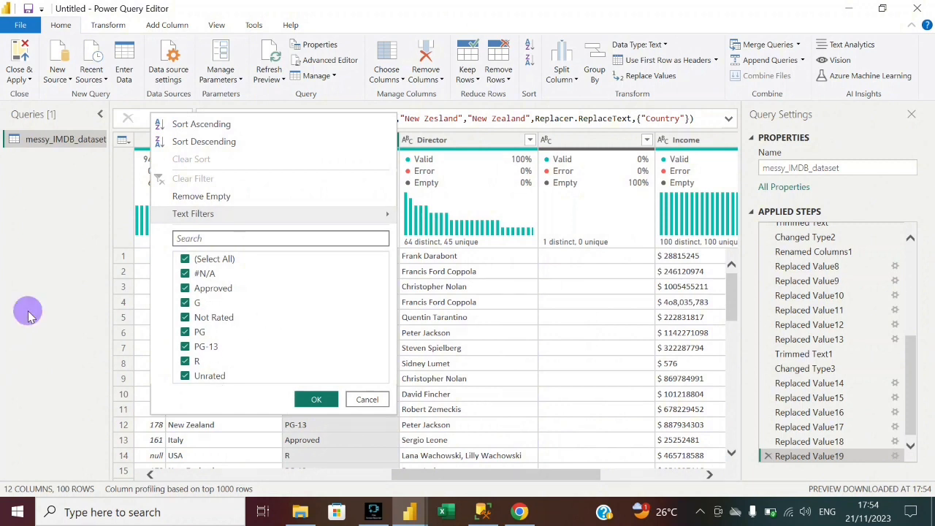
Remove the unnamed empty column between Director and Income.
scroll(387, 320, "right", 5)
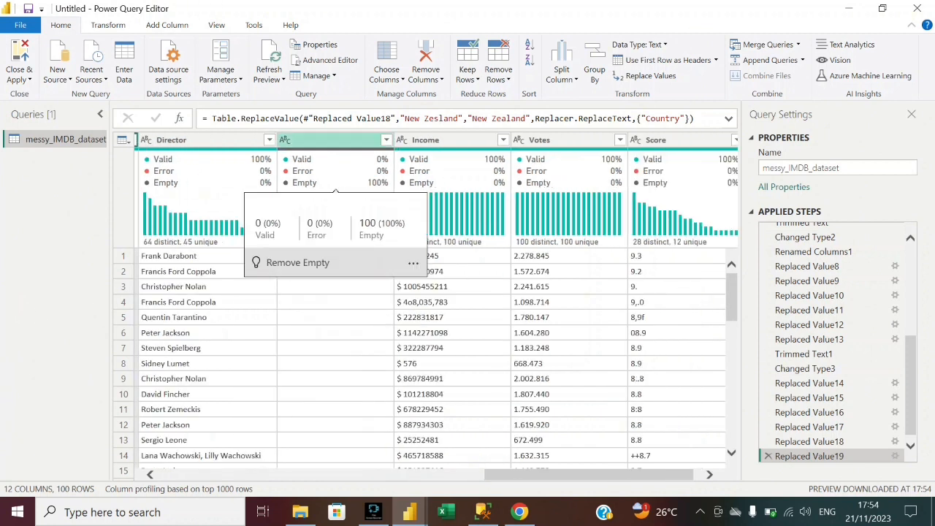
left_click(338, 144)
right_click(338, 143)
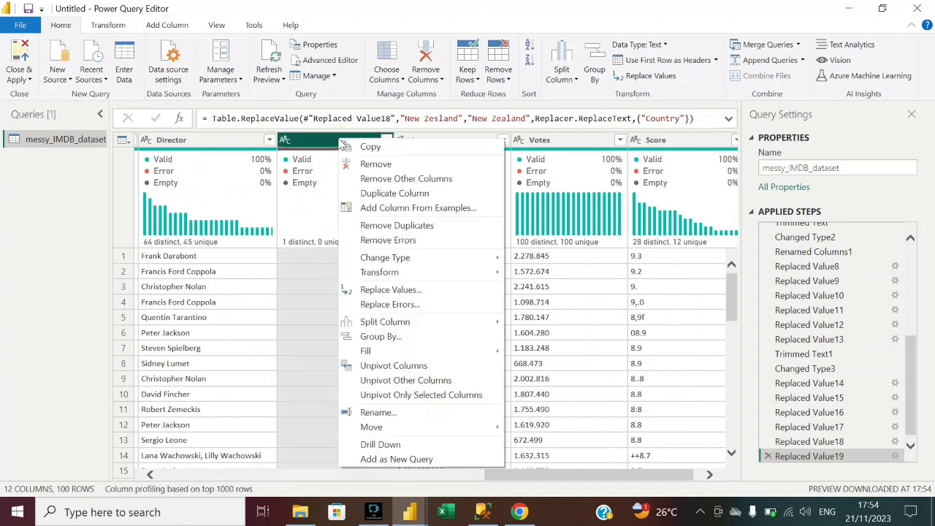
left_click(366, 165)
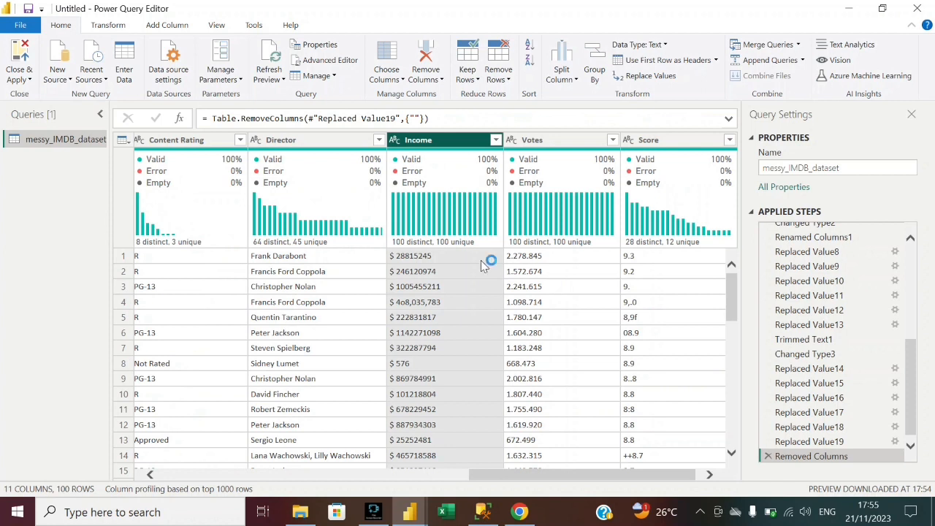
Replace the $ sign with nothing in the Income column and trim its values.
scroll(481, 260, "right", 1)
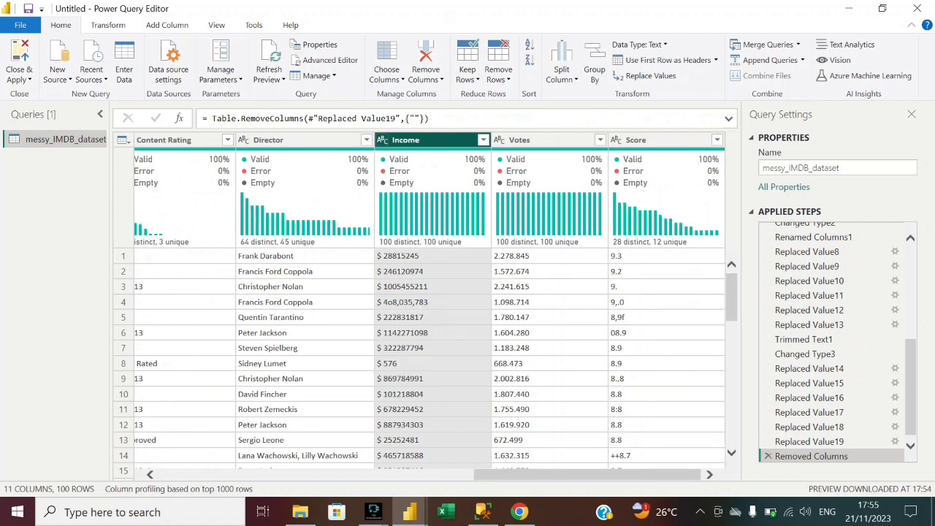
left_click(383, 139)
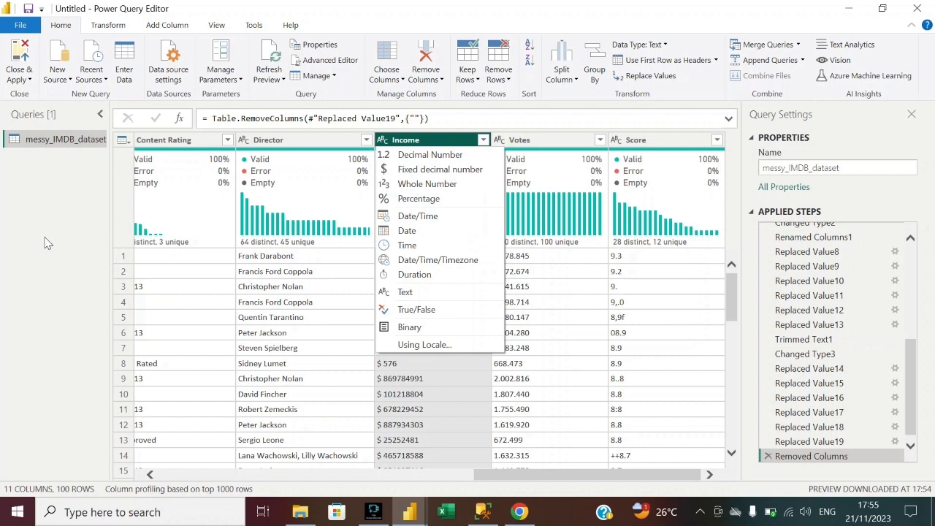
left_click(82, 204)
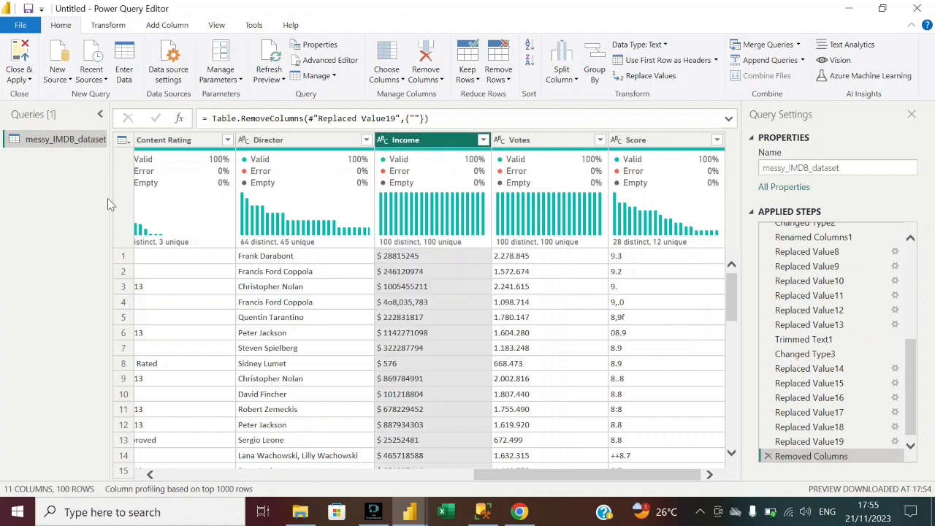
right_click(432, 146)
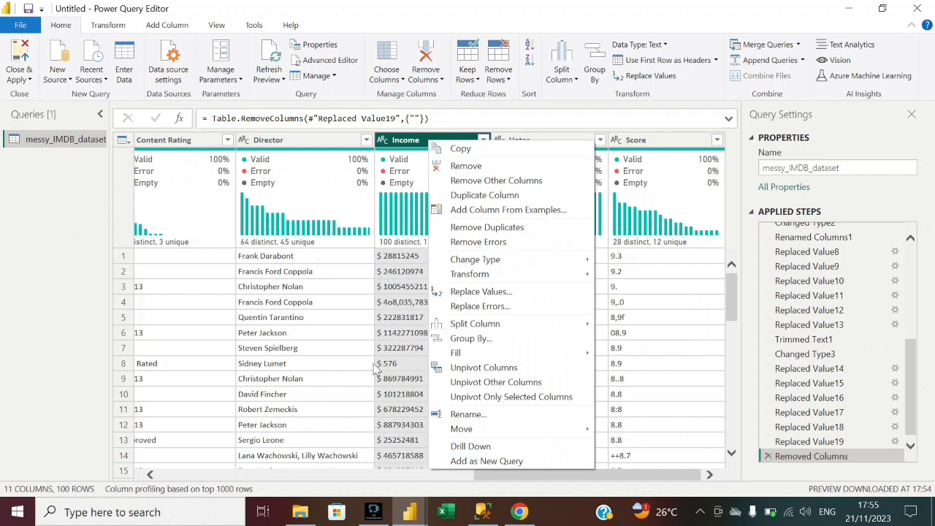
left_click(514, 290)
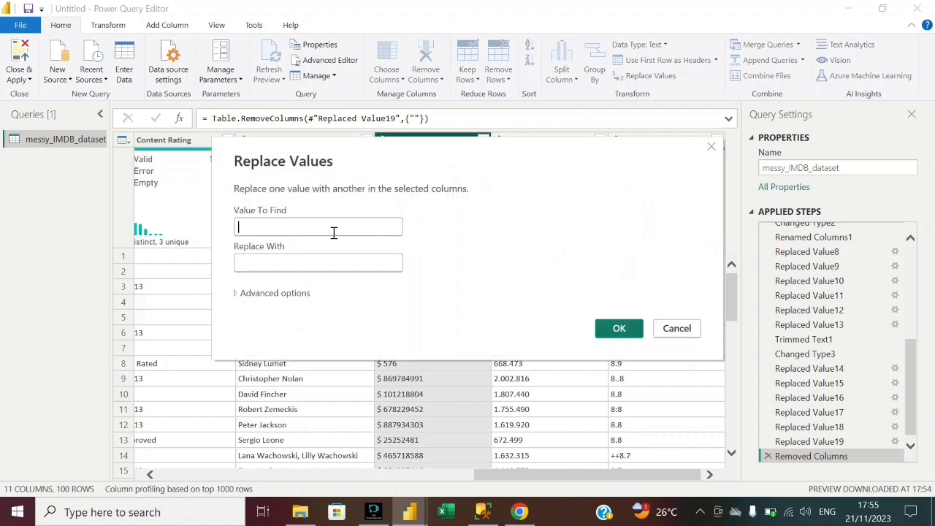
type("$")
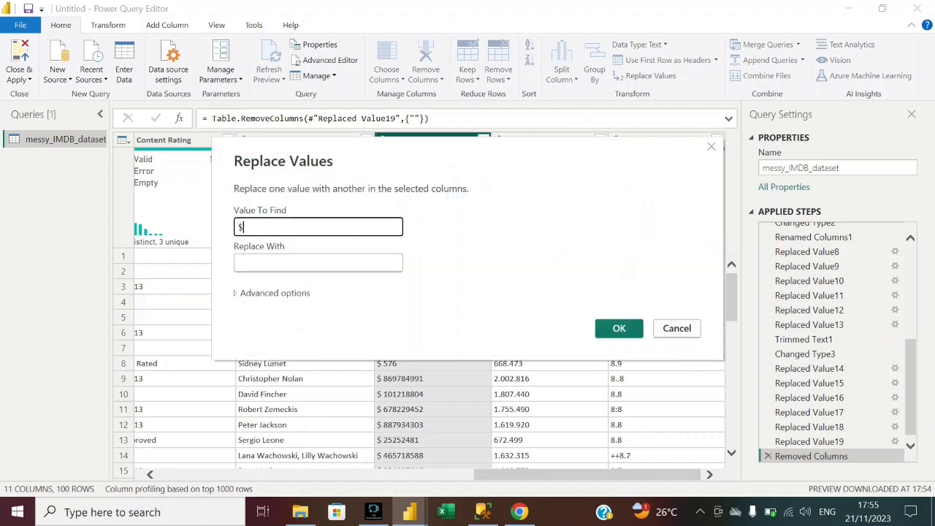
left_click(623, 329)
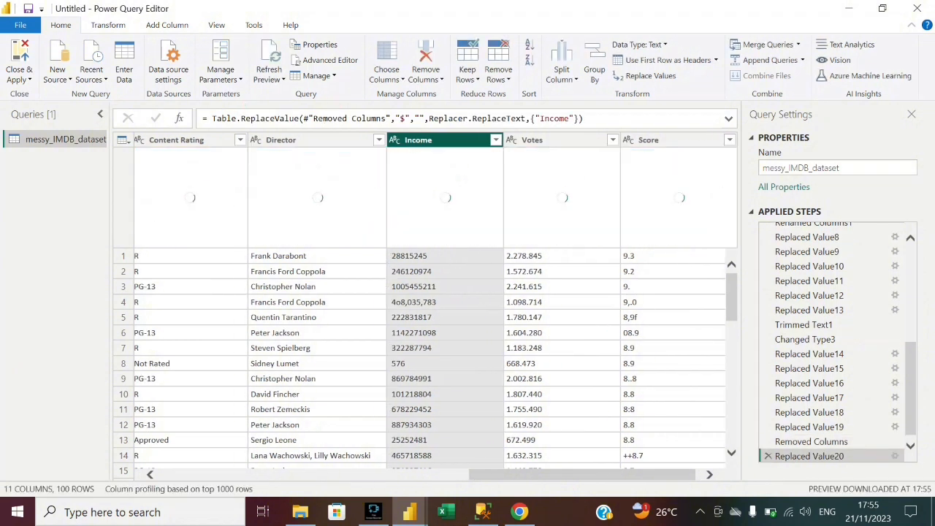
right_click(443, 142)
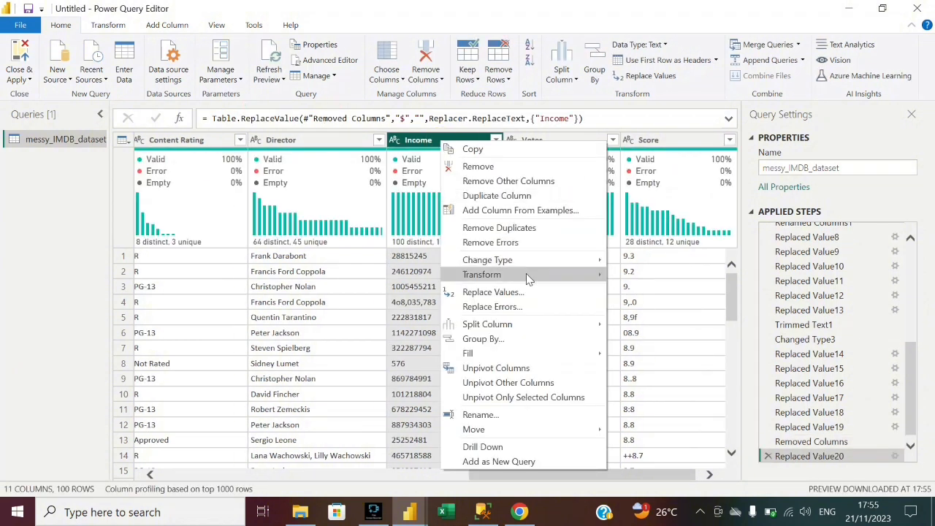
mouse_move(529, 274)
left_click(644, 319)
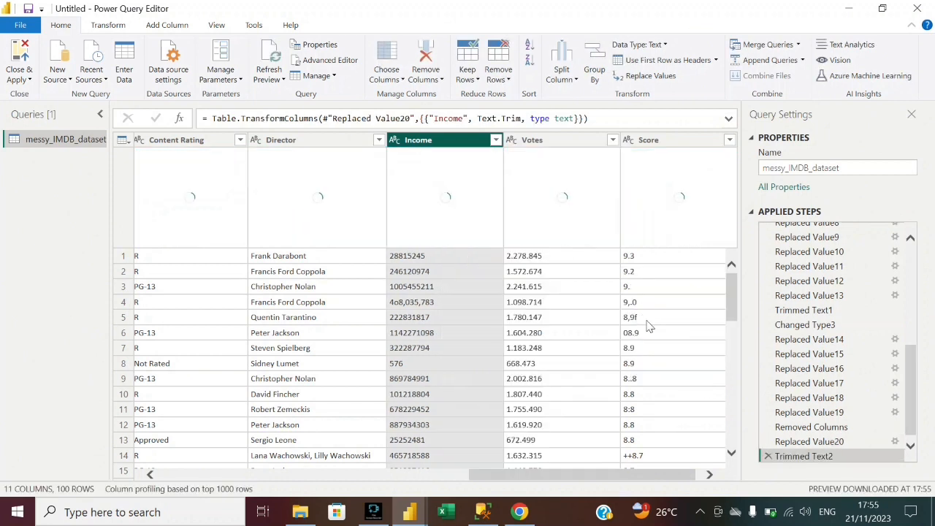
Try converting the Income column to Whole Number, check the rows for errors, and delete that type-change step.
left_click(395, 140)
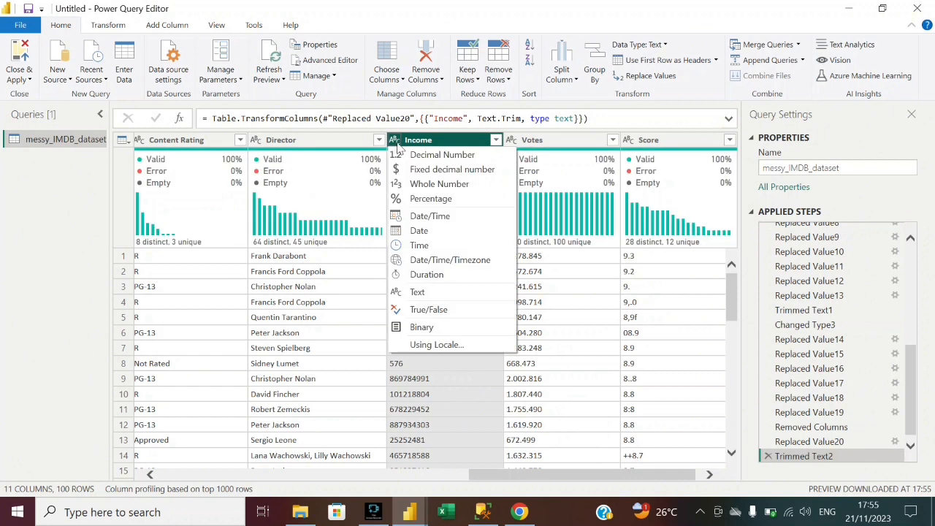
left_click(424, 169)
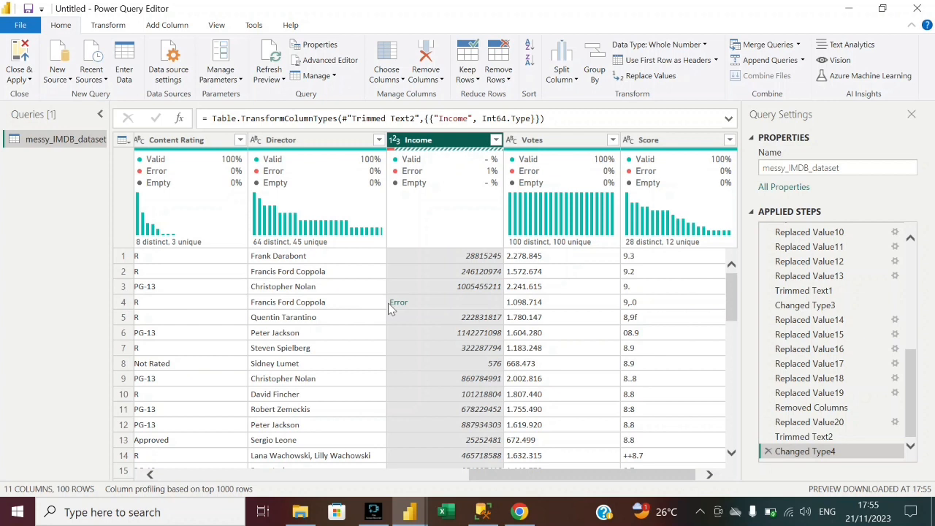
scroll(389, 309, "down", 8)
scroll(390, 309, "up", 8)
scroll(389, 309, "left", 1)
scroll(388, 302, "left", 1)
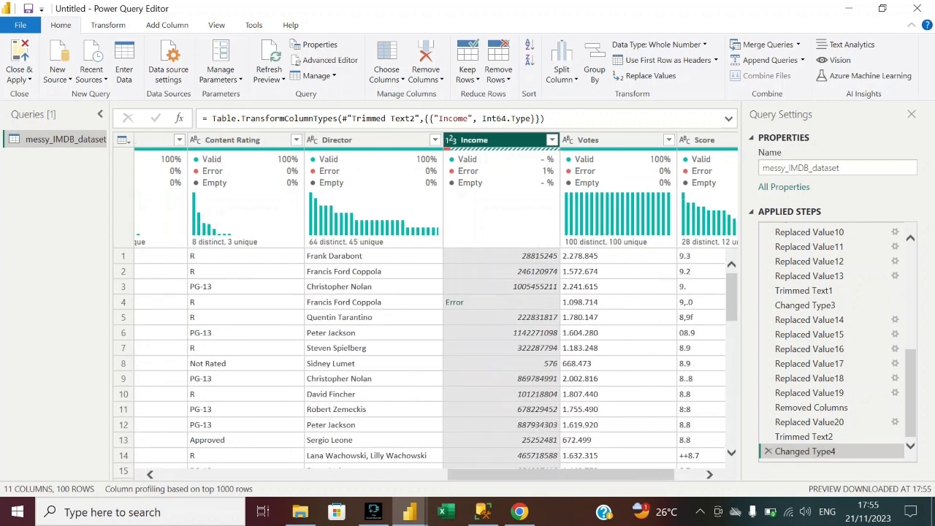
left_click(767, 455)
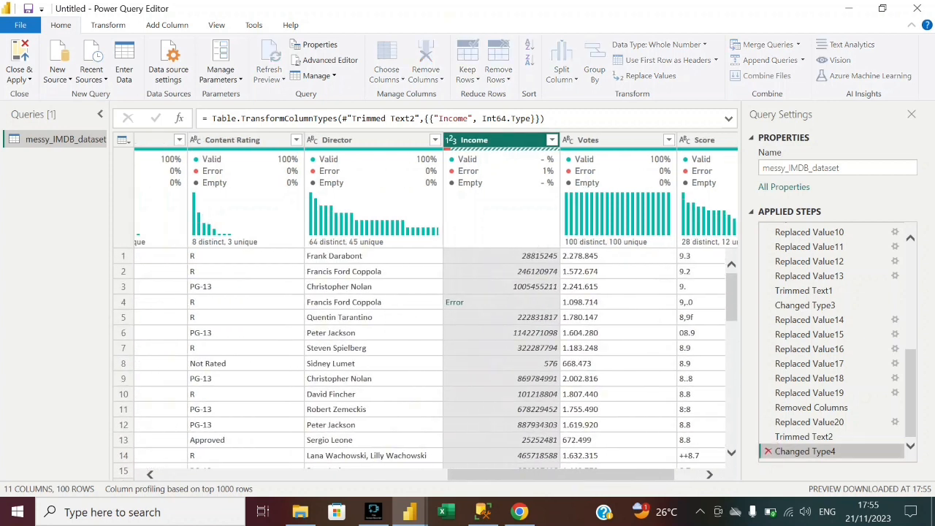
left_click(768, 451)
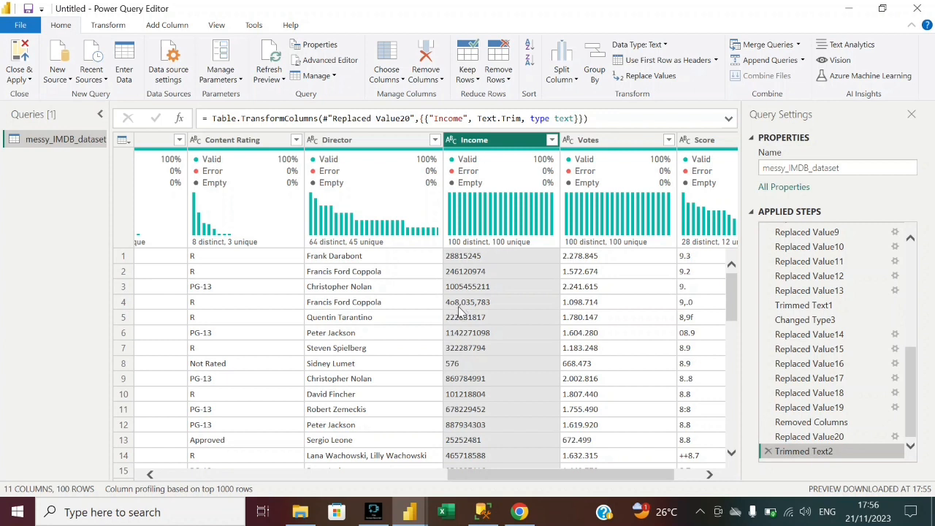
Replace the letter o with 0 in the Income column.
right_click(490, 144)
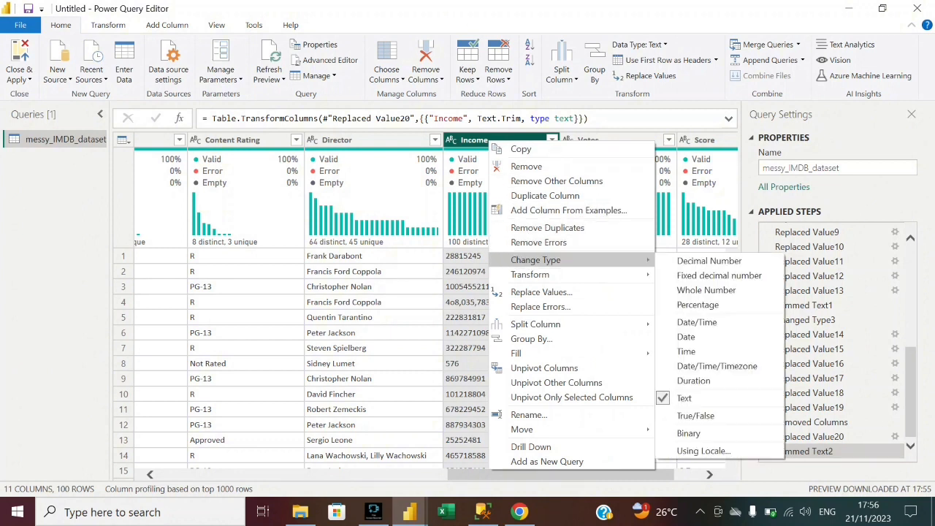
left_click(532, 294)
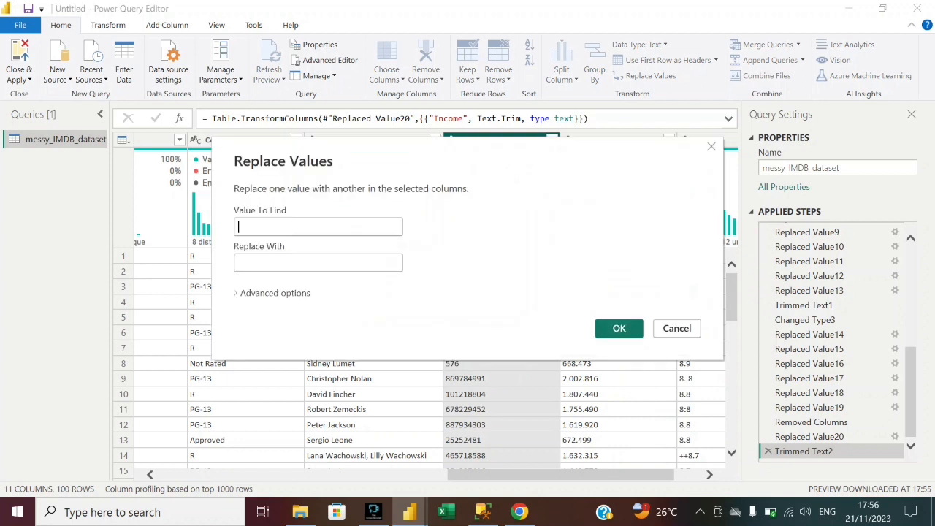
type("o")
left_click(273, 257)
type("0")
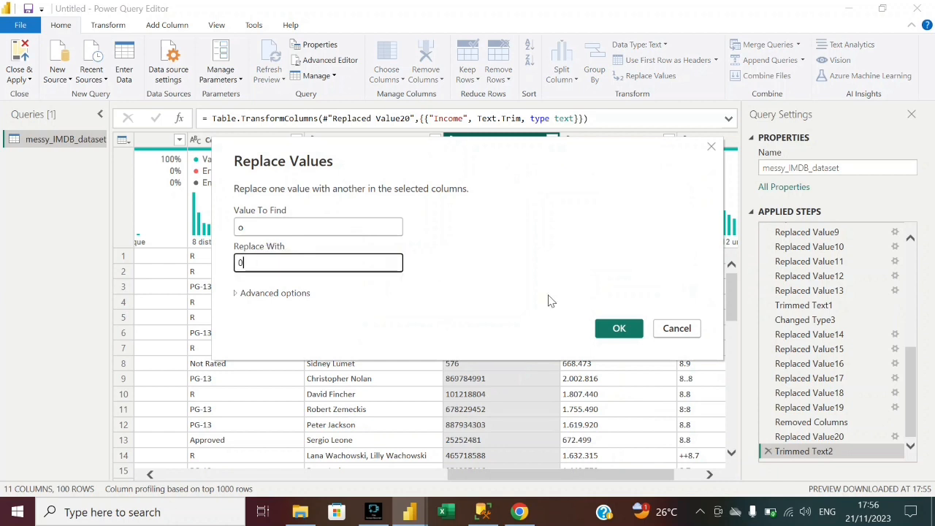
key("Return")
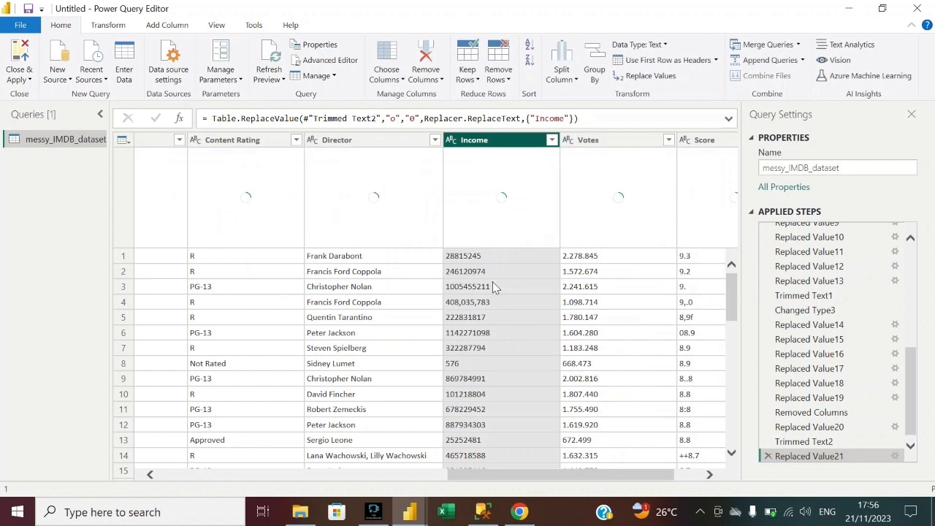
Replace commas with nothing in the Income column and set its data type to Whole Number.
right_click(486, 140)
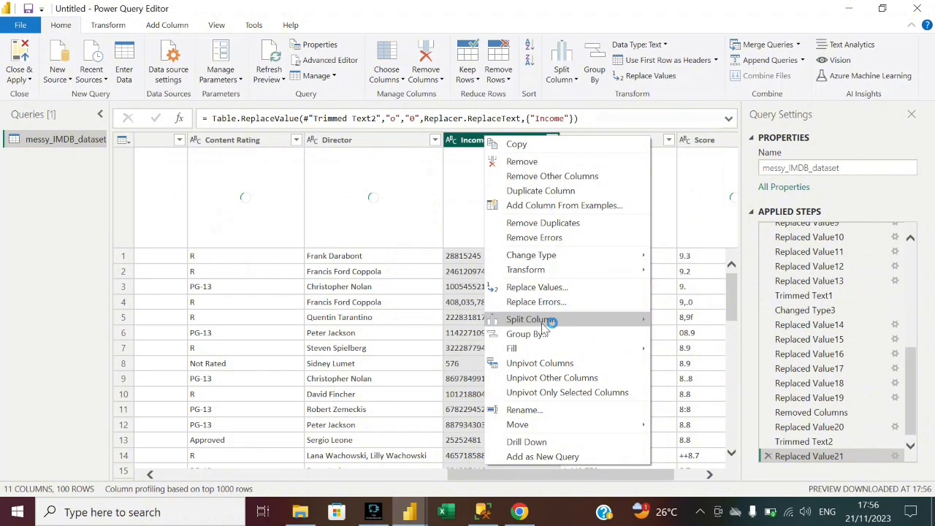
left_click(537, 287)
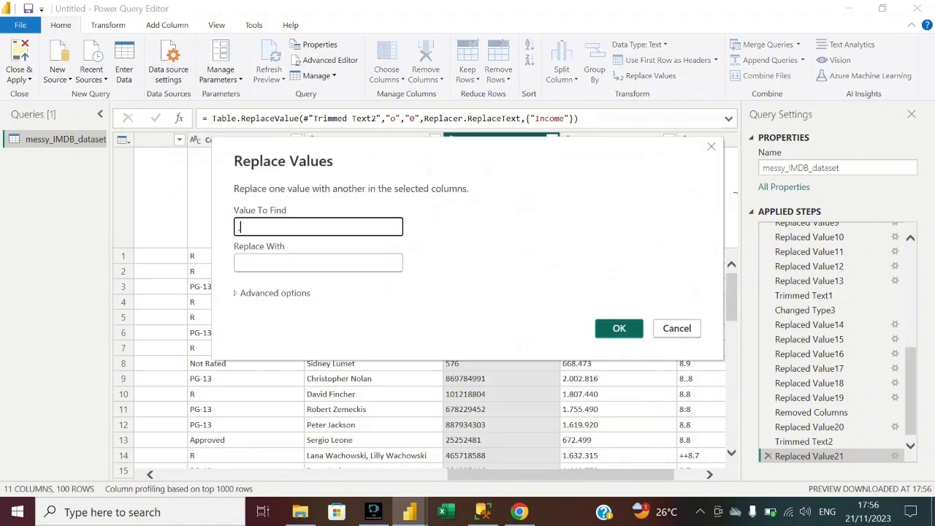
left_click(618, 330)
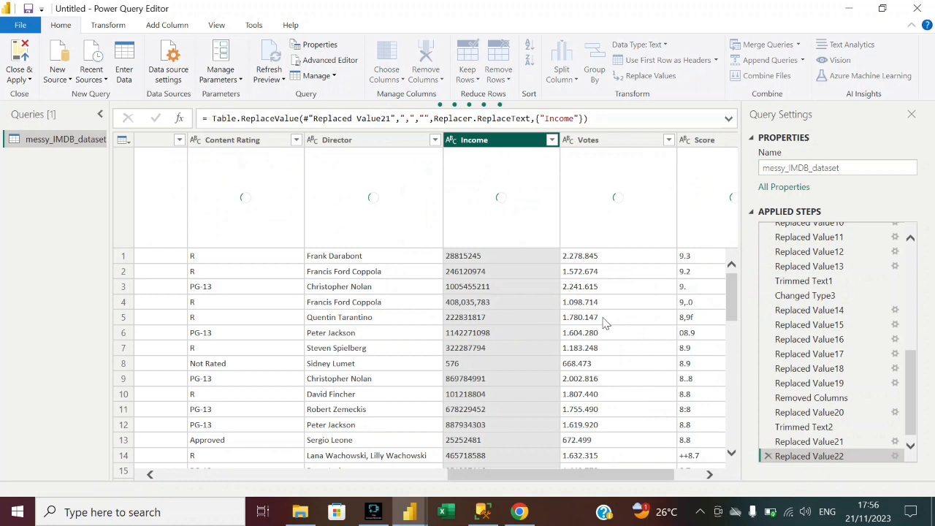
left_click(451, 141)
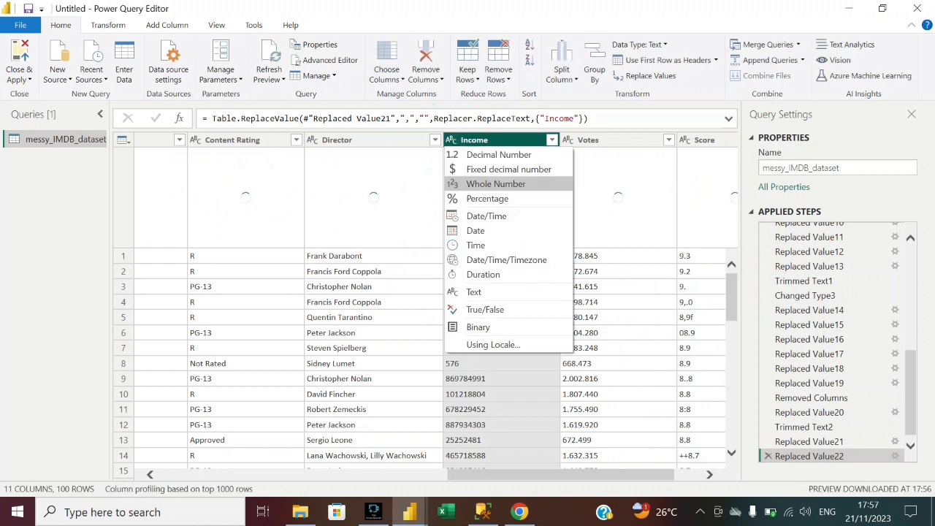
left_click(498, 189)
left_click(497, 184)
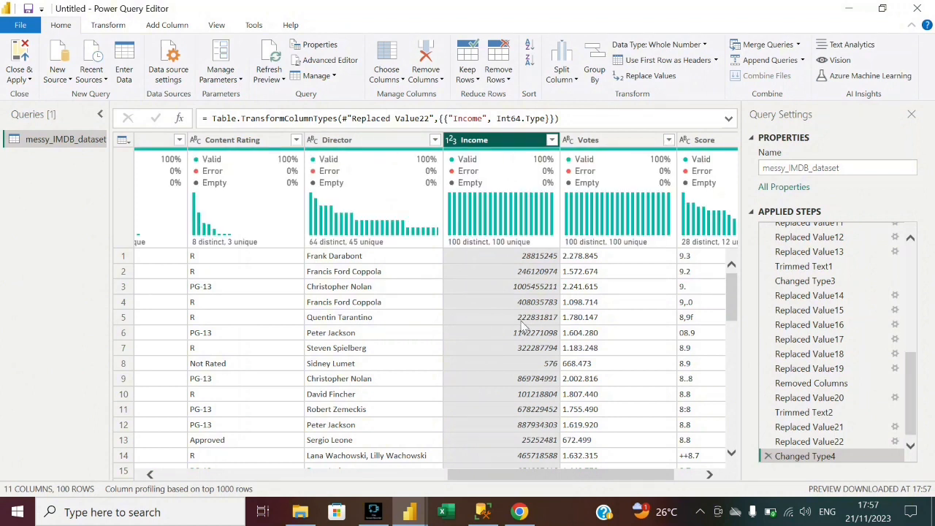
Replace the periods with nothing in the Votes column.
scroll(525, 327, "right", 2)
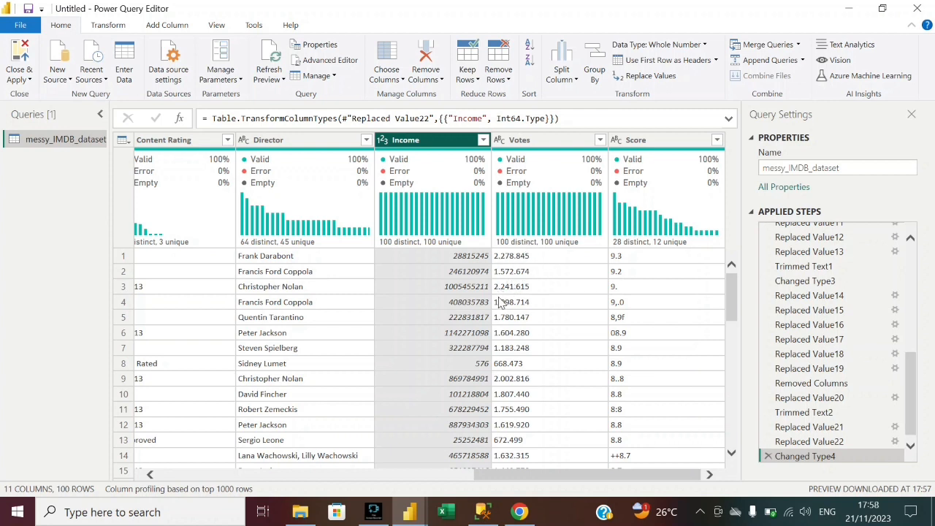
right_click(572, 149)
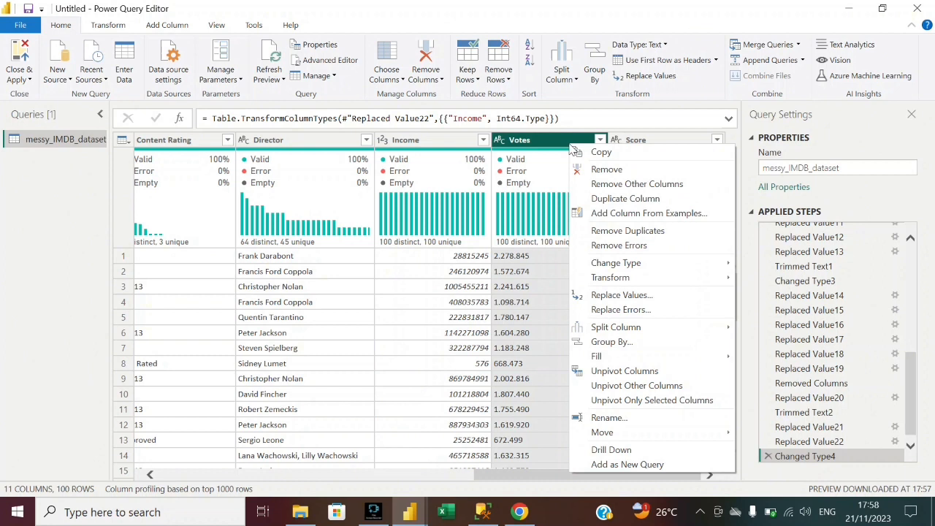
left_click(622, 295)
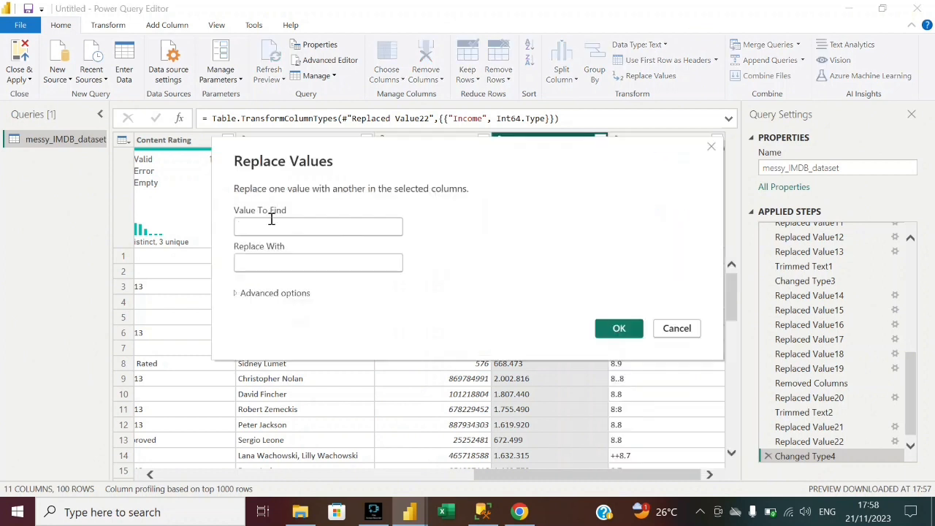
left_click(271, 223)
type(".")
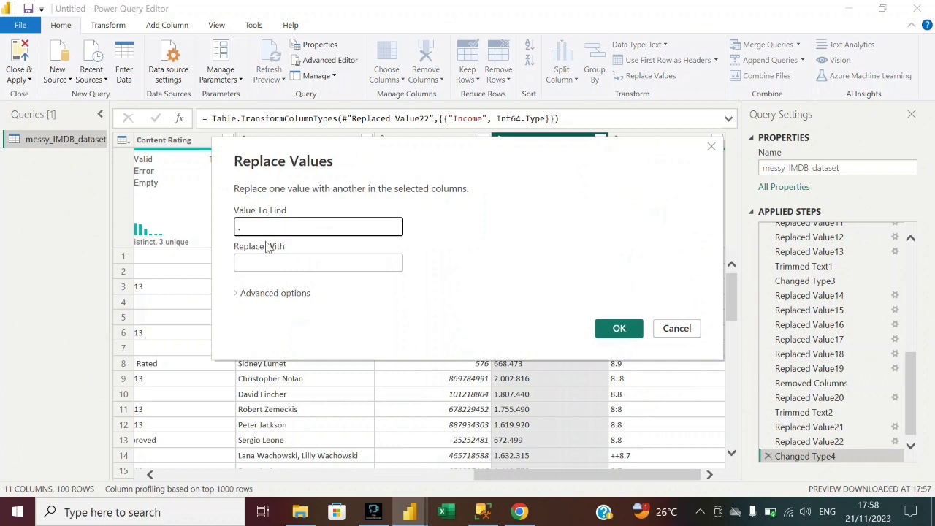
left_click(619, 331)
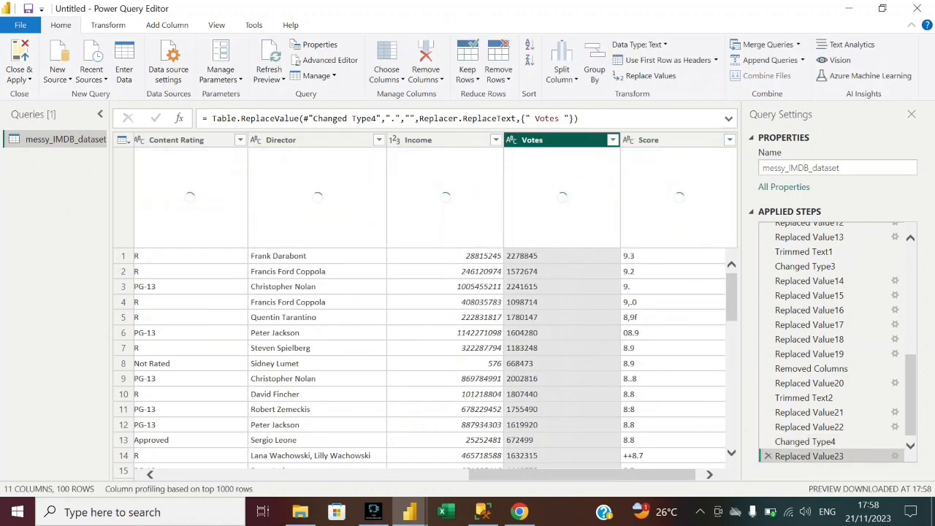
Trim the Votes column's values and set its data type to Whole Number.
right_click(562, 146)
mouse_move(592, 283)
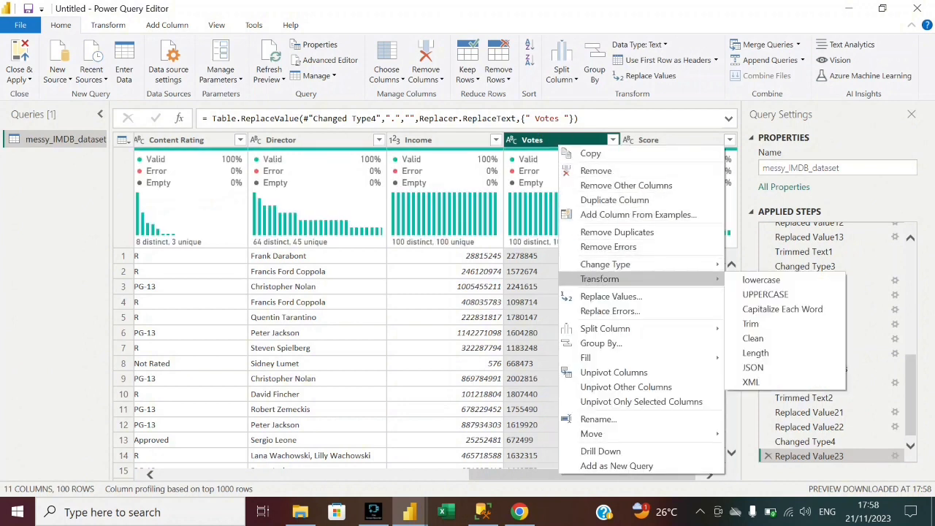
left_click(733, 321)
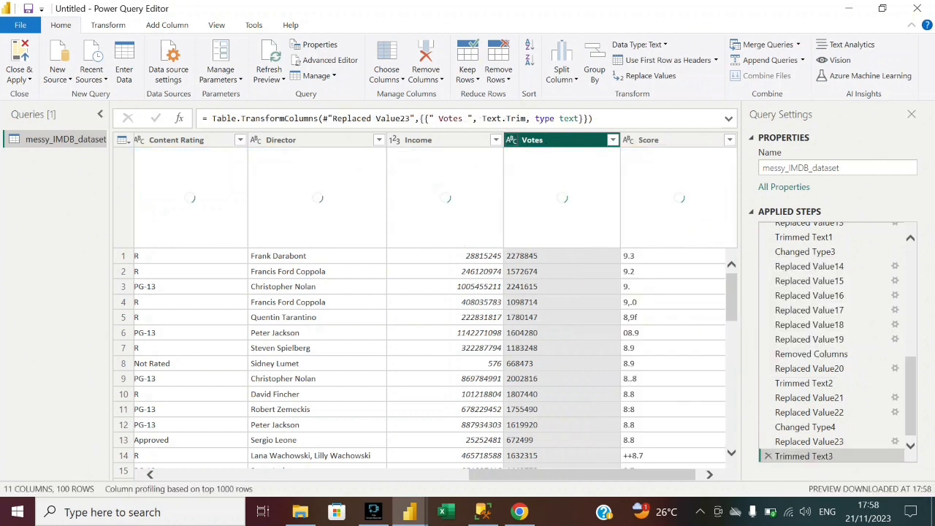
left_click(512, 139)
left_click(549, 181)
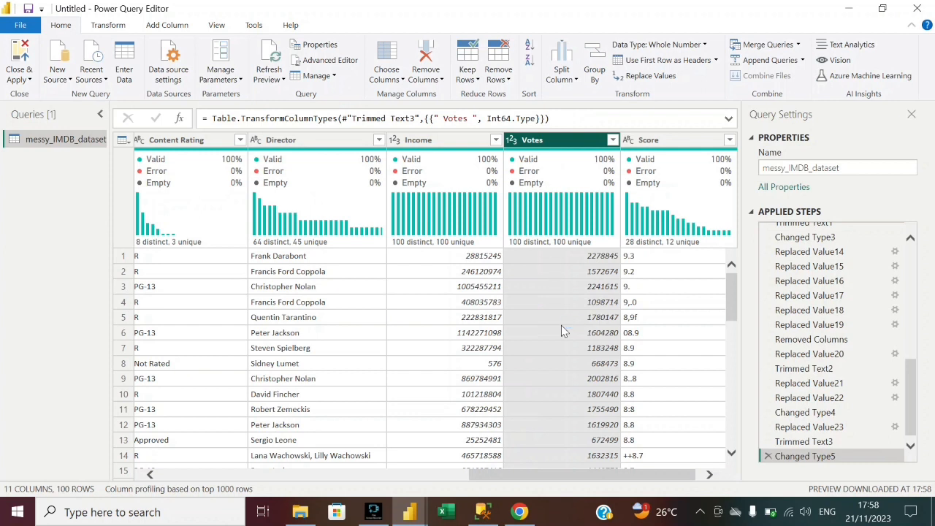
Examine the Score column's list of distinct values for malformed entries, leaving it unfiltered.
scroll(561, 331, "right", 1)
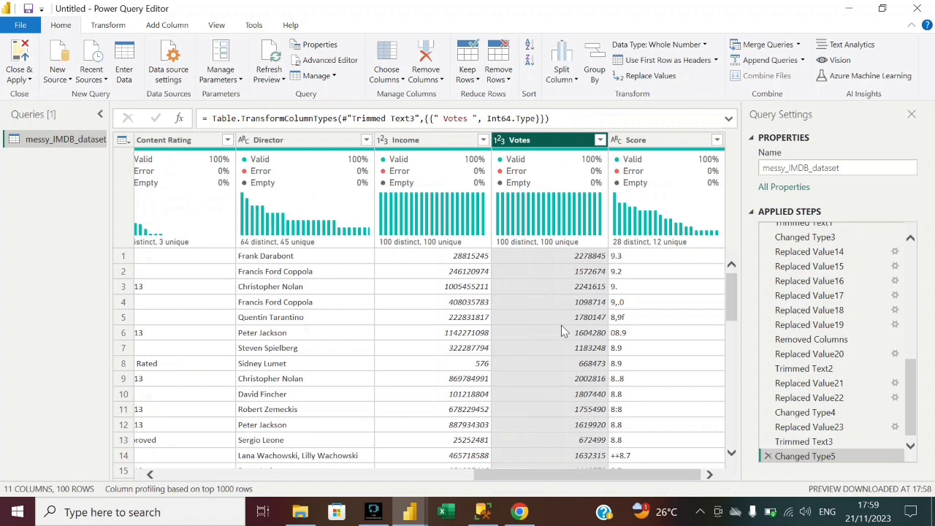
scroll(629, 325, "down", 3)
scroll(629, 326, "up", 3)
left_click(717, 140)
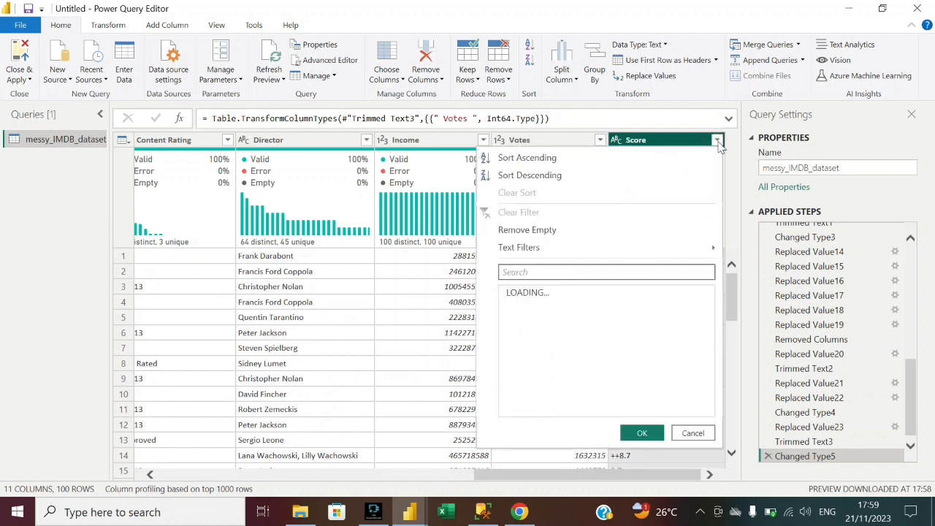
scroll(585, 373, "down", 10)
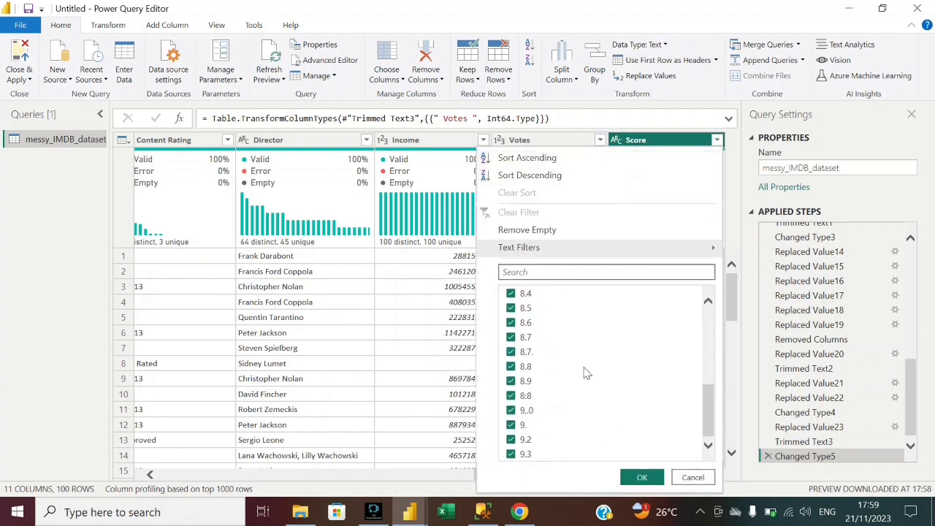
scroll(585, 372, "up", 3)
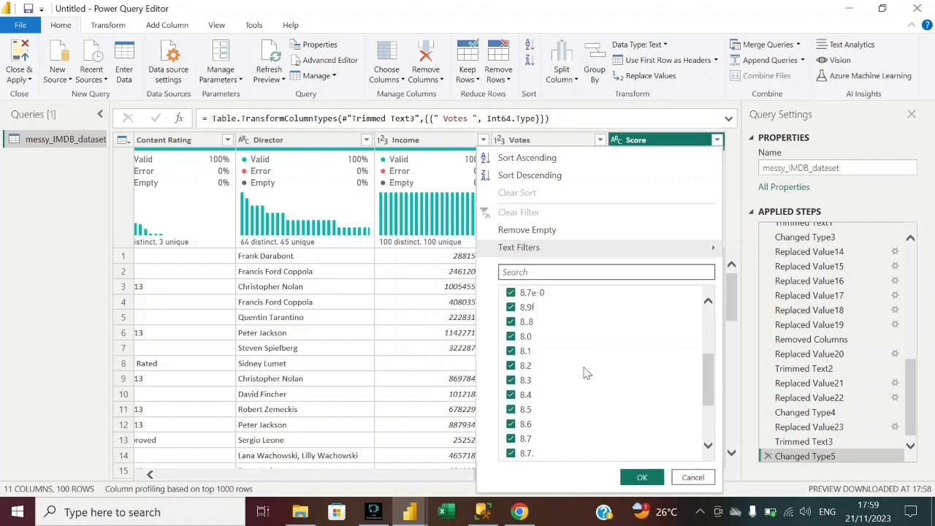
scroll(585, 372, "up", 3)
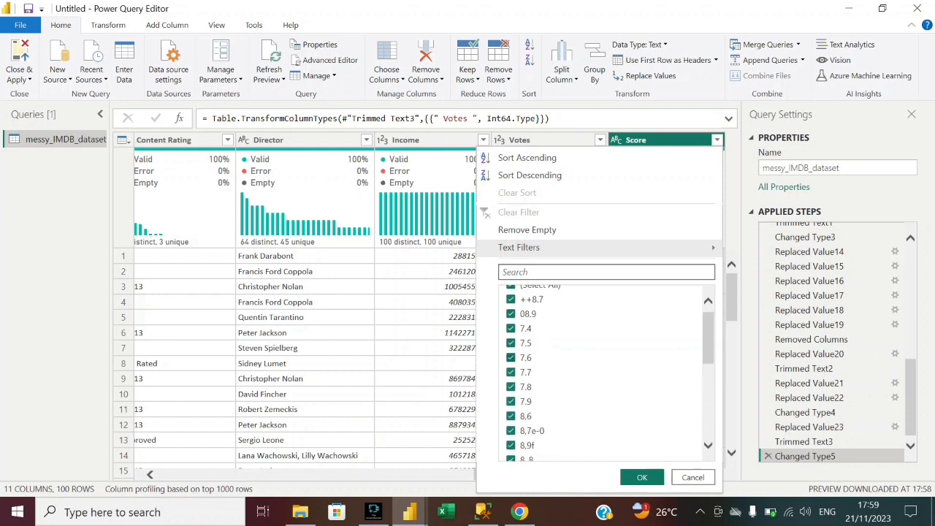
scroll(600, 373, "up", 1)
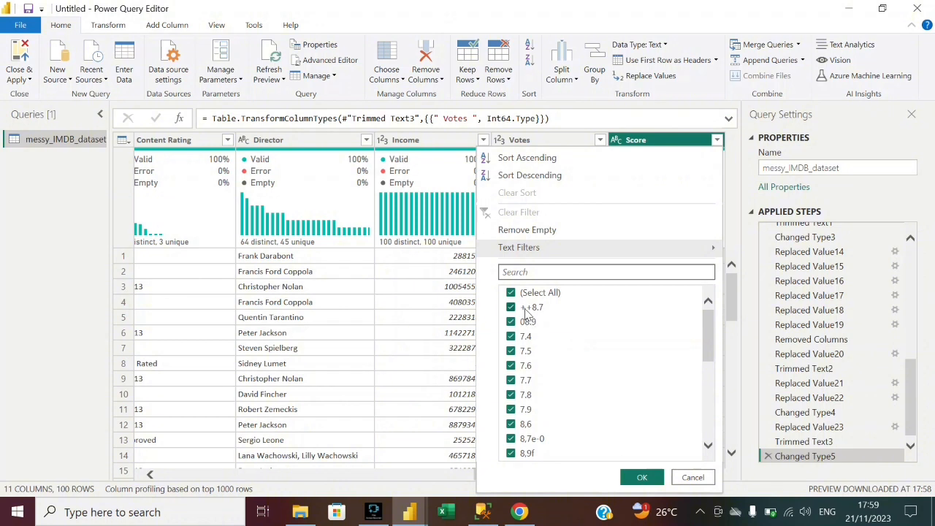
scroll(559, 371, "down", 6)
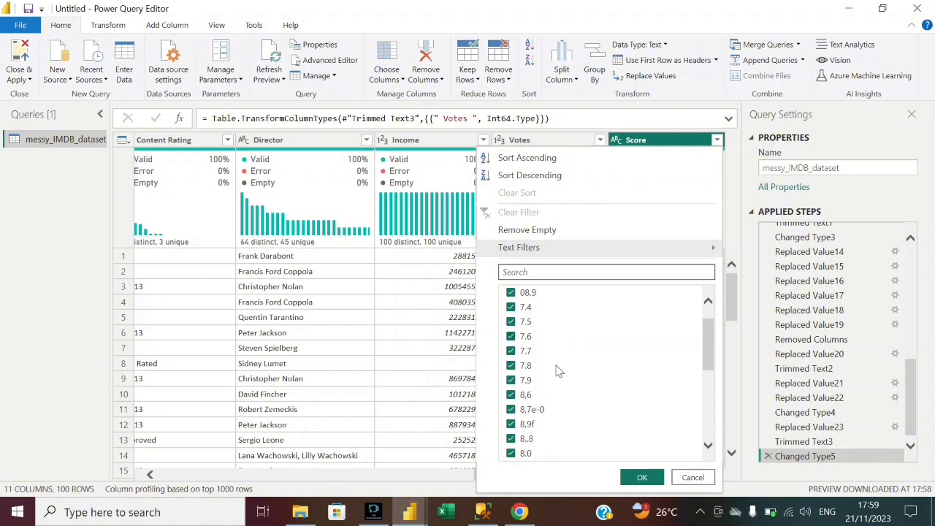
scroll(559, 371, "up", 3)
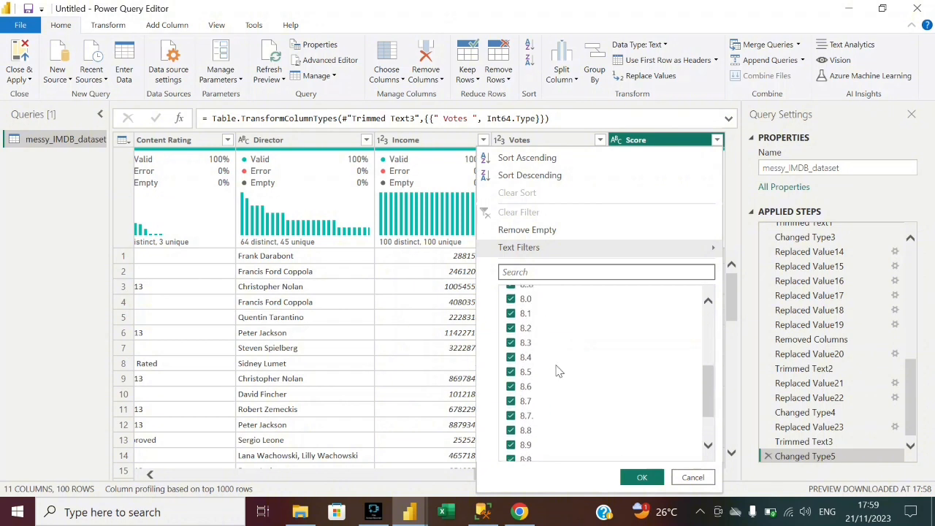
scroll(559, 371, "up", 4)
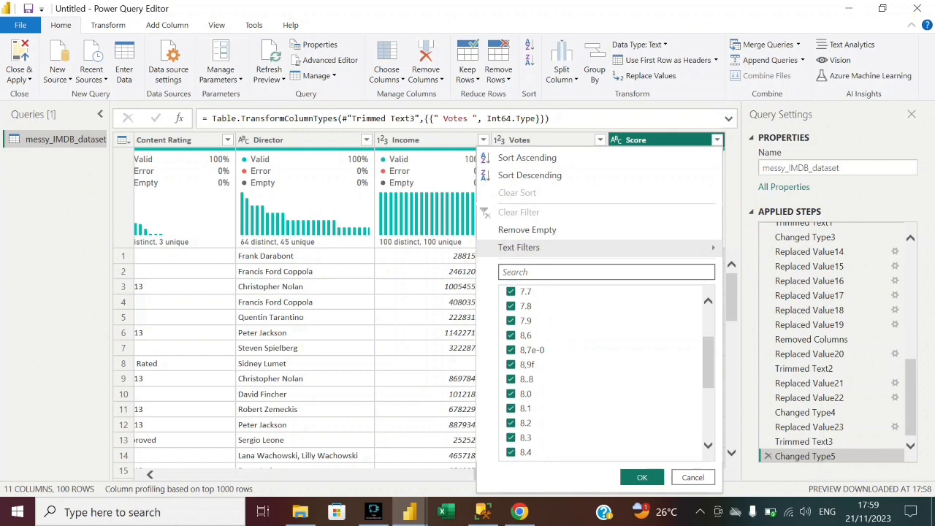
left_click(86, 282)
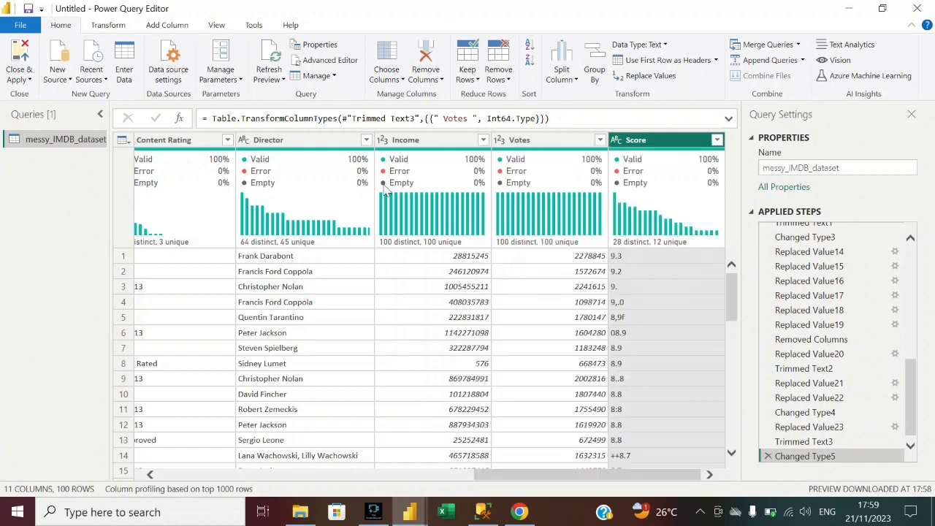
Replace ++ with nothing in the Score column.
right_click(662, 141)
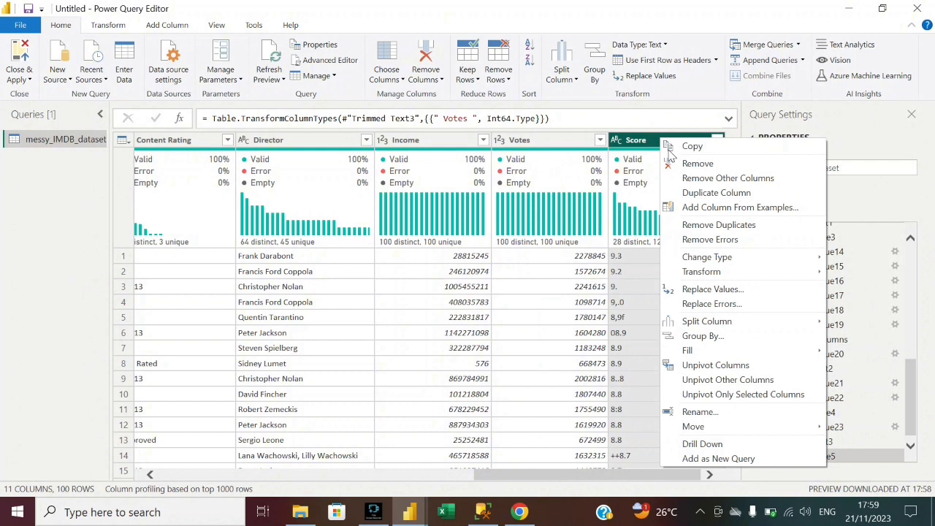
left_click(699, 288)
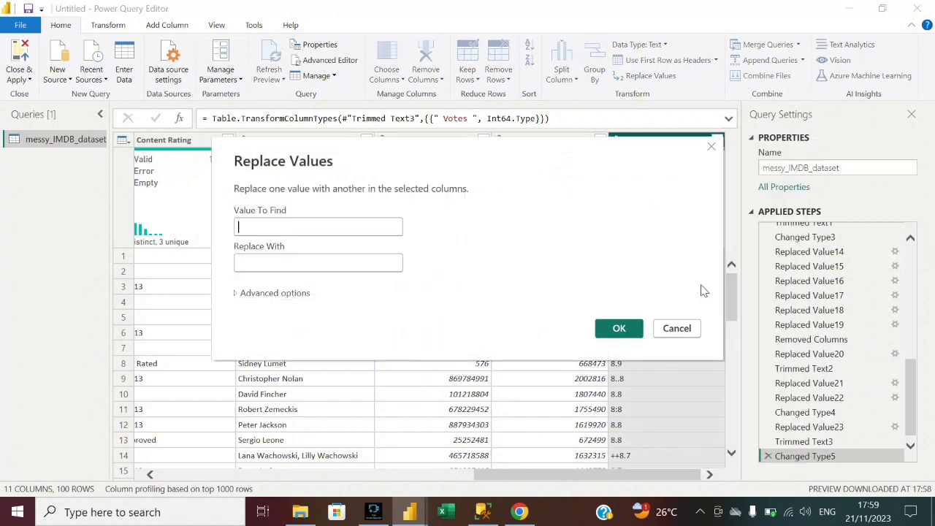
type("++")
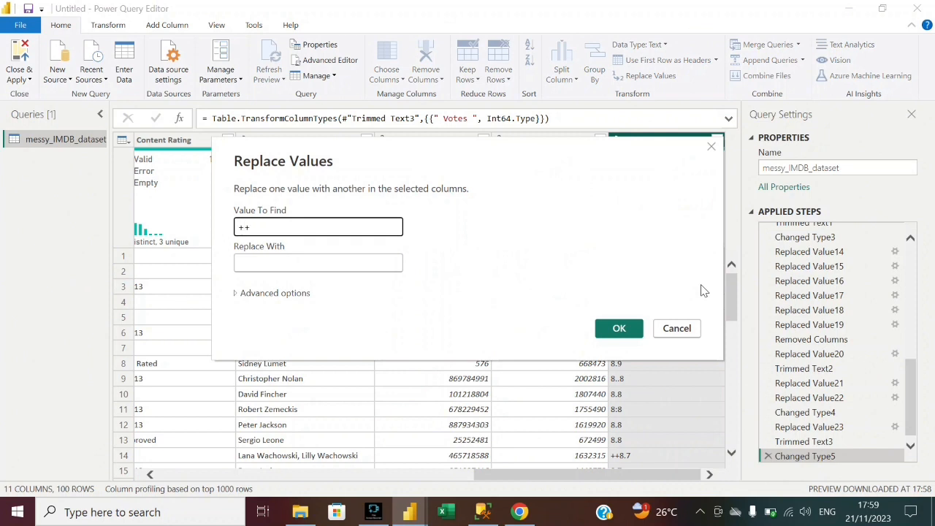
left_click(621, 334)
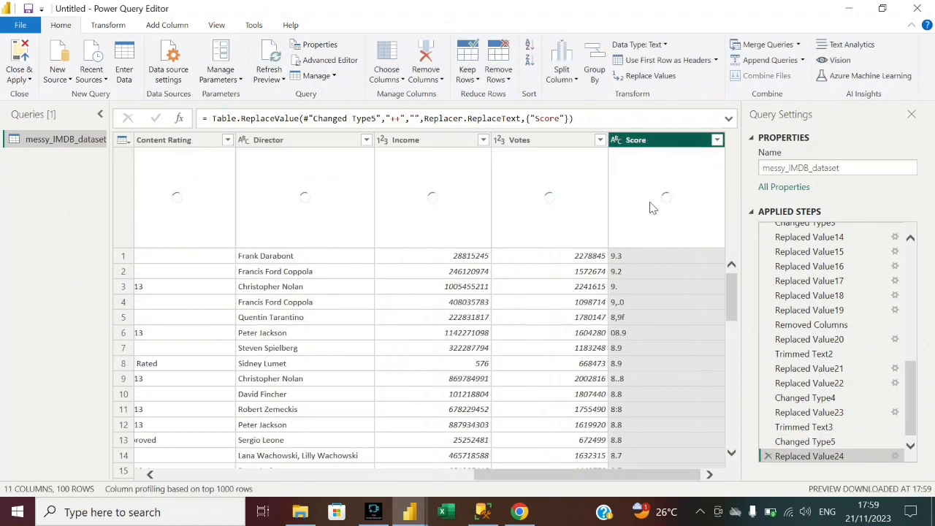
Replace the letter f with nothing in the Score column.
scroll(653, 209, "down", 5)
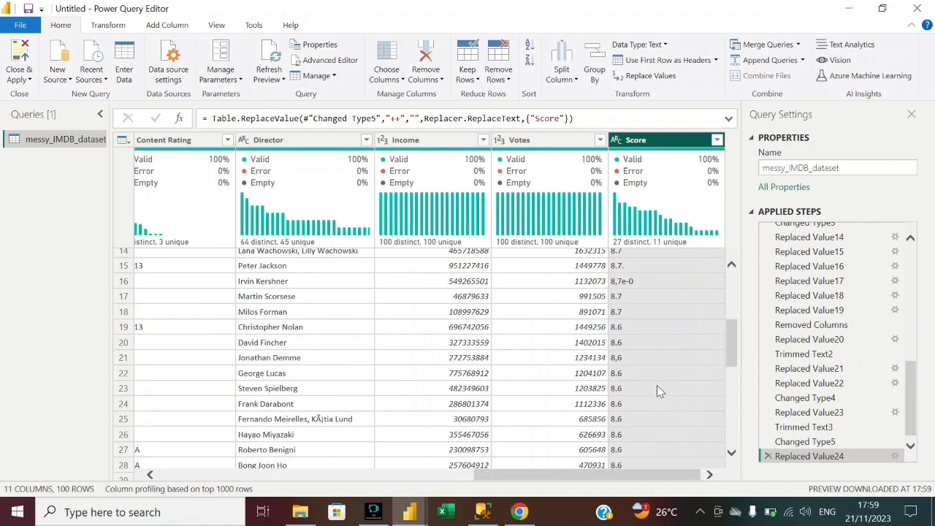
scroll(657, 385, "up", 5)
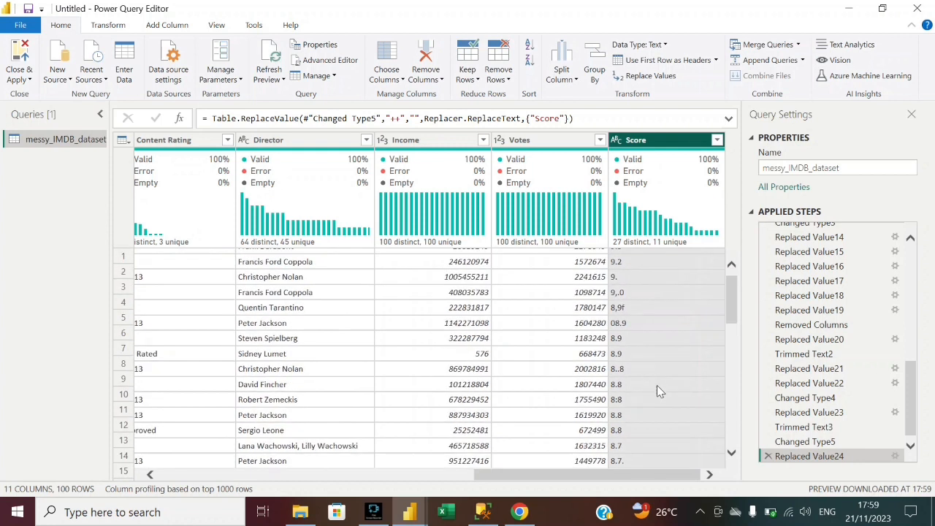
scroll(657, 385, "down", 1)
scroll(660, 318, "up", 1)
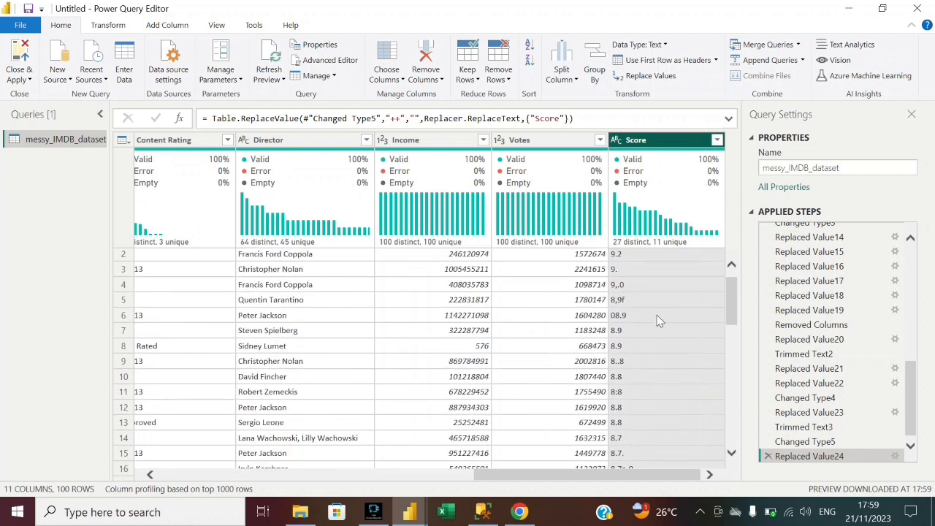
scroll(659, 293, "down", 3)
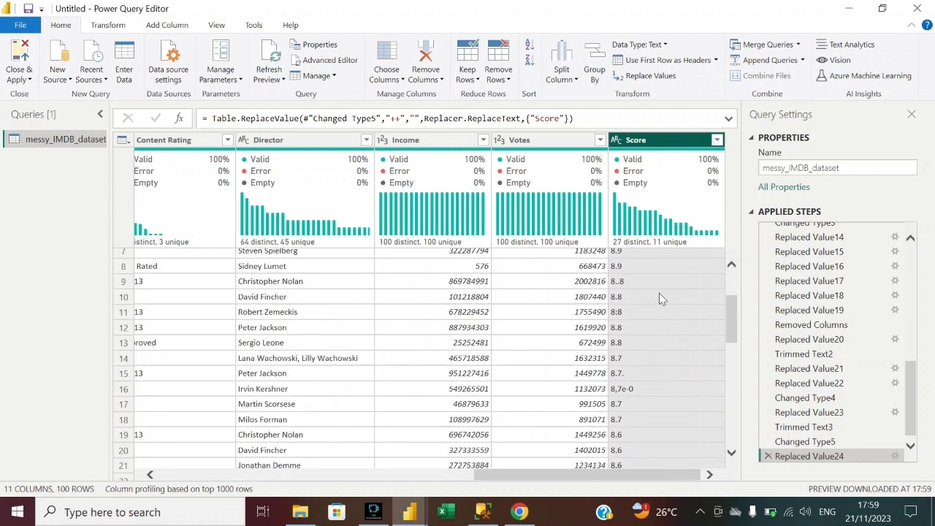
scroll(659, 293, "up", 3)
scroll(659, 293, "left", 2)
scroll(659, 284, "right", 2)
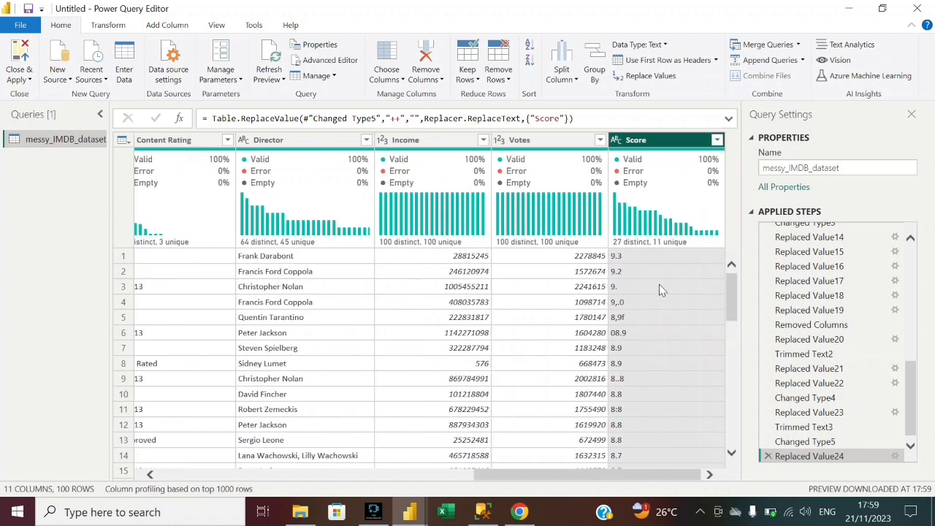
right_click(663, 139)
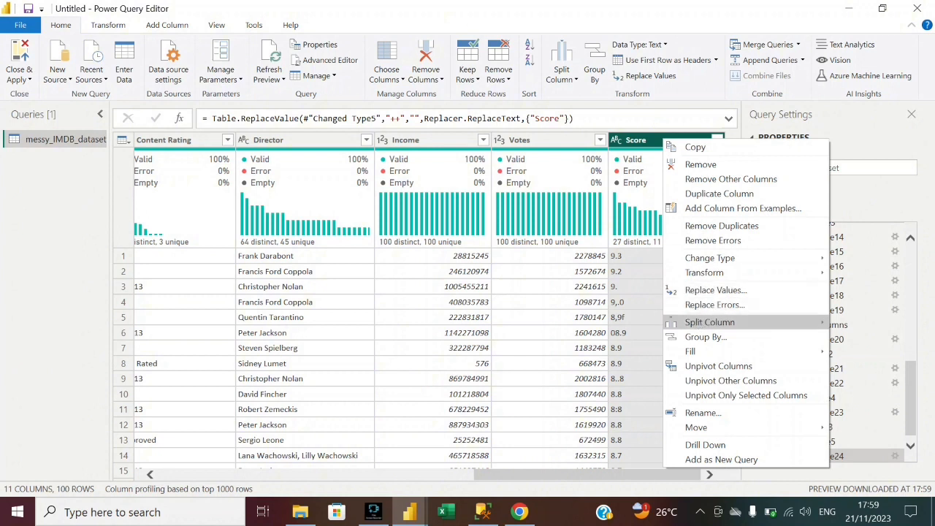
left_click(717, 291)
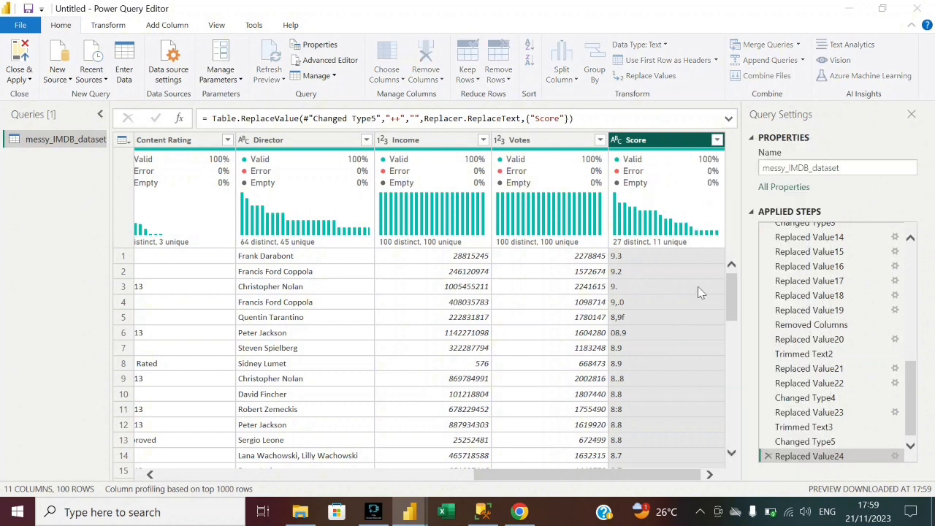
type("f")
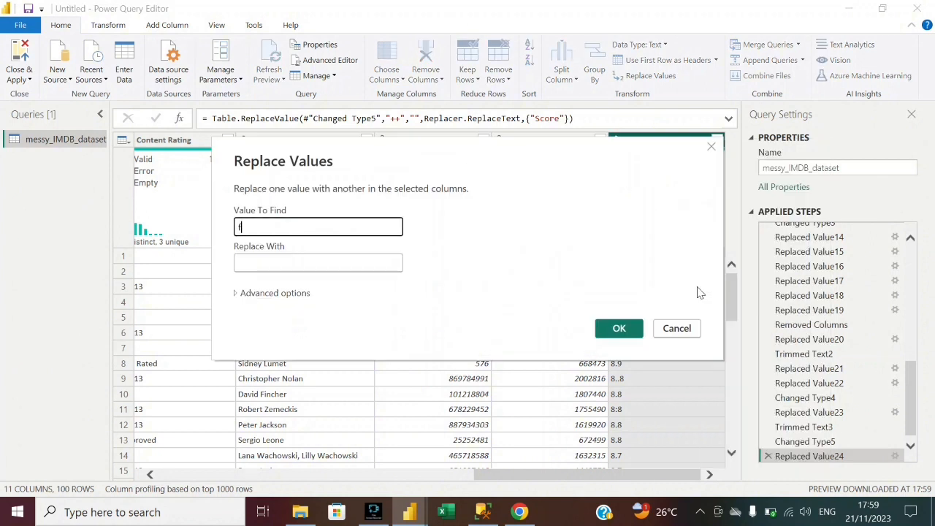
left_click(626, 329)
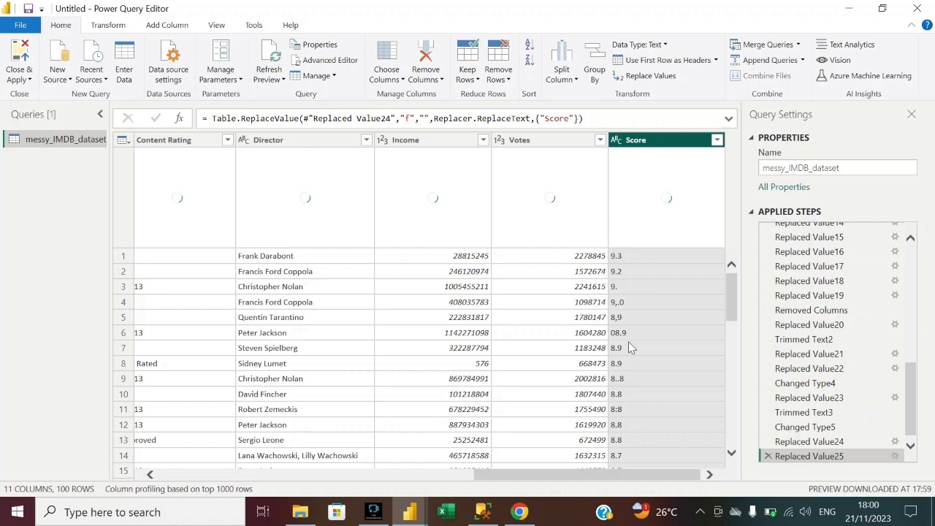
Replace double periods (..) with a single period in the Score column.
right_click(641, 141)
left_click(687, 292)
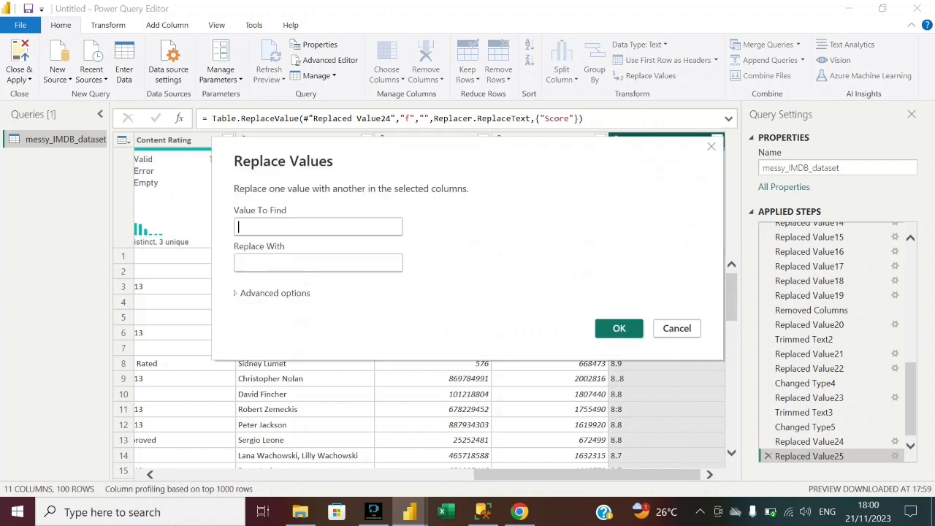
type("..")
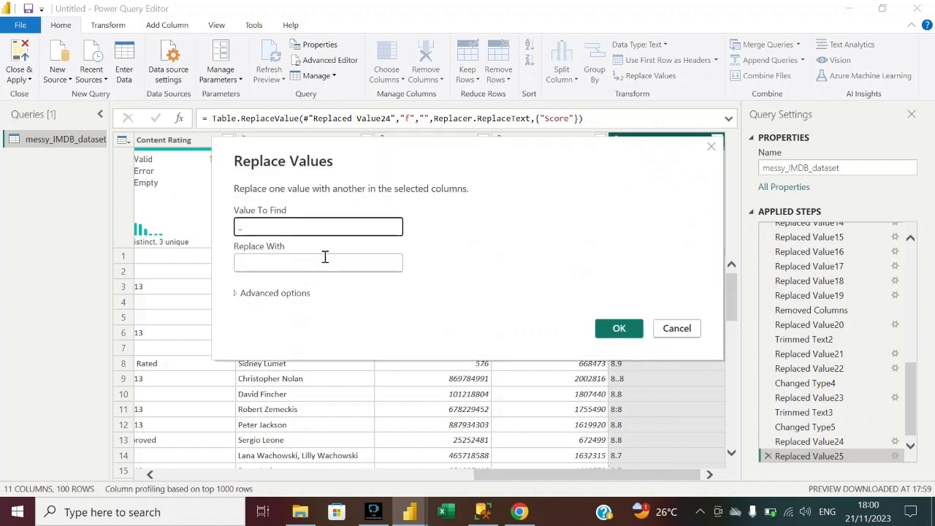
left_click(323, 263)
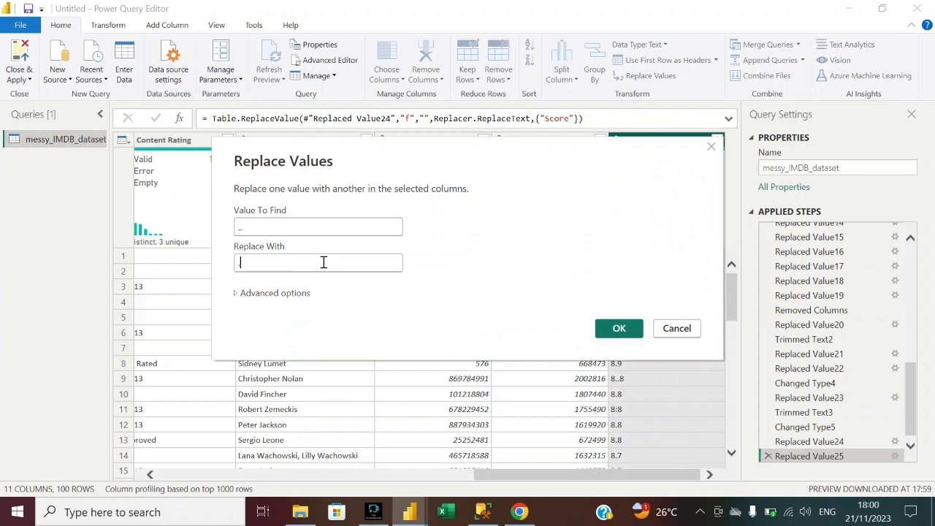
left_click(614, 330)
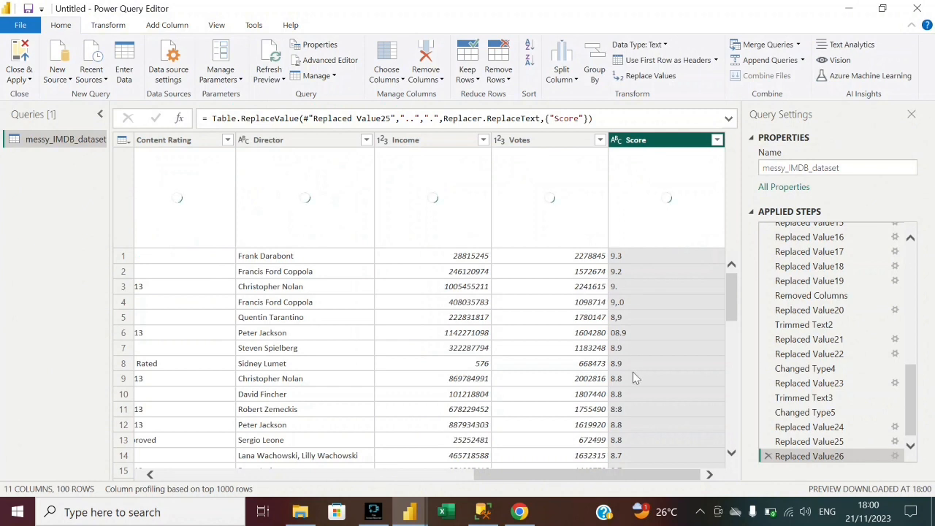
Replace colons with periods in the Score column.
right_click(659, 143)
left_click(696, 291)
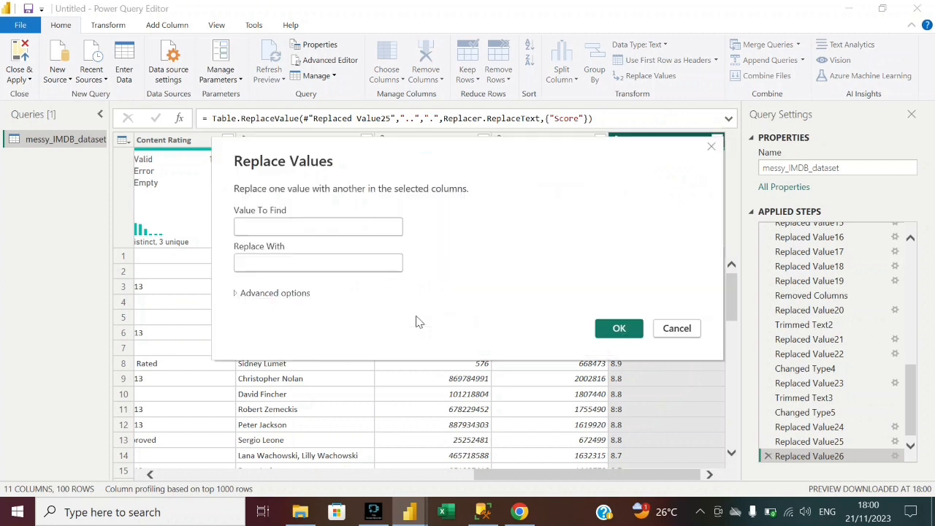
left_click(280, 220)
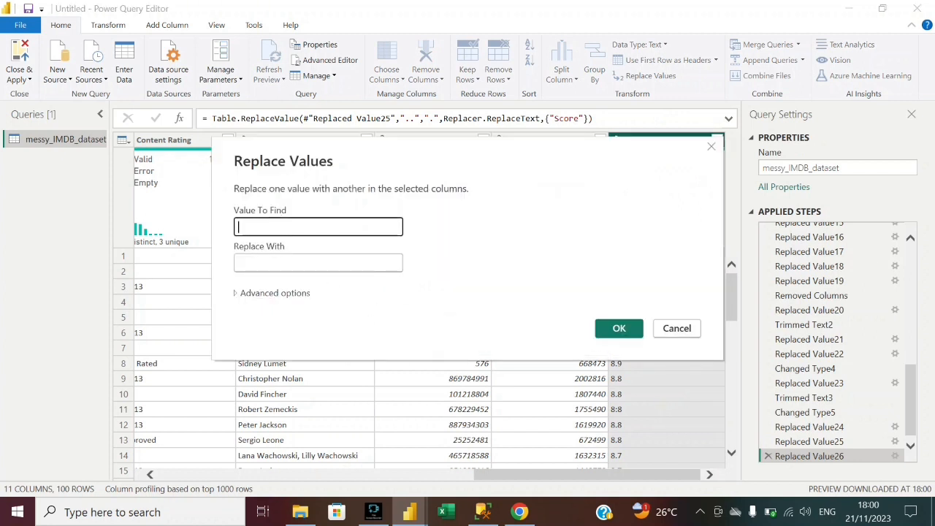
type(":")
left_click(263, 256)
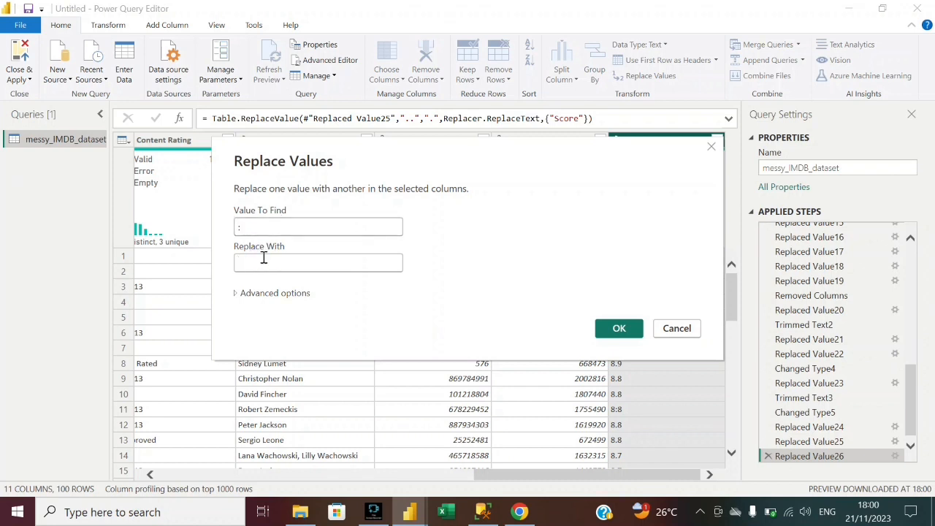
type(".")
left_click(619, 328)
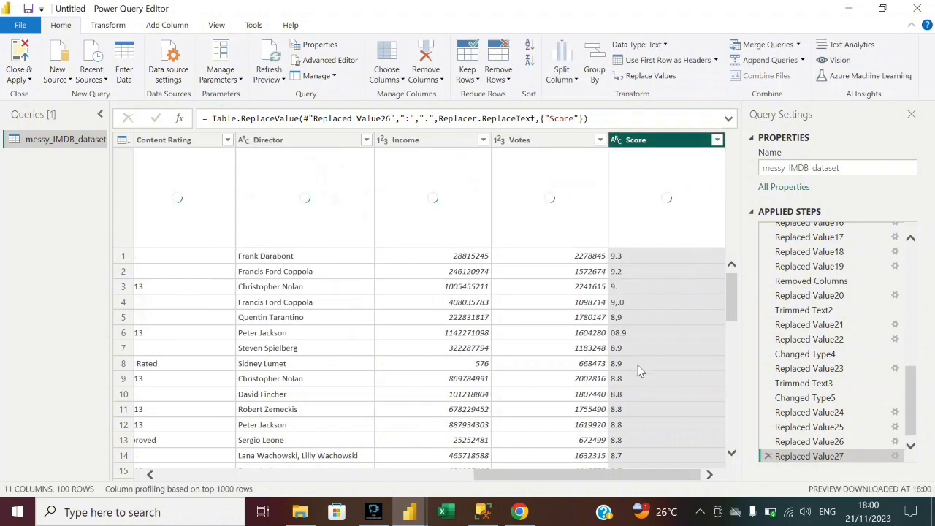
Check the distinct Score values, and replace 08 with 8 in the Score column.
left_click(717, 139)
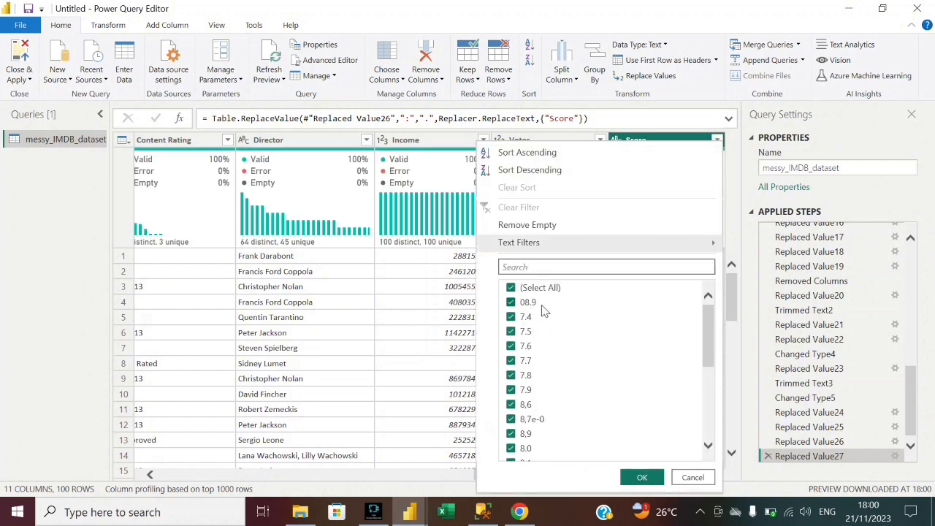
scroll(587, 411, "down", 2)
scroll(589, 411, "down", 2)
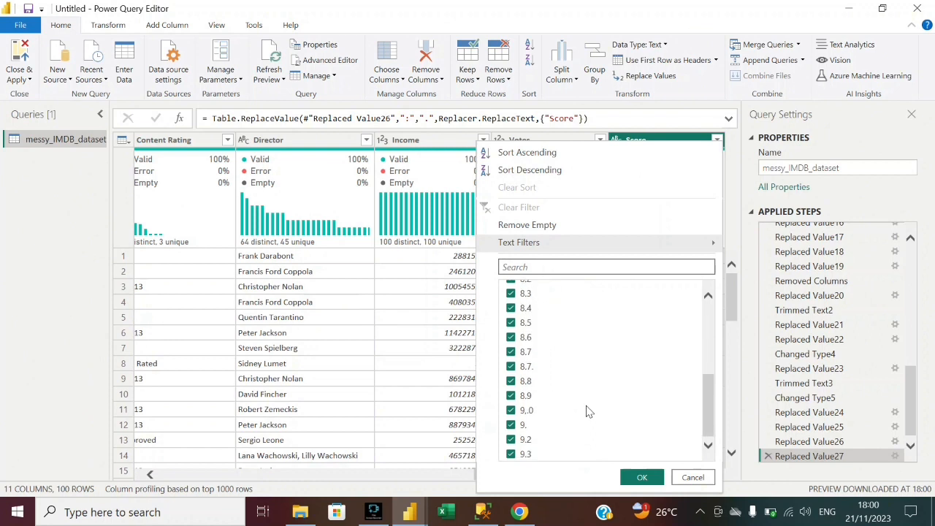
scroll(589, 412, "up", 4)
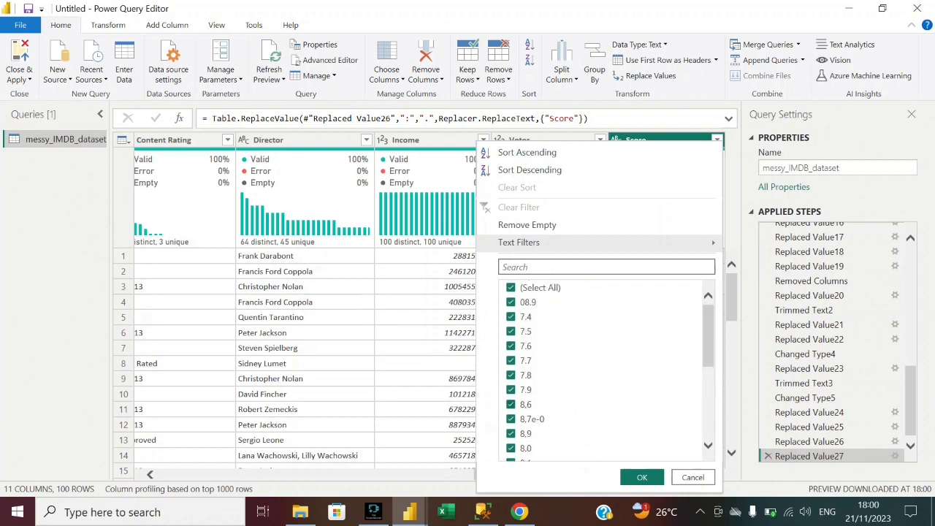
left_click(75, 288)
right_click(667, 141)
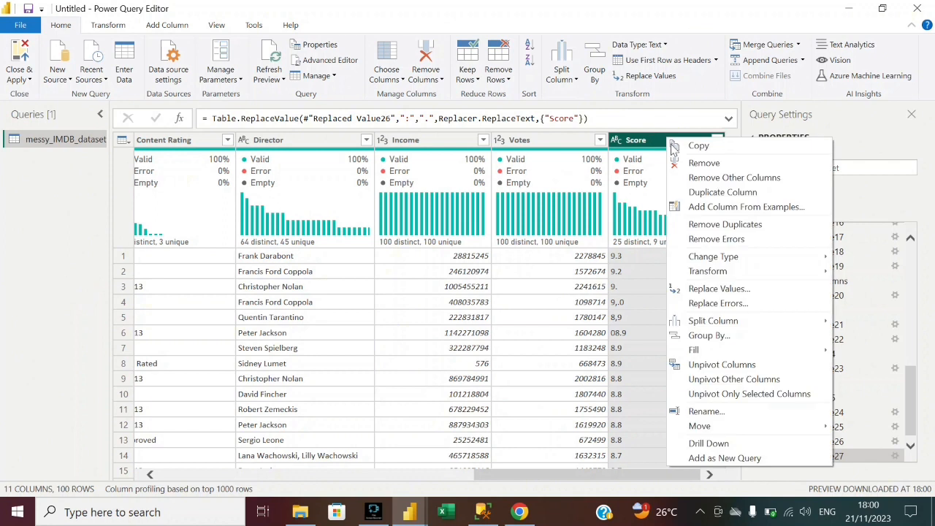
left_click(702, 291)
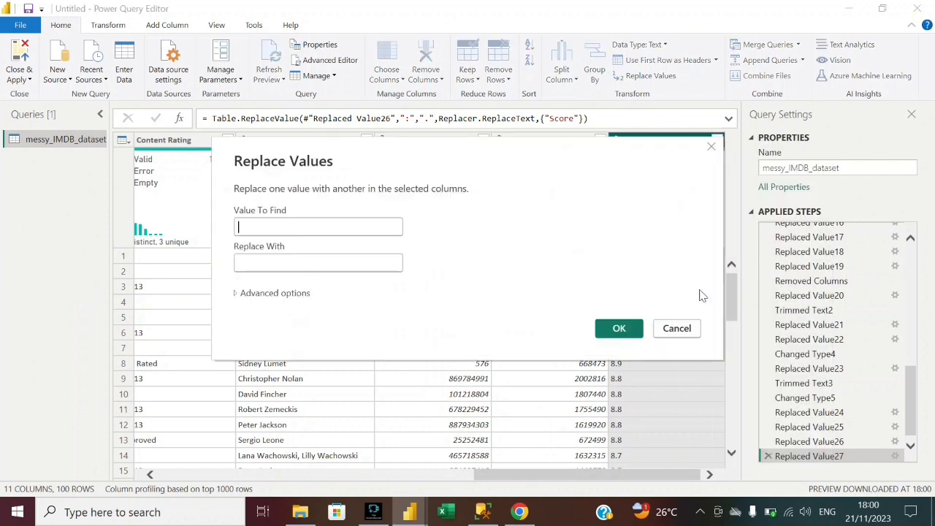
type("08")
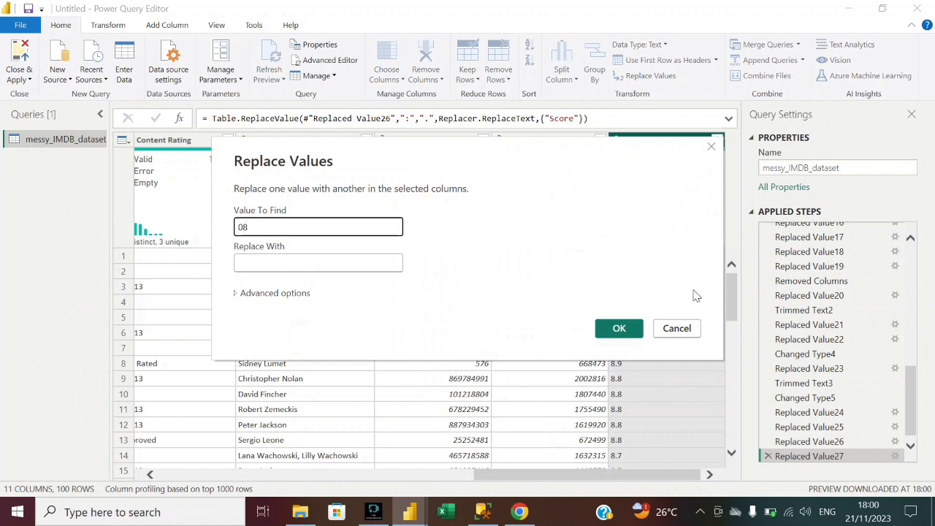
left_click(347, 268)
type("8")
key("Return")
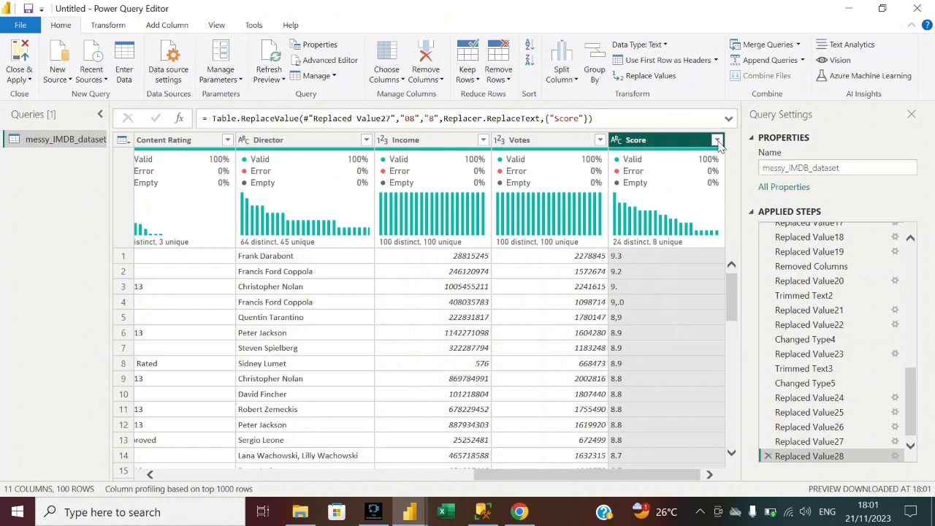
Review the distinct Score values, and replace "9." with "9.0" in the Score column.
left_click(717, 142)
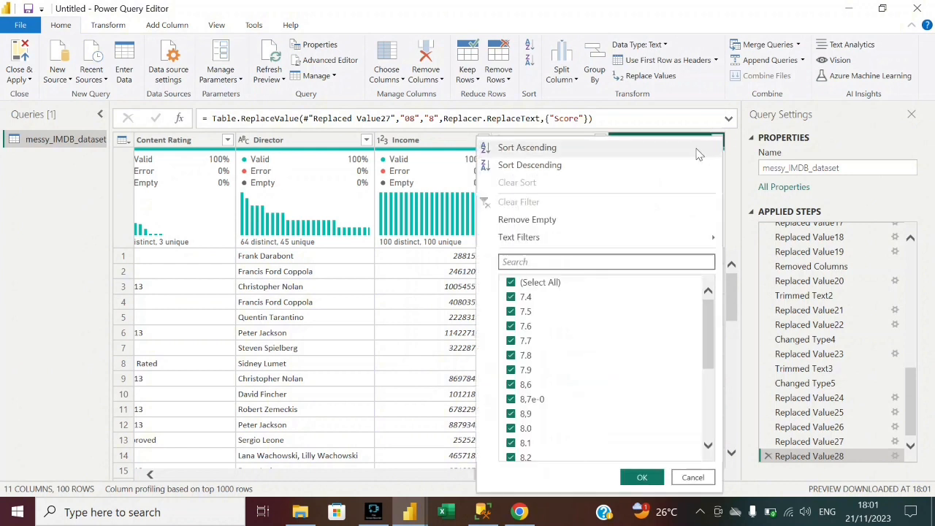
scroll(573, 403, "down", 2)
scroll(574, 403, "down", 3)
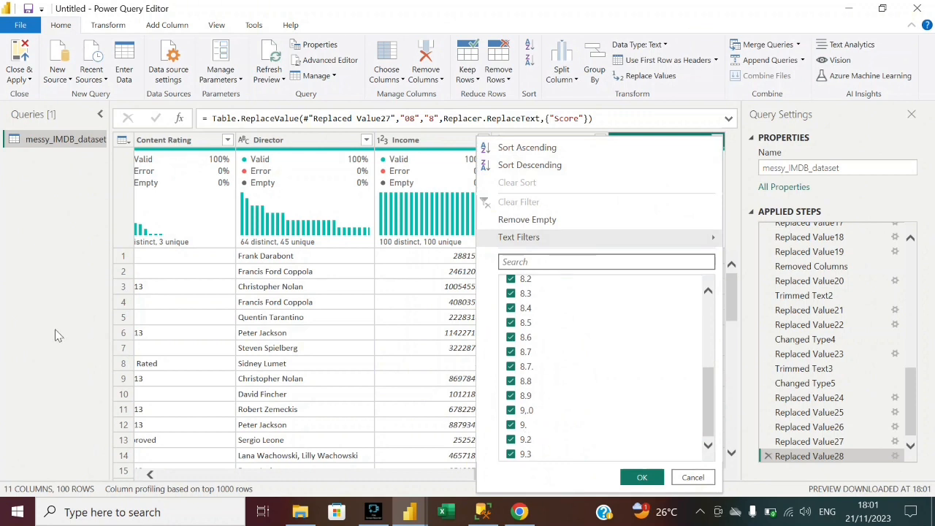
scroll(643, 315, "up", 4)
left_click(81, 267)
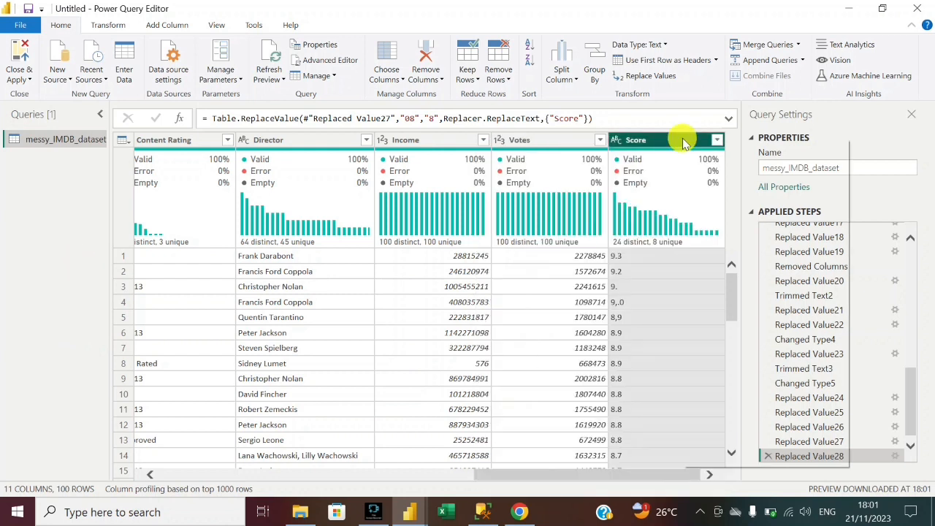
right_click(685, 143)
left_click(727, 288)
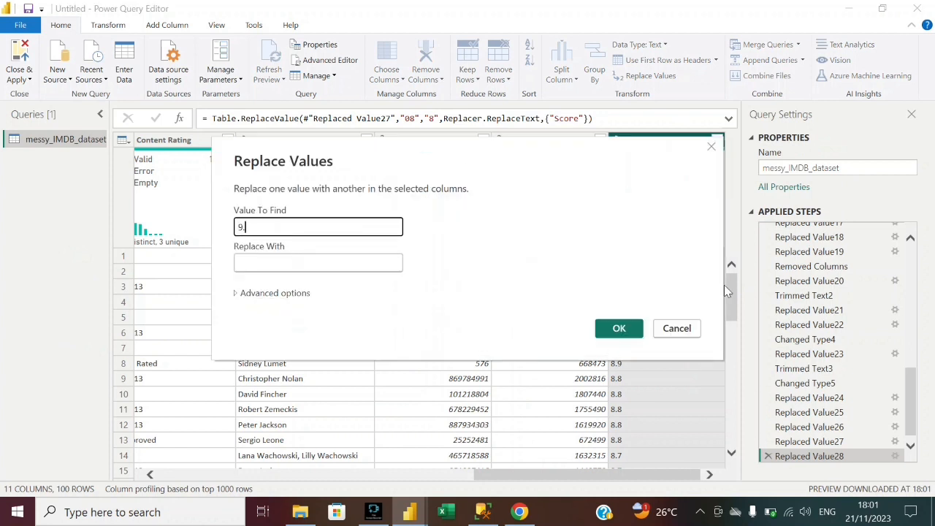
left_click(401, 268)
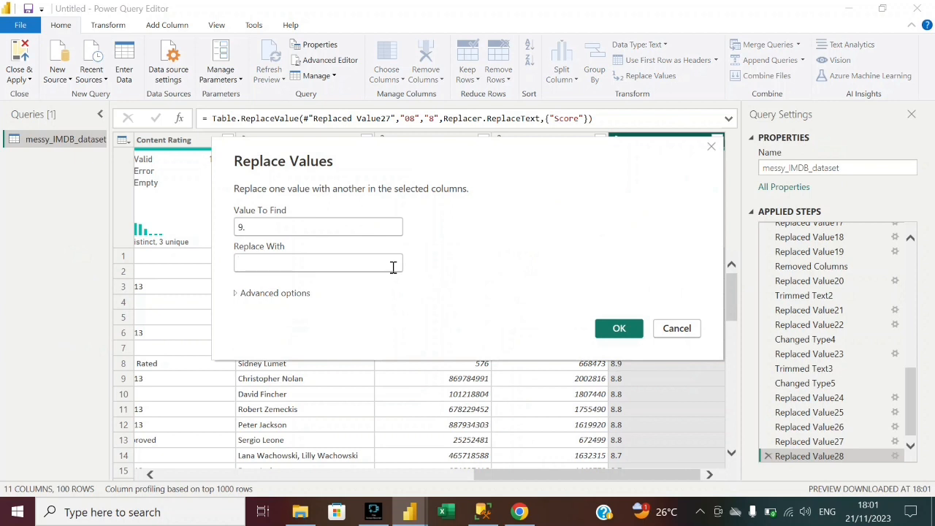
type("9.0")
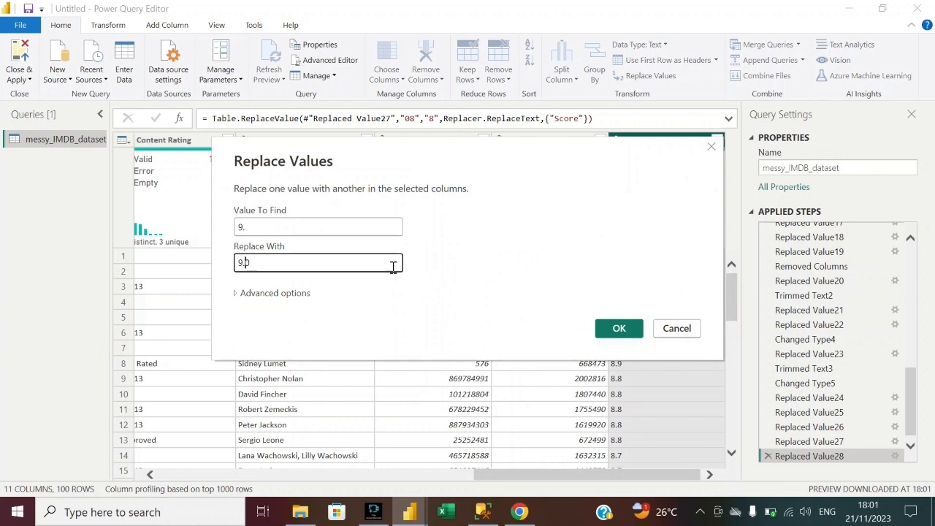
key("Return")
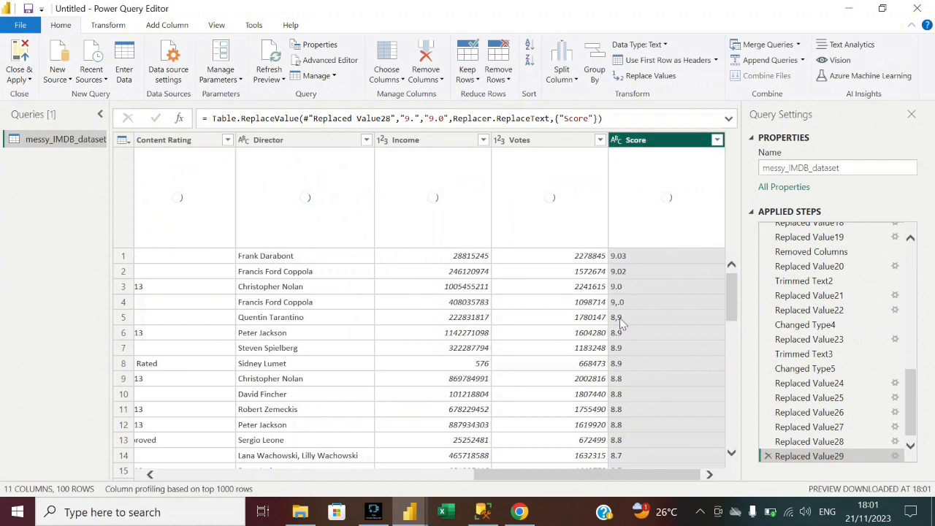
Look through the distinct Score values, and replace "e-0" with nothing in the Score column.
left_click(720, 141)
scroll(548, 391, "down", 3)
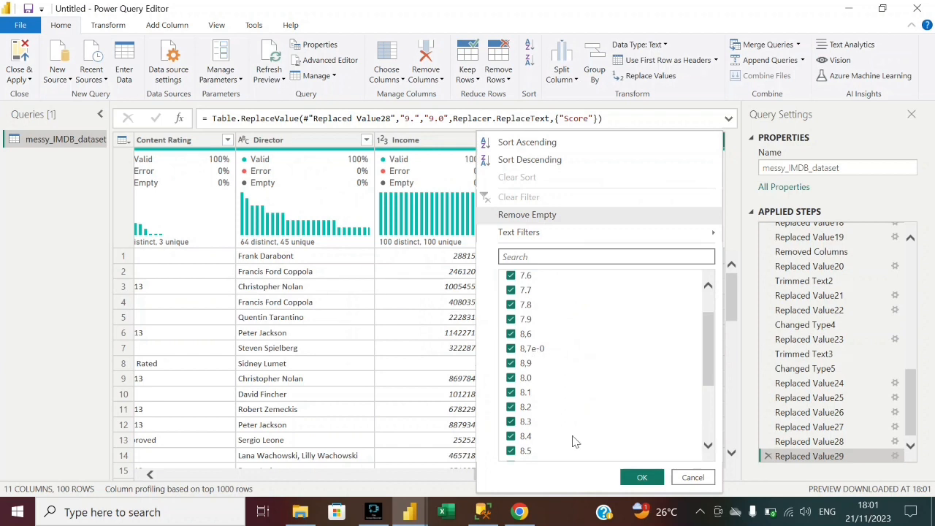
left_click(5, 280)
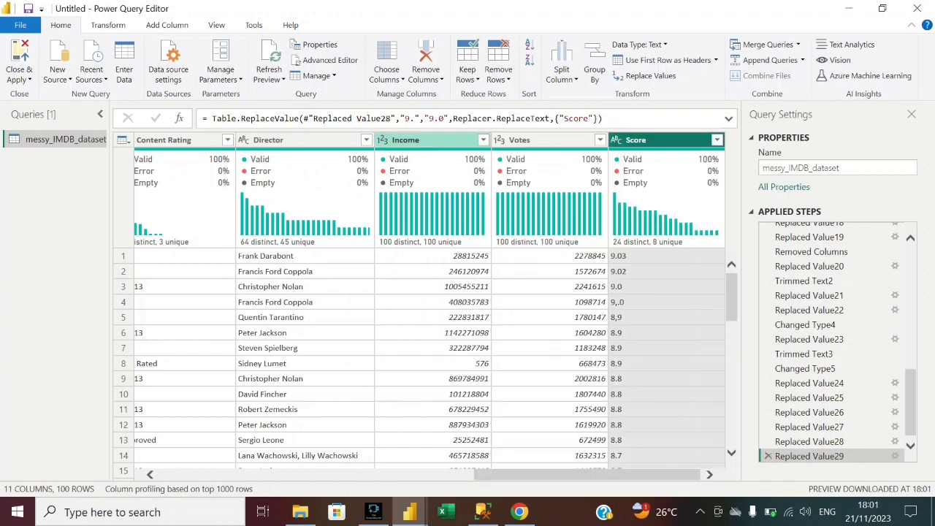
right_click(673, 140)
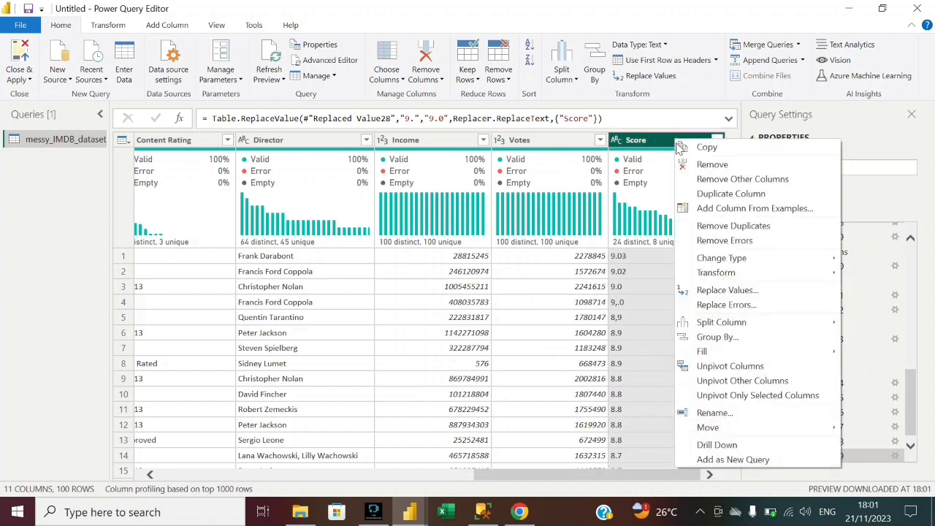
left_click(713, 291)
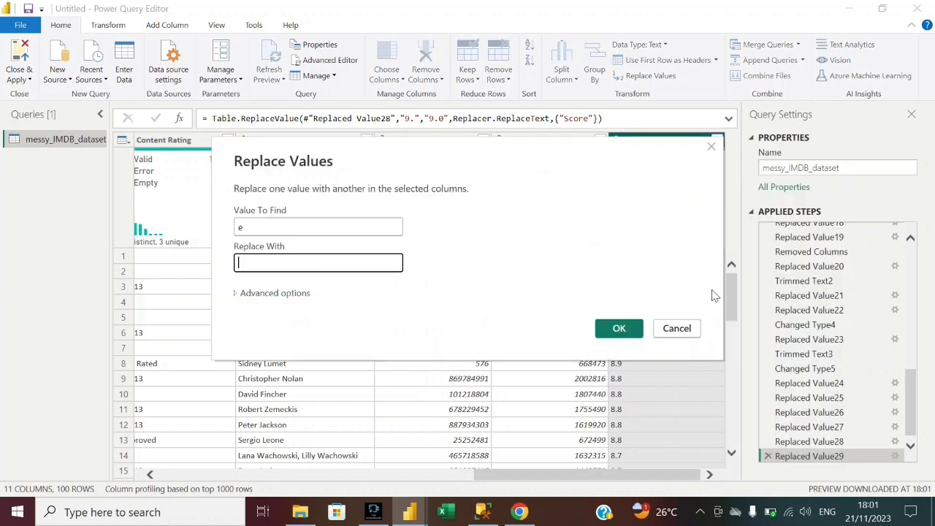
left_click(393, 227)
type("-0")
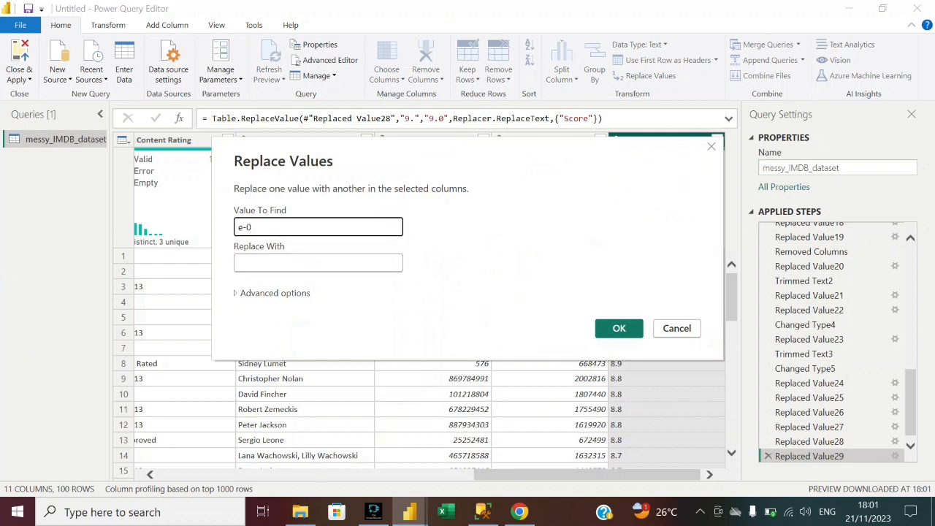
left_click(611, 332)
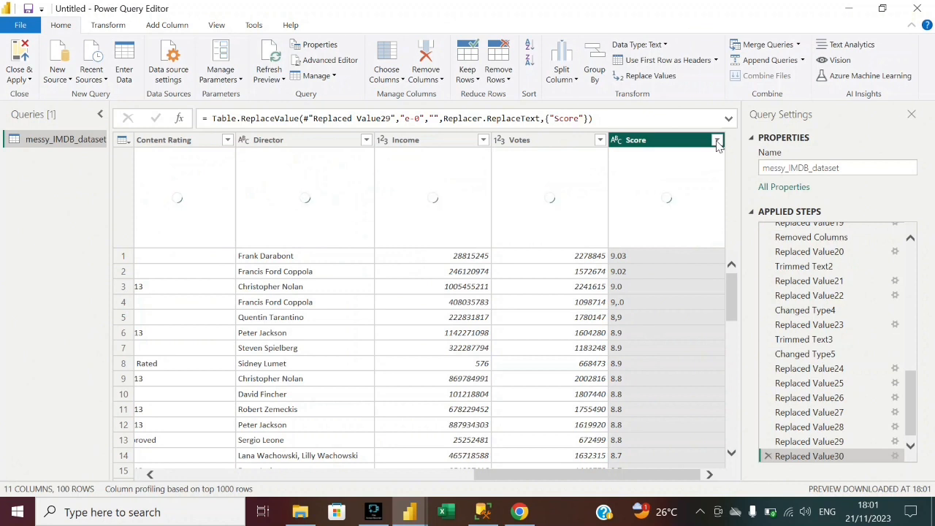
Inspect the distinct Score values, and replace the comma-period pair ",." with a single period in the Score column.
left_click(717, 142)
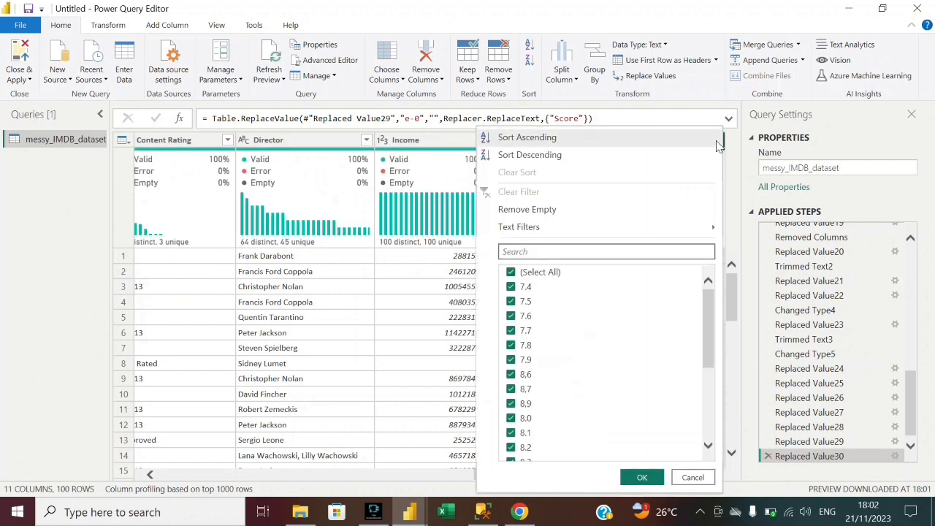
scroll(603, 314, "down", 4)
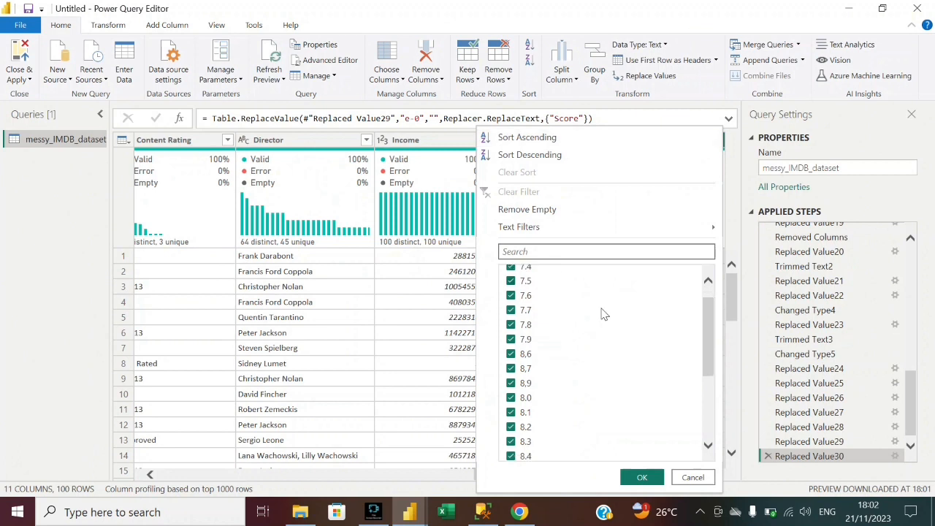
scroll(554, 371, "up", 2)
scroll(554, 370, "up", 4)
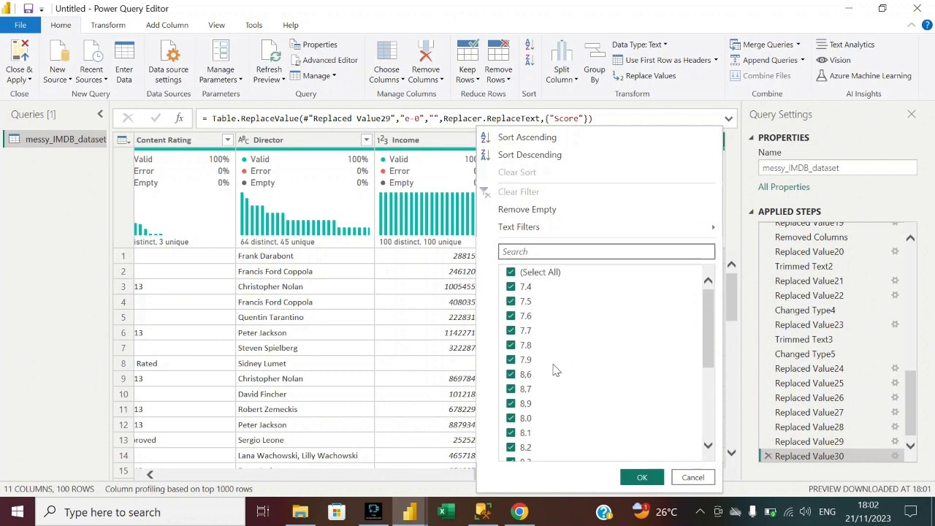
scroll(554, 370, "down", 3)
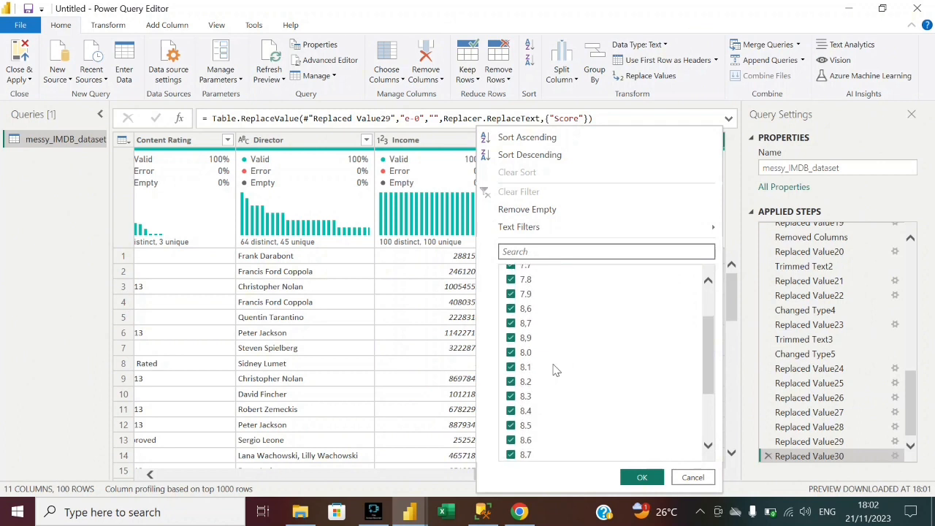
scroll(553, 371, "down", 1)
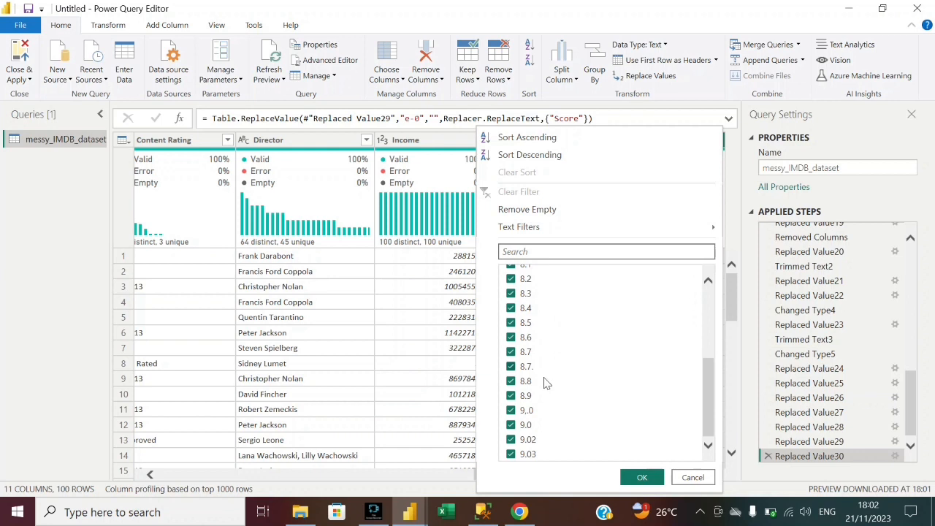
left_click(347, 396)
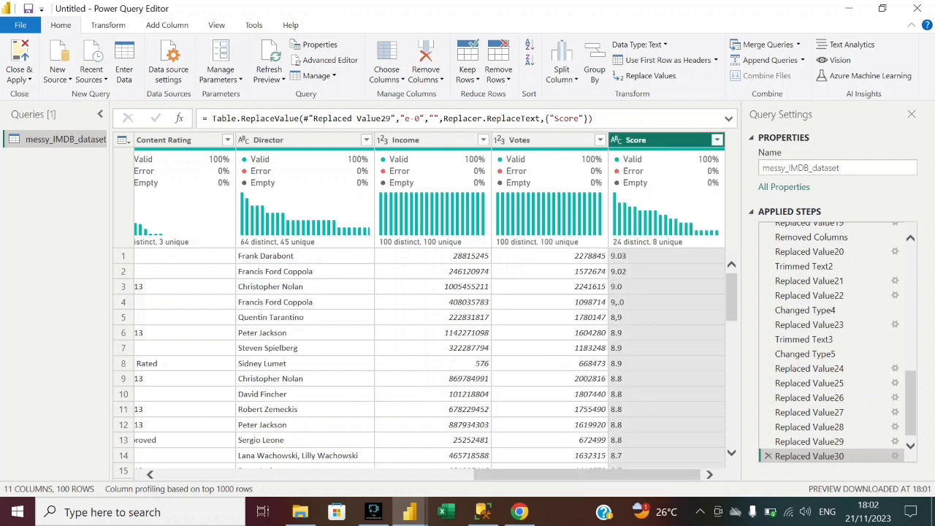
right_click(666, 139)
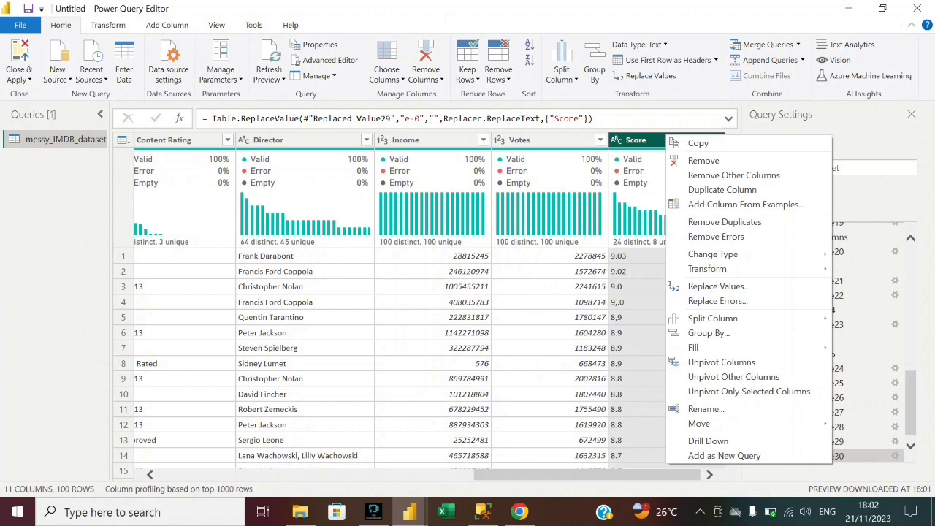
left_click(710, 287)
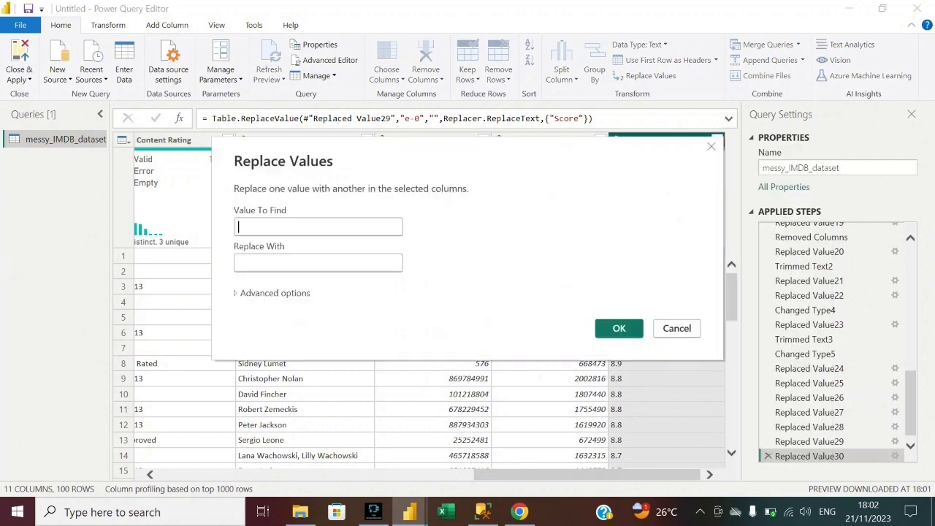
type(".")
left_click(374, 266)
left_click(605, 326)
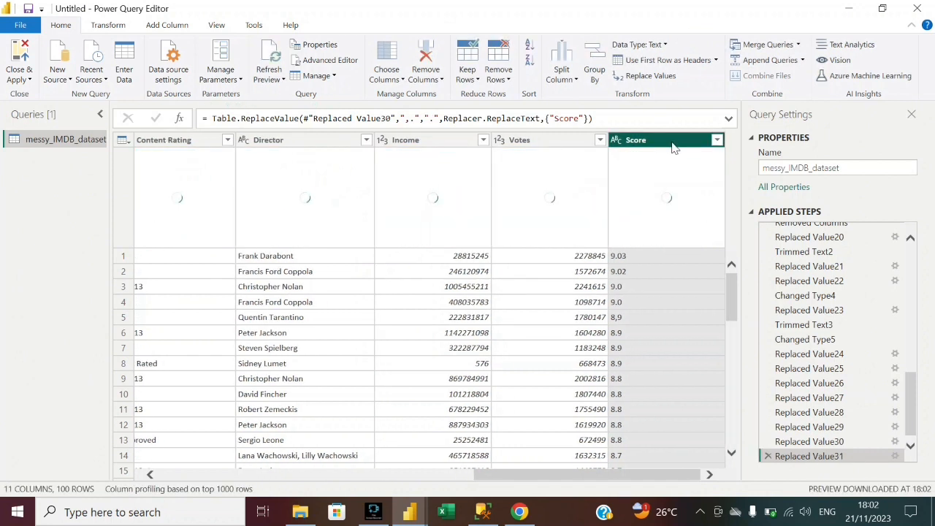
Replace commas with periods in the Score column.
right_click(674, 148)
left_click(716, 293)
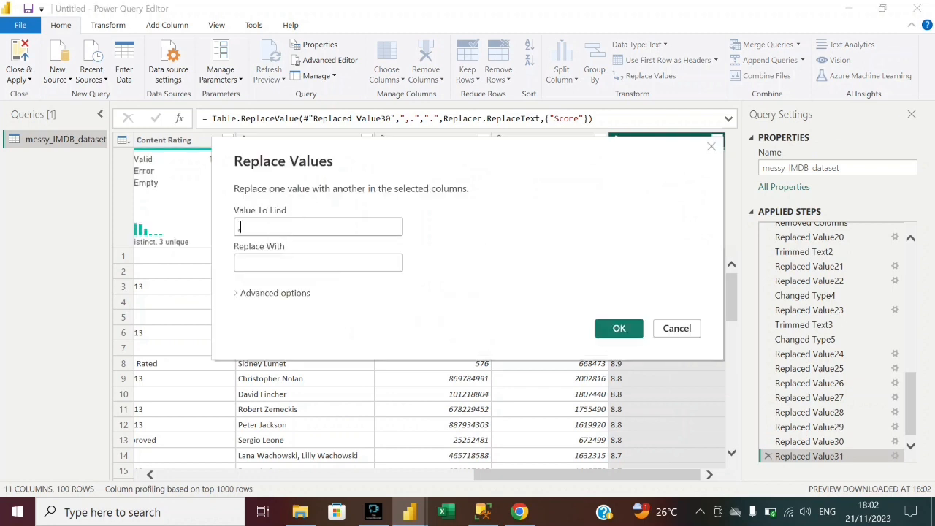
left_click(308, 265)
left_click(618, 330)
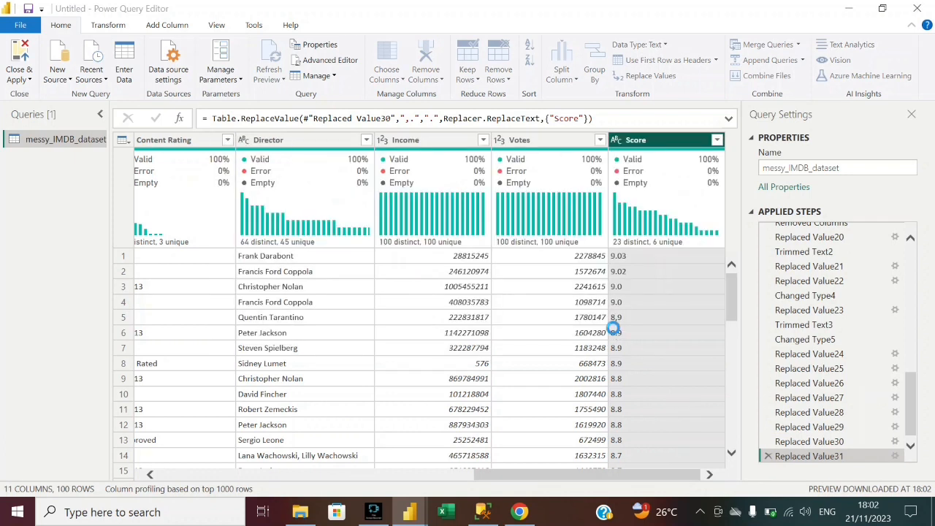
Review the distinct Score values, and replace "02" with "2" in the Score column.
left_click(717, 139)
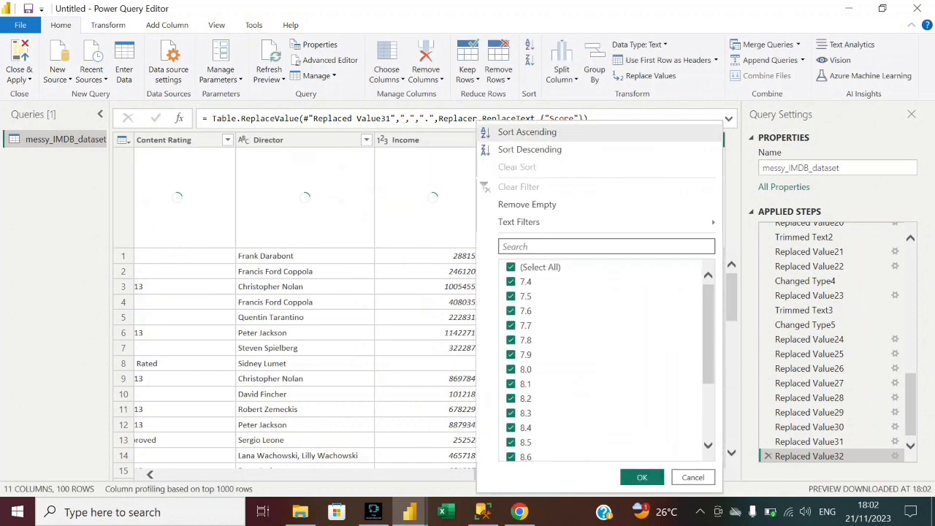
scroll(578, 365, "down", 2)
scroll(578, 374, "down", 2)
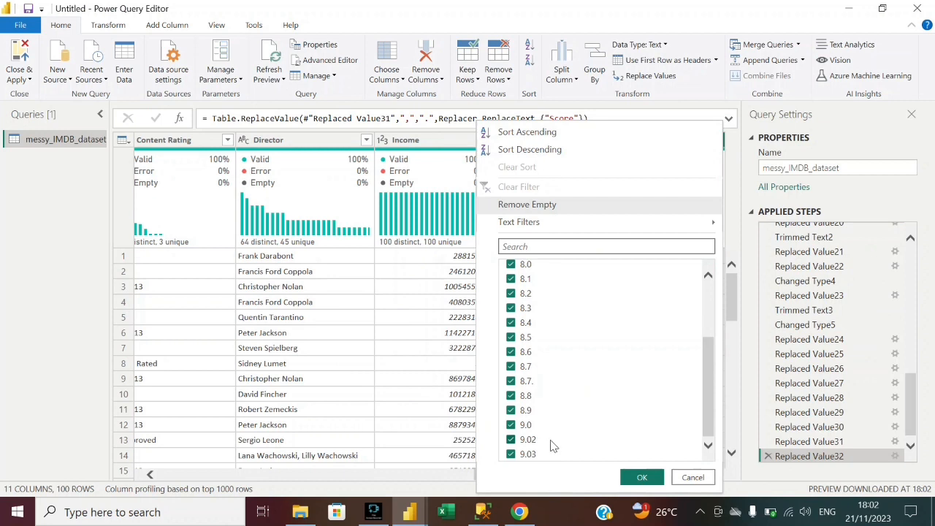
left_click(67, 288)
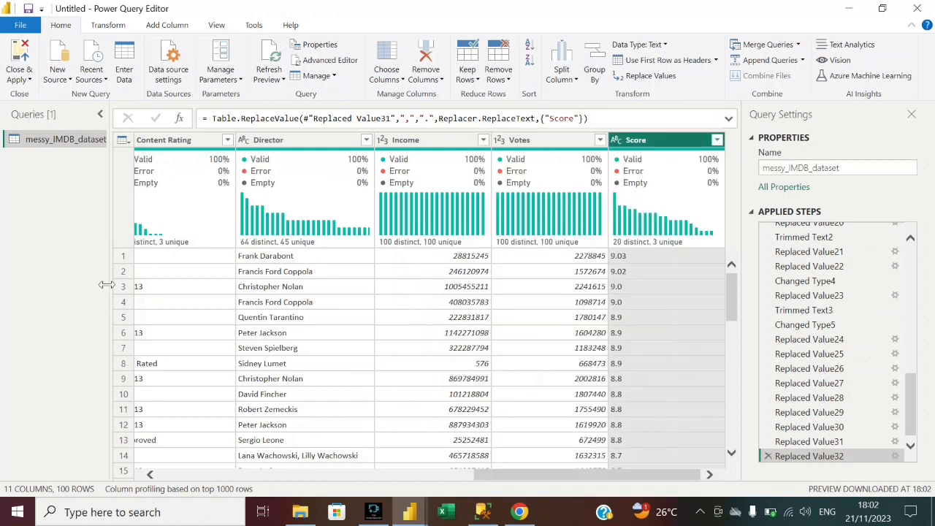
right_click(680, 149)
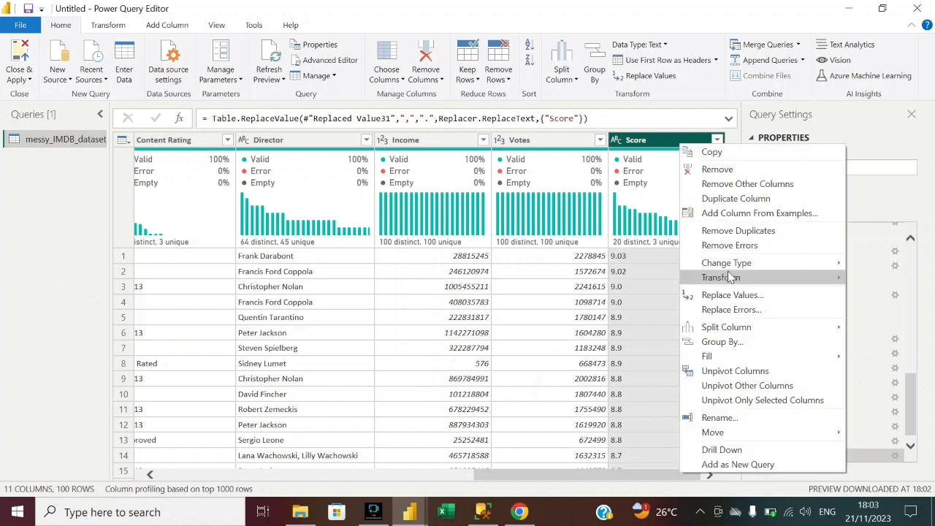
left_click(732, 295)
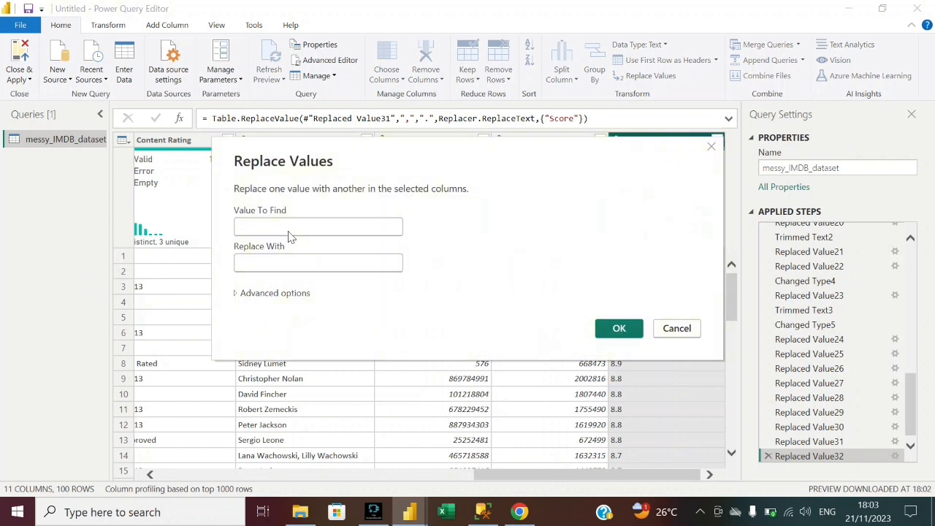
type("0")
left_click(287, 261)
type("2")
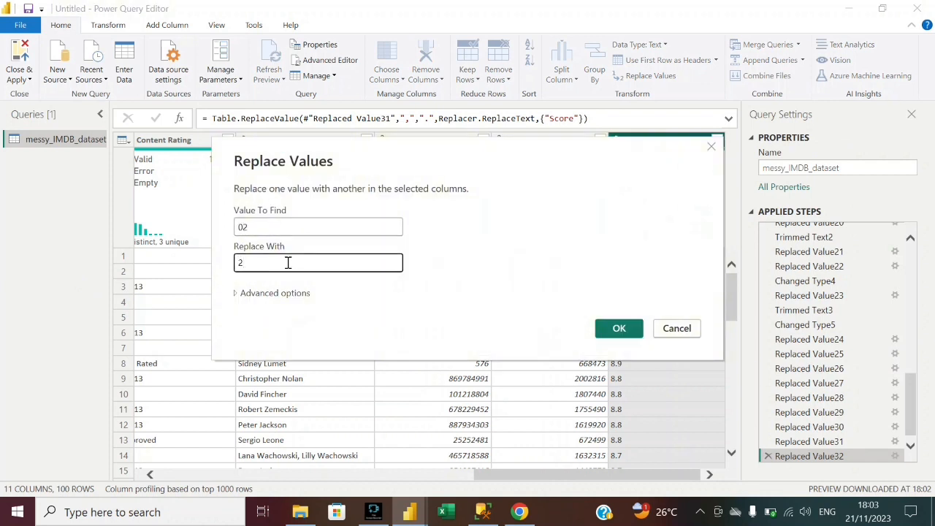
key("Return")
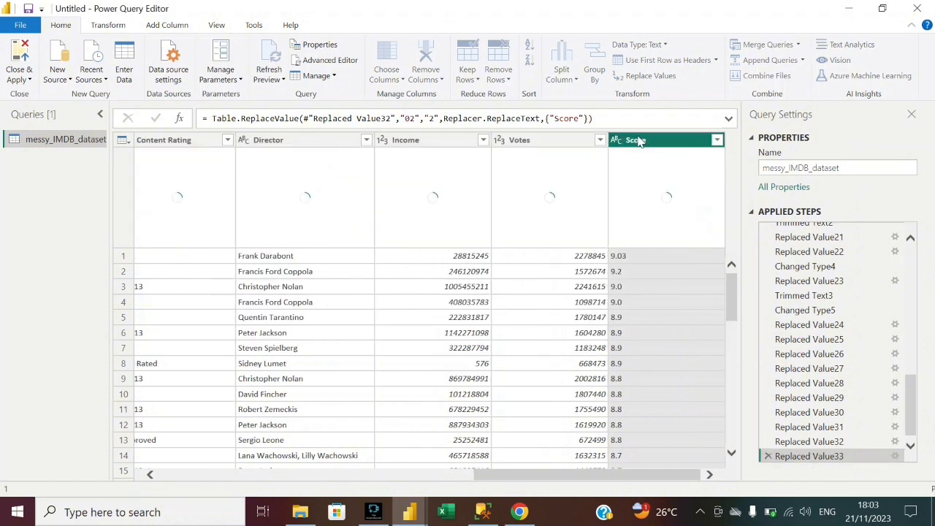
Replace "03" with "3" in the Score column, and check the column's distinct values.
right_click(651, 140)
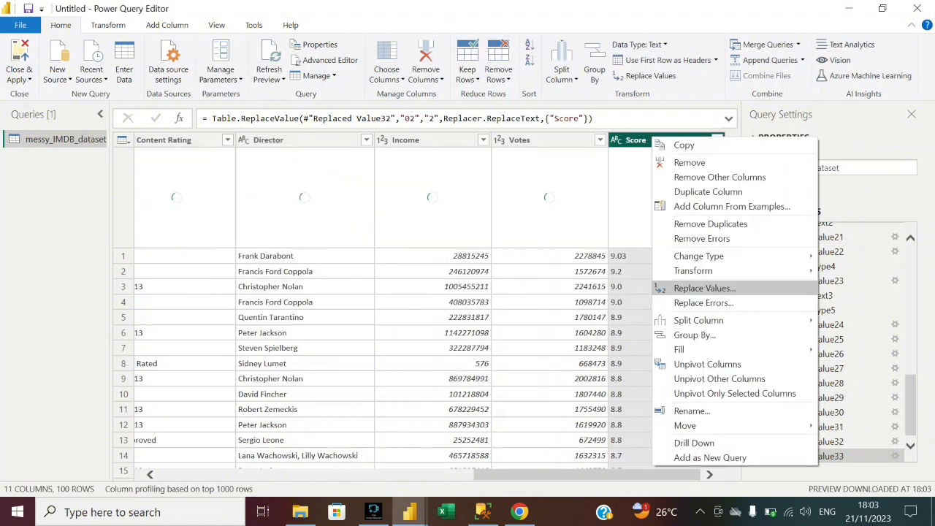
left_click(687, 290)
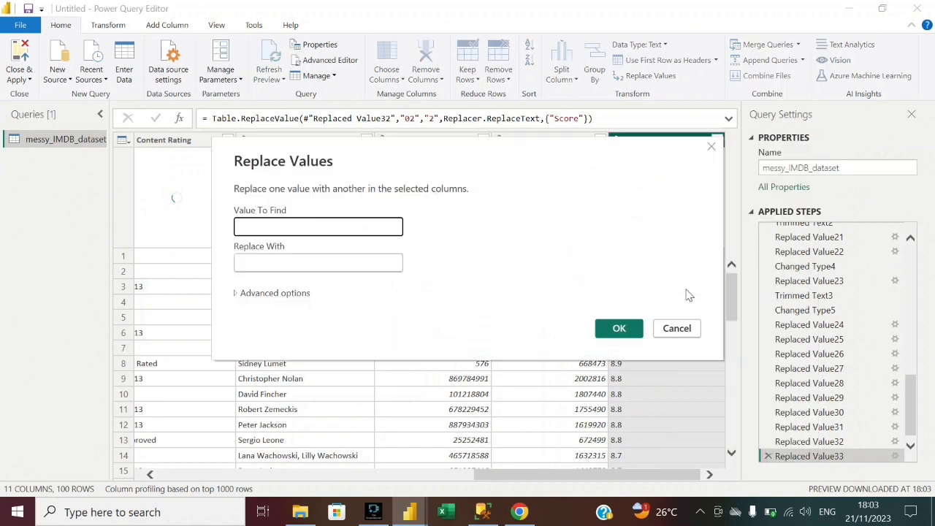
type("03")
left_click(397, 257)
type("3")
left_click(633, 330)
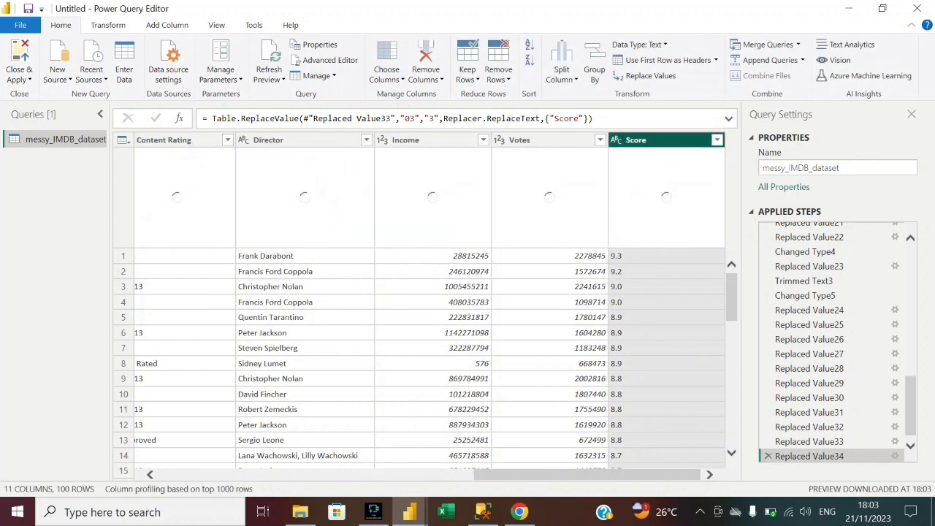
left_click(717, 139)
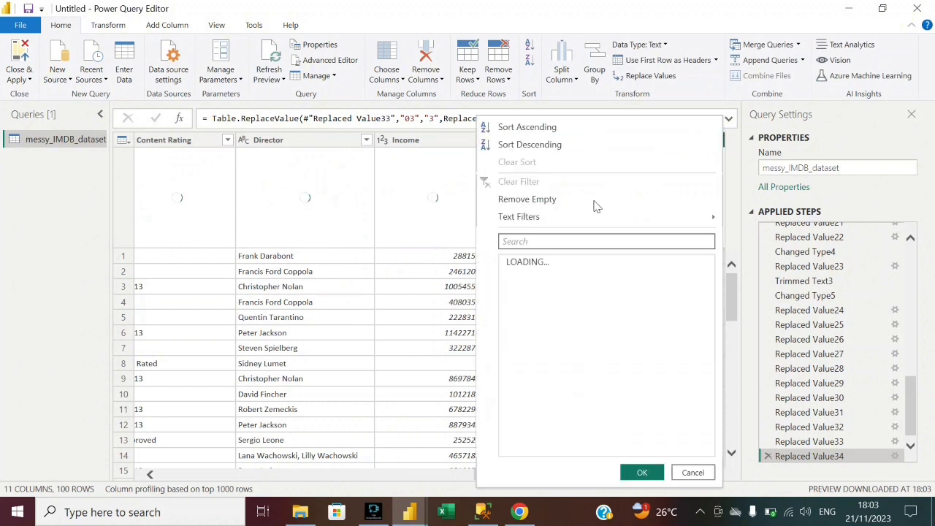
scroll(577, 373, "down", 2)
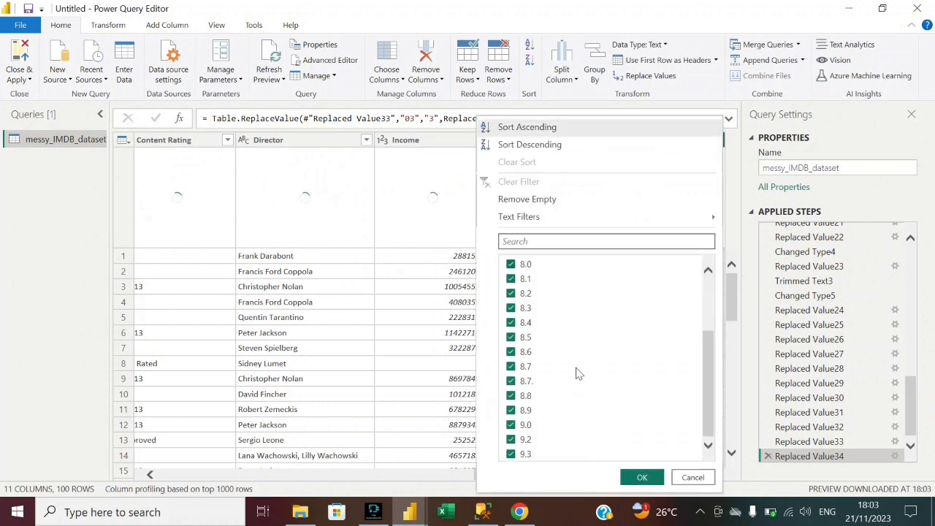
scroll(578, 373, "up", 3)
key("Escape")
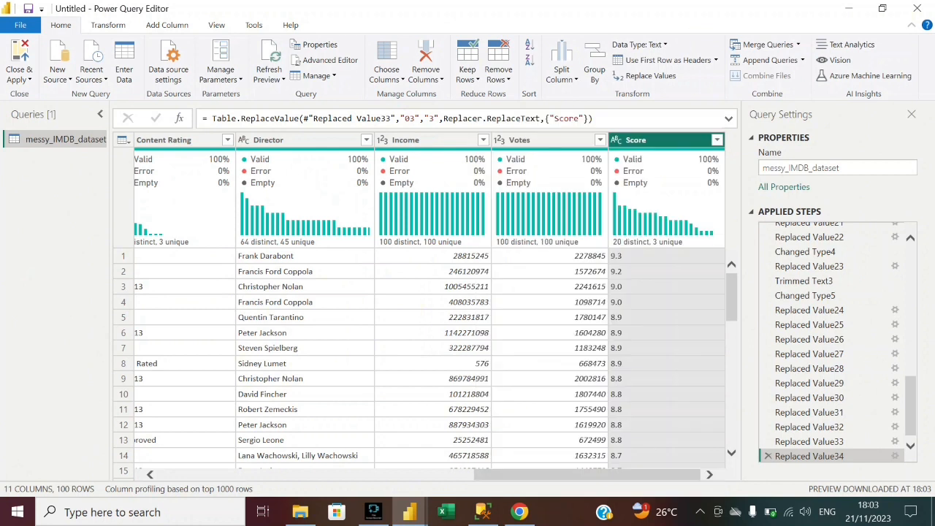
Try to change the Score column's type to Decimal Number, inspect the rows for errors, and remove that type change.
left_click(617, 140)
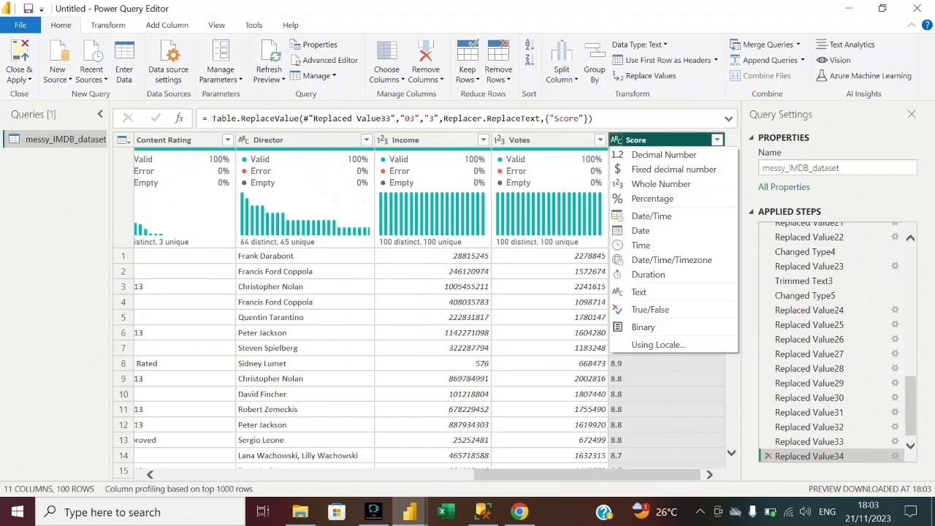
left_click(671, 156)
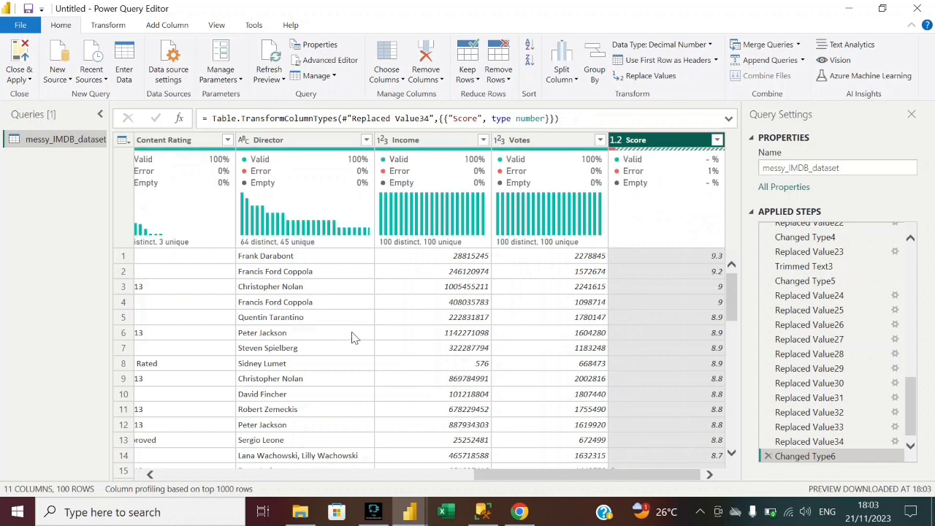
scroll(637, 340, "down", 5)
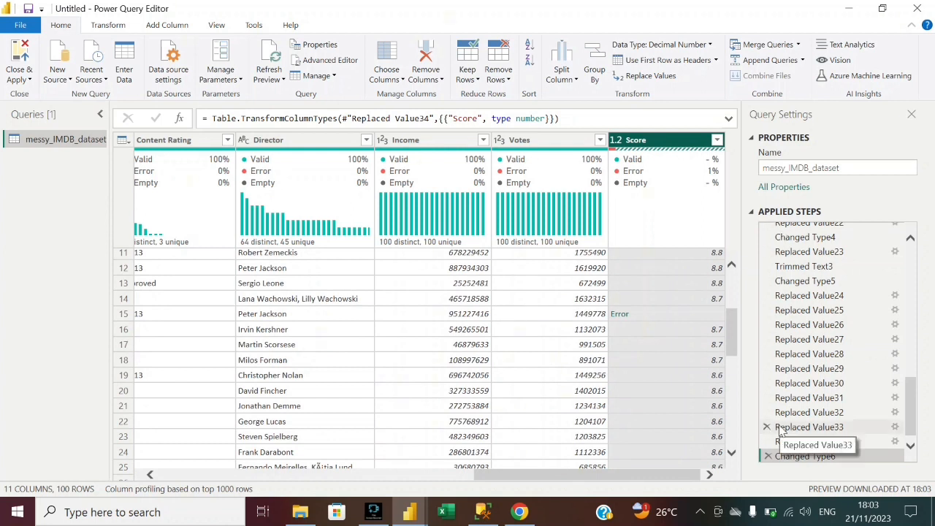
left_click(767, 457)
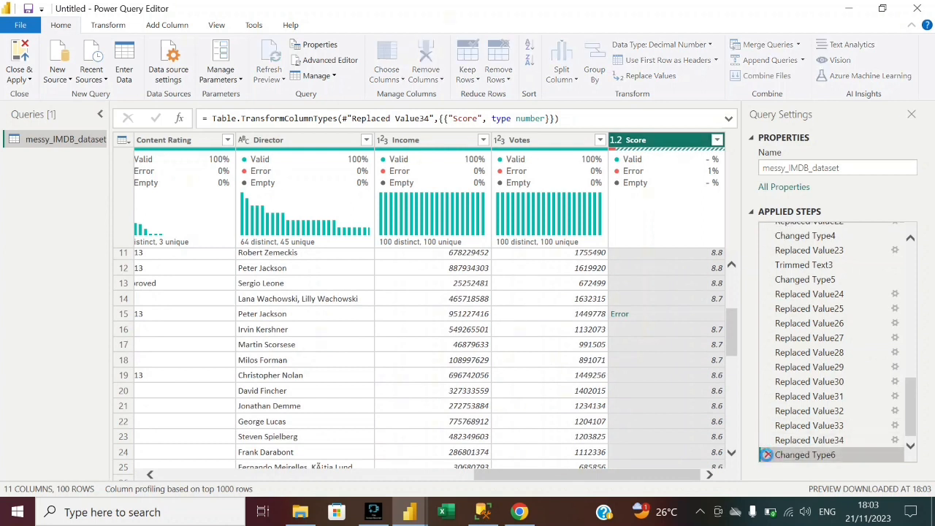
left_click(768, 454)
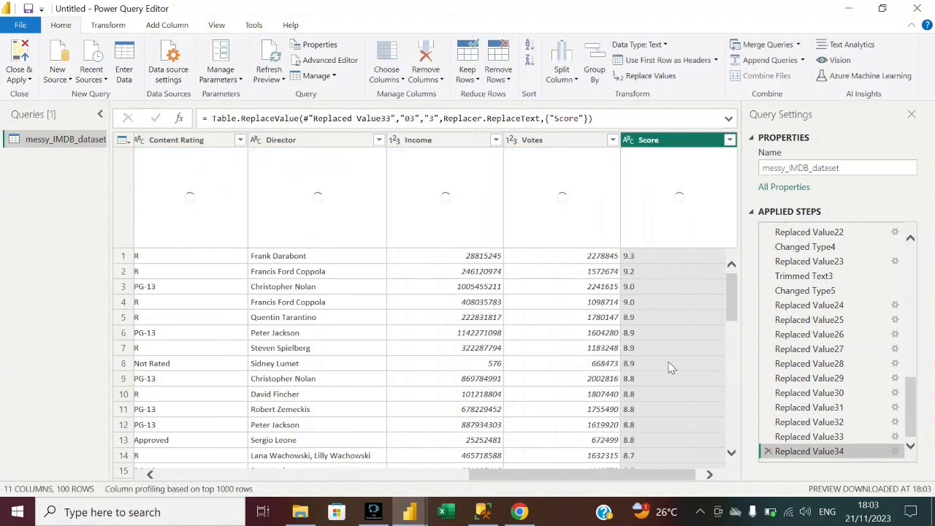
Replace "8.7." with "8.7" in the Score column, and change the column's data type to Decimal Number.
scroll(670, 368, "down", 4)
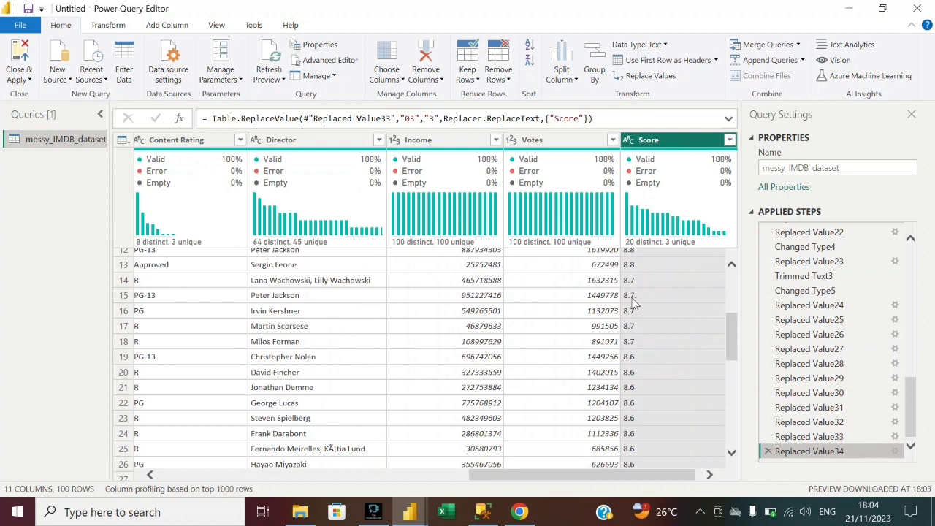
right_click(667, 140)
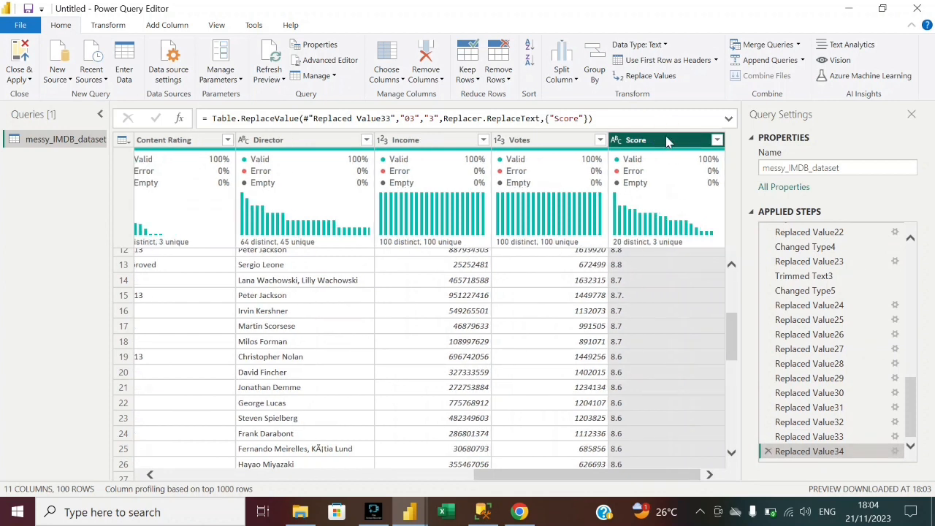
left_click(701, 289)
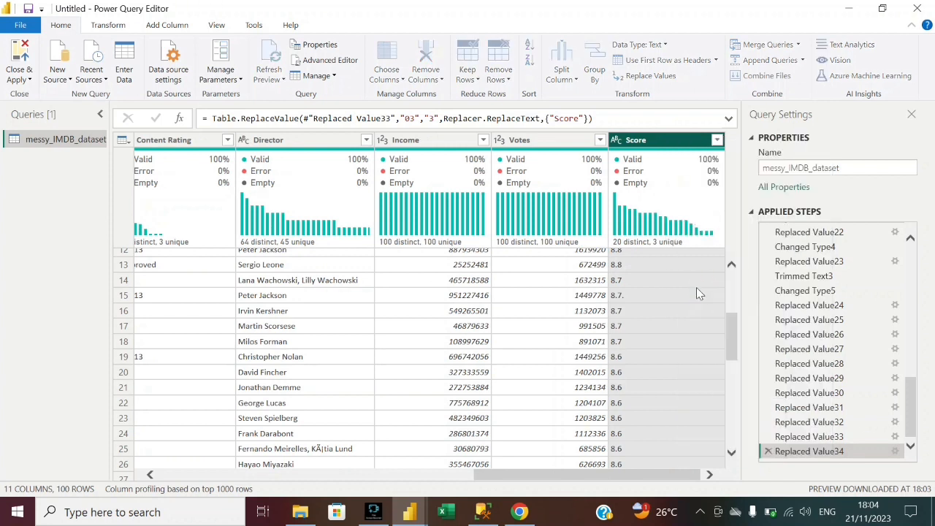
type("8")
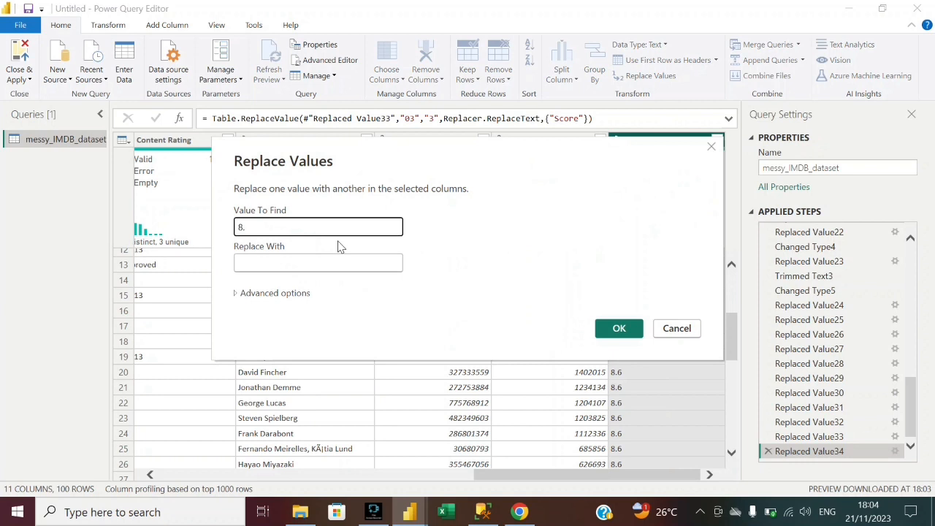
type(".7.")
left_click(324, 260)
type("8.7")
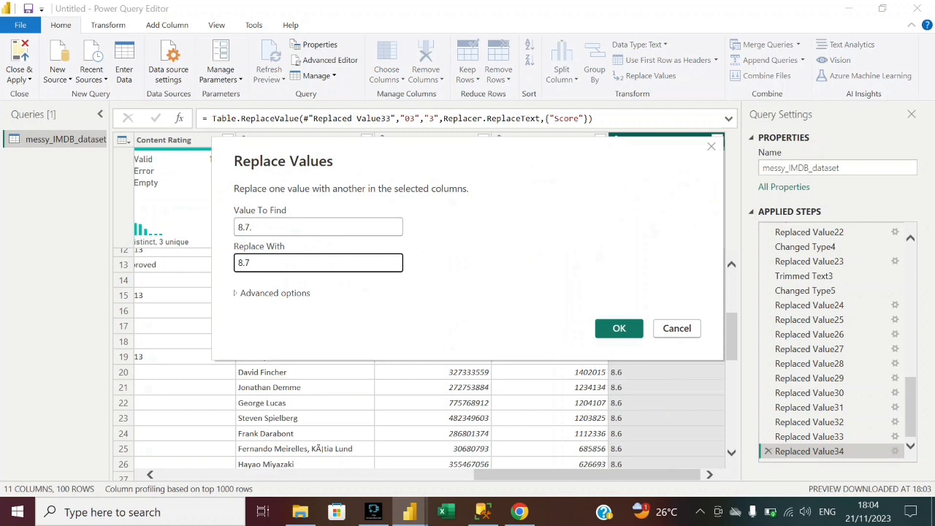
key("Return")
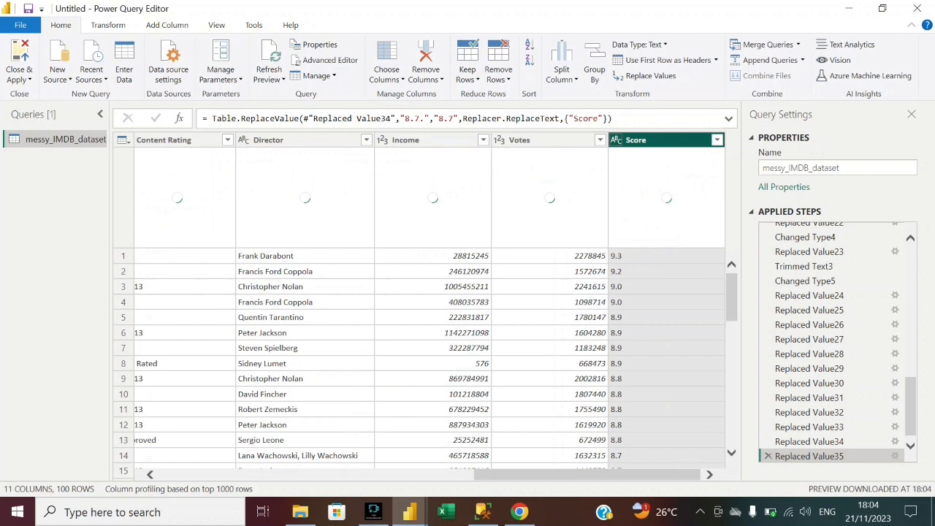
left_click(618, 142)
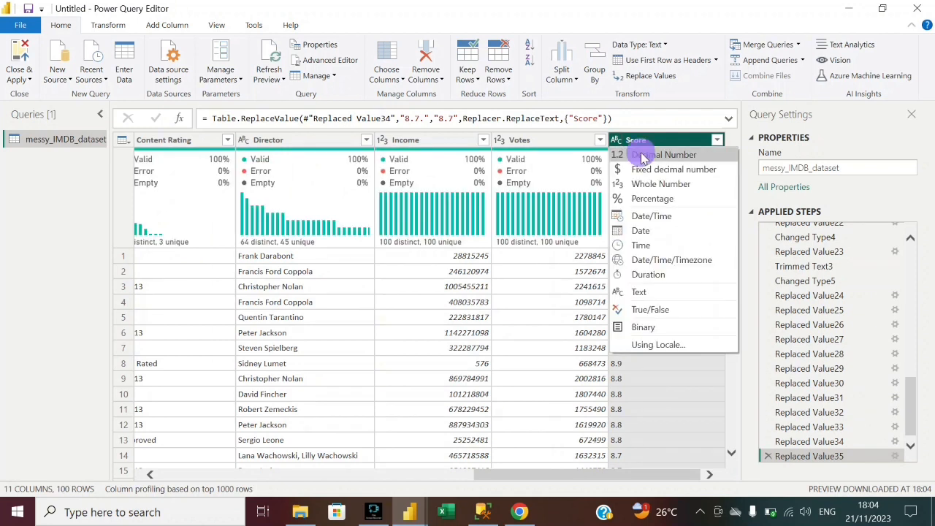
left_click(634, 144)
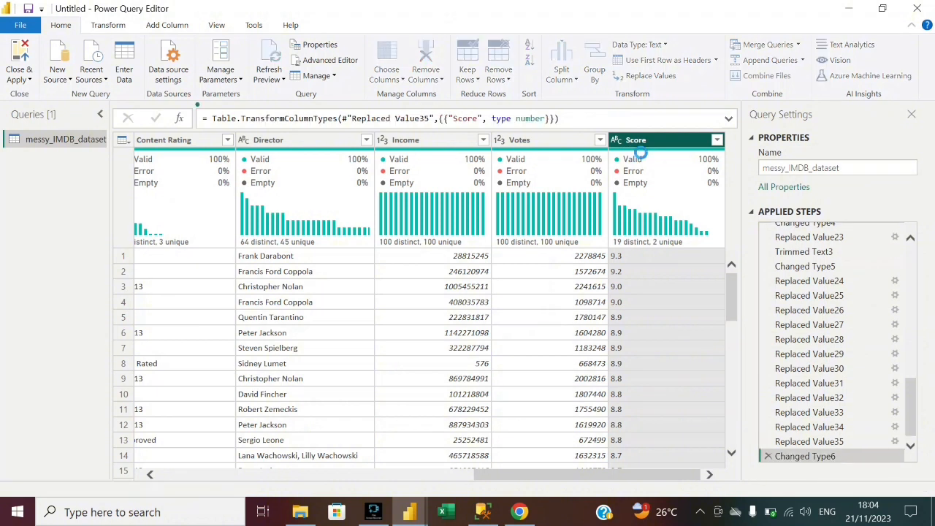